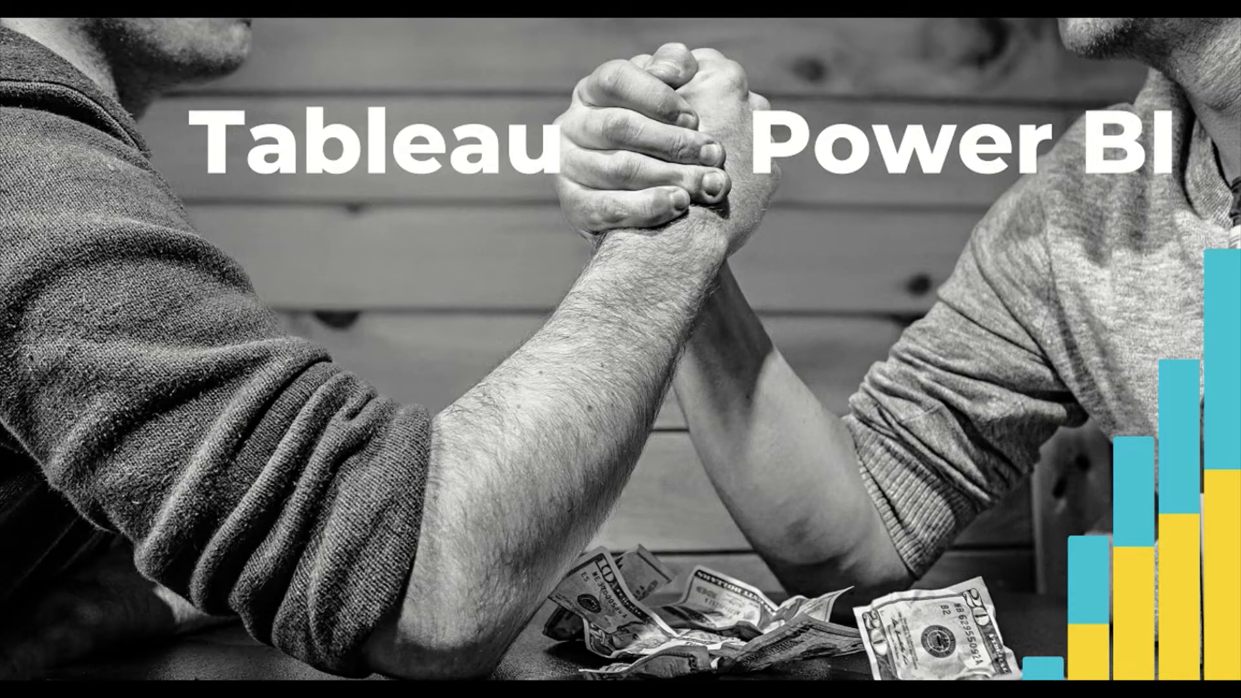
Switch to Tableau Public and add a new worksheet to the Train1 workbook.
{"action": "key", "text": "alt+Tab"}
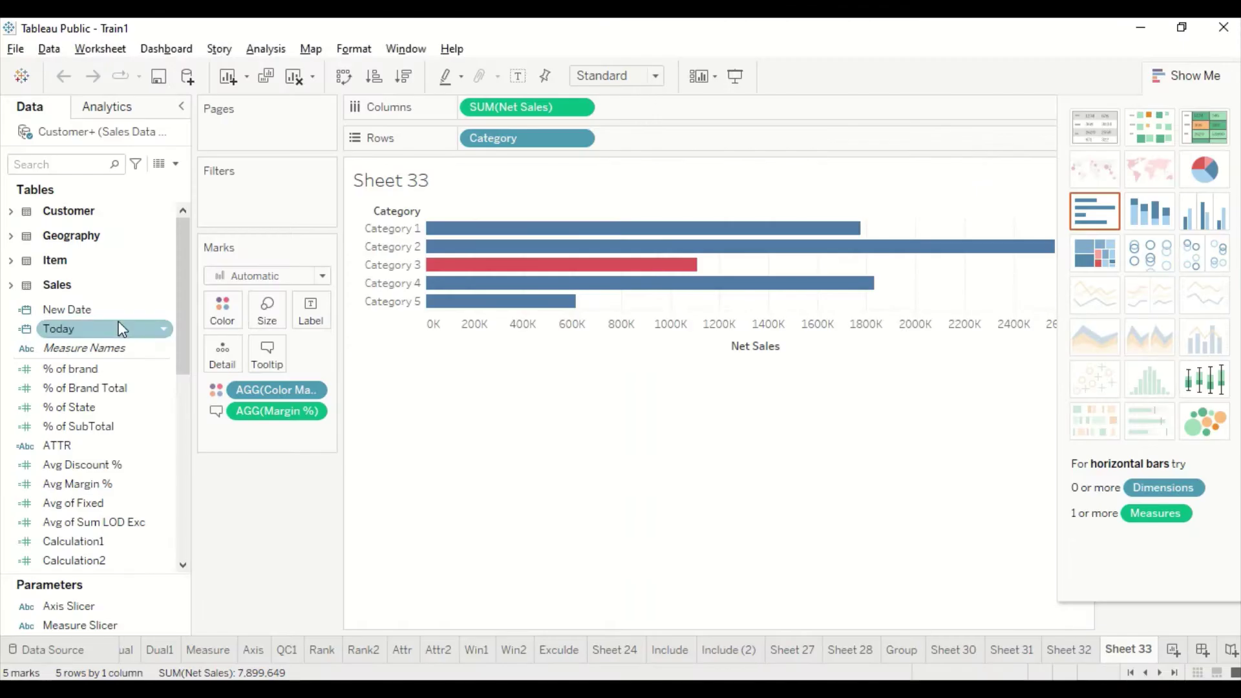
{"action": "left_click", "coordinate": [1172, 650]}
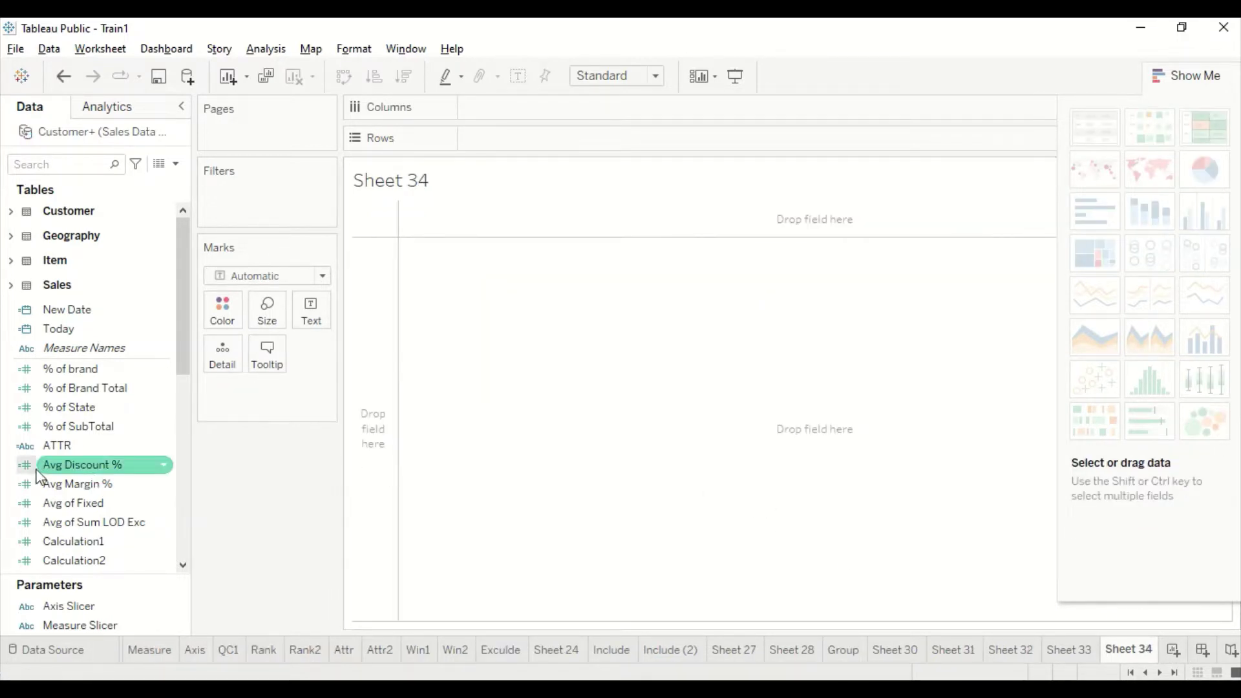
Look through the data fields for the Margin % and Discount % calculated measures.
{"action": "scroll", "coordinate": [109, 469], "scroll_direction": "down", "scroll_amount": 2}
{"action": "scroll", "coordinate": [113, 478], "scroll_direction": "down", "scroll_amount": 4}
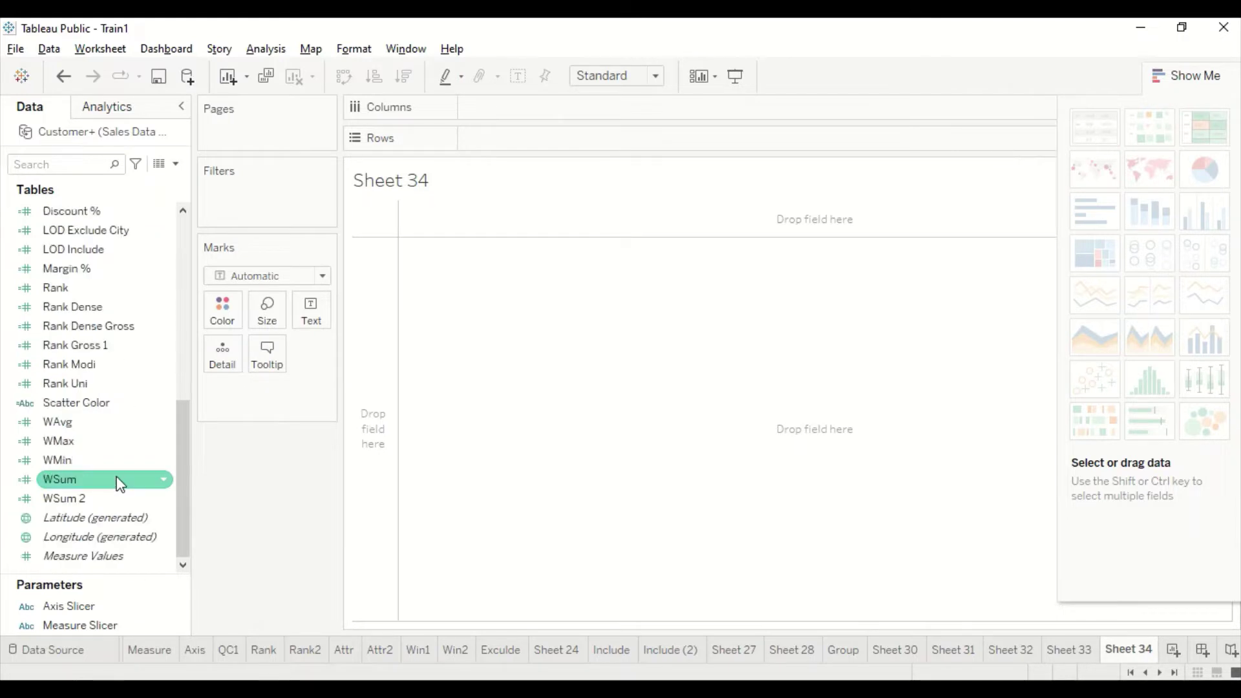
{"action": "scroll", "coordinate": [119, 486], "scroll_direction": "up", "scroll_amount": 1}
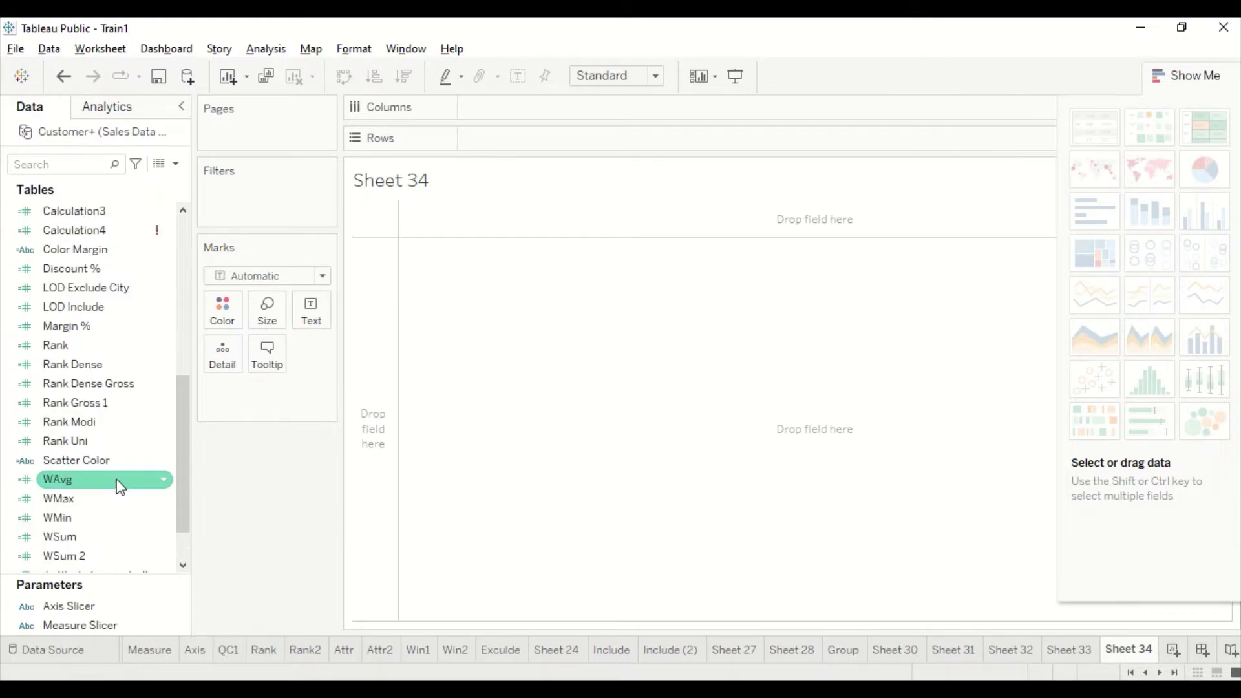
{"action": "left_click", "coordinate": [75, 328]}
{"action": "left_click", "coordinate": [76, 266]}
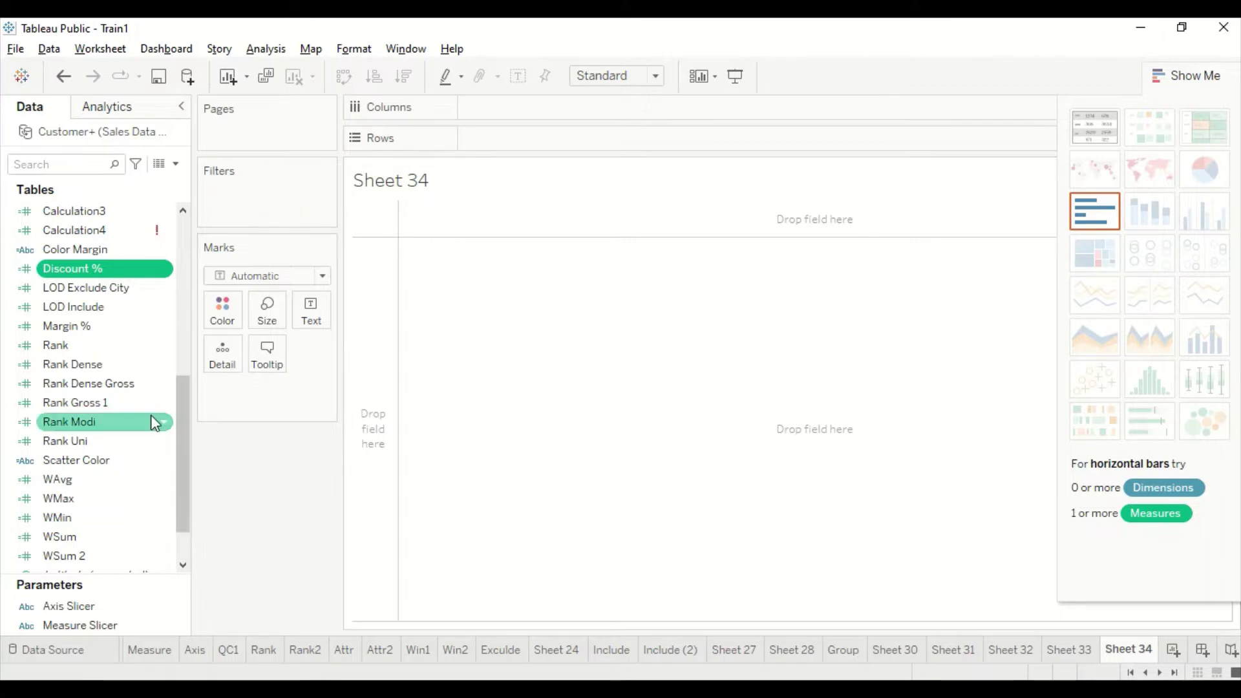
{"action": "scroll", "coordinate": [130, 421], "scroll_direction": "up", "scroll_amount": 1}
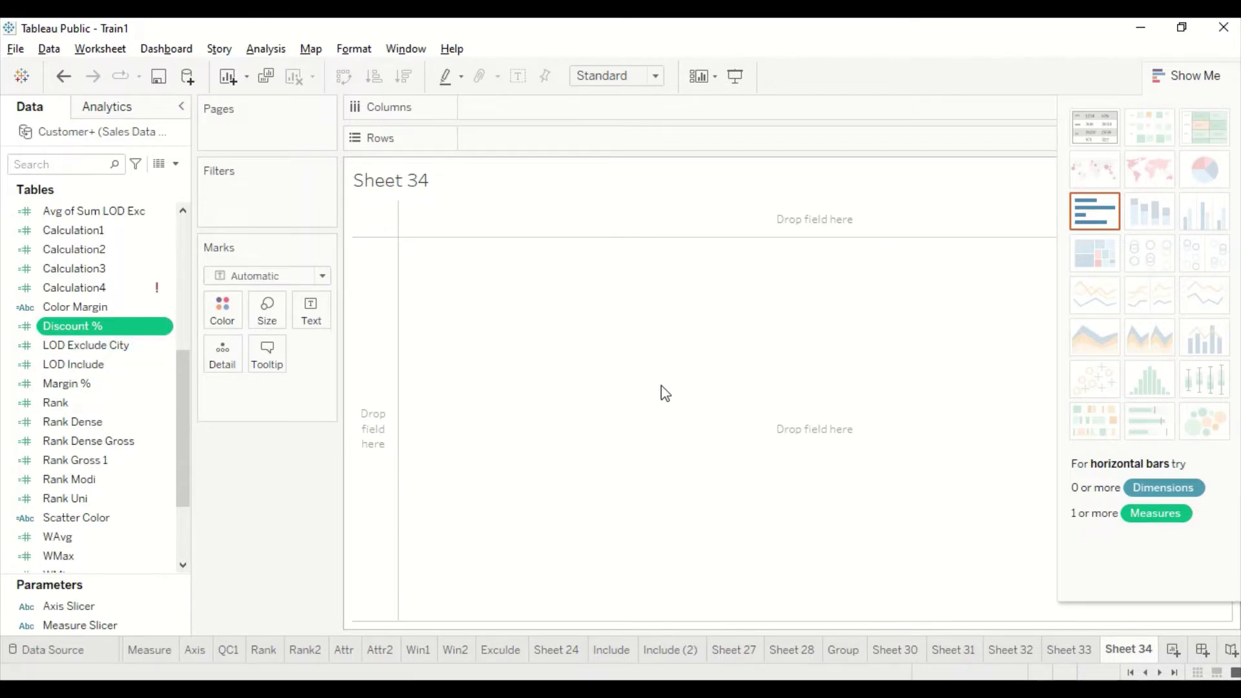
{"action": "scroll", "coordinate": [71, 446], "scroll_direction": "up", "scroll_amount": 6}
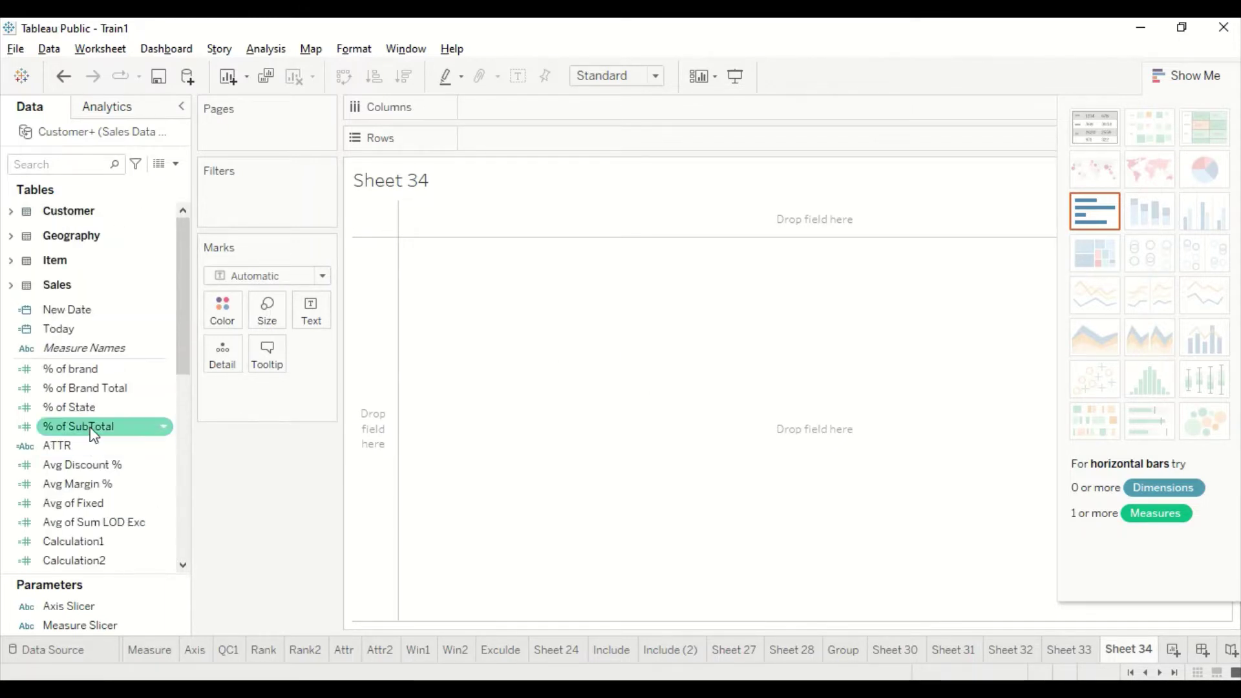
Add City (Geography) to the new sheet and show it as a text table.
{"action": "left_click", "coordinate": [11, 236]}
{"action": "left_click", "coordinate": [73, 253]}
{"action": "left_click_drag", "start_coordinate": [71, 260], "coordinate": [432, 265]}
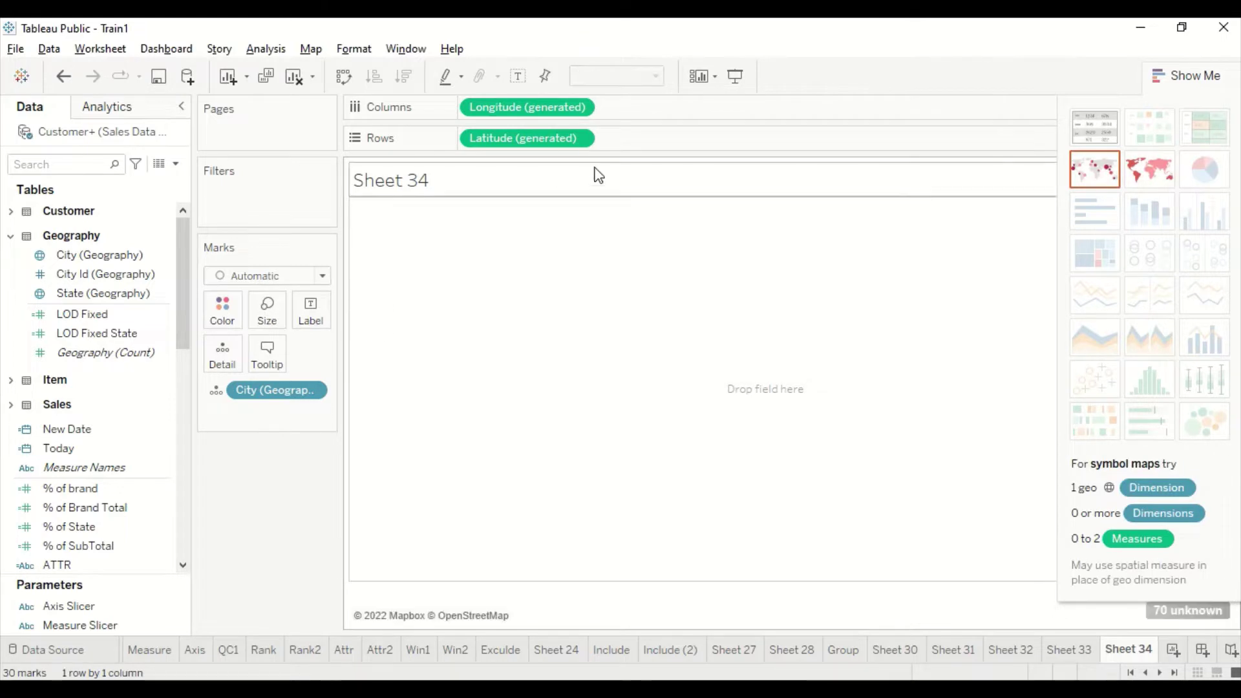
{"action": "left_click", "coordinate": [1105, 130]}
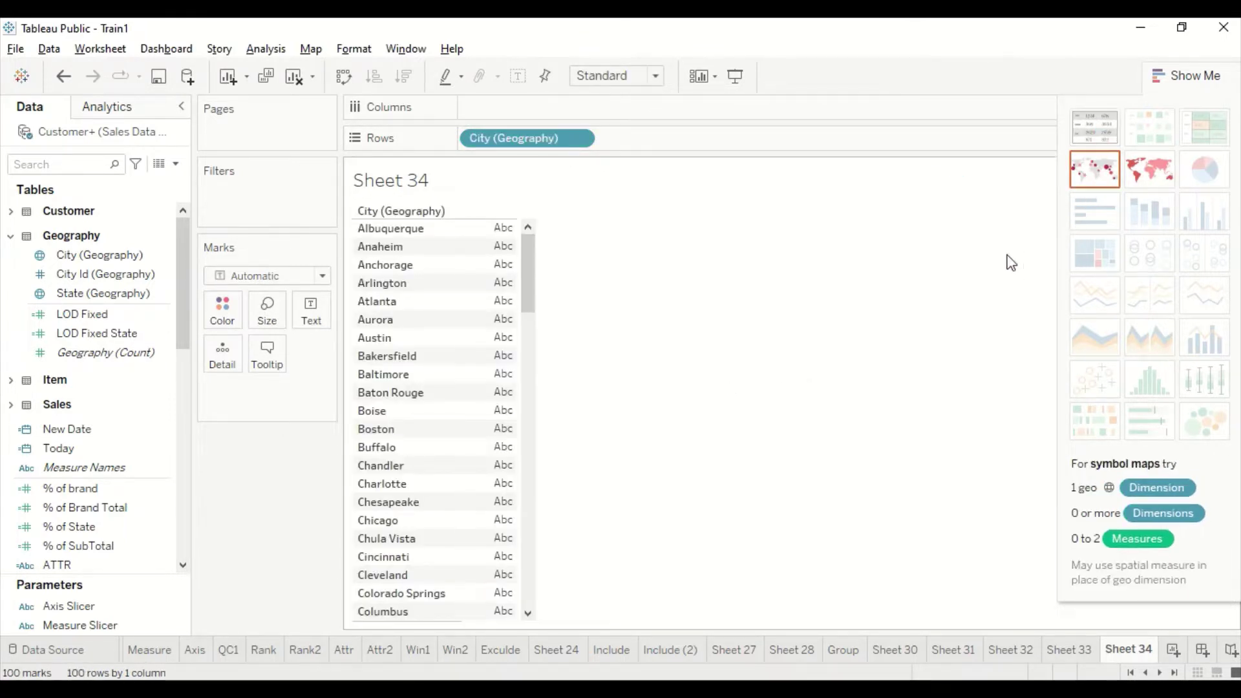
Add the Margin % and Discount % measures to the city table and convert it into a scatter plot.
{"action": "scroll", "coordinate": [91, 475], "scroll_direction": "down", "scroll_amount": 4}
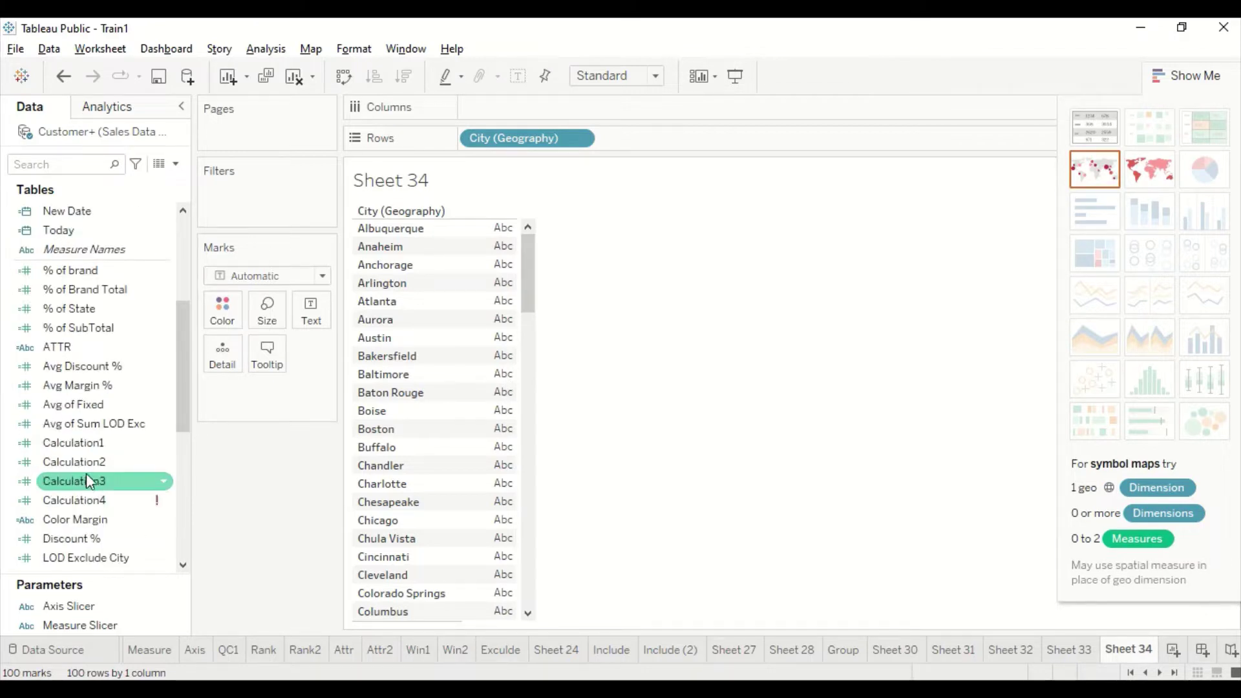
{"action": "scroll", "coordinate": [92, 404], "scroll_direction": "down", "scroll_amount": 4}
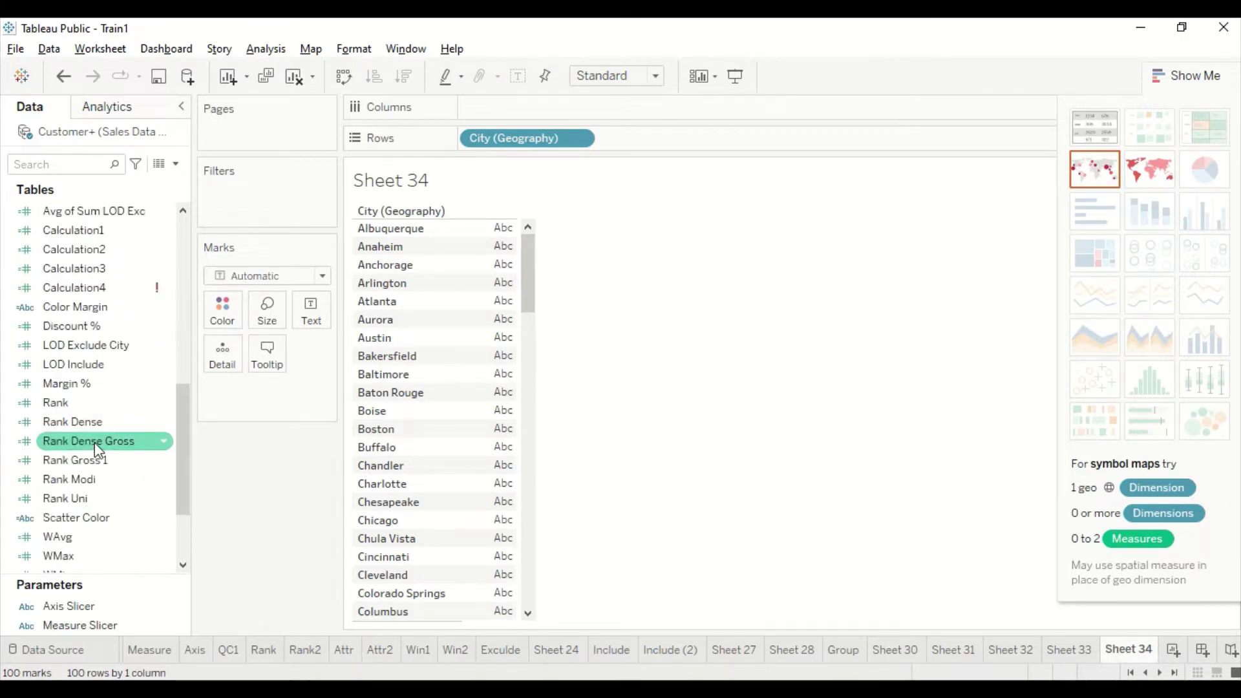
{"action": "left_click_drag", "start_coordinate": [82, 388], "coordinate": [488, 251]}
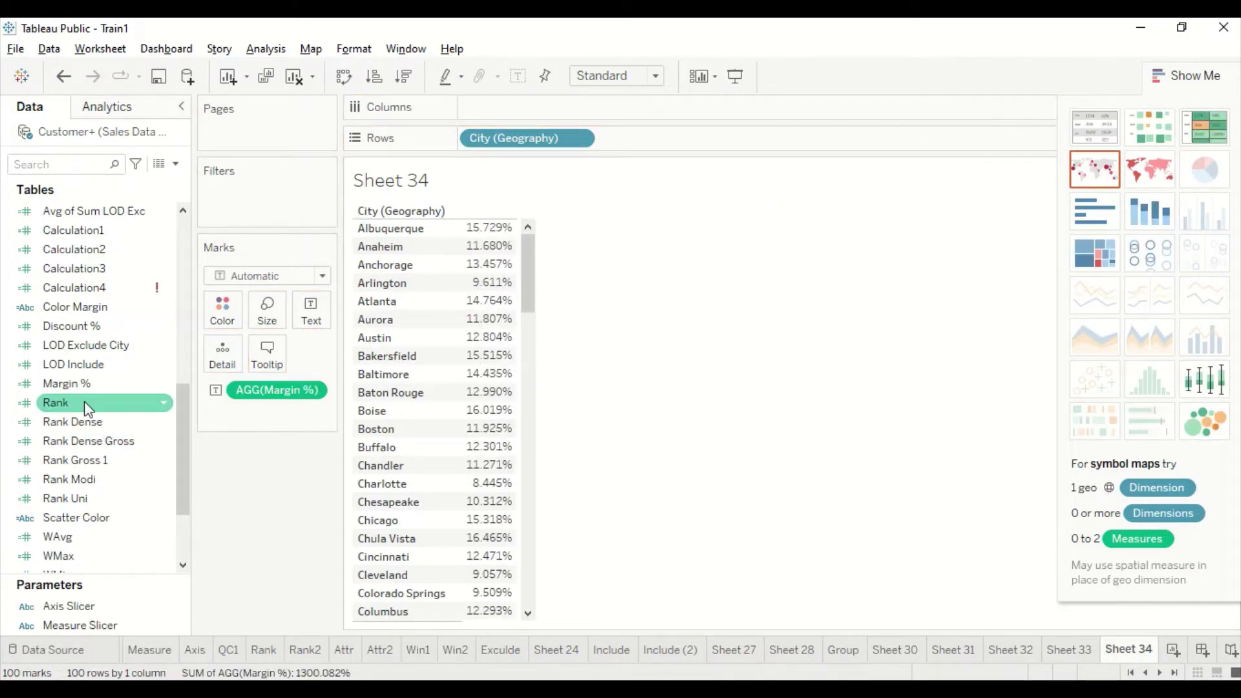
{"action": "scroll", "coordinate": [83, 411], "scroll_direction": "down", "scroll_amount": 2}
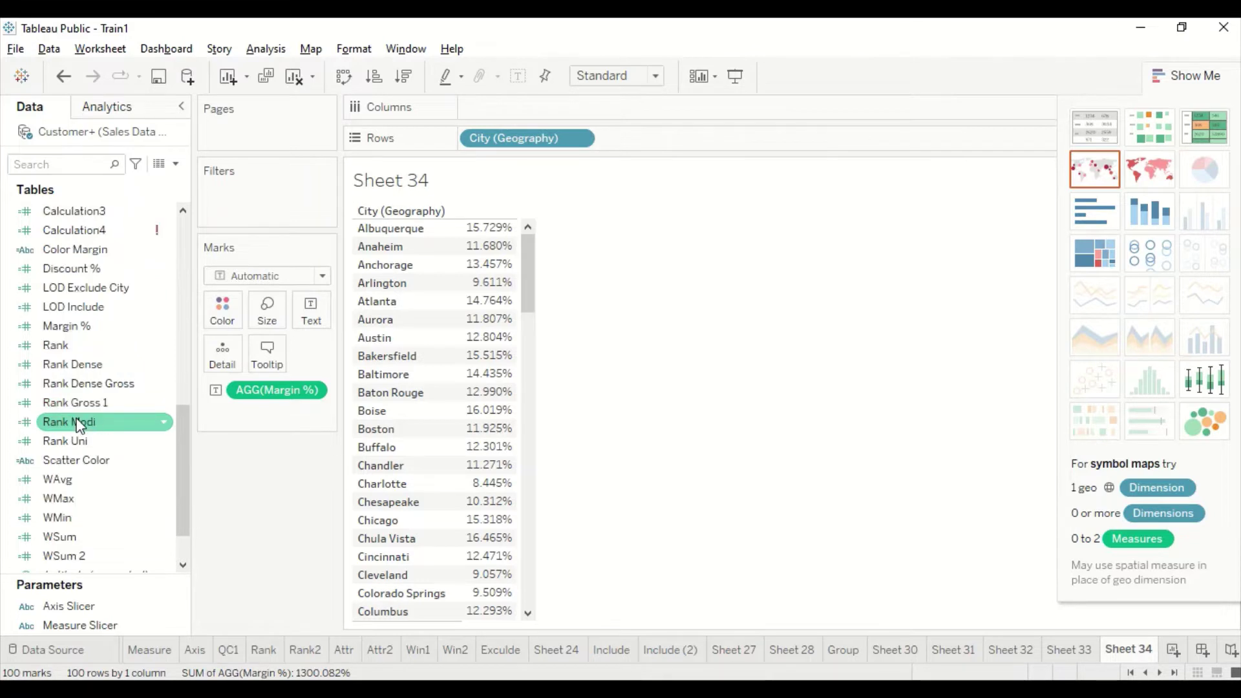
{"action": "scroll", "coordinate": [78, 423], "scroll_direction": "up", "scroll_amount": 4}
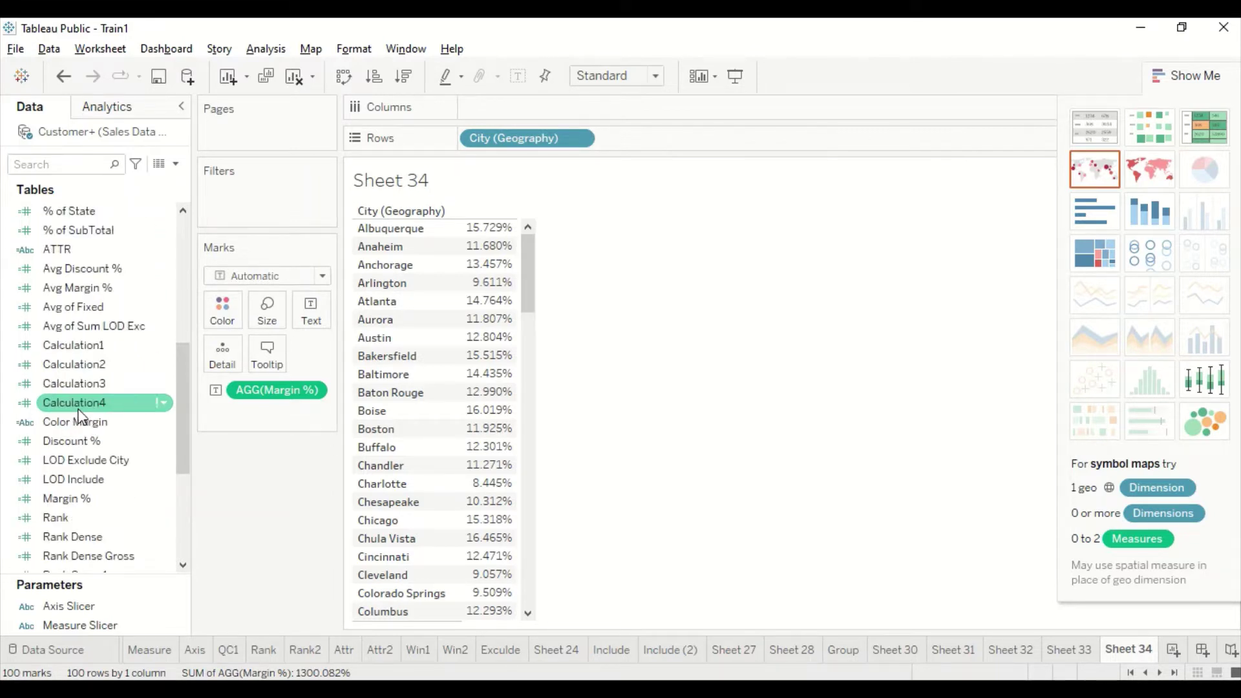
{"action": "left_click_drag", "start_coordinate": [73, 446], "coordinate": [476, 287]}
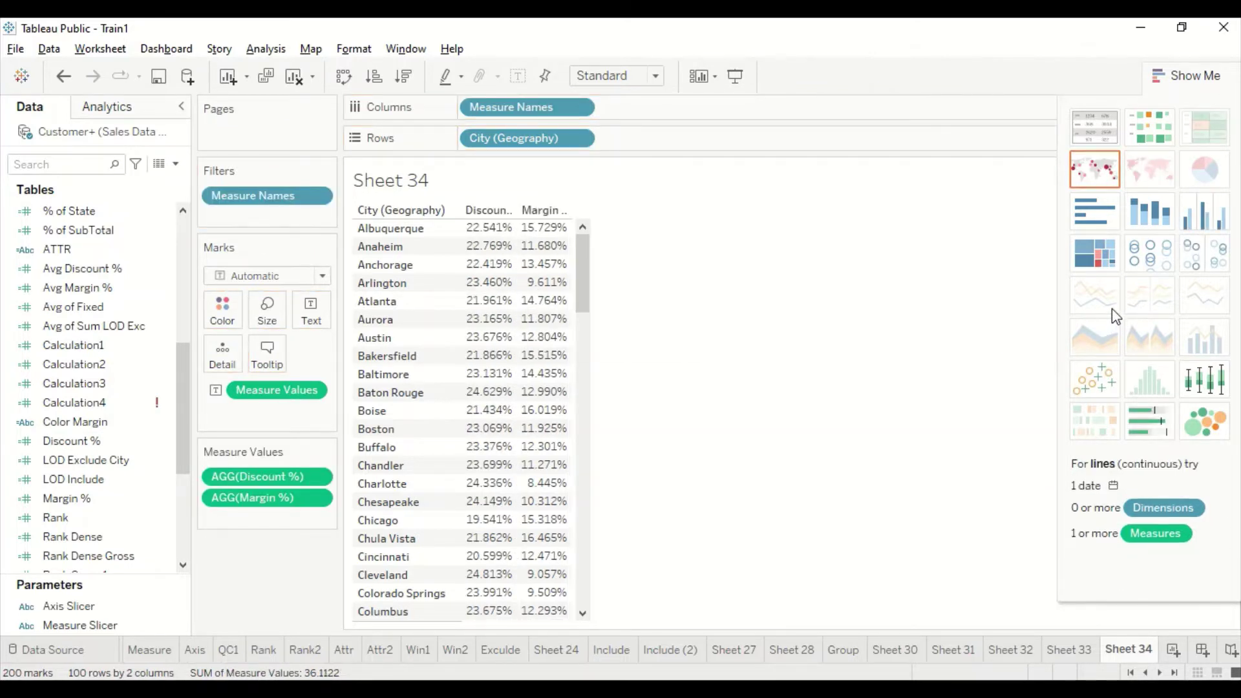
{"action": "left_click", "coordinate": [1108, 385]}
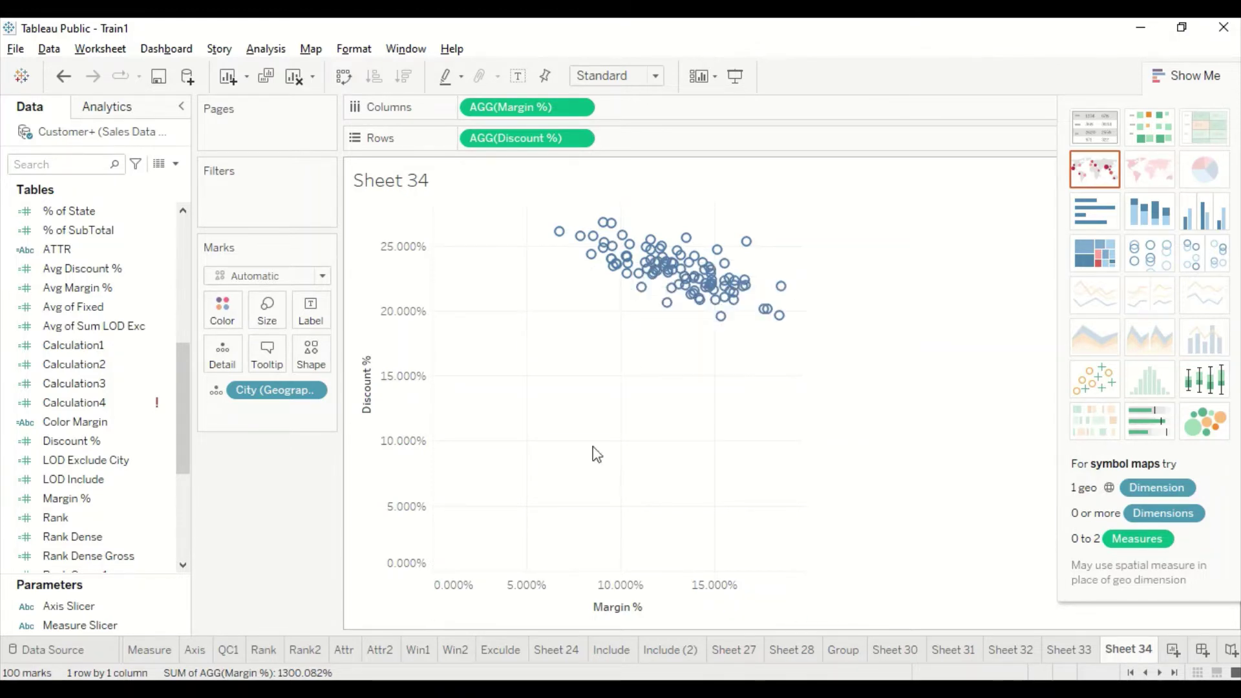
Edit the Margin % axis so that its range does not include zero.
{"action": "right_click", "coordinate": [531, 585]}
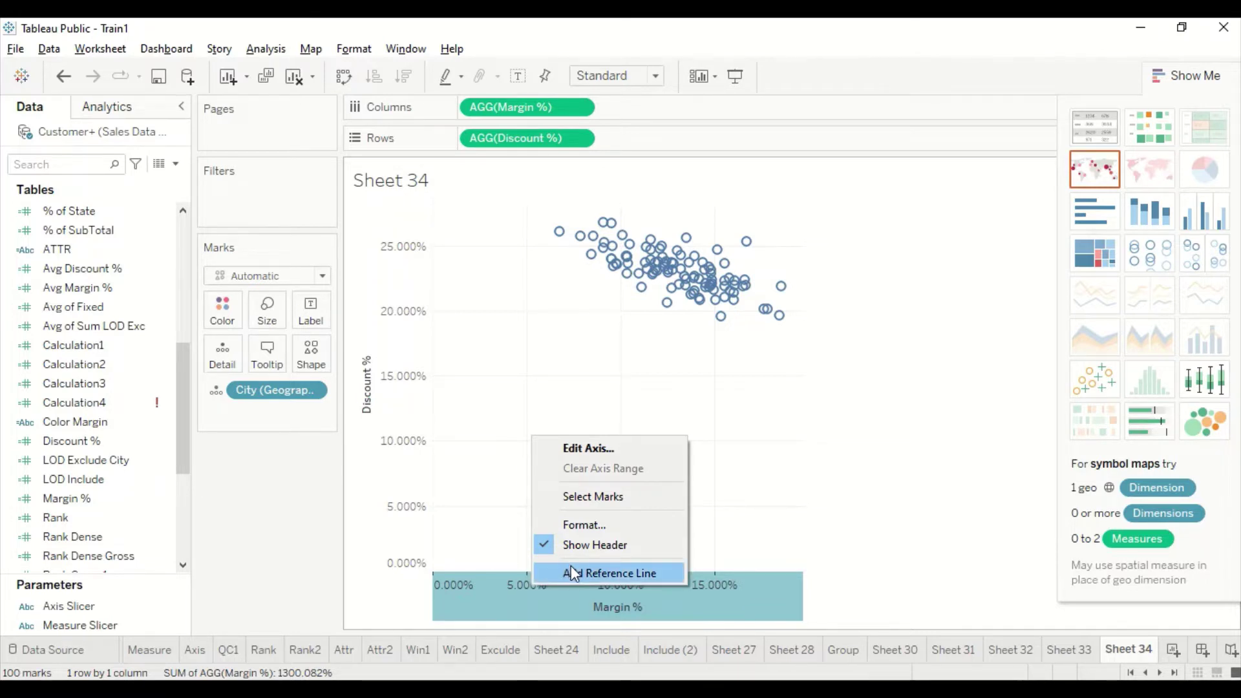
{"action": "left_click", "coordinate": [585, 448]}
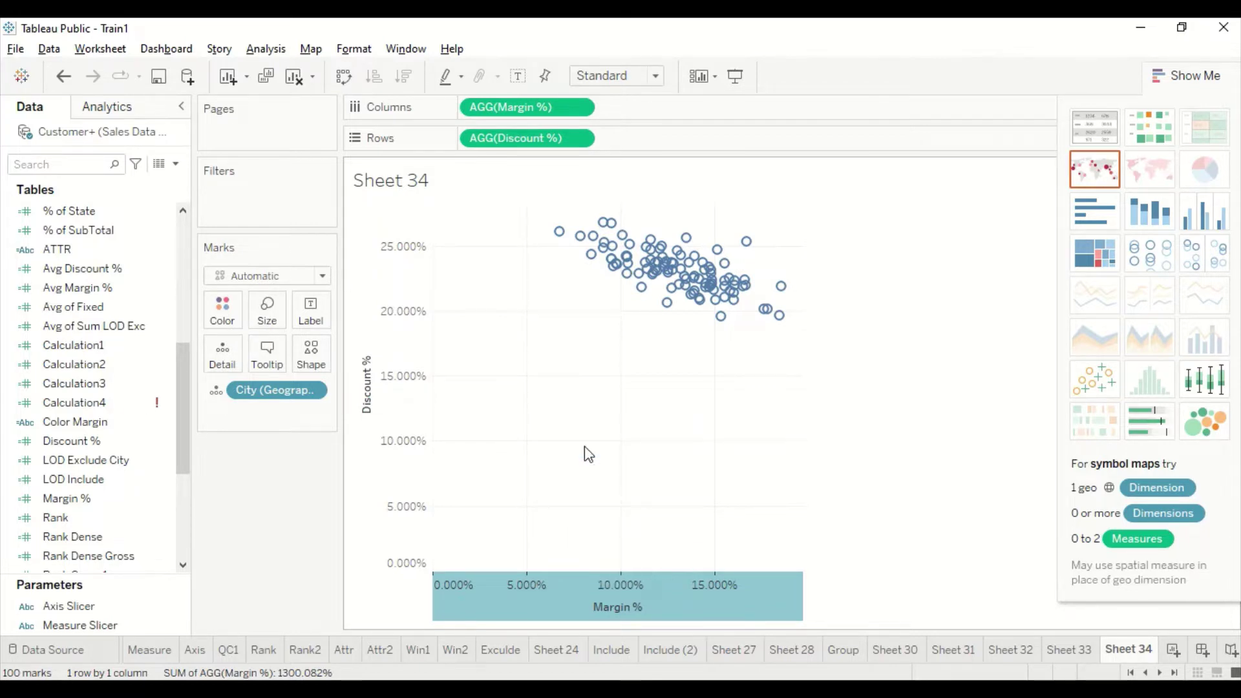
{"action": "left_click", "coordinate": [728, 166]}
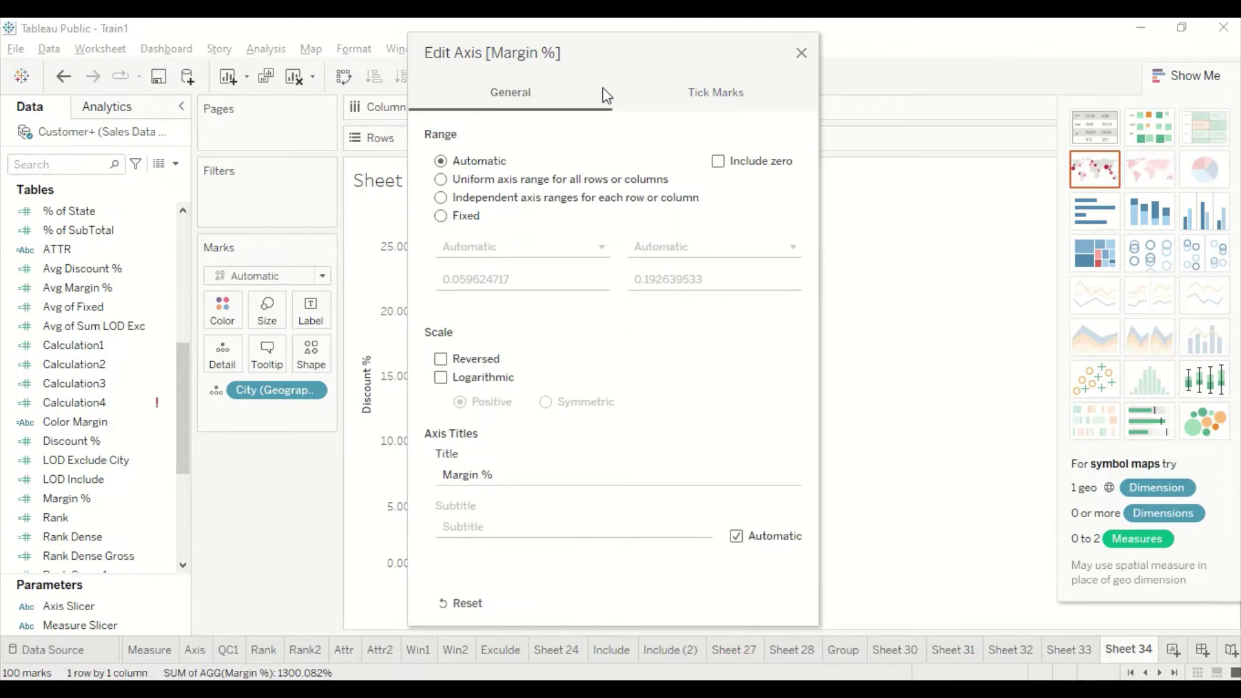
{"action": "left_click", "coordinate": [800, 53]}
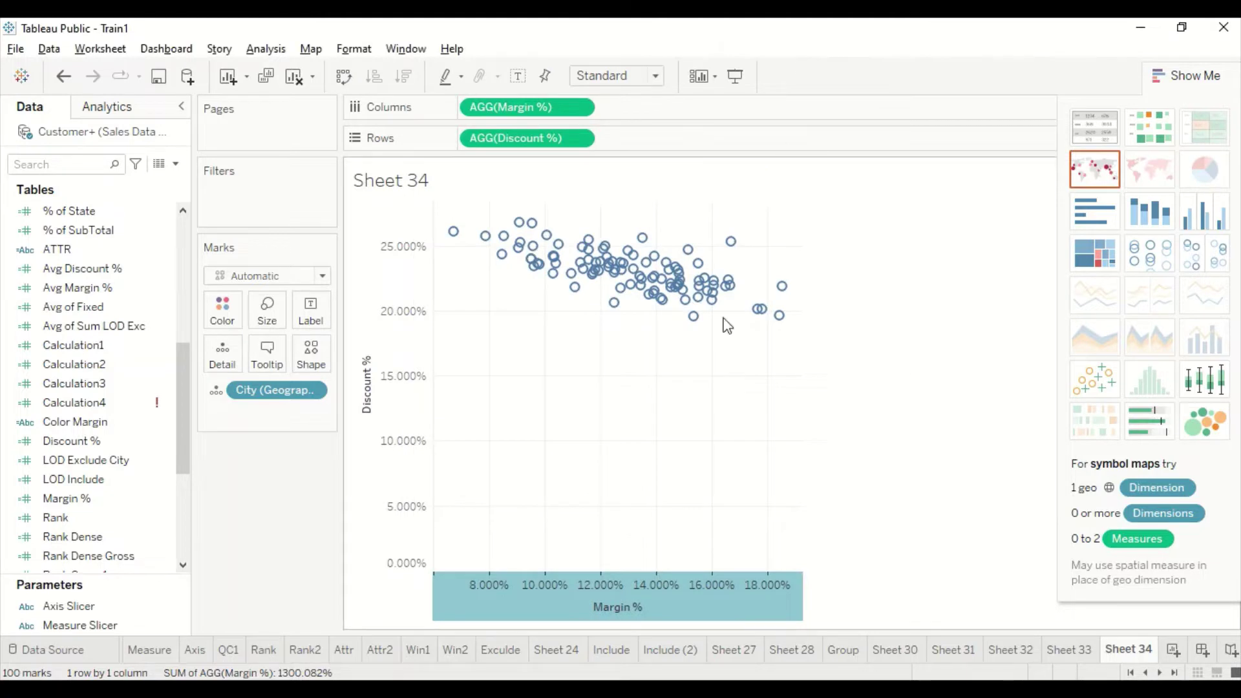
Edit the Discount % axis to exclude zero from its range and reverse its scale.
{"action": "right_click", "coordinate": [405, 337]}
{"action": "left_click", "coordinate": [456, 352]}
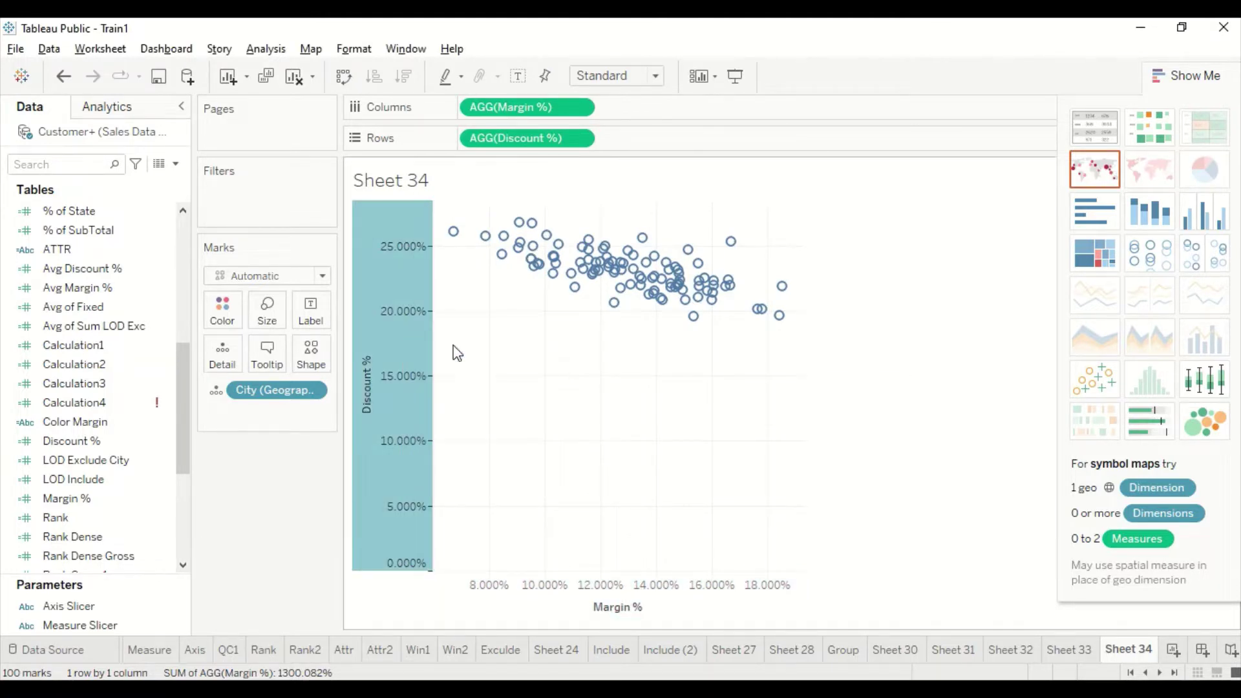
{"action": "left_click", "coordinate": [717, 161]}
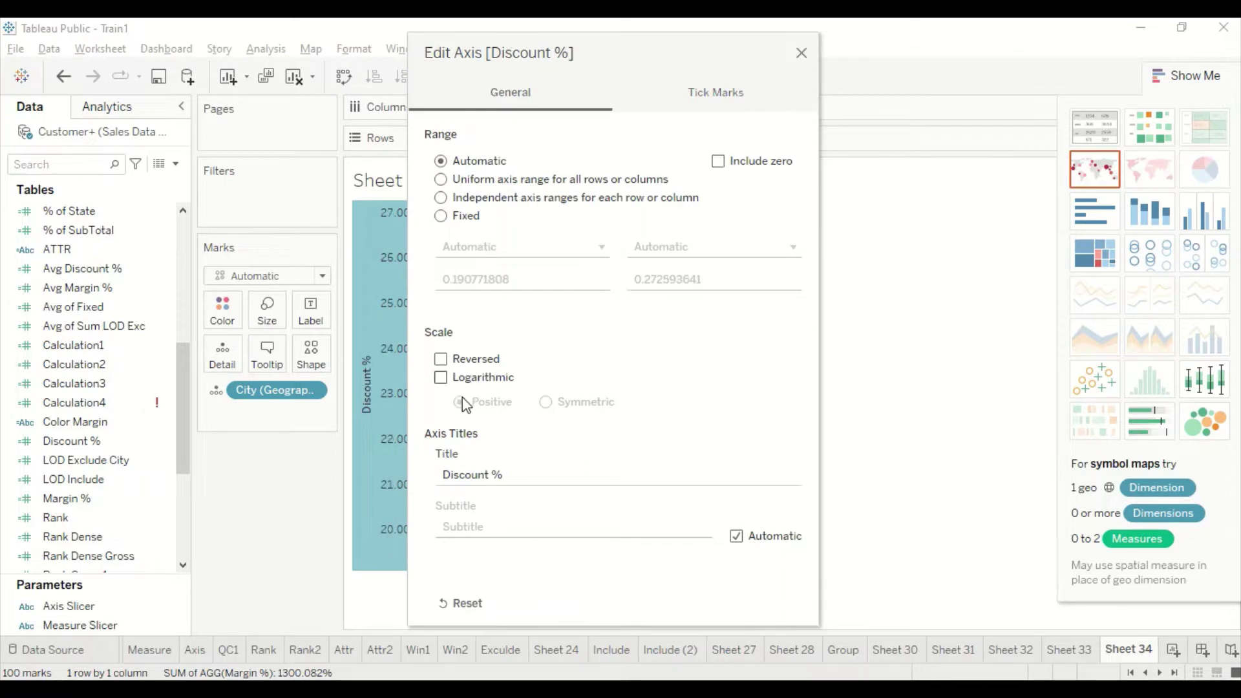
{"action": "left_click", "coordinate": [440, 359]}
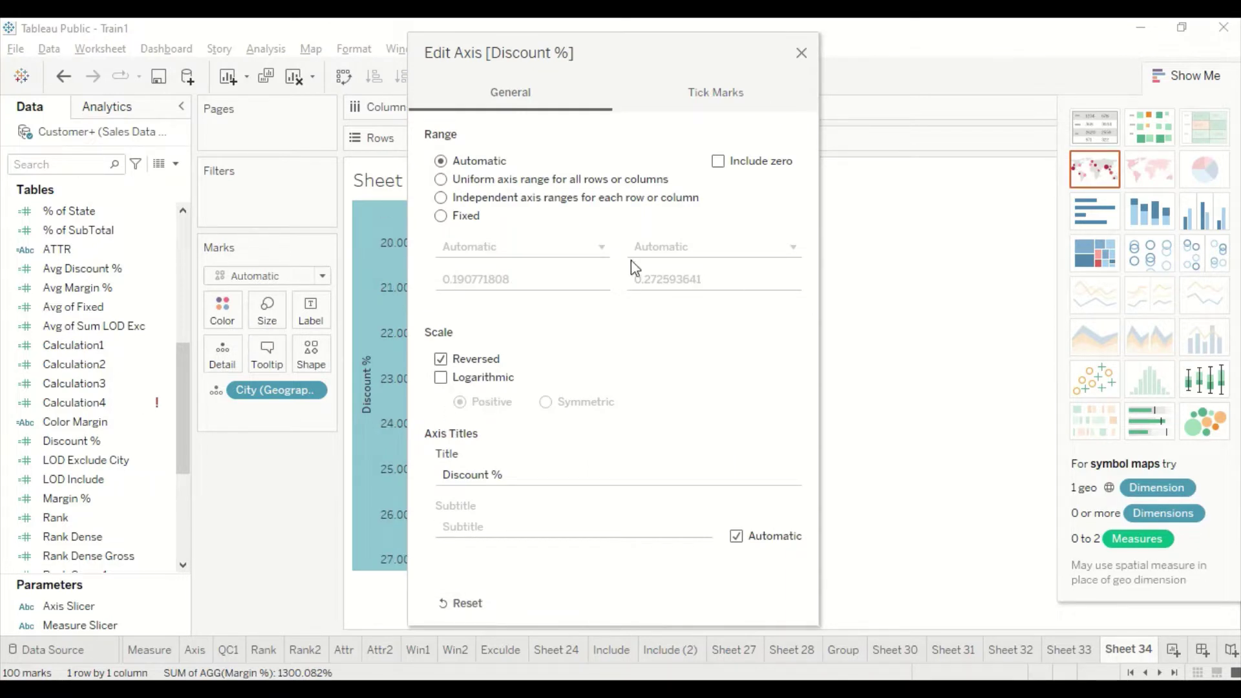
{"action": "left_click", "coordinate": [801, 53]}
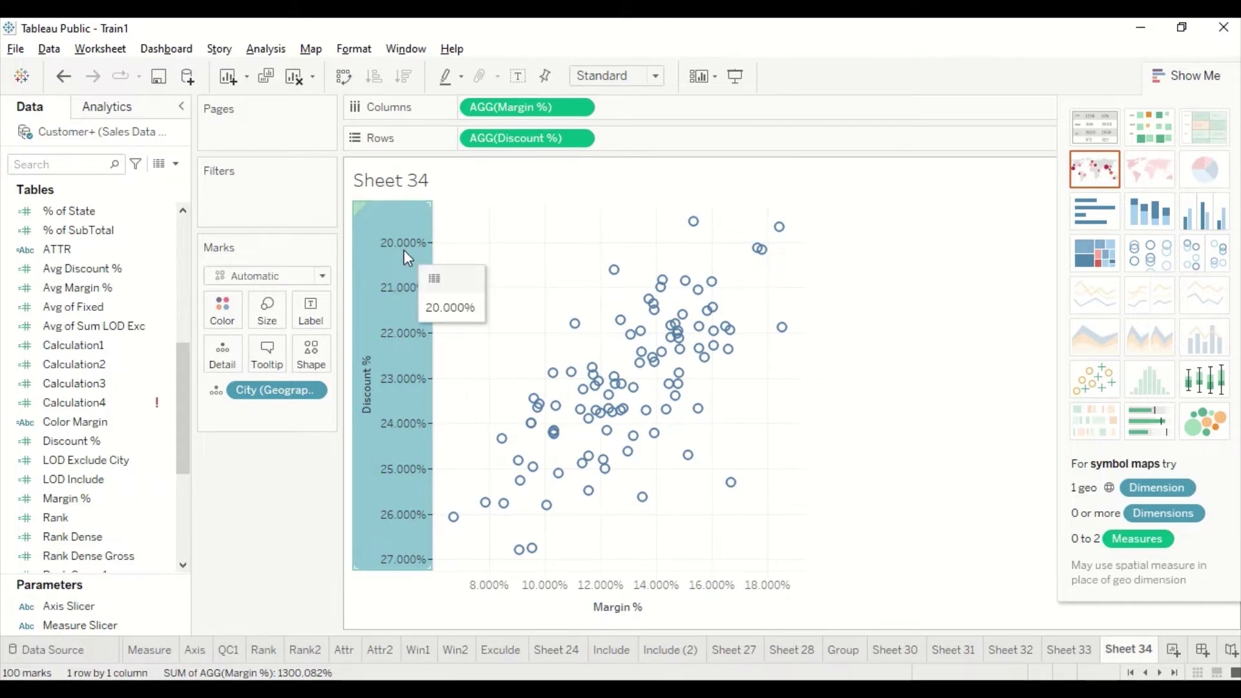
Swap the rows and columns and add a per-pane average reference line to the Discount % axis.
{"action": "left_click", "coordinate": [343, 76]}
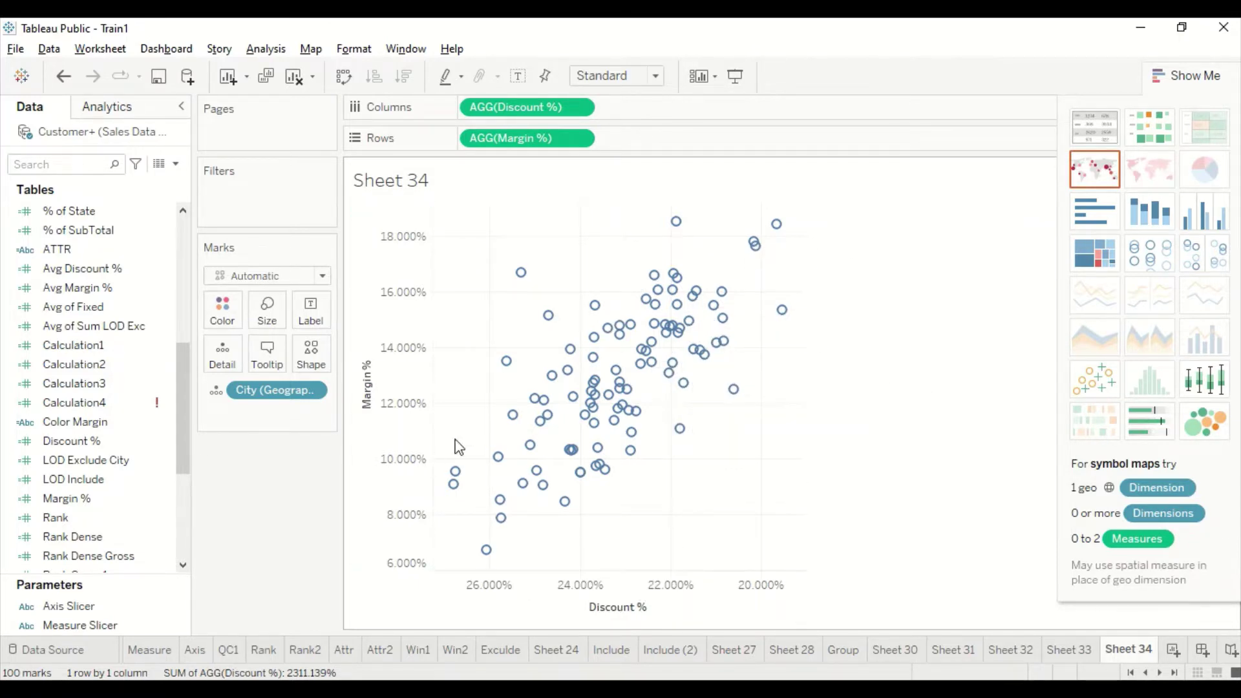
{"action": "right_click", "coordinate": [612, 614]}
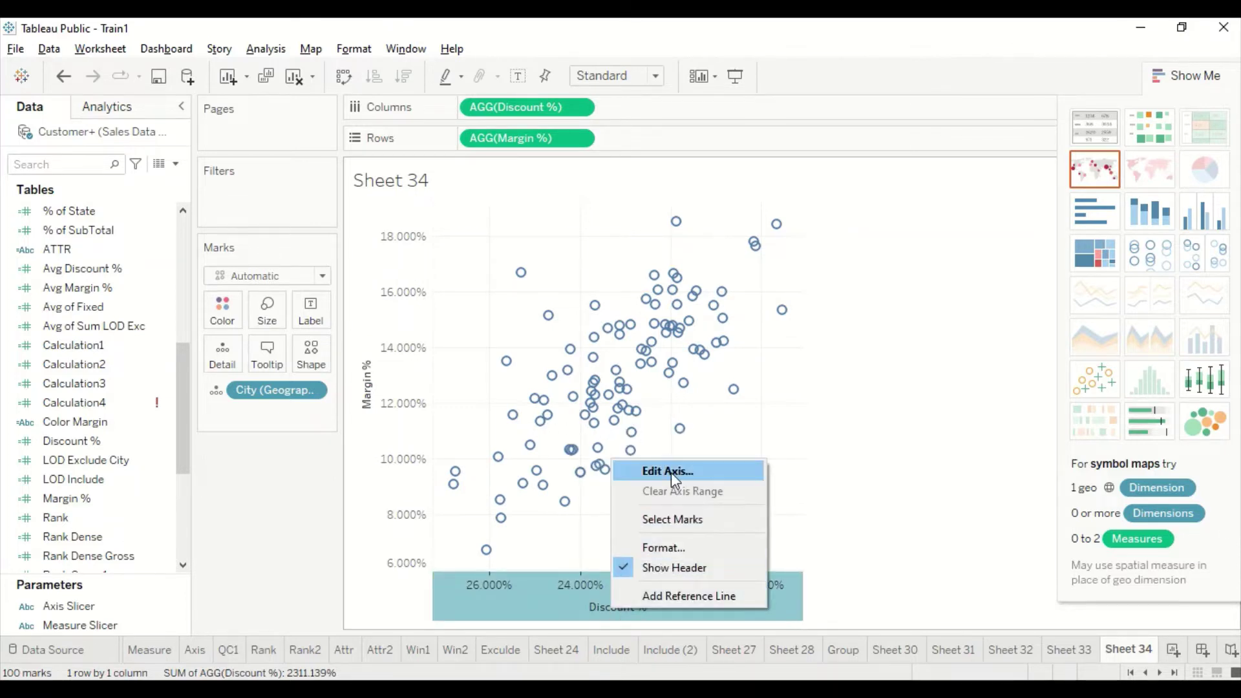
{"action": "left_click", "coordinate": [671, 597]}
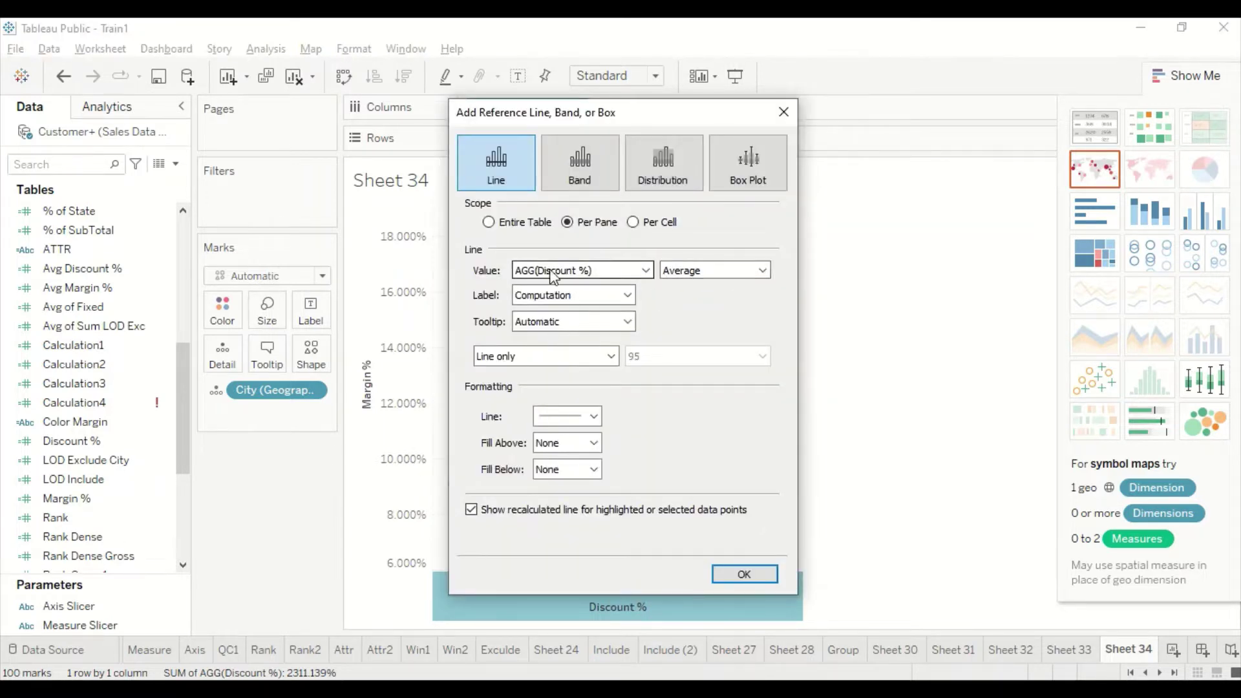
{"action": "left_click", "coordinate": [677, 274]}
{"action": "left_click", "coordinate": [677, 274]}
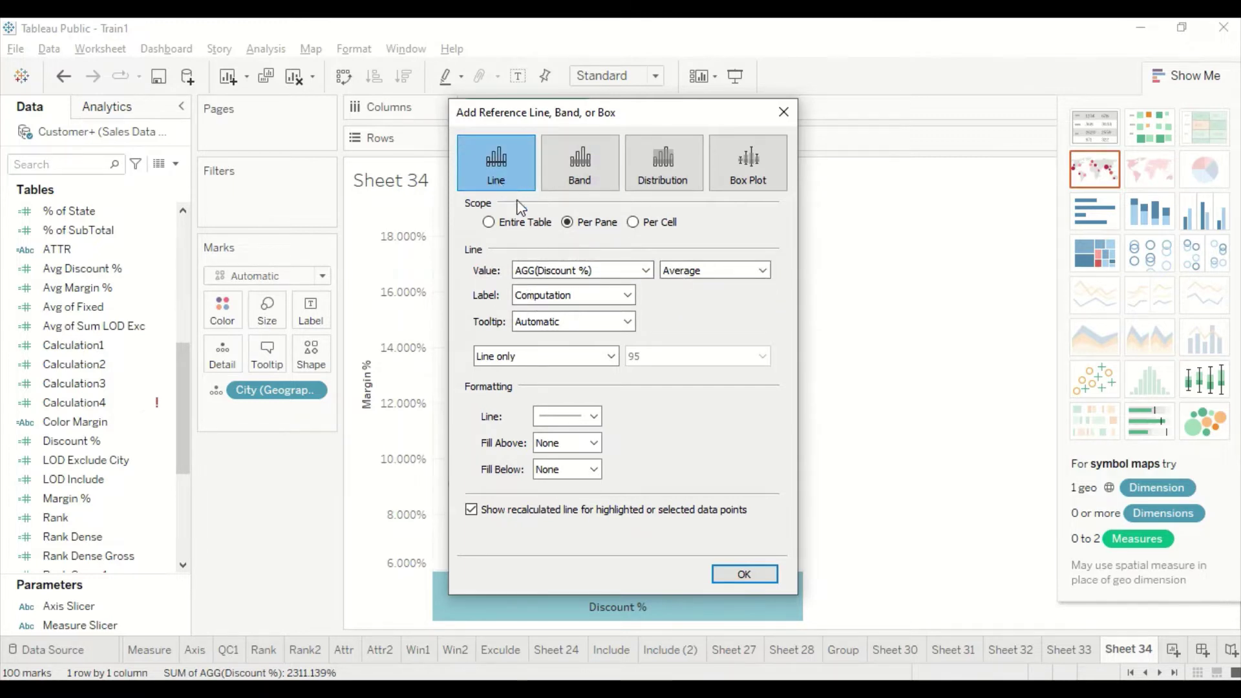
{"action": "left_click", "coordinate": [747, 574]}
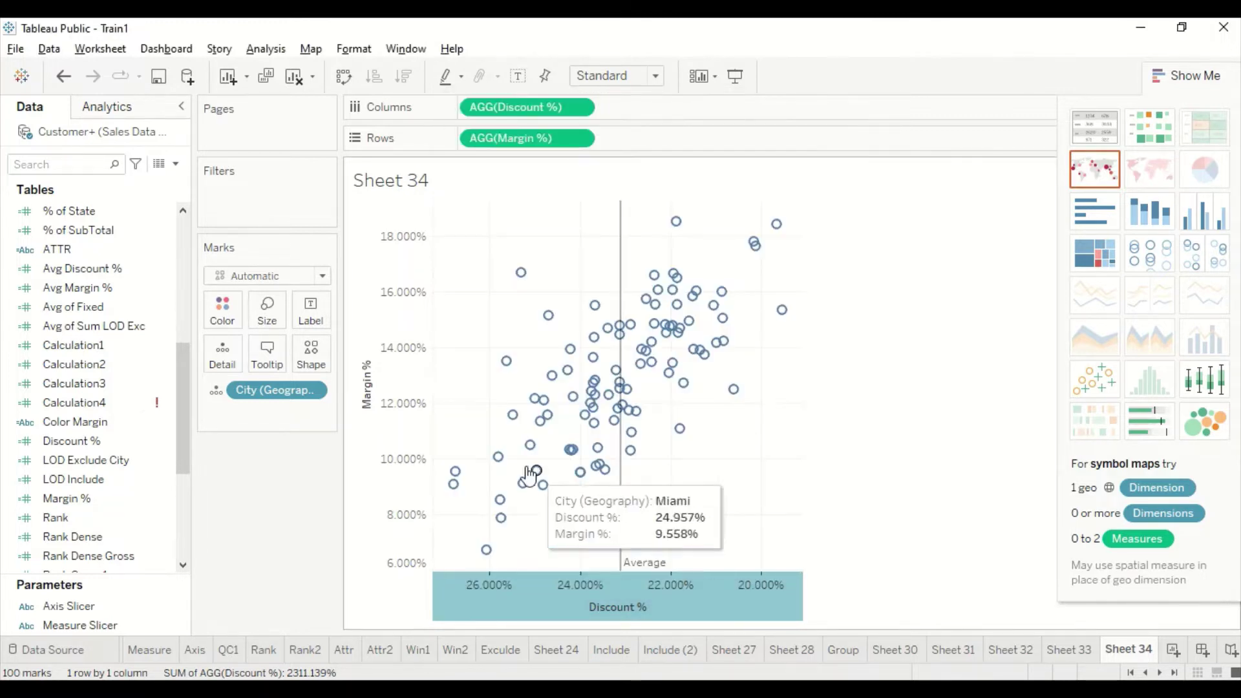
Add a per-pane average reference line to the Margin % axis.
{"action": "right_click", "coordinate": [405, 370]}
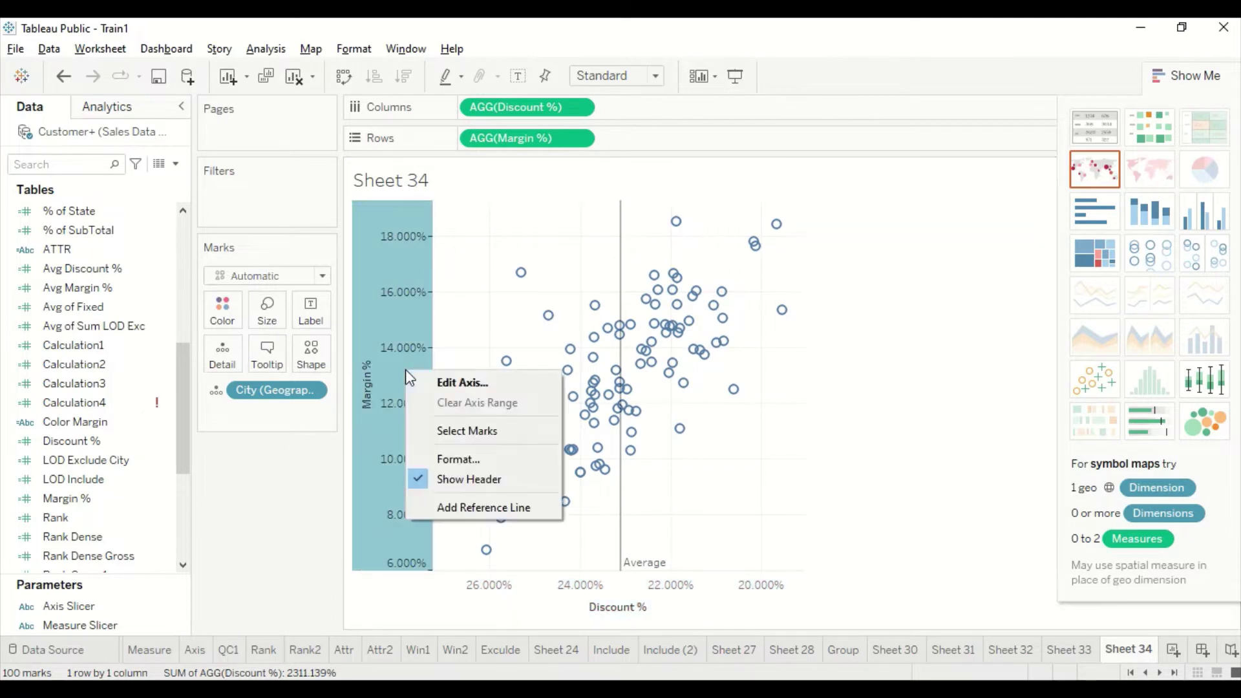
{"action": "left_click", "coordinate": [442, 510]}
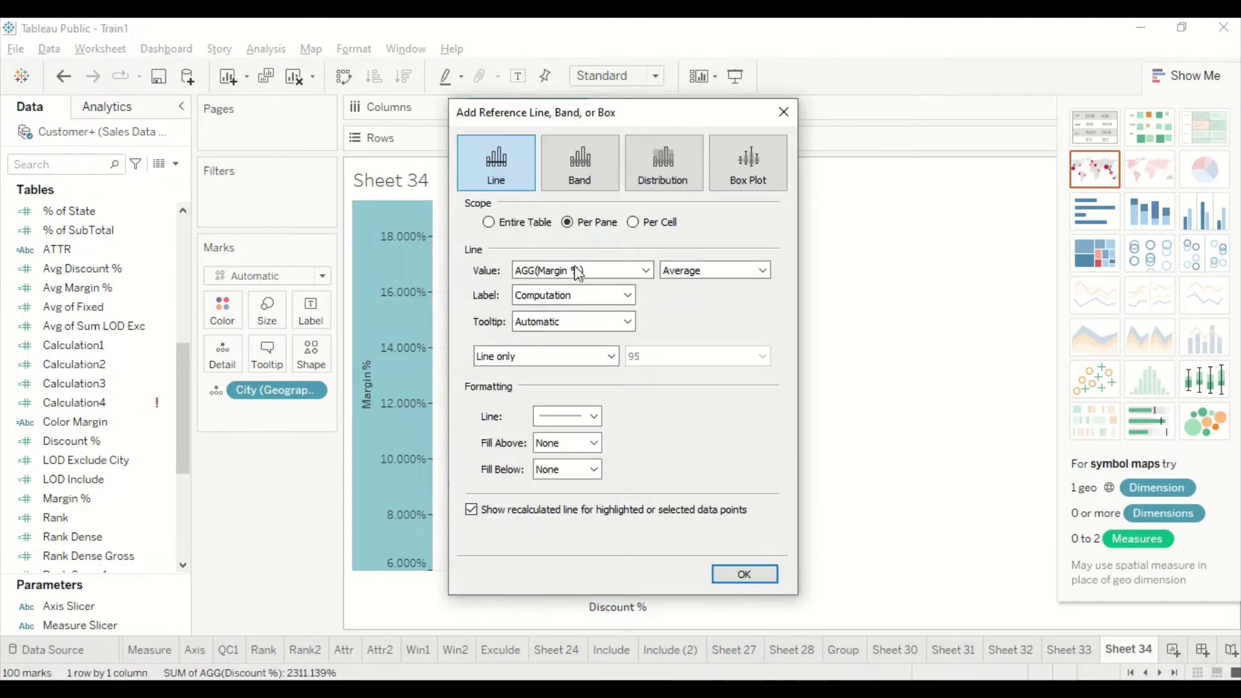
{"action": "left_click", "coordinate": [727, 571]}
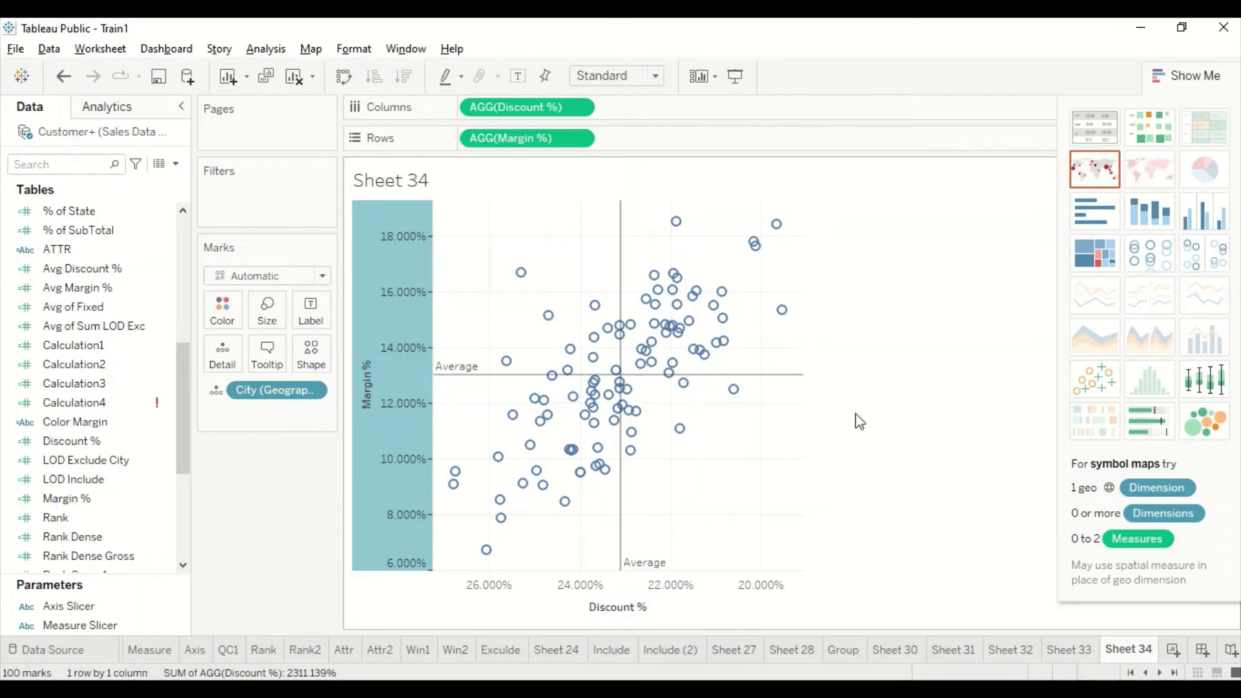
Hide the Show Me chart suggestions and fit the scatter plot to Entire View.
{"action": "left_click", "coordinate": [1196, 76]}
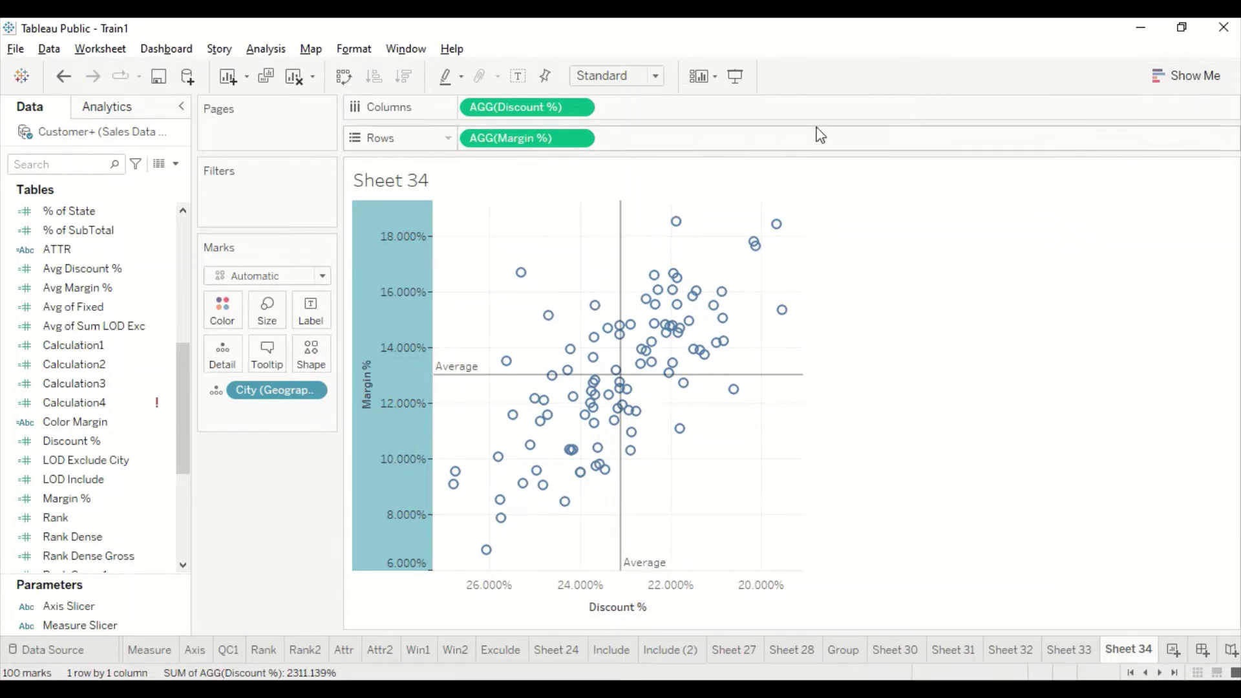
{"action": "left_click", "coordinate": [656, 76]}
{"action": "left_click", "coordinate": [624, 136]}
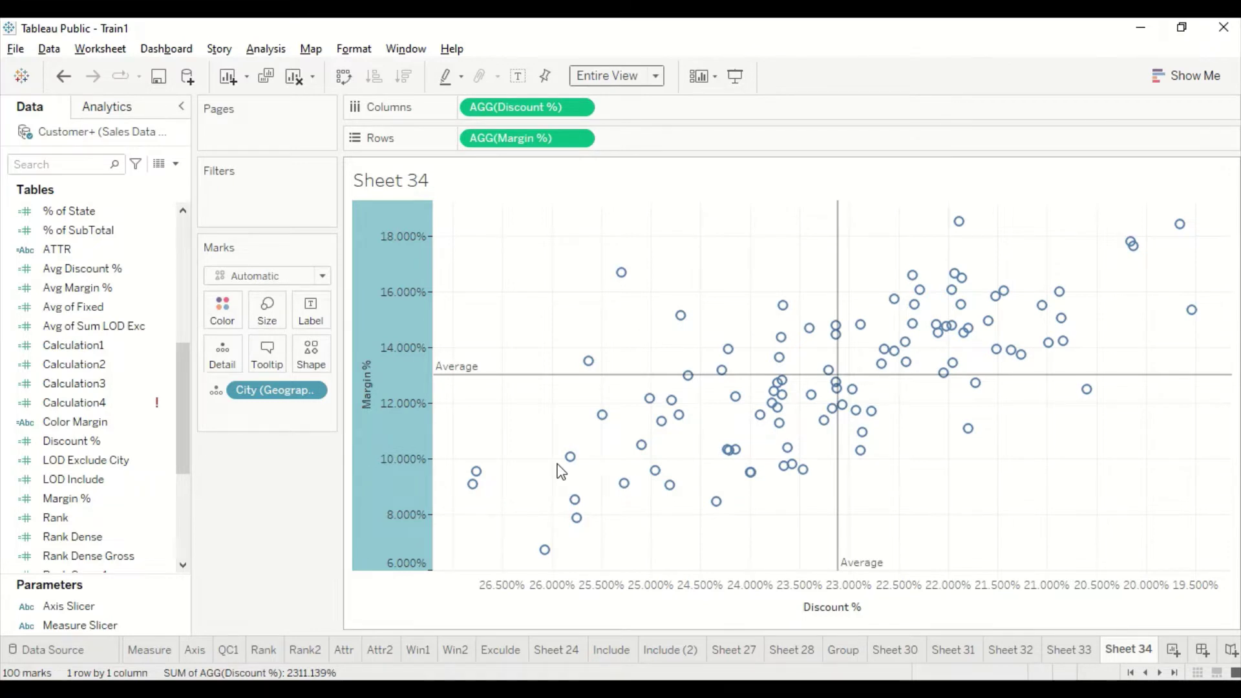
Switch to the Power BI Desktop report with the blank Page 7.
{"action": "key", "text": "alt+Tab"}
{"action": "key", "text": "alt+Tab"}
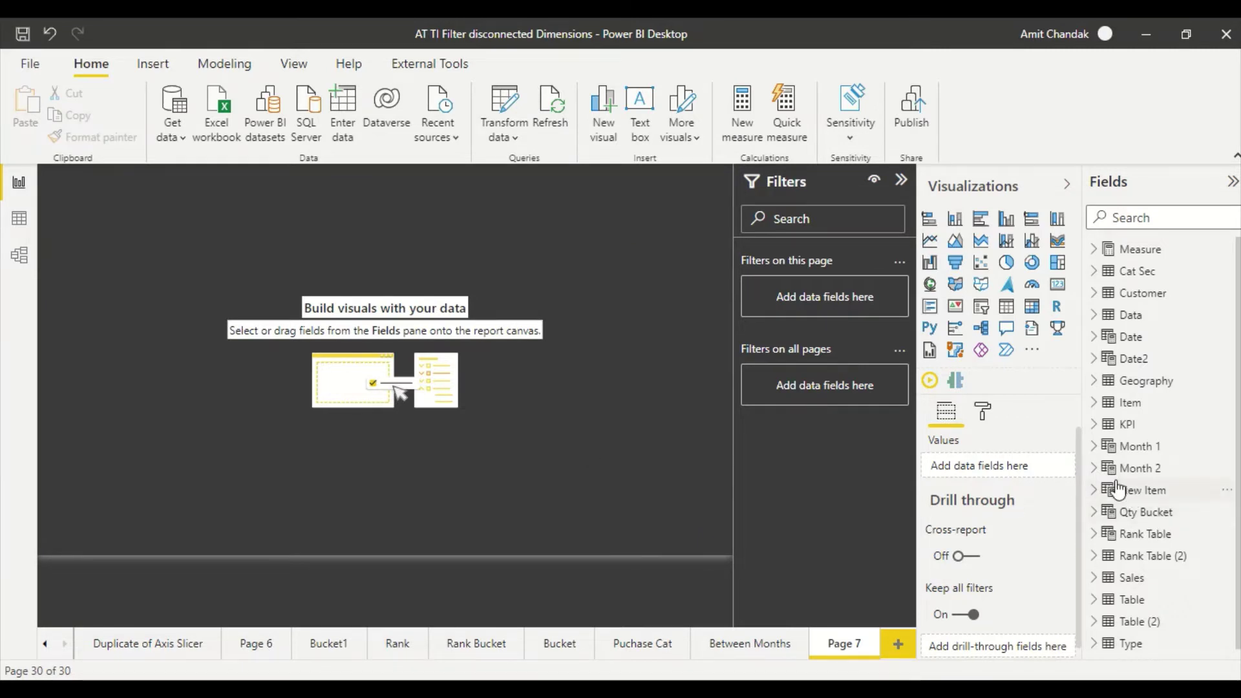
Insert a scatter chart enlarged across the page, with the Margin % measure on its X axis.
{"action": "left_click", "coordinate": [980, 262]}
{"action": "left_click_drag", "start_coordinate": [196, 337], "coordinate": [734, 554]}
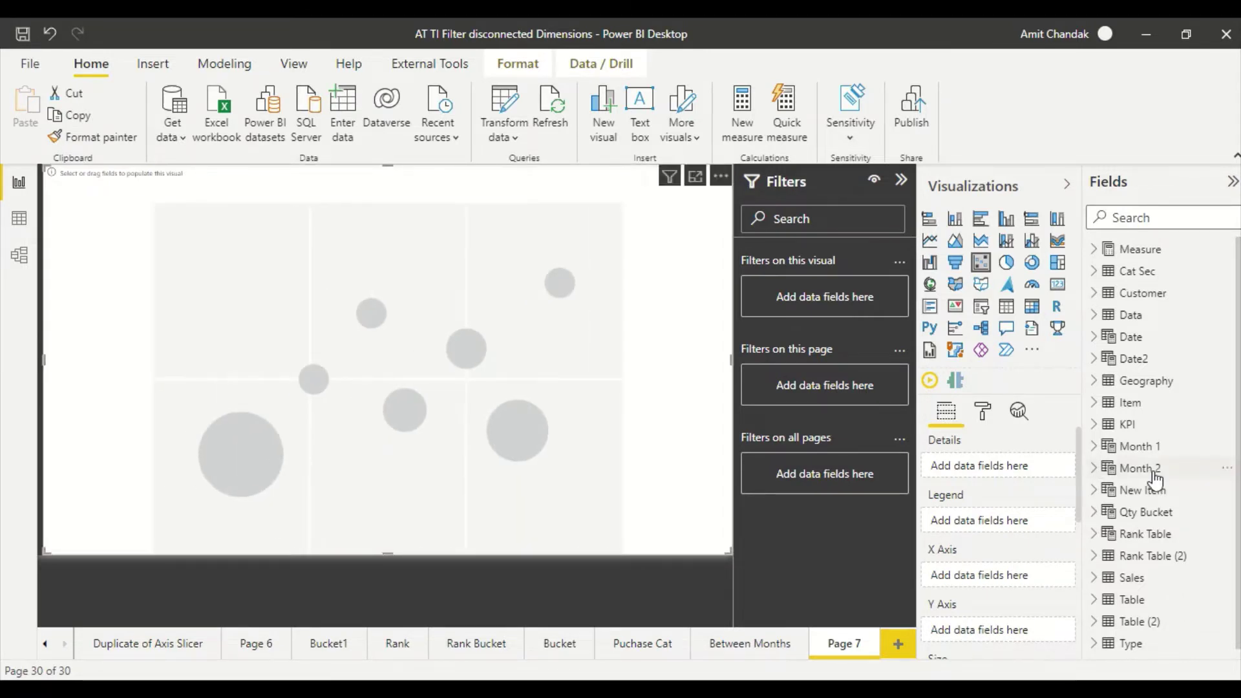
{"action": "scroll", "coordinate": [1144, 381], "scroll_direction": "down", "scroll_amount": 1}
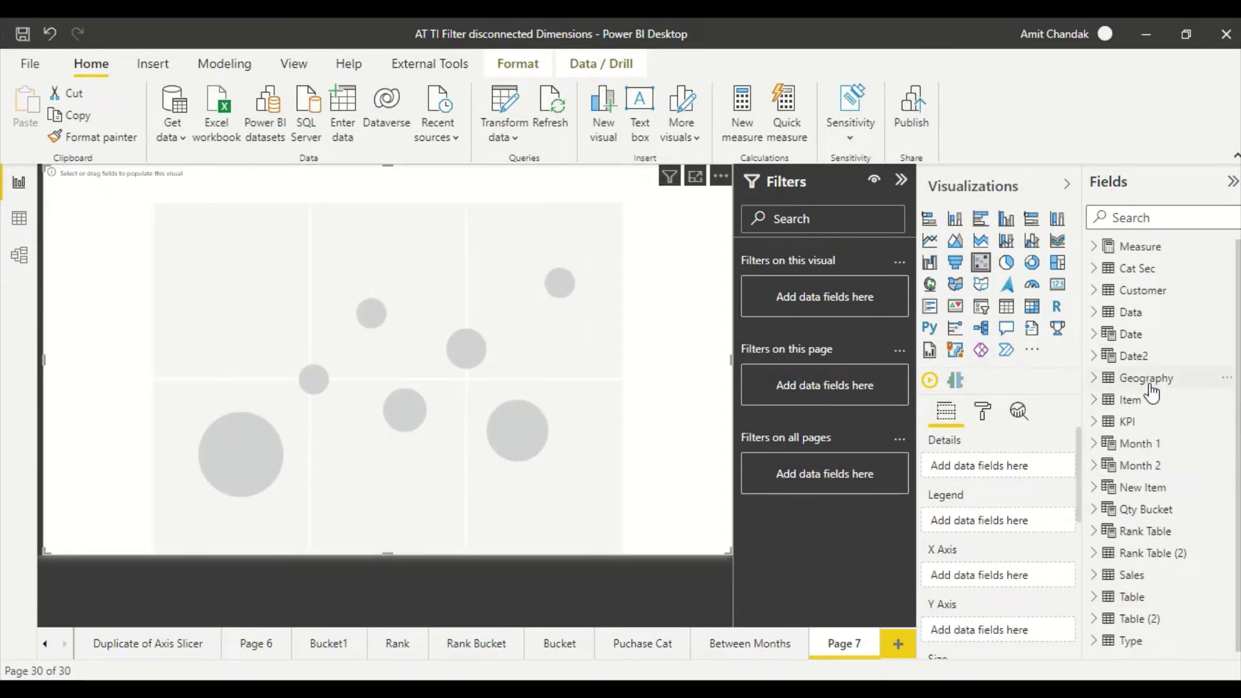
{"action": "left_click", "coordinate": [1093, 247]}
{"action": "left_click_drag", "start_coordinate": [1163, 401], "coordinate": [992, 573]}
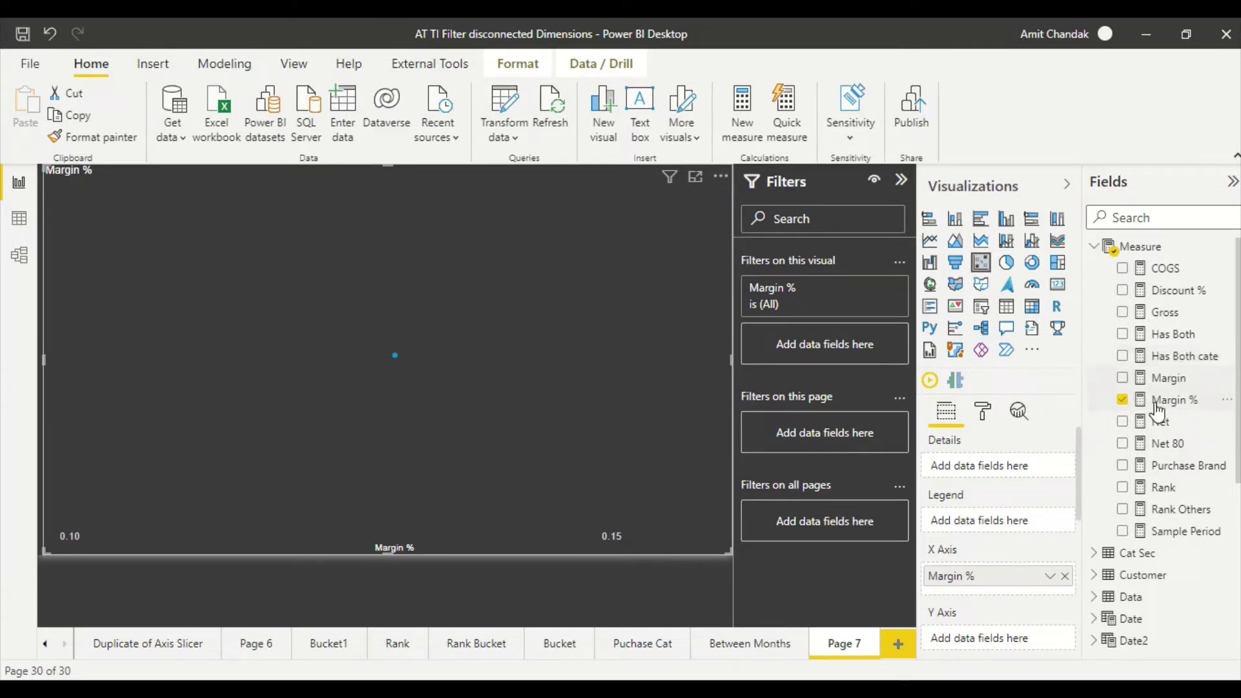
Check the axis layout in Tableau, and in Power BI move Margin % to the Y axis and put Discount % on the X axis.
{"action": "key", "text": "alt+Tab"}
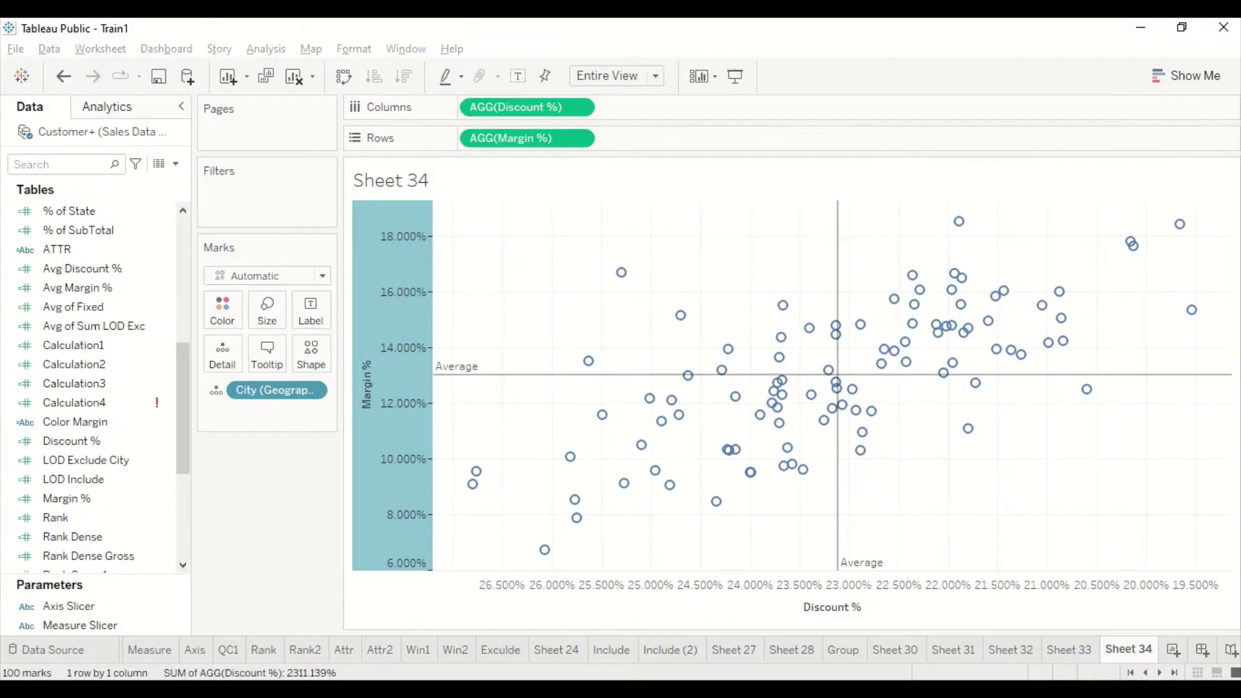
{"action": "key", "text": "alt+Tab"}
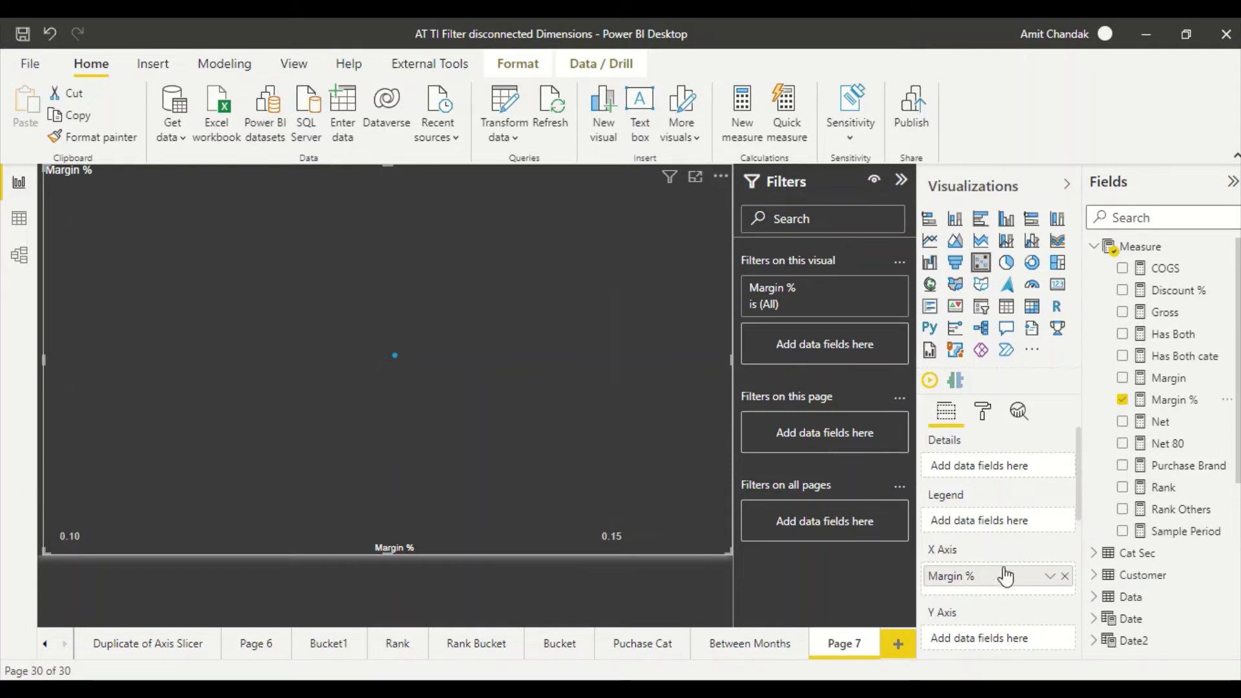
{"action": "left_click_drag", "start_coordinate": [1004, 574], "coordinate": [982, 643]}
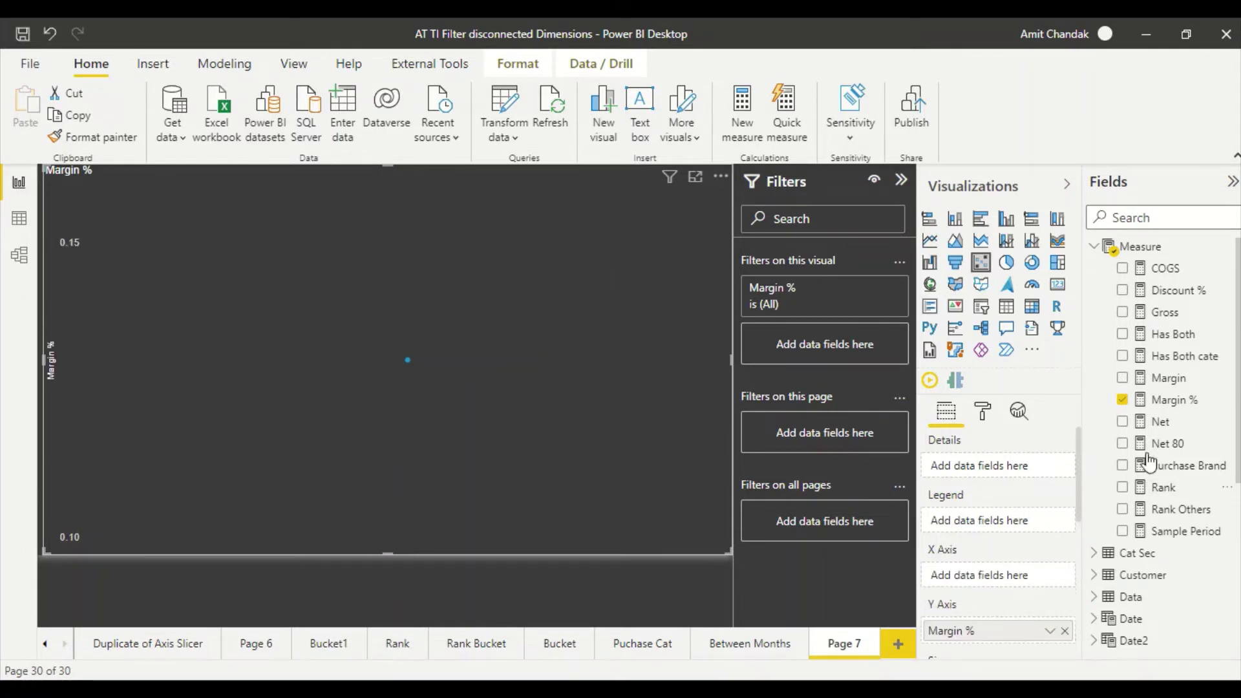
{"action": "left_click_drag", "start_coordinate": [1169, 301], "coordinate": [1008, 575]}
Add the City field from the Geography table to the scatter chart's details.
{"action": "scroll", "coordinate": [1125, 504], "scroll_direction": "down", "scroll_amount": 3}
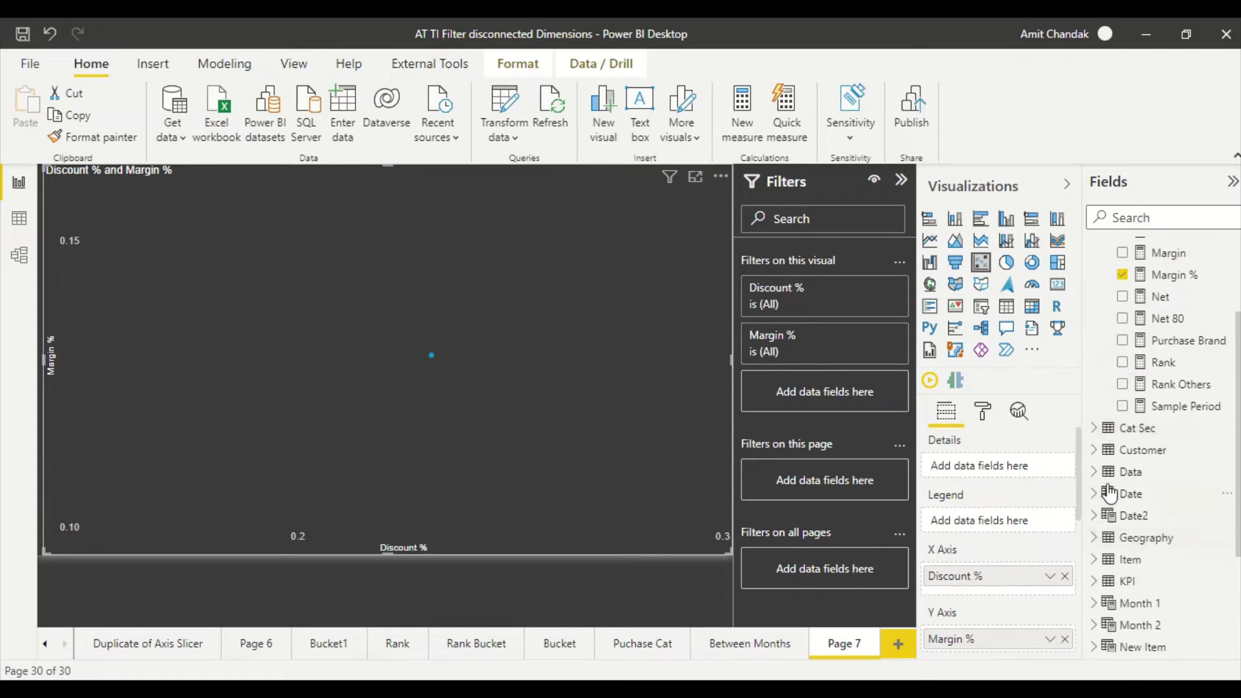
{"action": "scroll", "coordinate": [1105, 511], "scroll_direction": "down", "scroll_amount": 2}
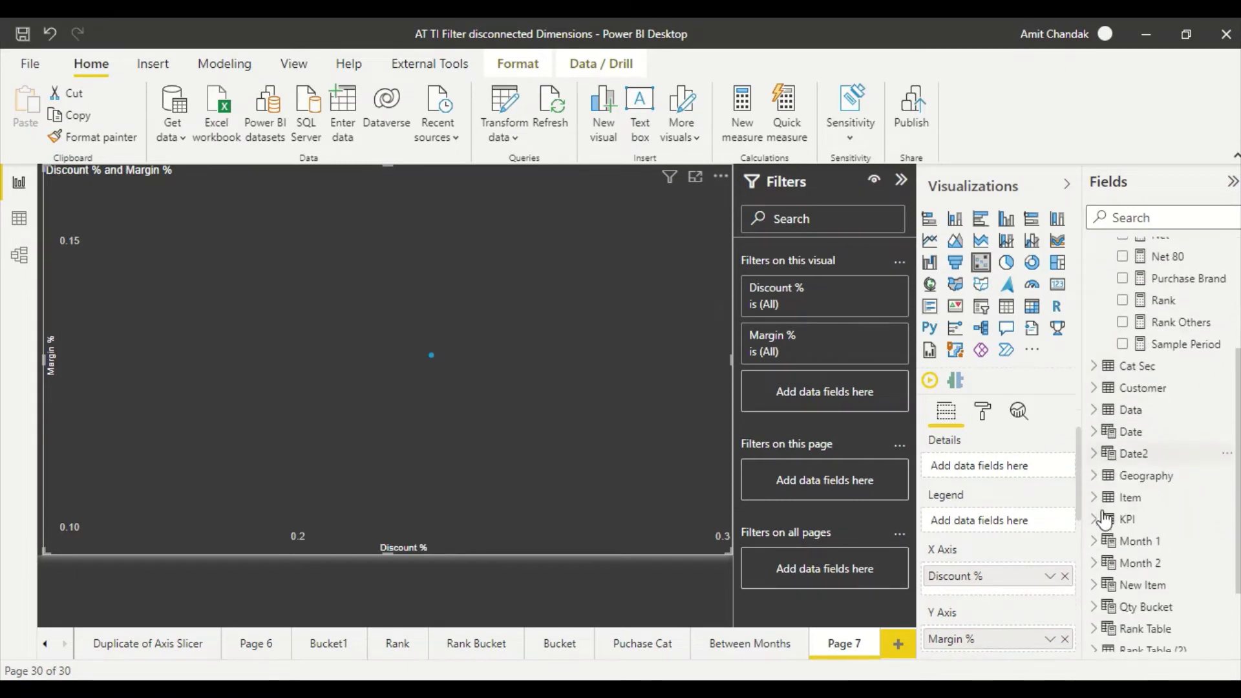
{"action": "left_click", "coordinate": [1093, 475]}
{"action": "left_click_drag", "start_coordinate": [1141, 497], "coordinate": [991, 467]}
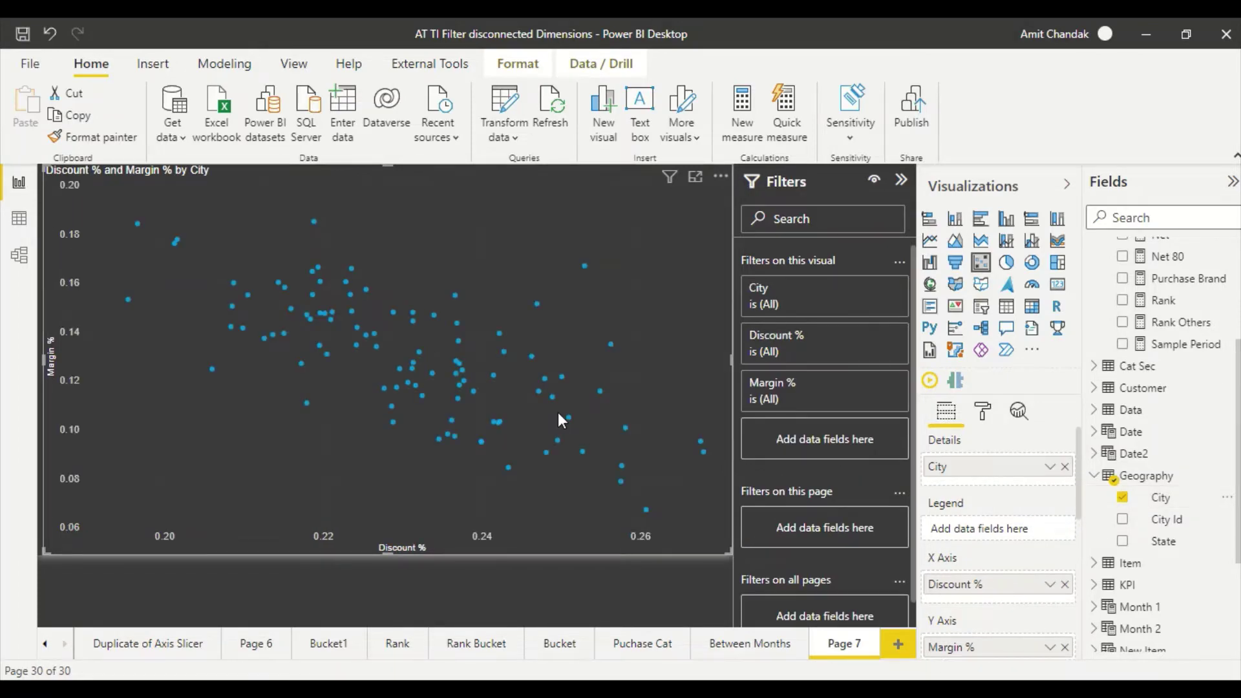
Compare with the Tableau scatter plot, and format the Margin % and Discount % measures as percentages in Power BI.
{"action": "key", "text": "alt+Tab"}
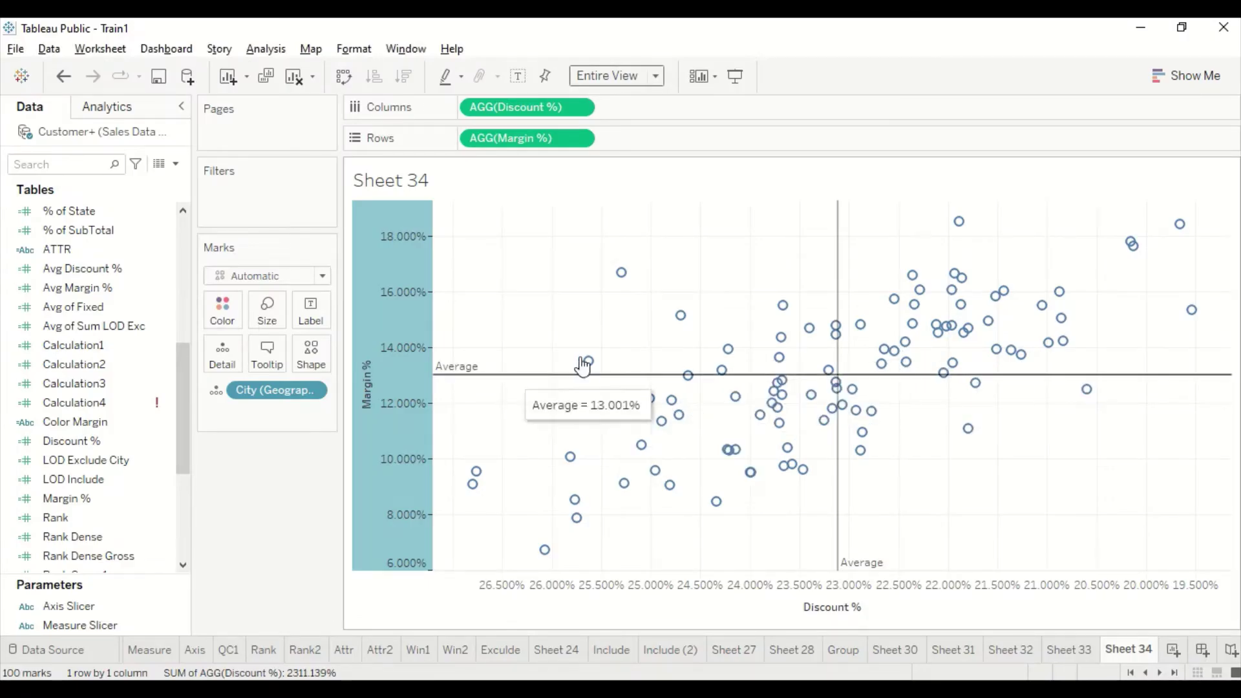
{"action": "key", "text": "alt+Tab"}
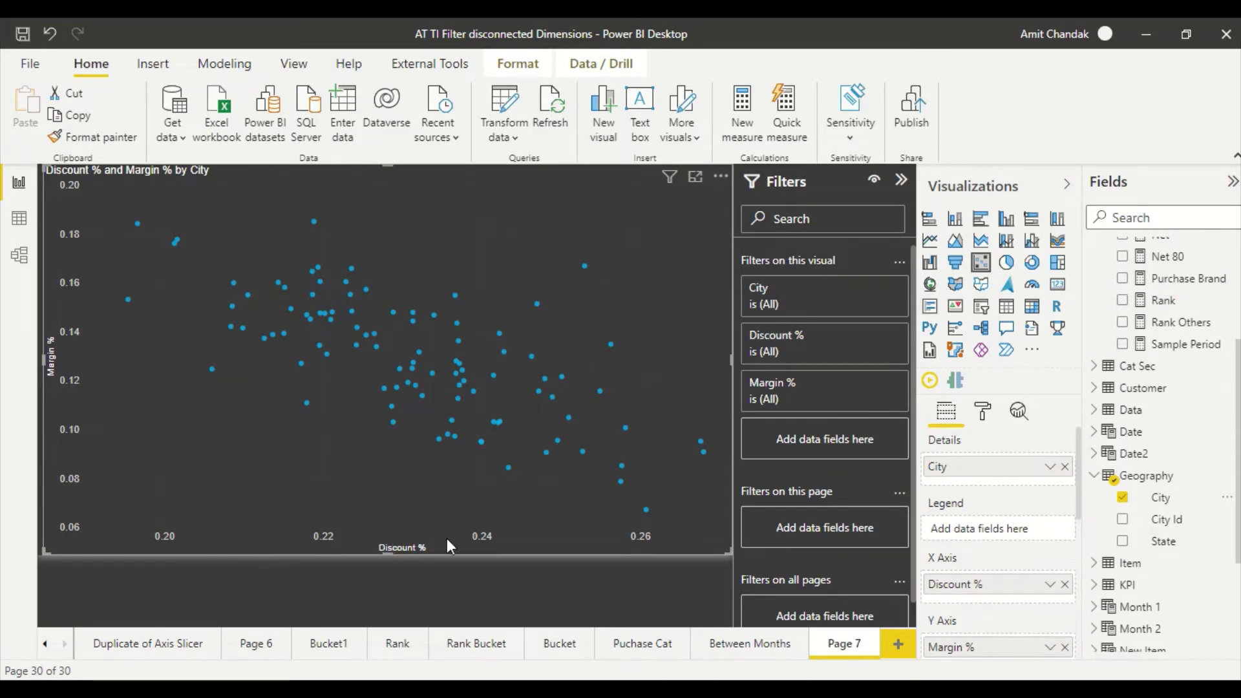
{"action": "scroll", "coordinate": [1173, 401], "scroll_direction": "up", "scroll_amount": 5}
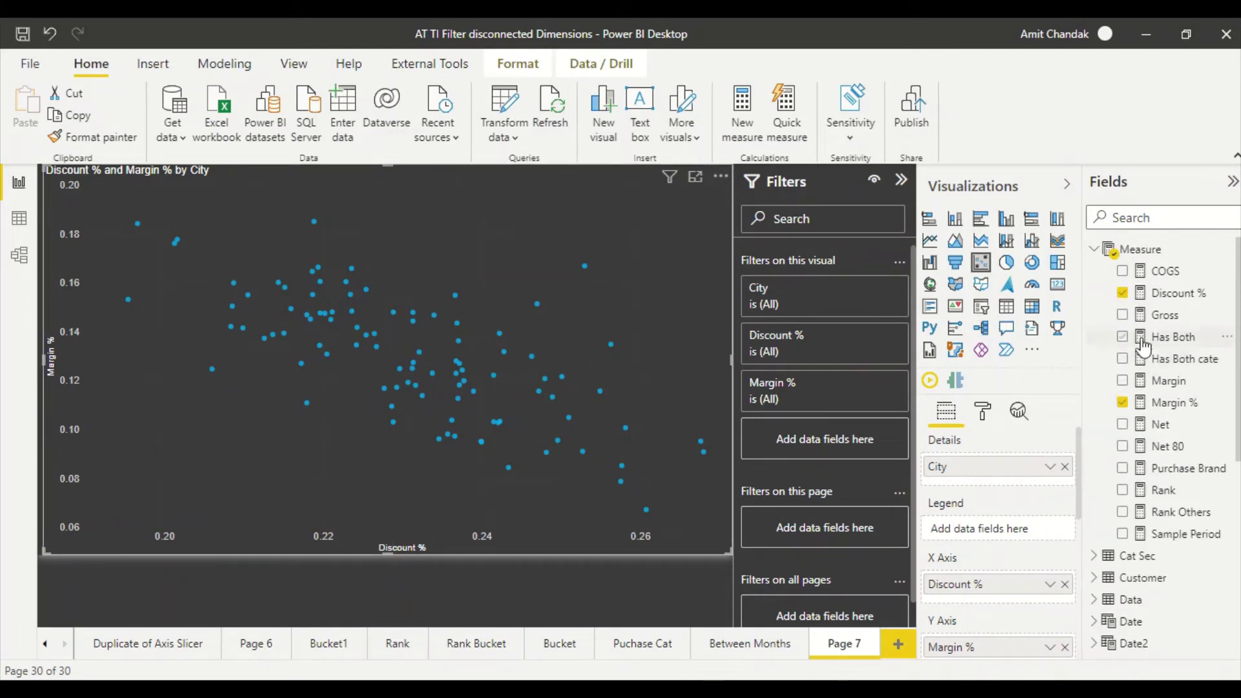
{"action": "left_click", "coordinate": [1175, 402]}
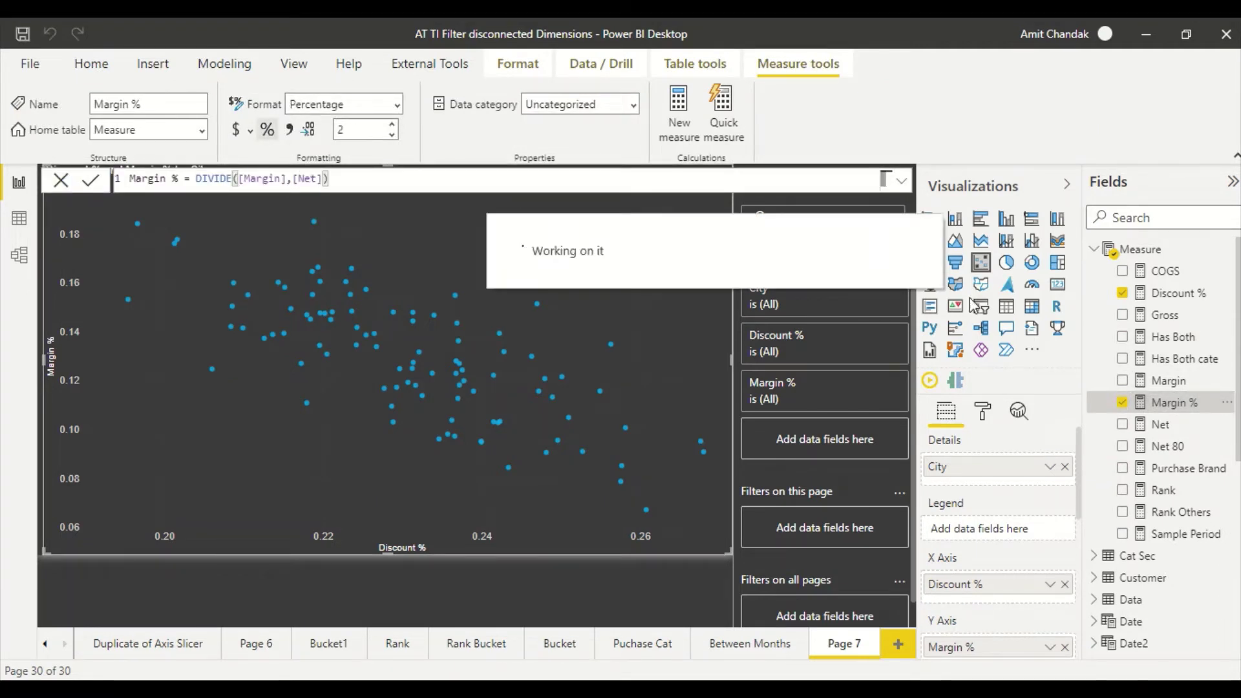
{"action": "left_click", "coordinate": [1171, 296]}
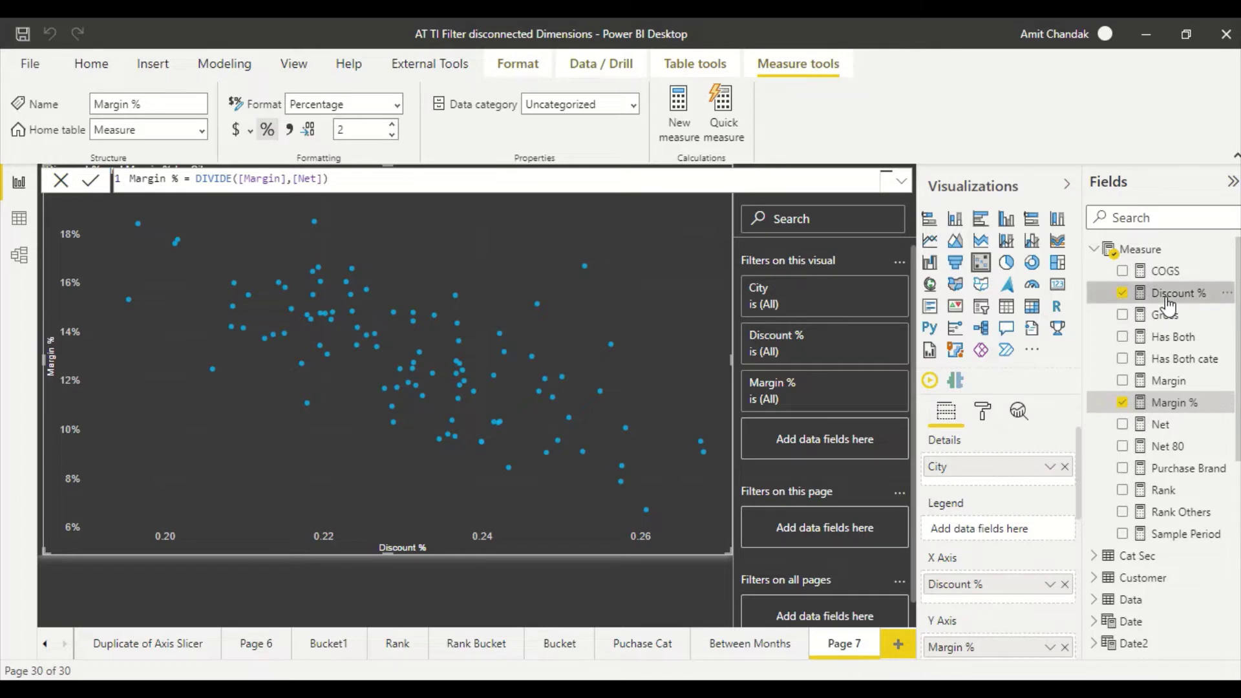
{"action": "left_click", "coordinate": [270, 131]}
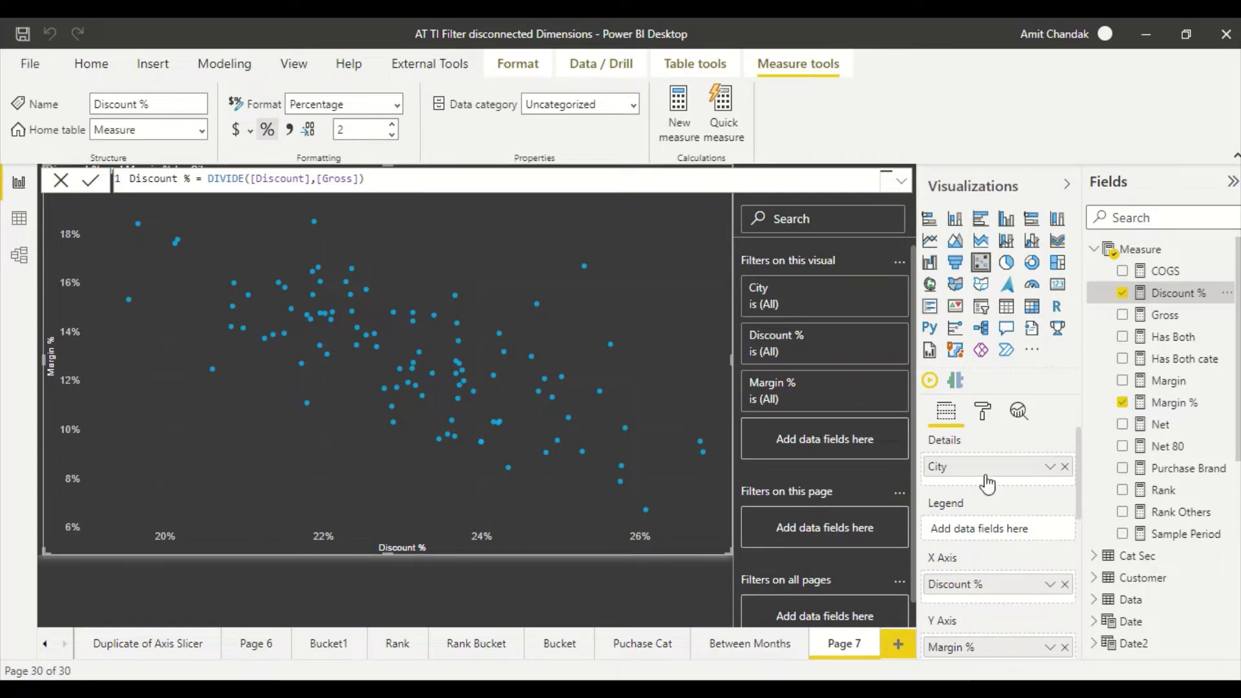
Invert the scatter chart's Discount % X axis.
{"action": "left_click", "coordinate": [982, 411]}
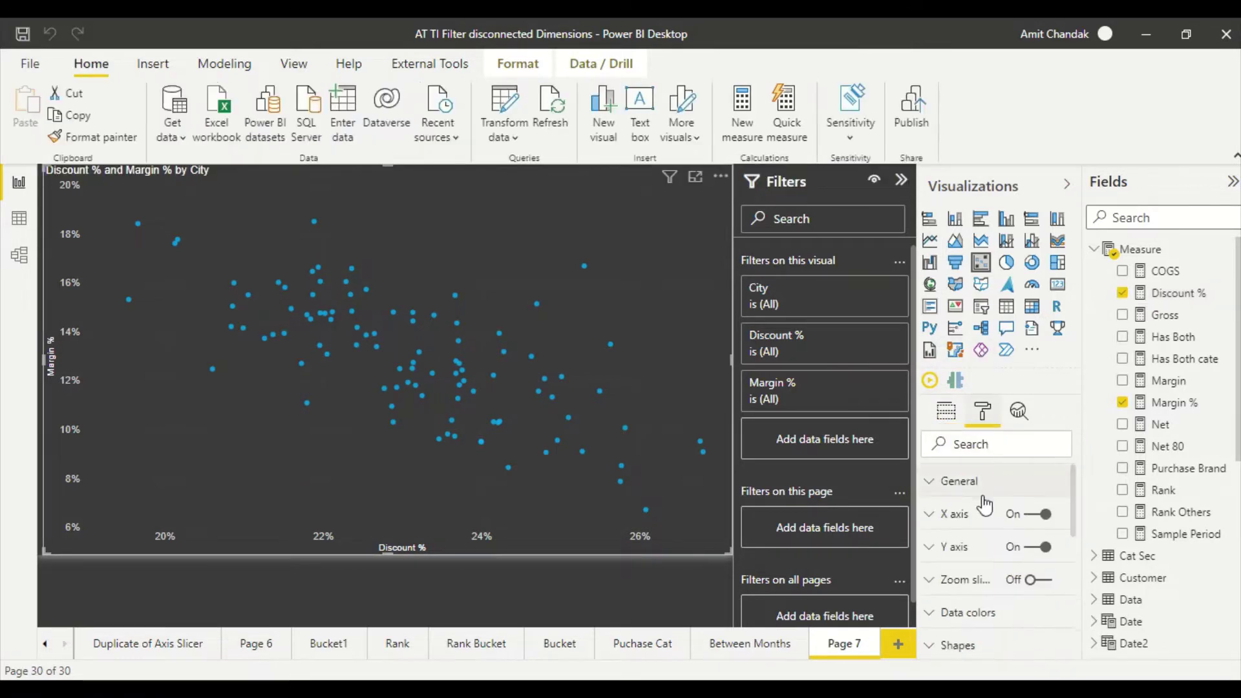
{"action": "left_click", "coordinate": [963, 517]}
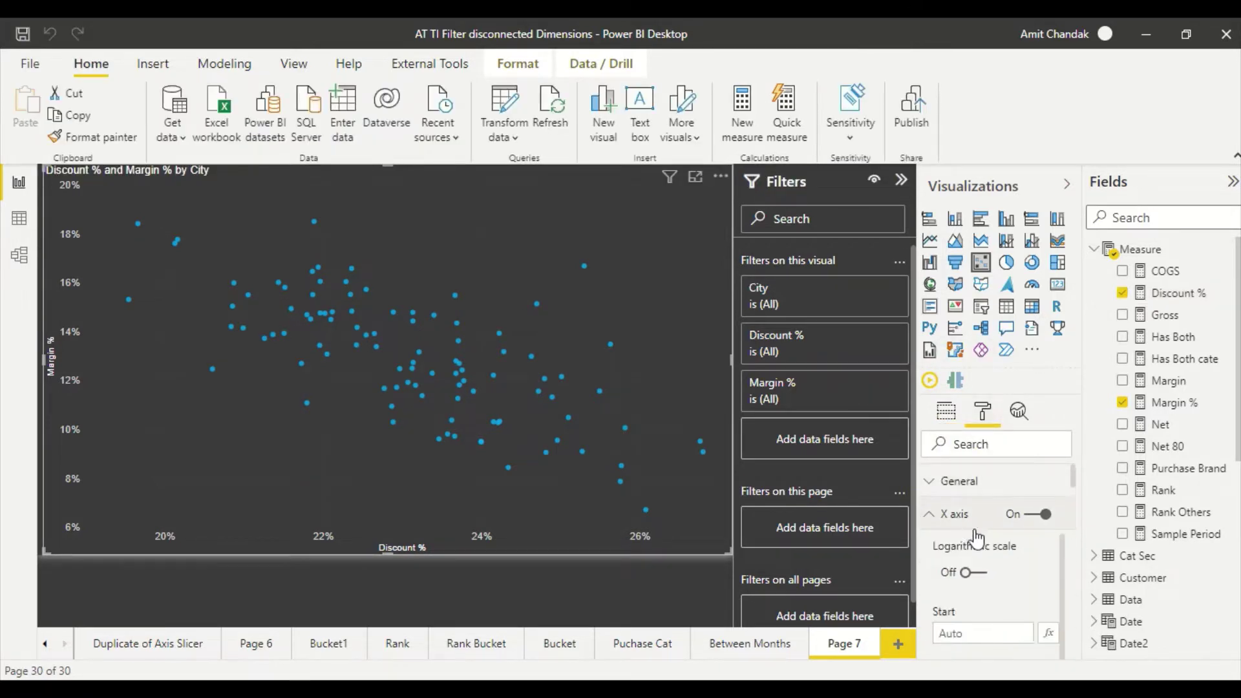
{"action": "scroll", "coordinate": [976, 533], "scroll_direction": "down", "scroll_amount": 3}
{"action": "scroll", "coordinate": [982, 537], "scroll_direction": "down", "scroll_amount": 2}
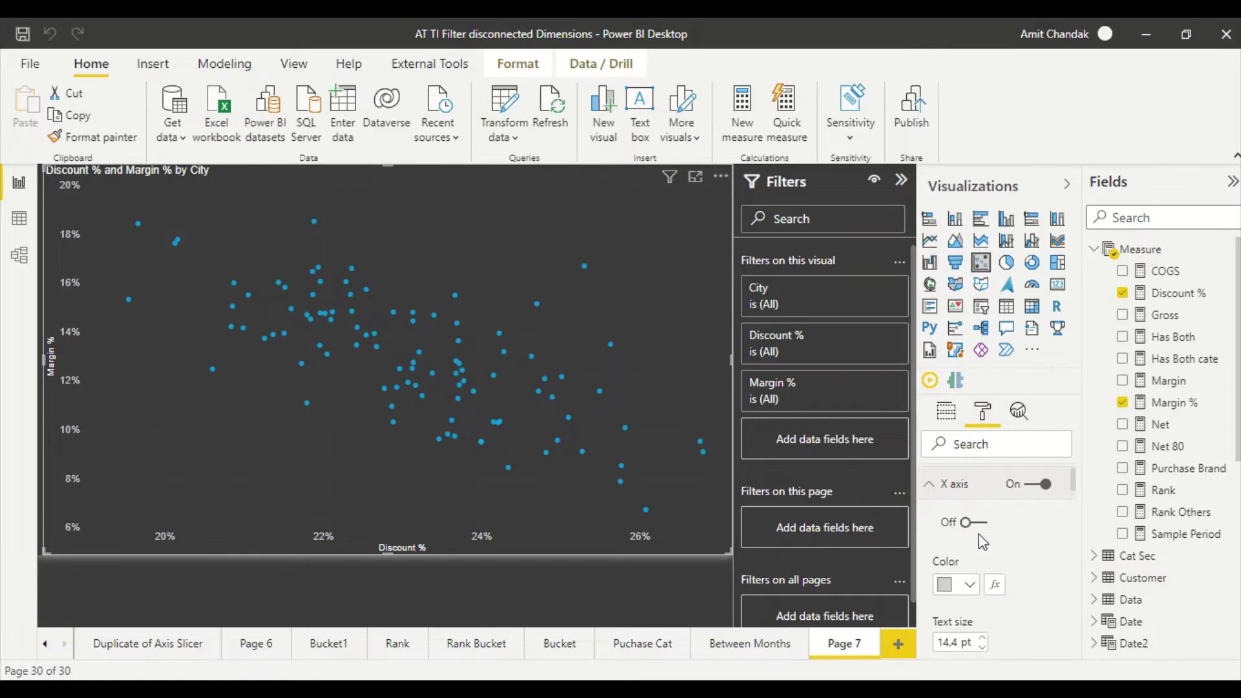
{"action": "scroll", "coordinate": [979, 536], "scroll_direction": "up", "scroll_amount": 2}
{"action": "left_click", "coordinate": [976, 627]}
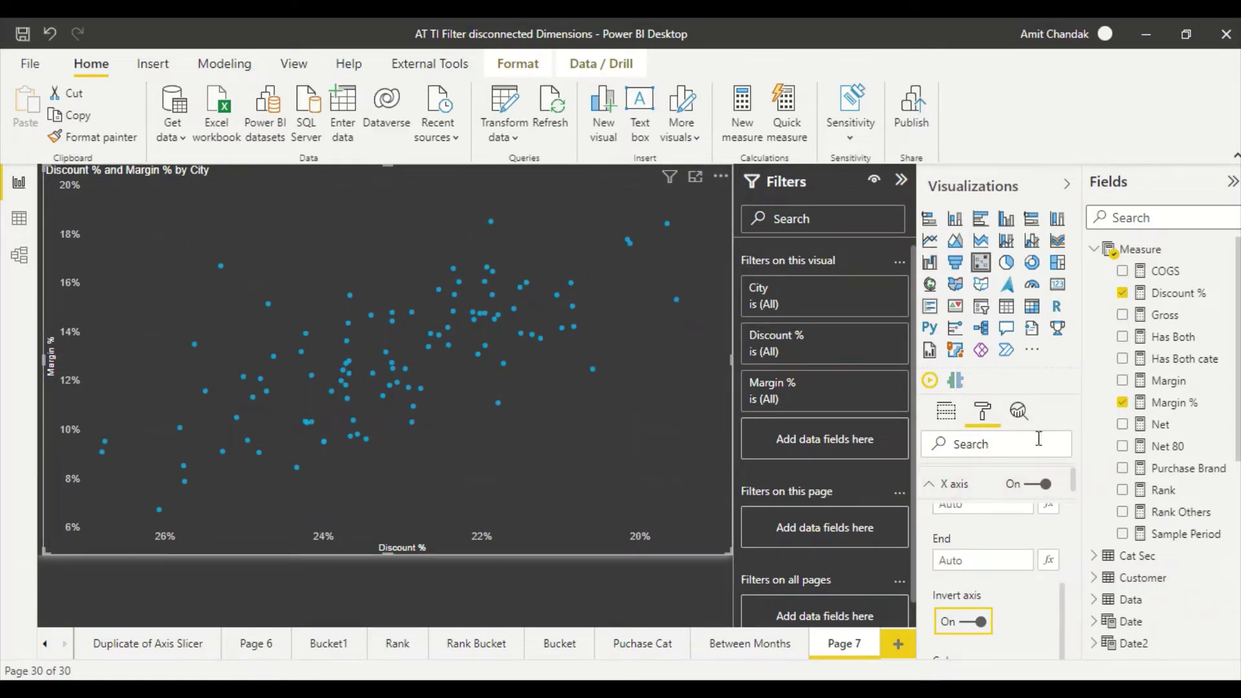
Enlarge the scatter chart's markers by setting the shape size to -1.
{"action": "left_click", "coordinate": [957, 417]}
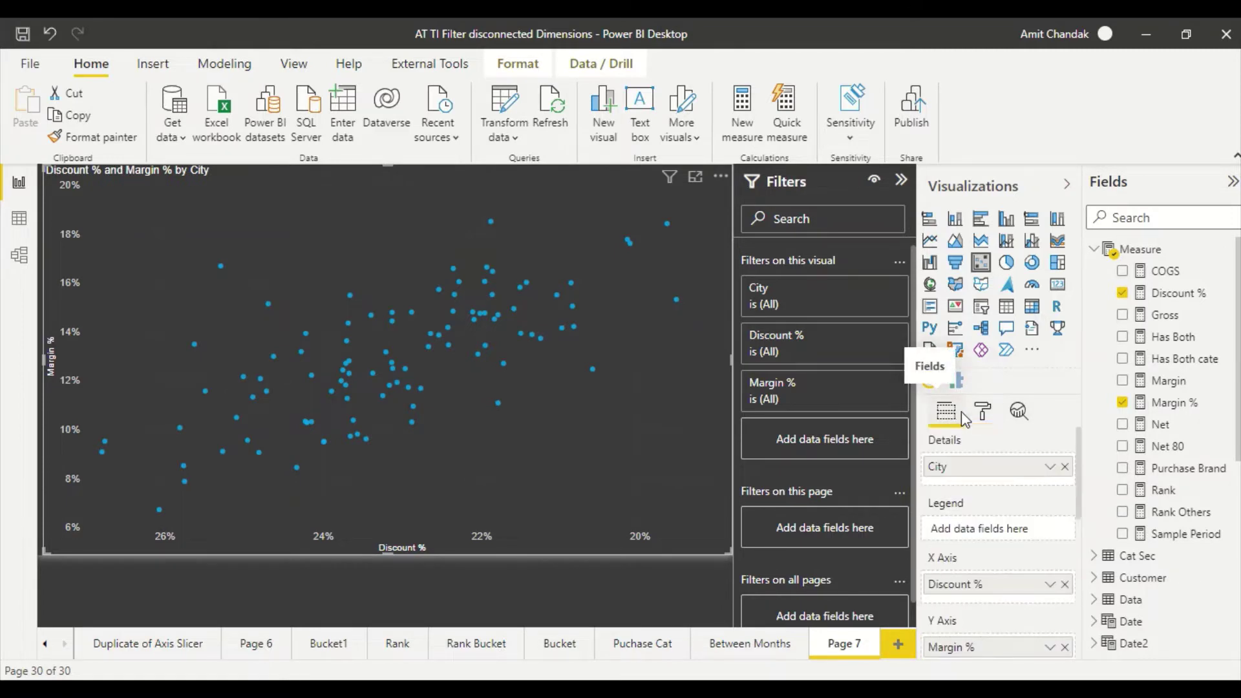
{"action": "left_click", "coordinate": [982, 411]}
{"action": "scroll", "coordinate": [998, 521], "scroll_direction": "down", "scroll_amount": 2}
{"action": "scroll", "coordinate": [998, 523], "scroll_direction": "down", "scroll_amount": 2}
{"action": "left_click", "coordinate": [998, 521]}
{"action": "scroll", "coordinate": [999, 537], "scroll_direction": "down", "scroll_amount": 1}
{"action": "left_click_drag", "start_coordinate": [985, 552], "coordinate": [989, 553]}
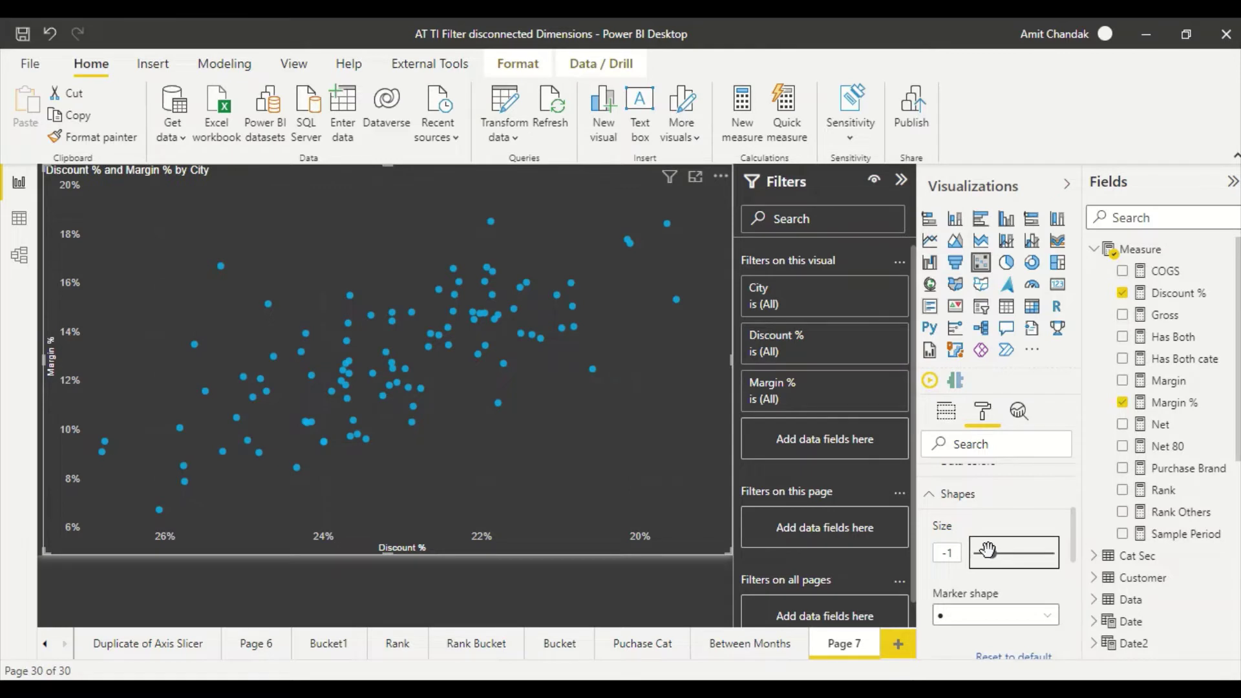
{"action": "scroll", "coordinate": [982, 478], "scroll_direction": "up", "scroll_amount": 3}
{"action": "left_click", "coordinate": [945, 417]}
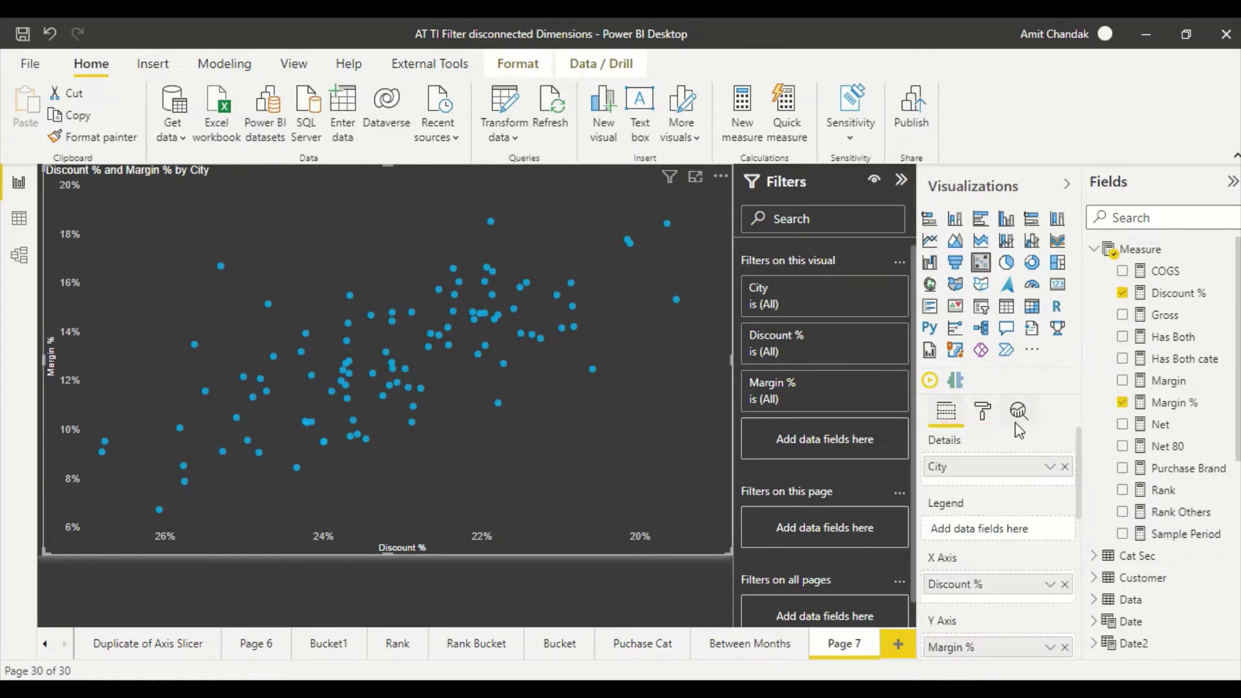
Add an X-axis constant line whose value is based on the Discount % measure.
{"action": "left_click", "coordinate": [1017, 414]}
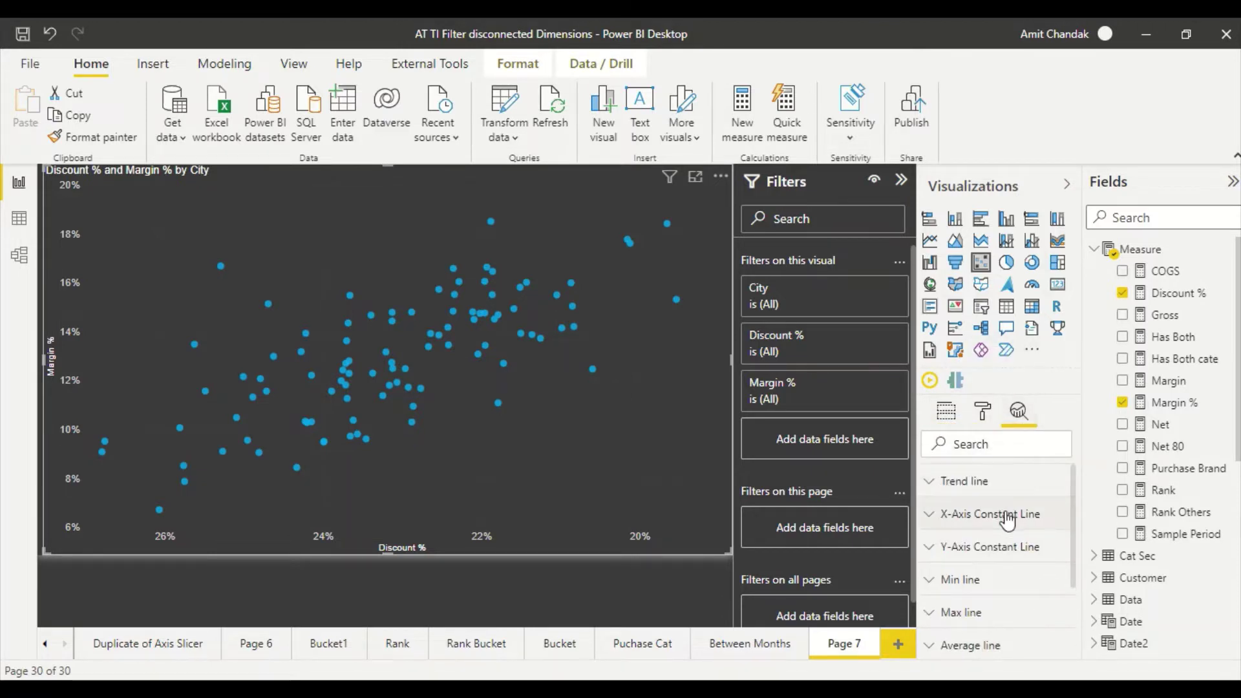
{"action": "scroll", "coordinate": [1003, 592], "scroll_direction": "down", "scroll_amount": 1}
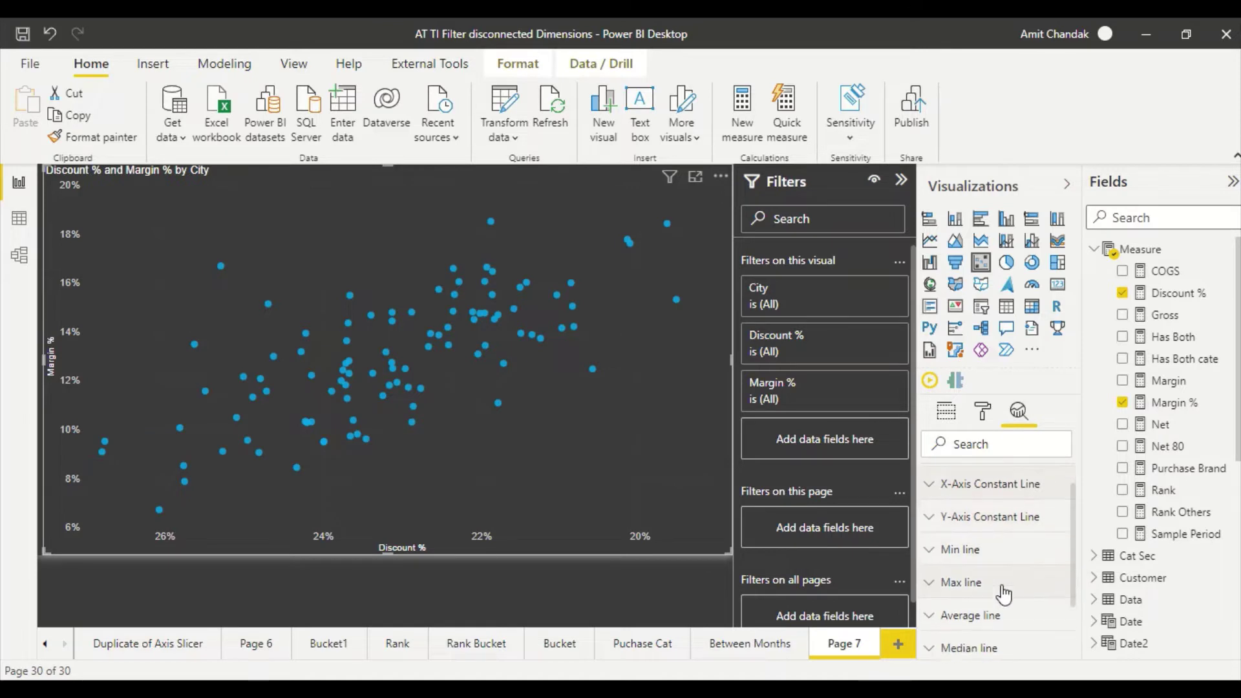
{"action": "scroll", "coordinate": [999, 559], "scroll_direction": "up", "scroll_amount": 1}
{"action": "left_click", "coordinate": [934, 515]}
{"action": "left_click", "coordinate": [963, 553]}
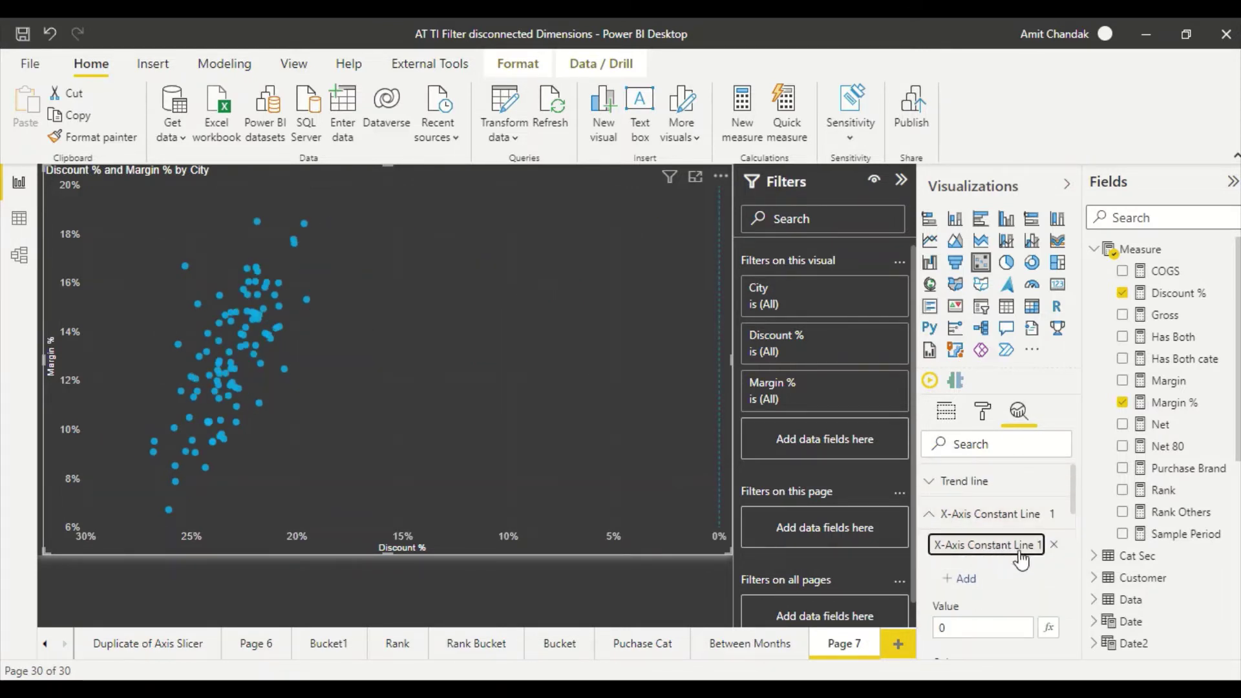
{"action": "left_click", "coordinate": [1050, 629]}
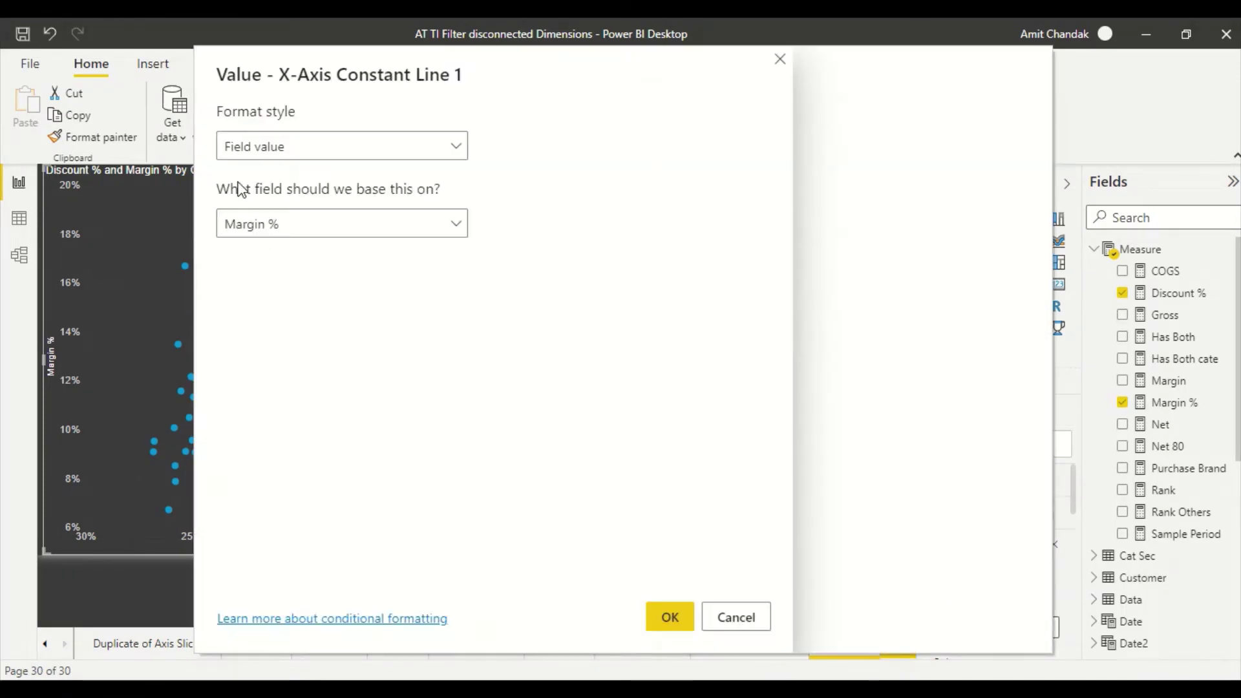
{"action": "left_click", "coordinate": [280, 226]}
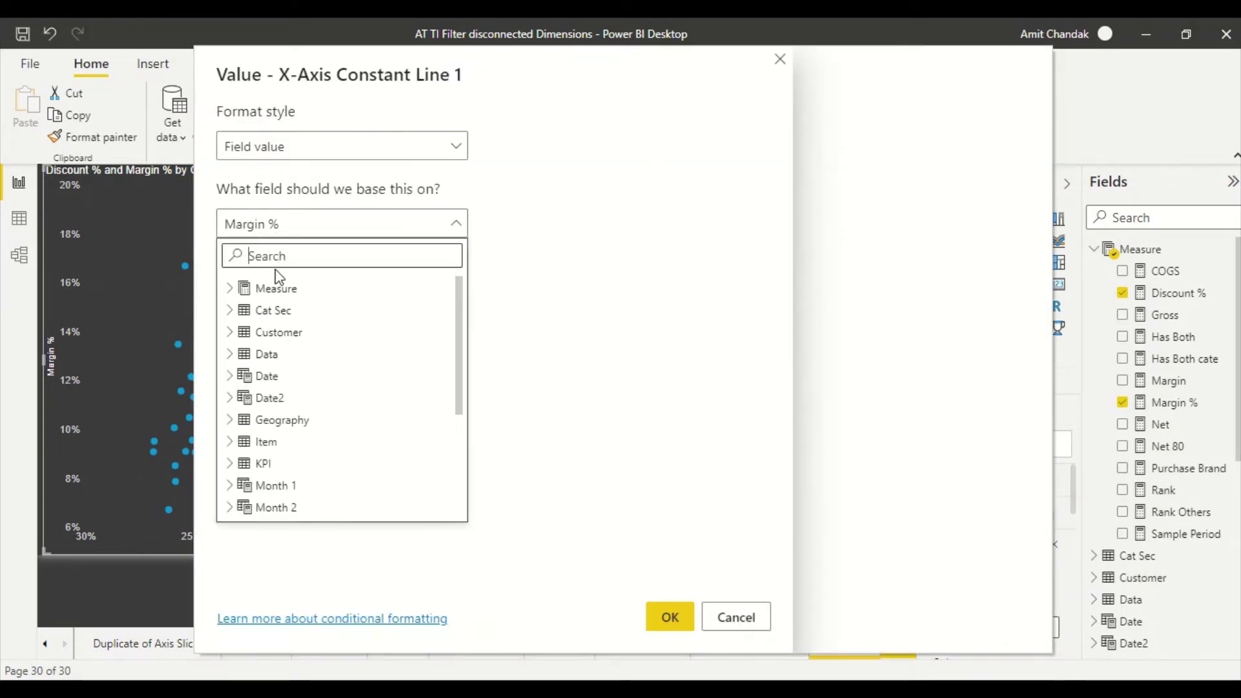
{"action": "type", "text": "dis"}
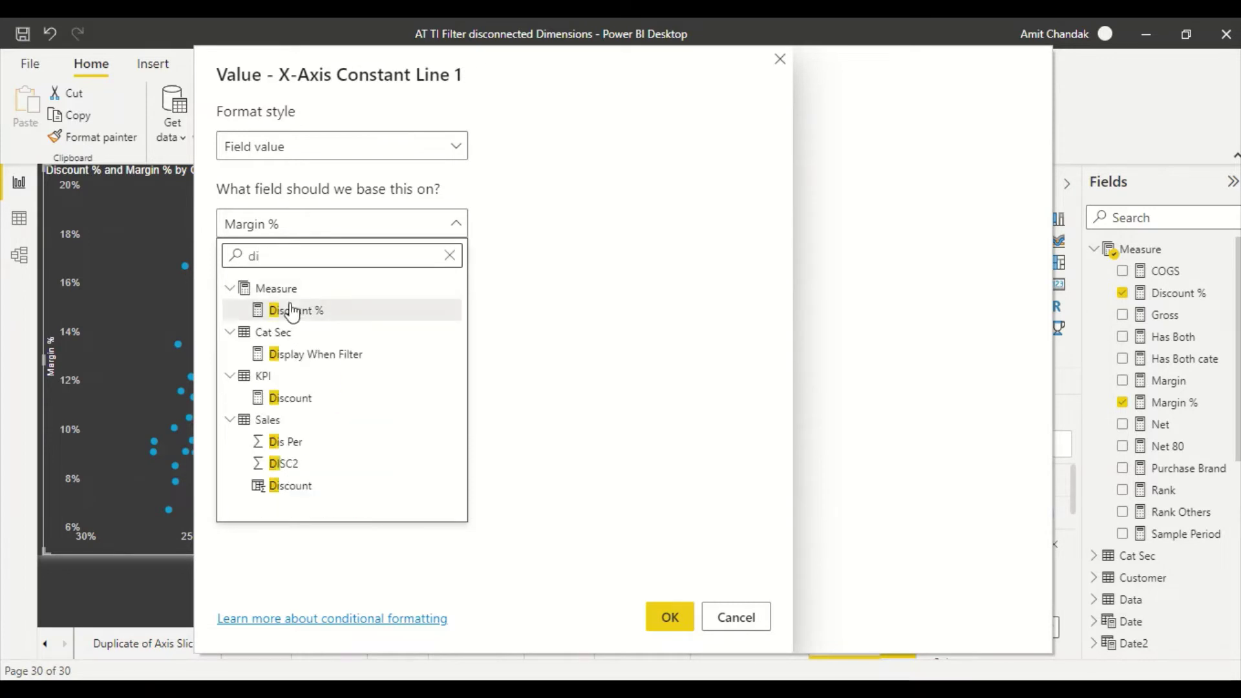
{"action": "left_click", "coordinate": [277, 307]}
{"action": "left_click", "coordinate": [670, 620]}
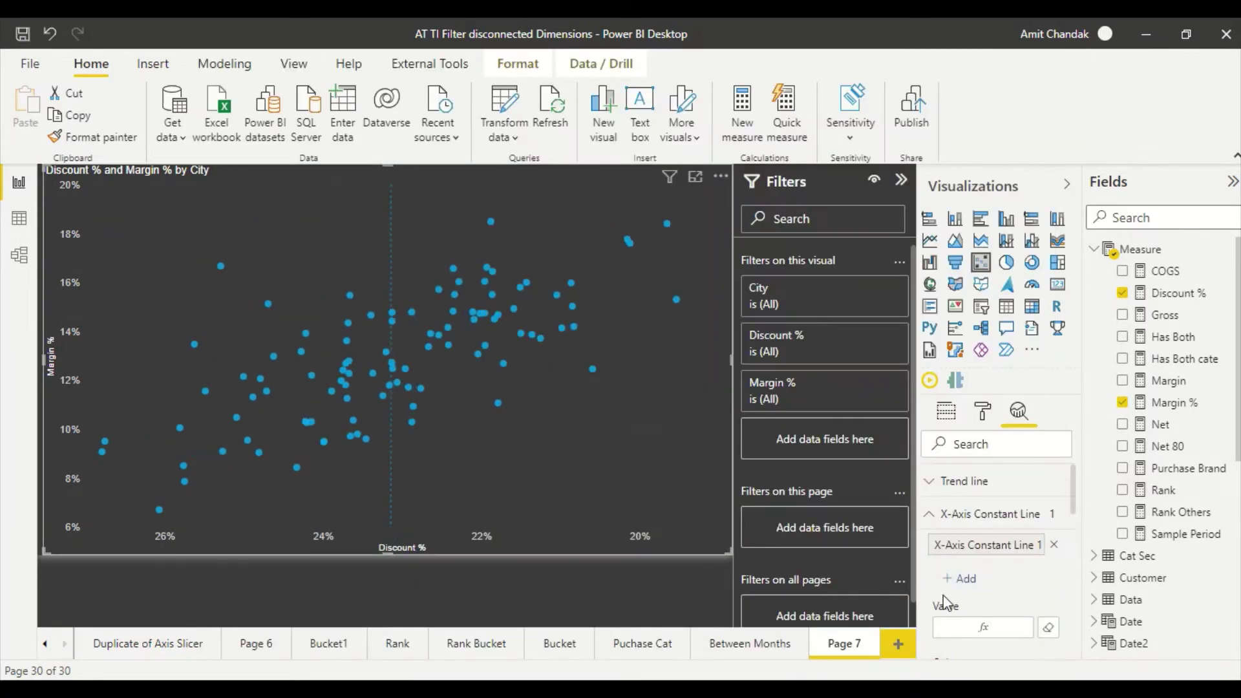
Add a Y-axis constant line whose value is based on the Margin % measure.
{"action": "left_click", "coordinate": [931, 515]}
{"action": "left_click", "coordinate": [974, 551]}
{"action": "left_click", "coordinate": [963, 589]}
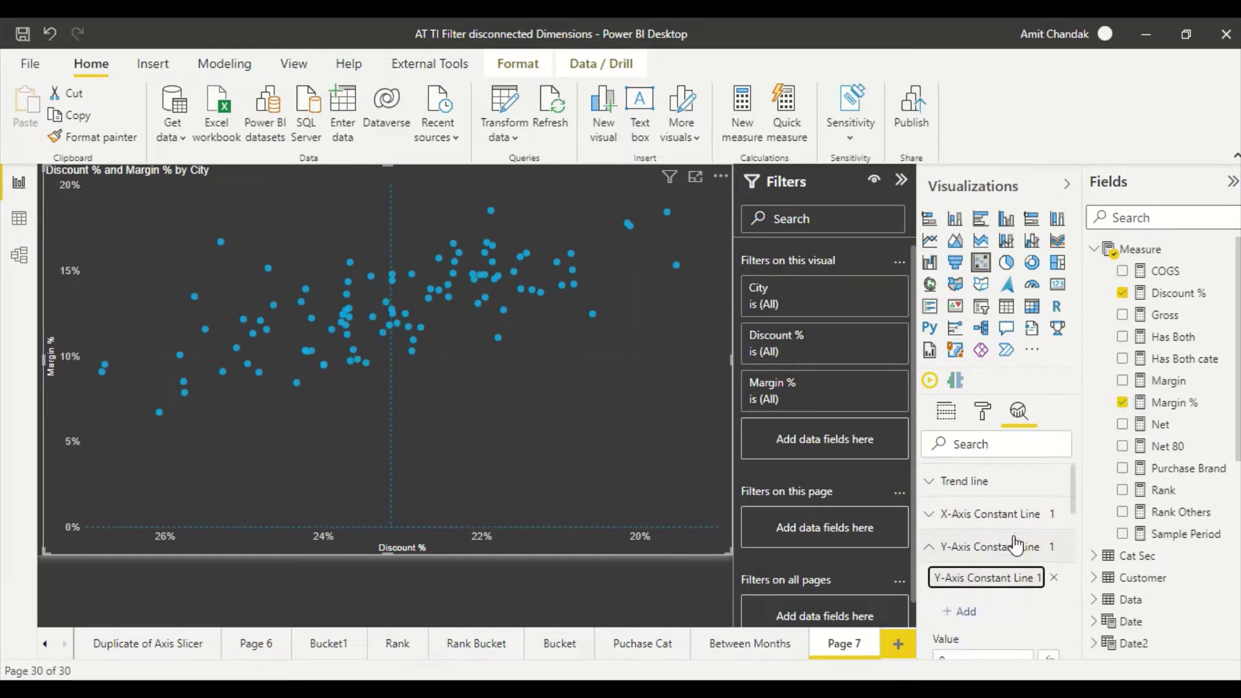
{"action": "scroll", "coordinate": [1016, 546], "scroll_direction": "down", "scroll_amount": 1}
{"action": "left_click", "coordinate": [1049, 601]}
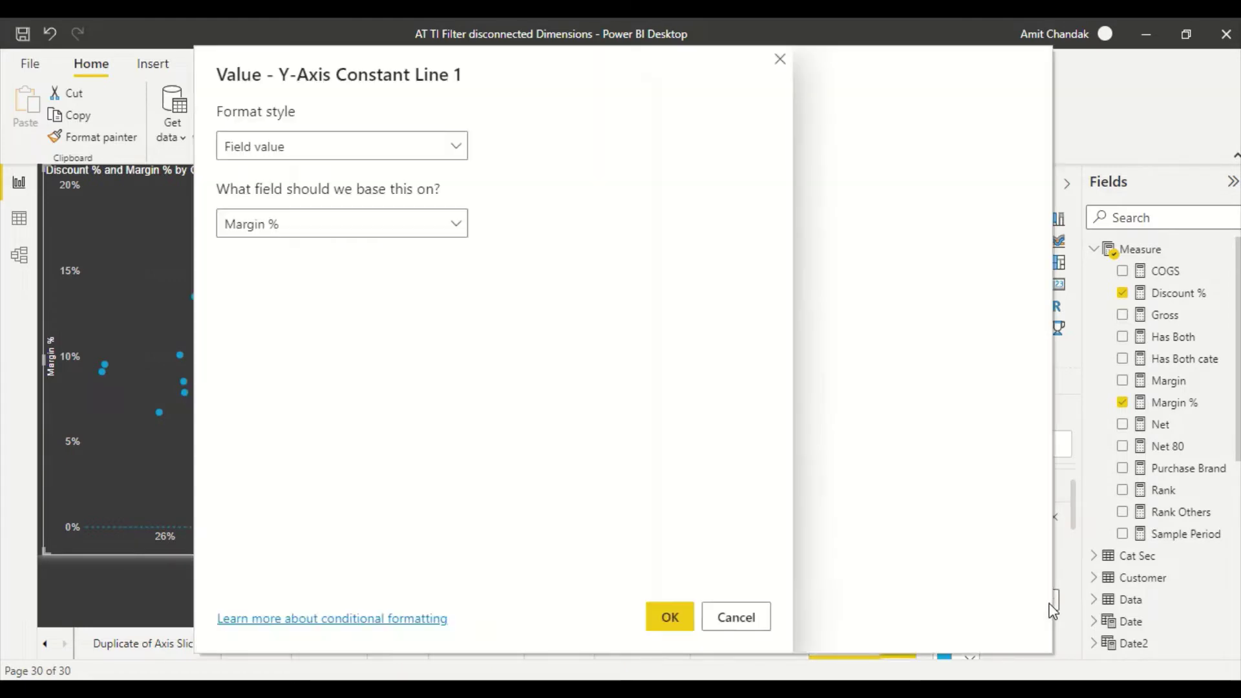
{"action": "left_click", "coordinate": [670, 617]}
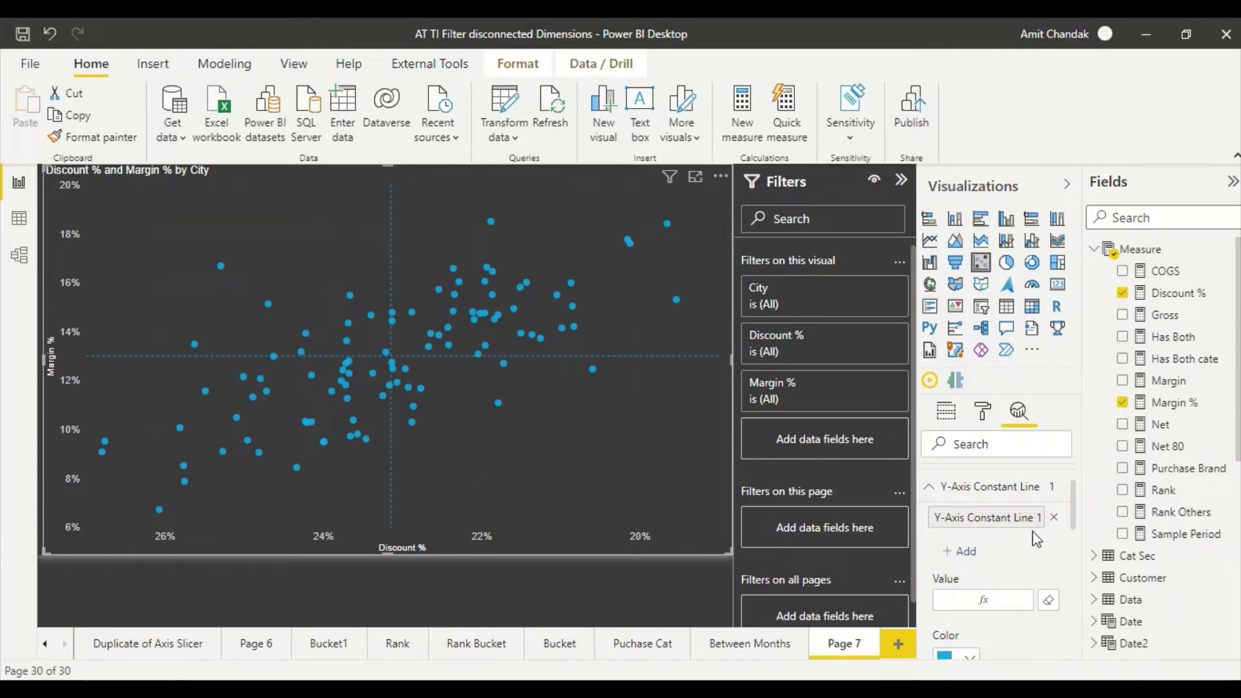
Change the color of the Y-axis constant line to white.
{"action": "scroll", "coordinate": [994, 545], "scroll_direction": "down", "scroll_amount": 2}
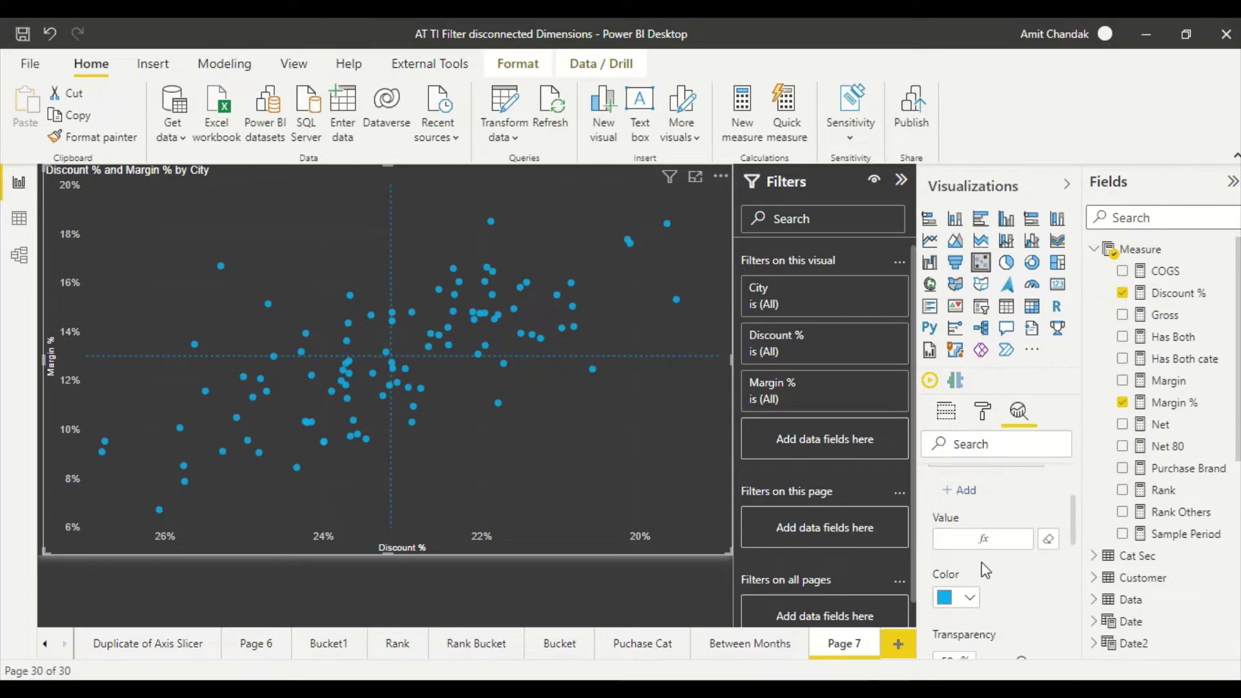
{"action": "left_click", "coordinate": [969, 599]}
{"action": "left_click", "coordinate": [963, 302]}
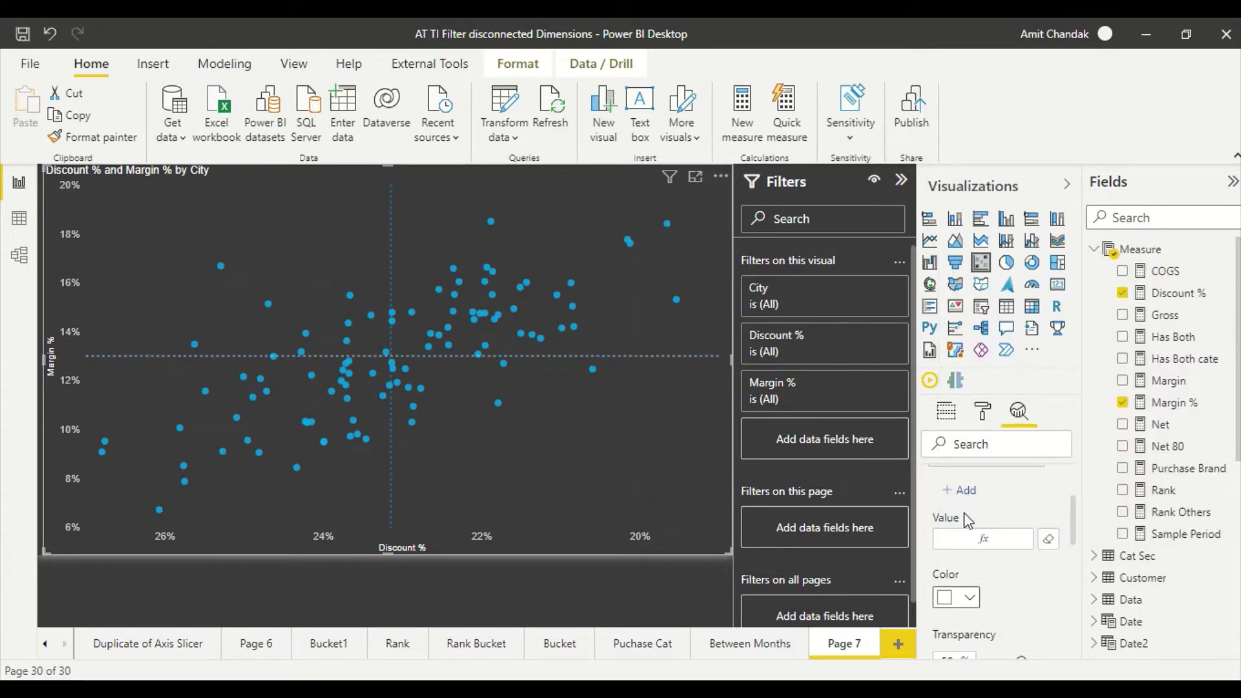
Change the color of the X-axis constant line to white.
{"action": "scroll", "coordinate": [1003, 512], "scroll_direction": "up", "scroll_amount": 4}
{"action": "left_click", "coordinate": [1002, 511]}
{"action": "scroll", "coordinate": [997, 557], "scroll_direction": "down", "scroll_amount": 2}
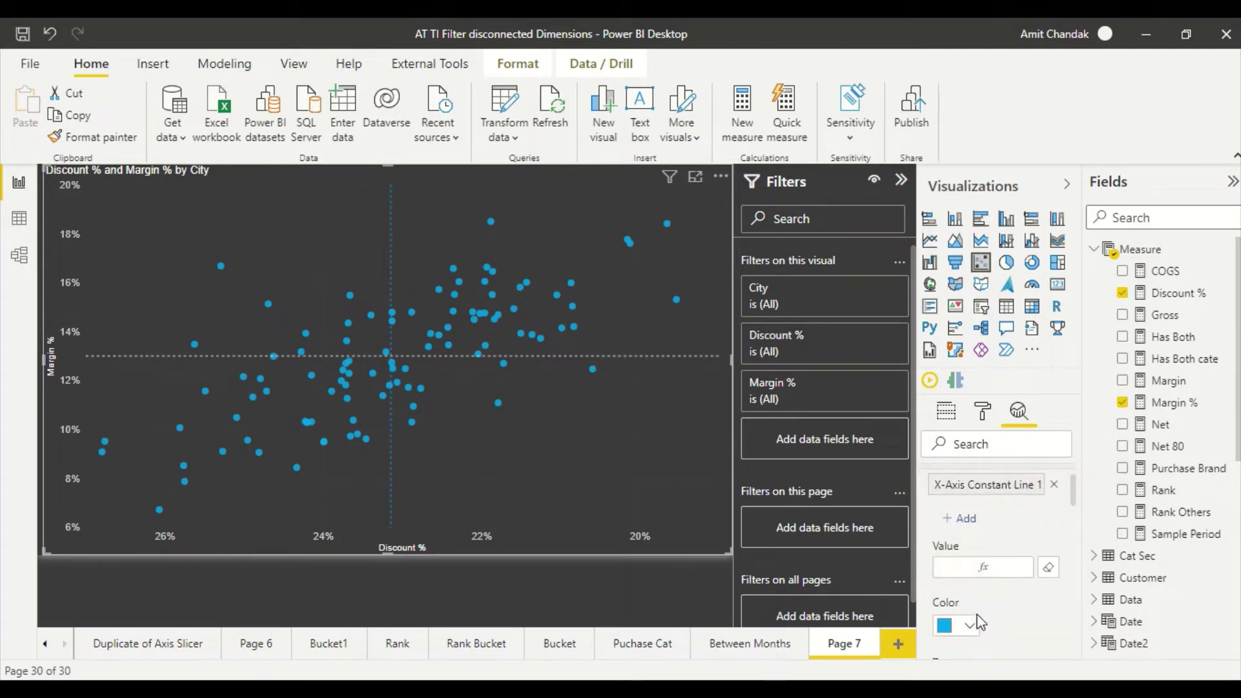
{"action": "left_click", "coordinate": [969, 625]}
{"action": "left_click", "coordinate": [993, 554]}
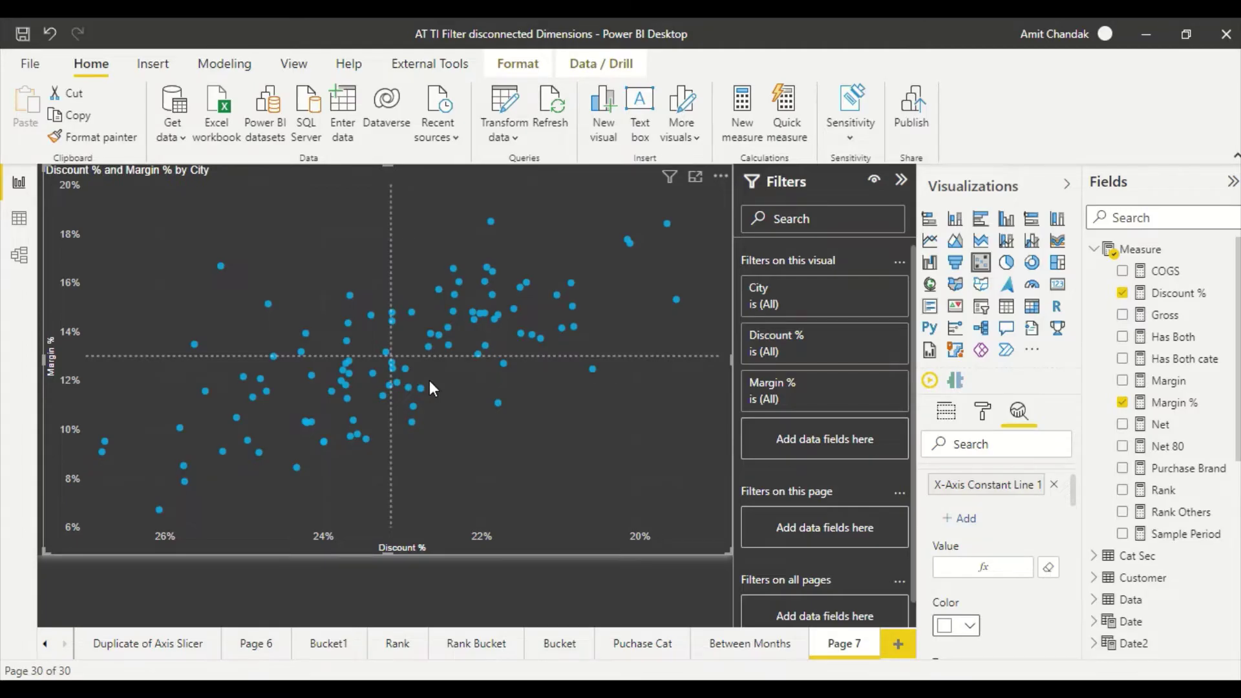
Switch to Tableau and review the formula of the Avg Discount % calculated field without changing it.
{"action": "key", "text": "alt+Tab"}
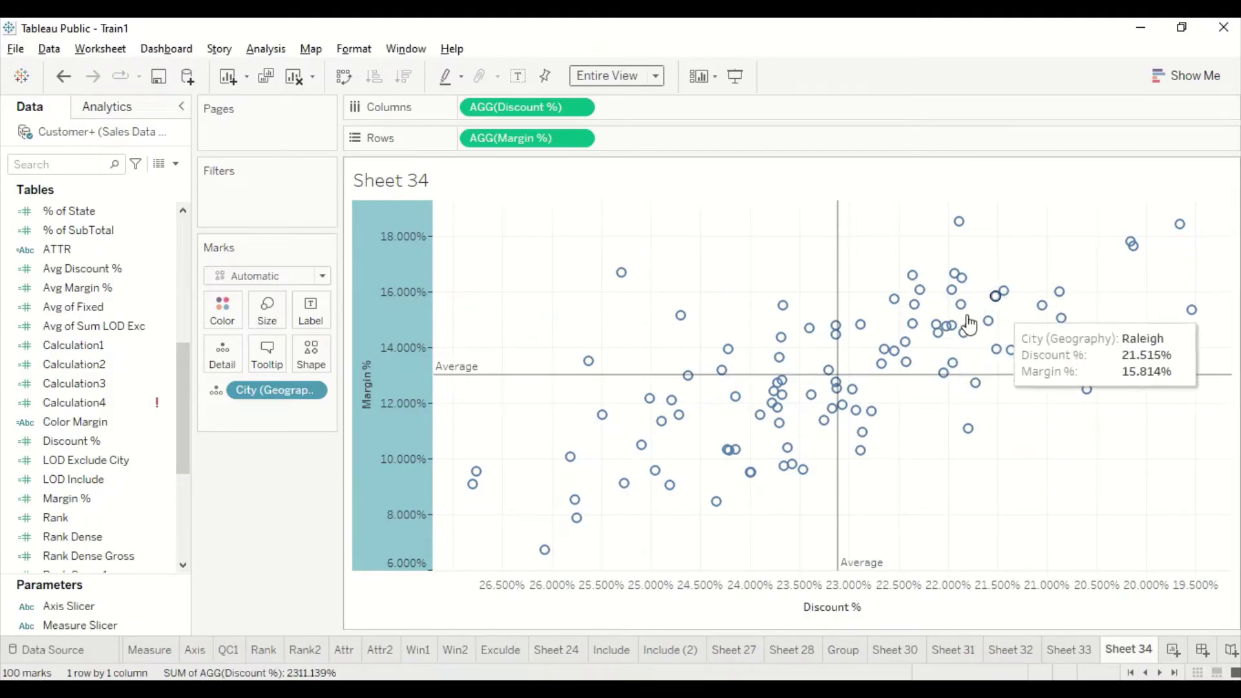
{"action": "mouse_move", "coordinate": [957, 439]}
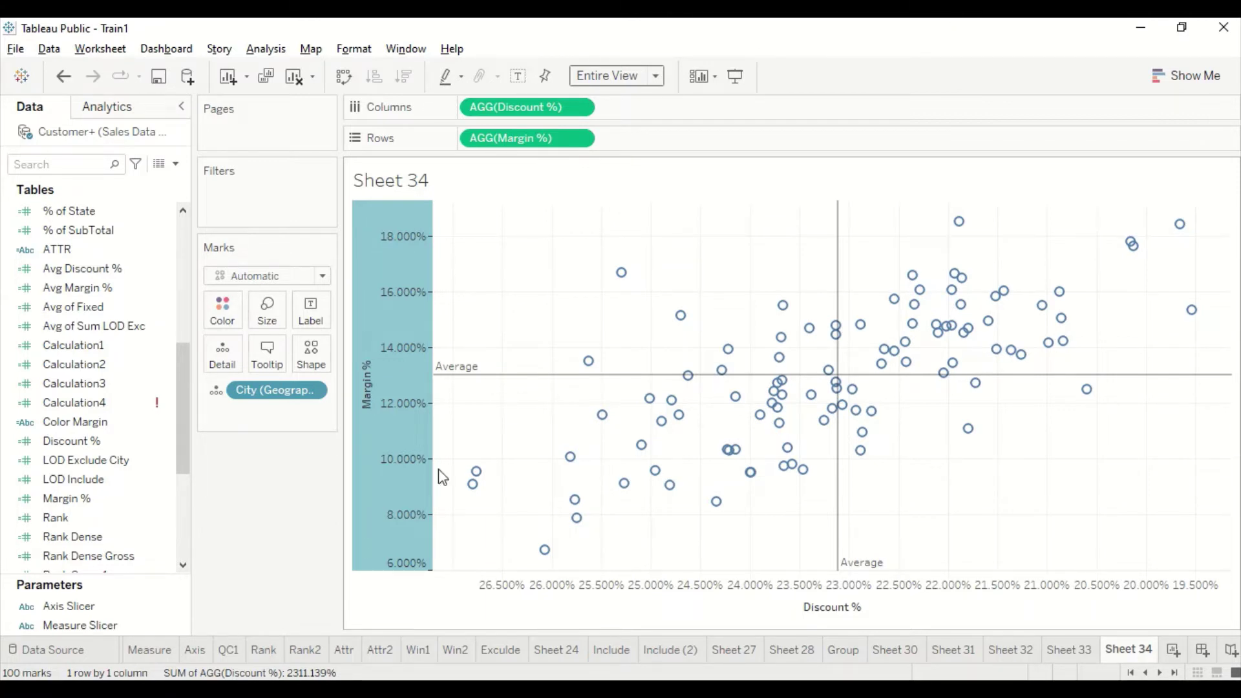
{"action": "scroll", "coordinate": [77, 322], "scroll_direction": "up", "scroll_amount": 2}
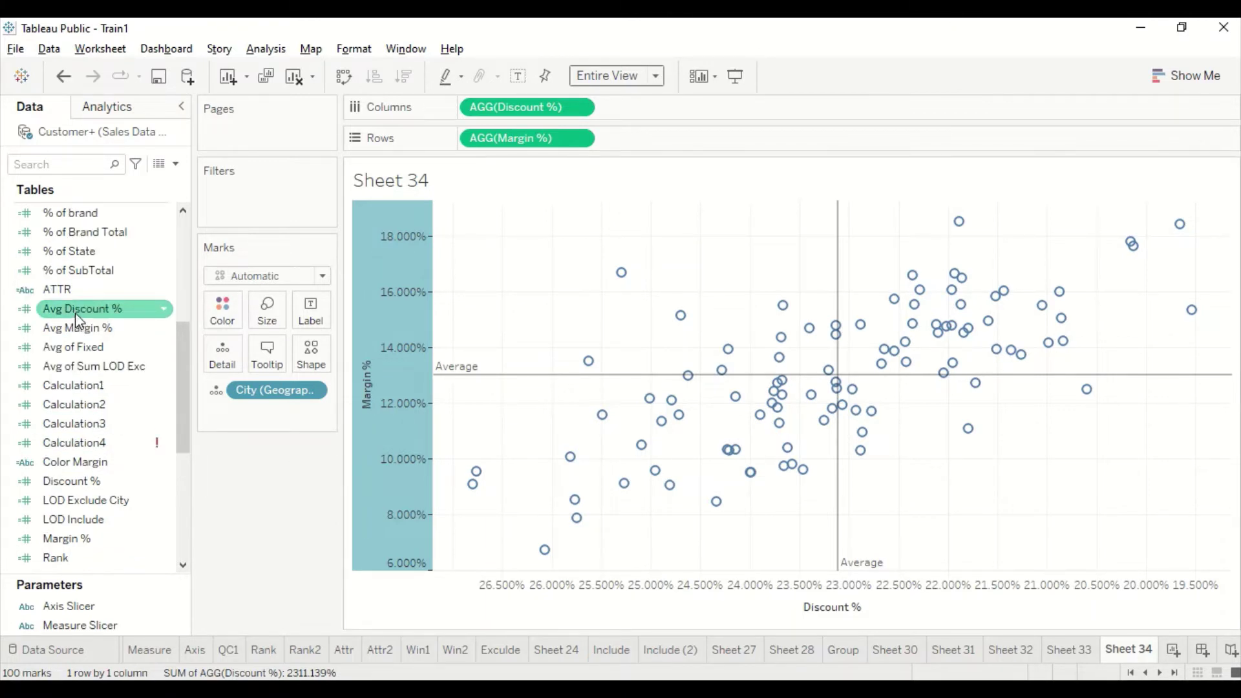
{"action": "right_click", "coordinate": [75, 312]}
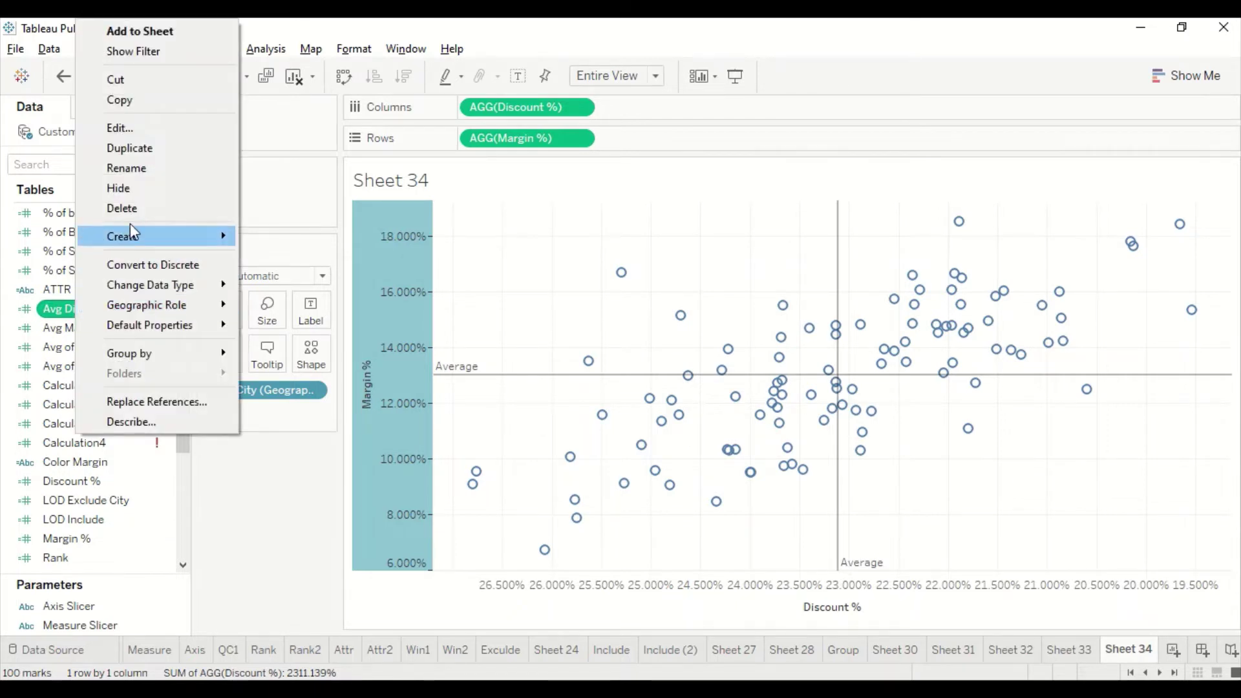
{"action": "left_click", "coordinate": [133, 130]}
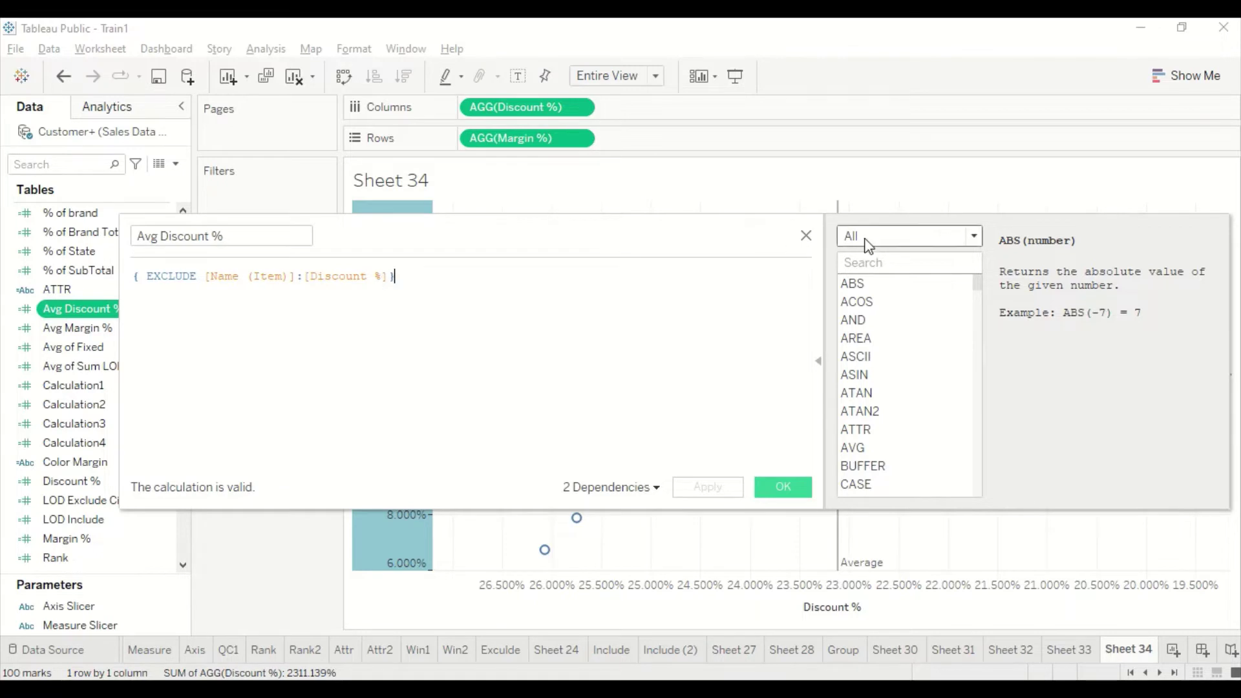
{"action": "left_click", "coordinate": [806, 236]}
Create a new worksheet and list City (Geography) as rows of a text table instead of a map.
{"action": "scroll", "coordinate": [147, 448], "scroll_direction": "down", "scroll_amount": 5}
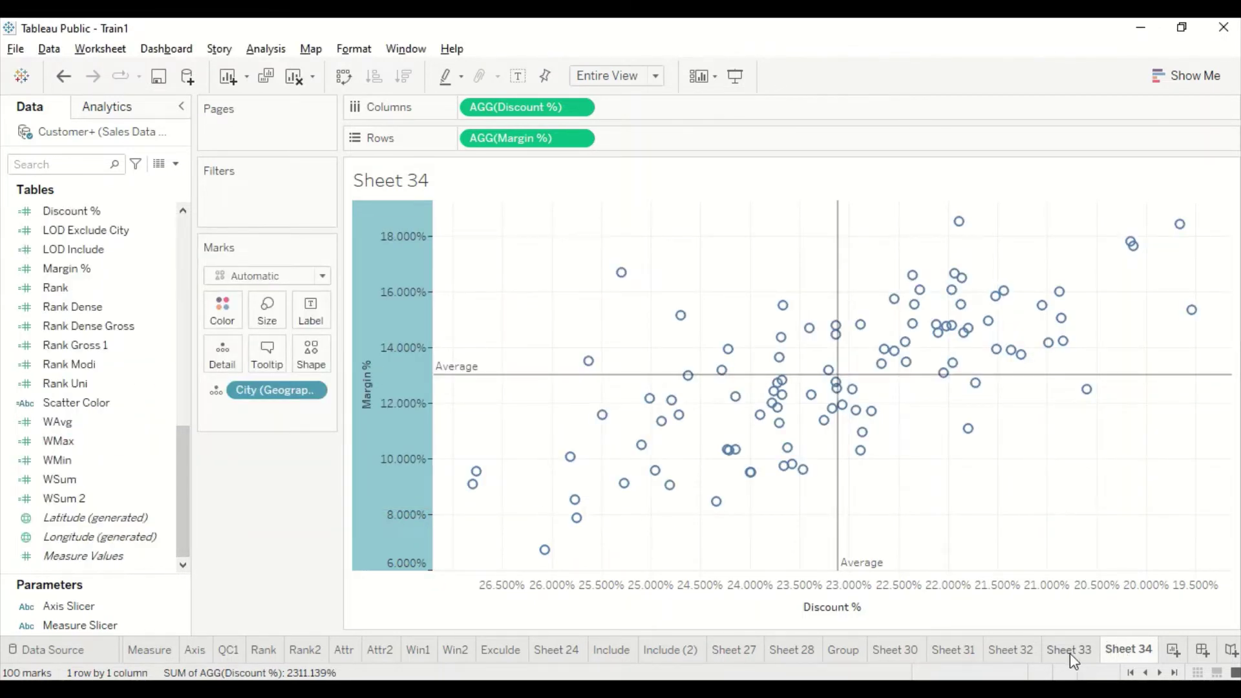
{"action": "left_click", "coordinate": [1172, 654]}
{"action": "scroll", "coordinate": [110, 352], "scroll_direction": "up", "scroll_amount": 6}
{"action": "scroll", "coordinate": [111, 352], "scroll_direction": "up", "scroll_amount": 3}
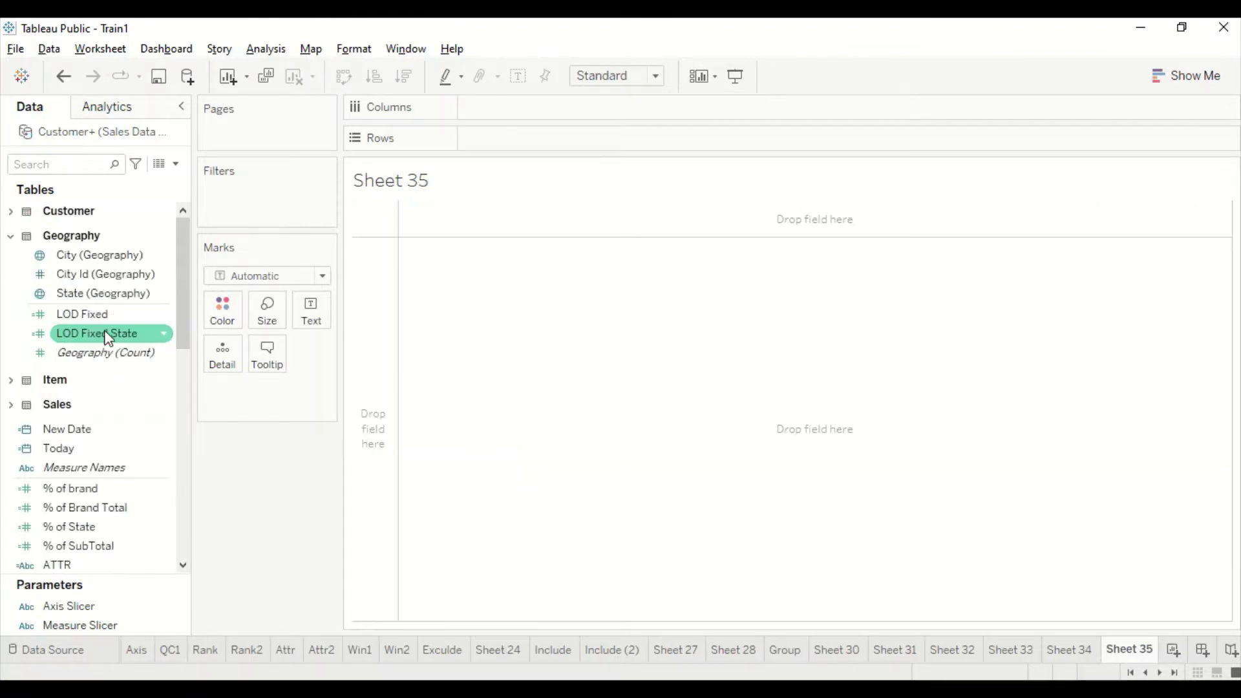
{"action": "left_click_drag", "start_coordinate": [71, 257], "coordinate": [445, 267]}
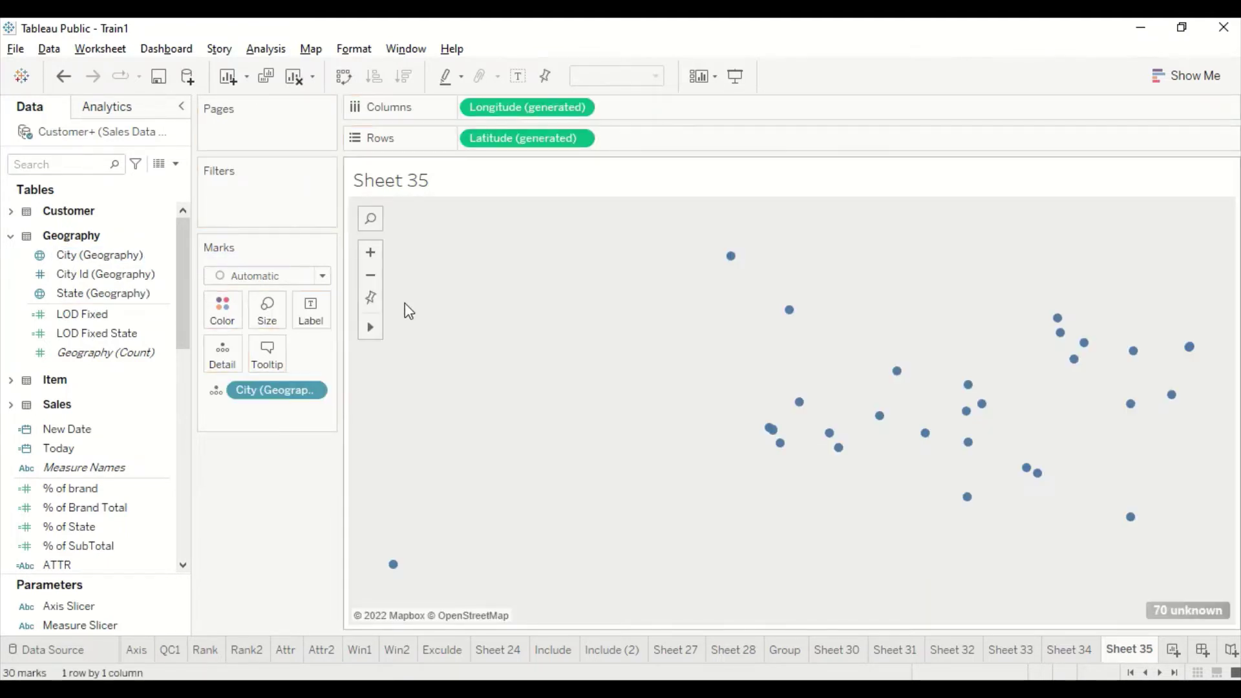
{"action": "double_click", "coordinate": [130, 352]}
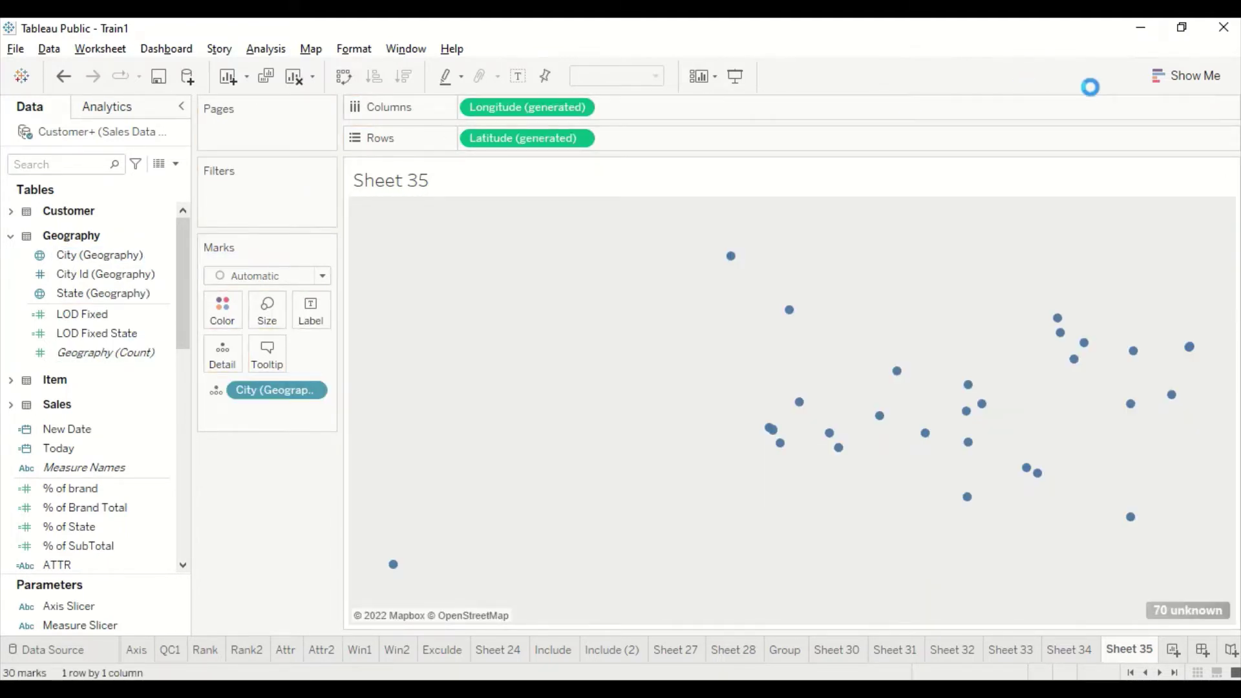
{"action": "left_click", "coordinate": [1185, 76]}
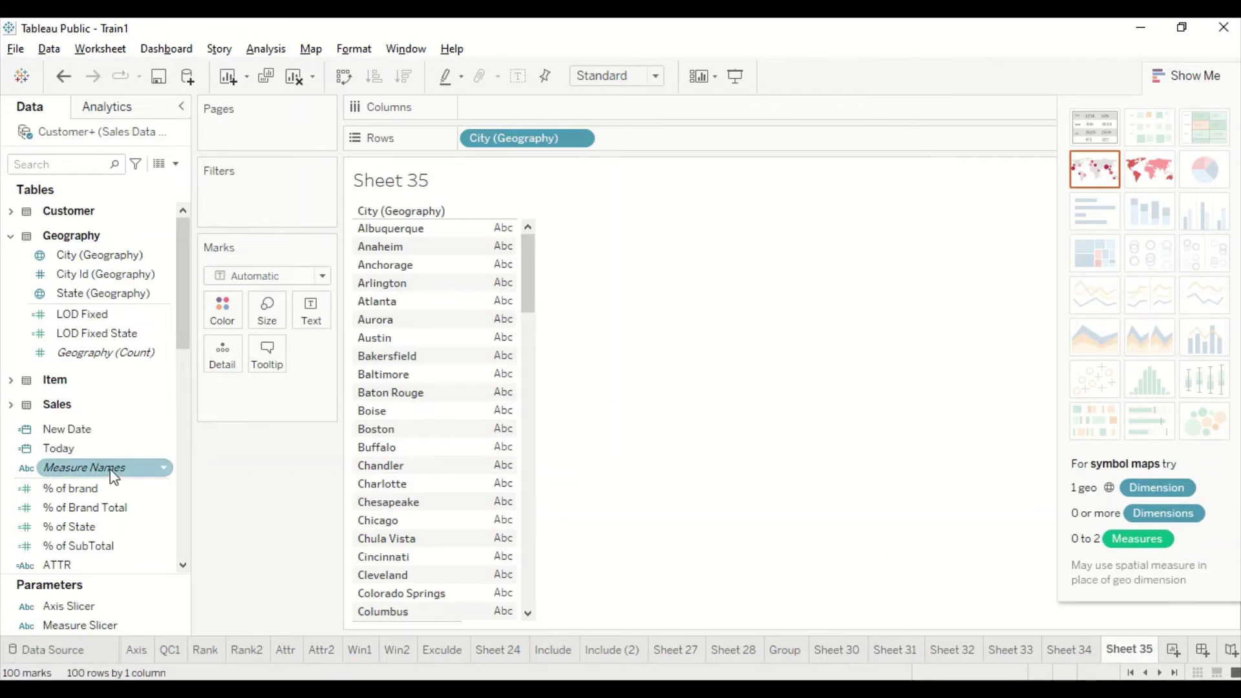
Add the Margin % and Discount % measures as value columns of the city table.
{"action": "scroll", "coordinate": [75, 472], "scroll_direction": "down", "scroll_amount": 8}
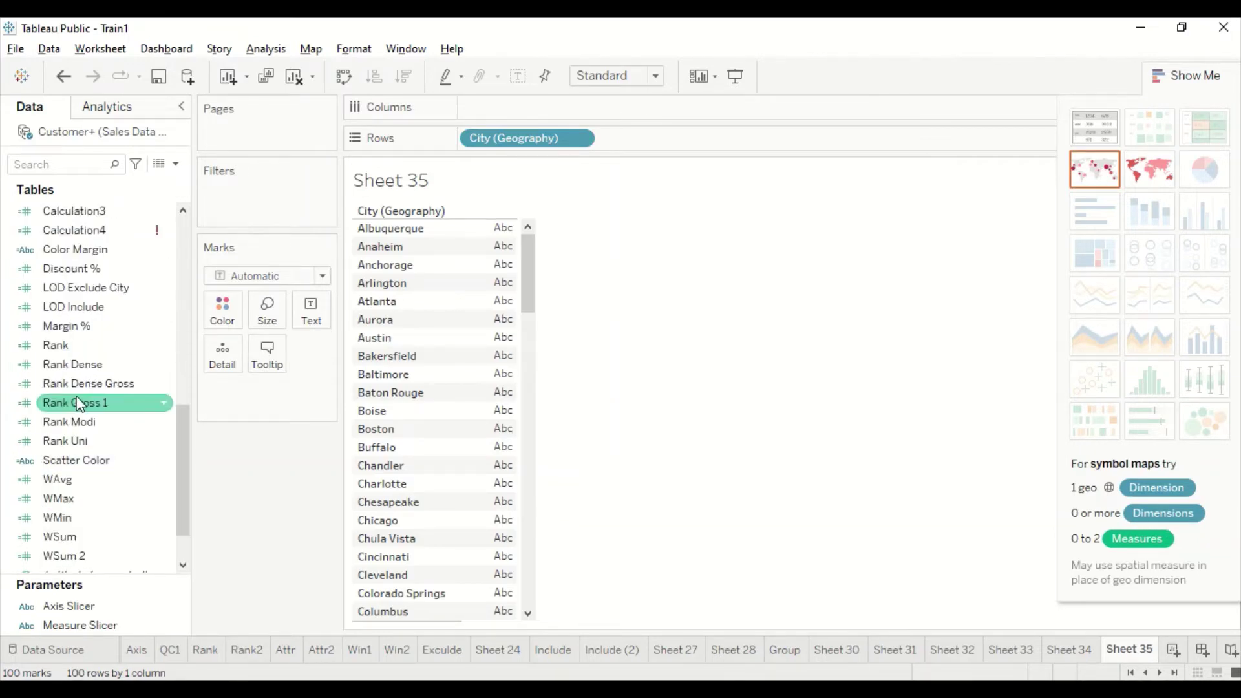
{"action": "left_click_drag", "start_coordinate": [64, 326], "coordinate": [483, 269]}
{"action": "left_click_drag", "start_coordinate": [84, 287], "coordinate": [496, 282]}
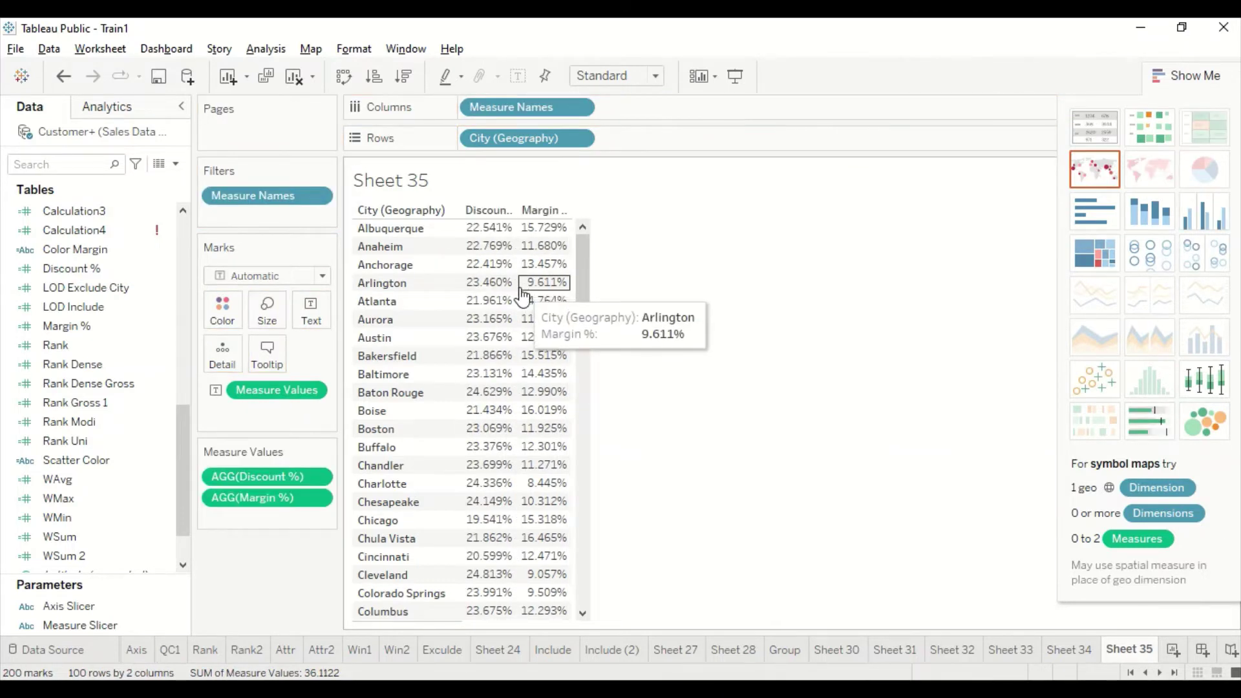
{"action": "scroll", "coordinate": [96, 388], "scroll_direction": "up", "scroll_amount": 3}
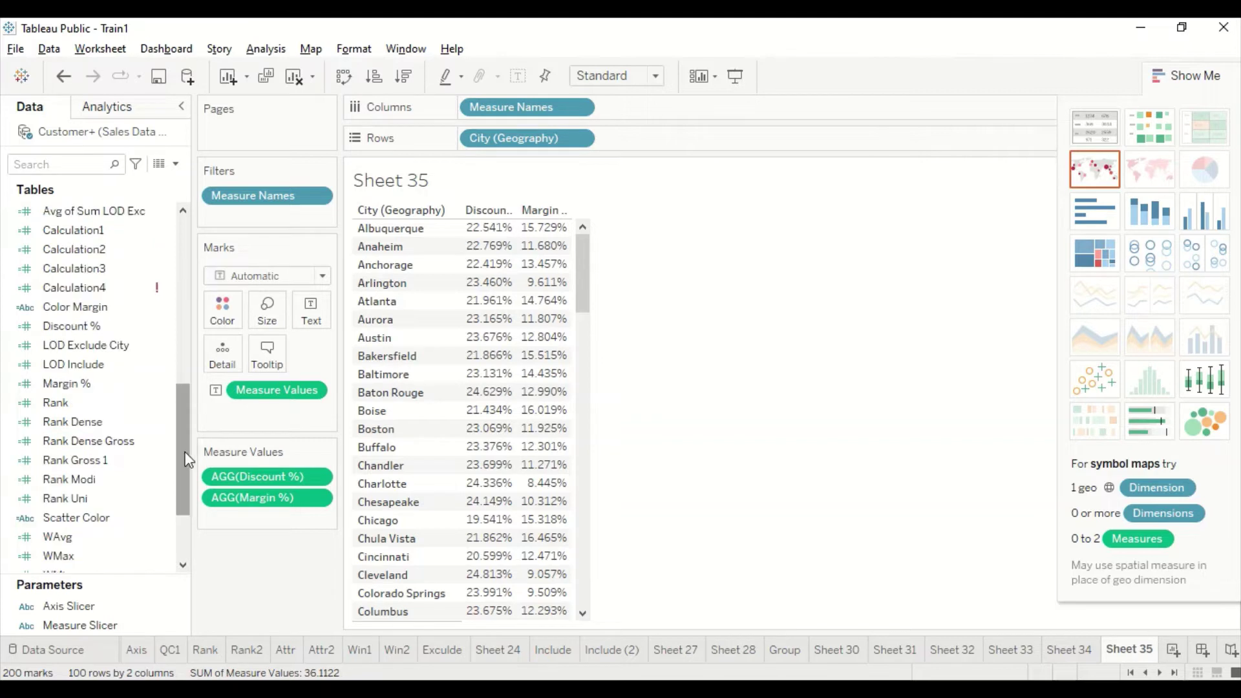
{"action": "right_click", "coordinate": [299, 475]}
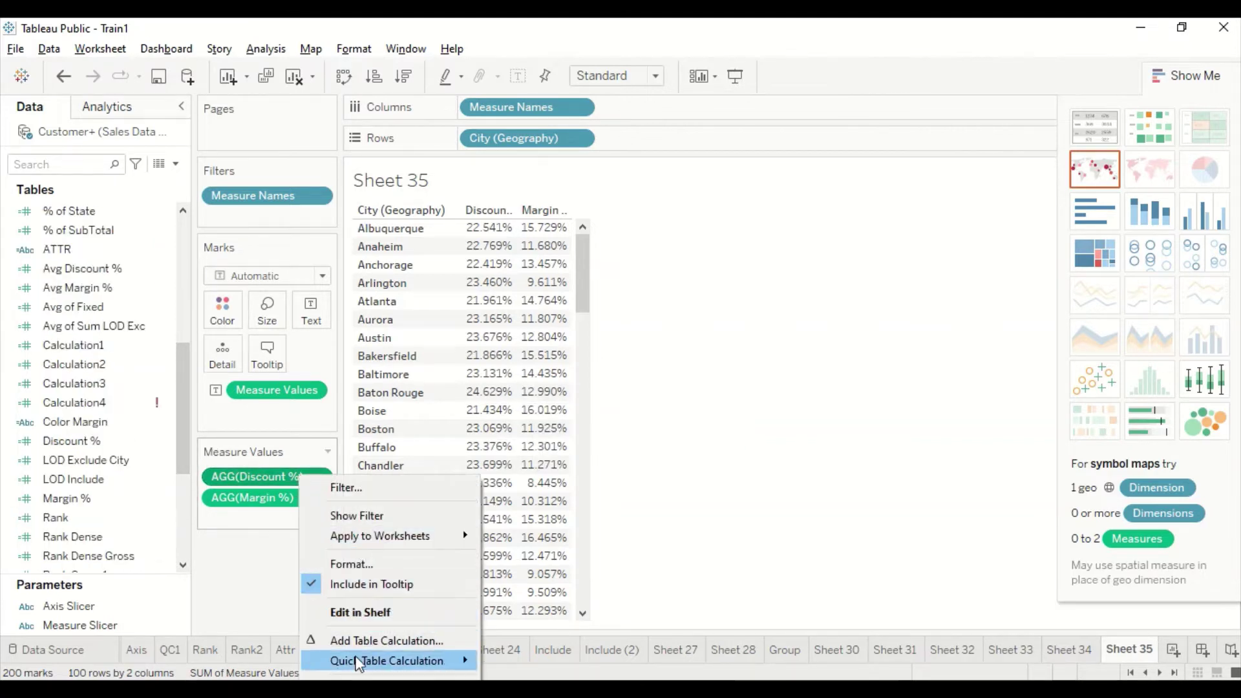
{"action": "mouse_move", "coordinate": [360, 664]}
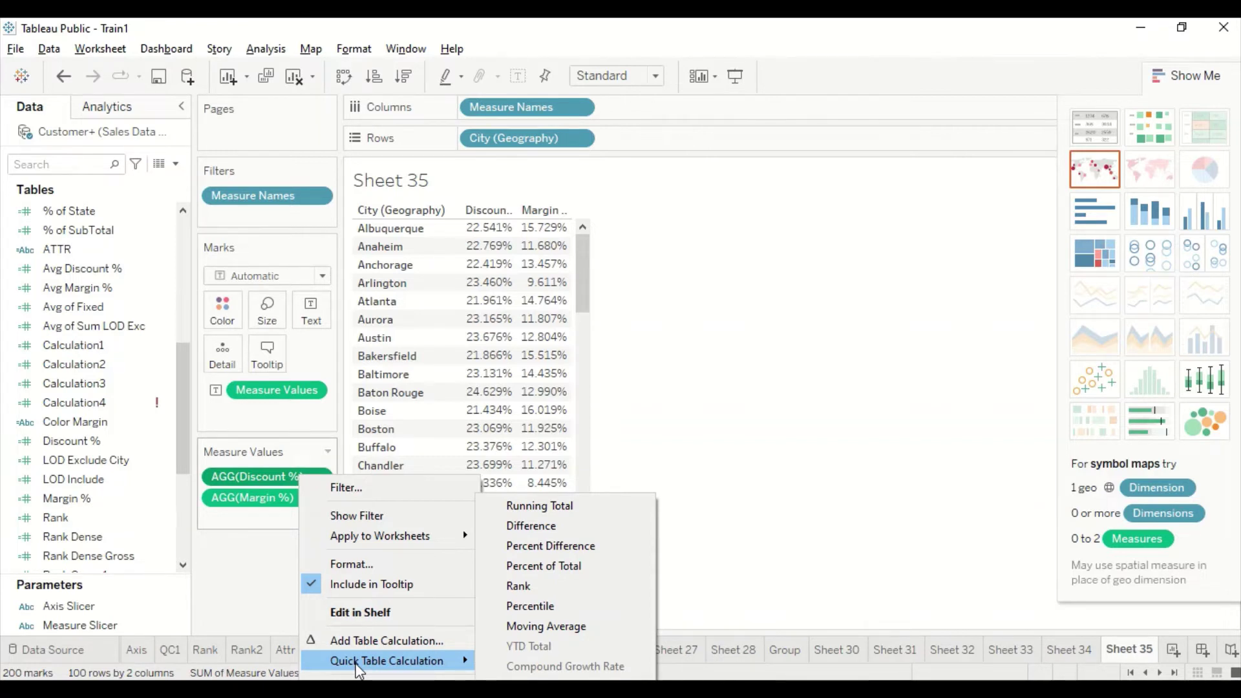
{"action": "left_click", "coordinate": [243, 574]}
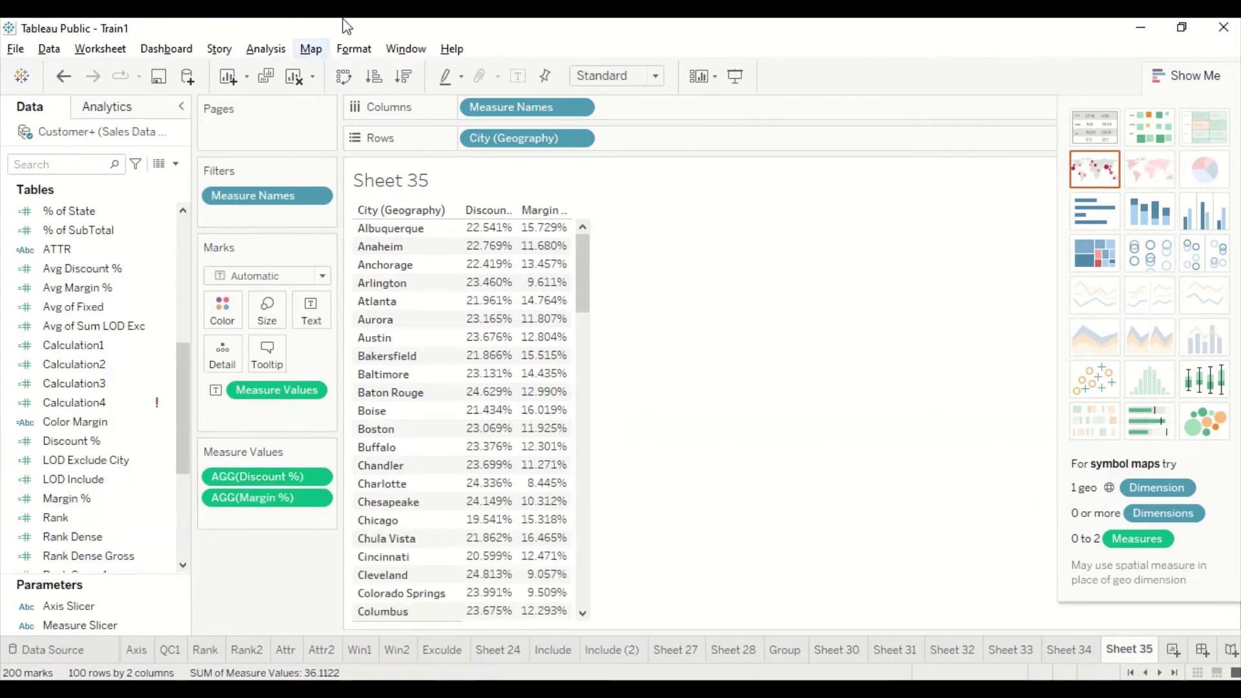
Create a new calculated field and name it Overall Disc %.
{"action": "left_click", "coordinate": [251, 53]}
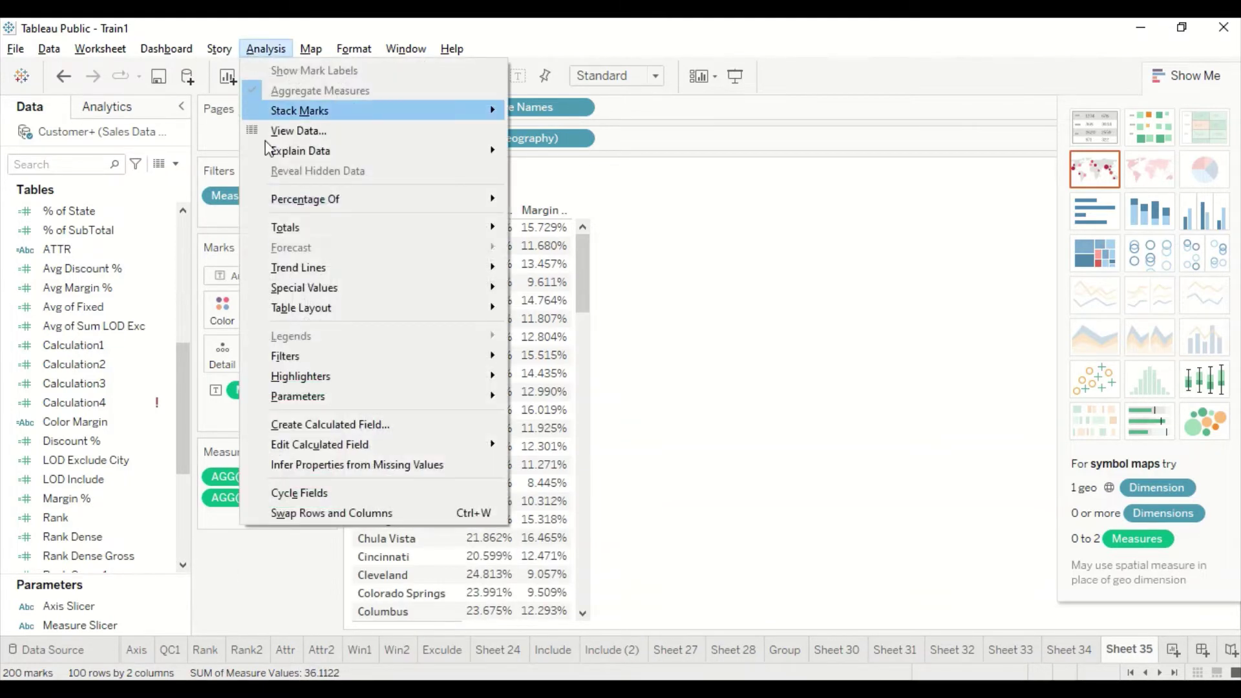
{"action": "left_click", "coordinate": [309, 424]}
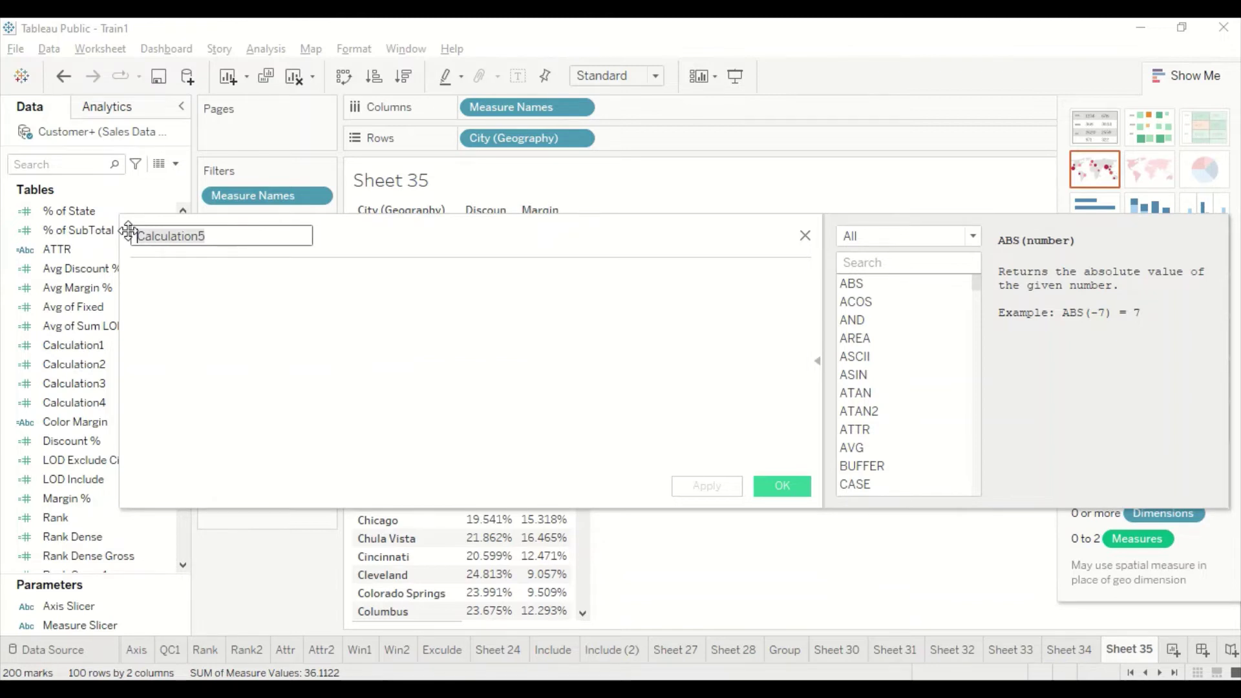
{"action": "type", "text": "Overall Disc %"}
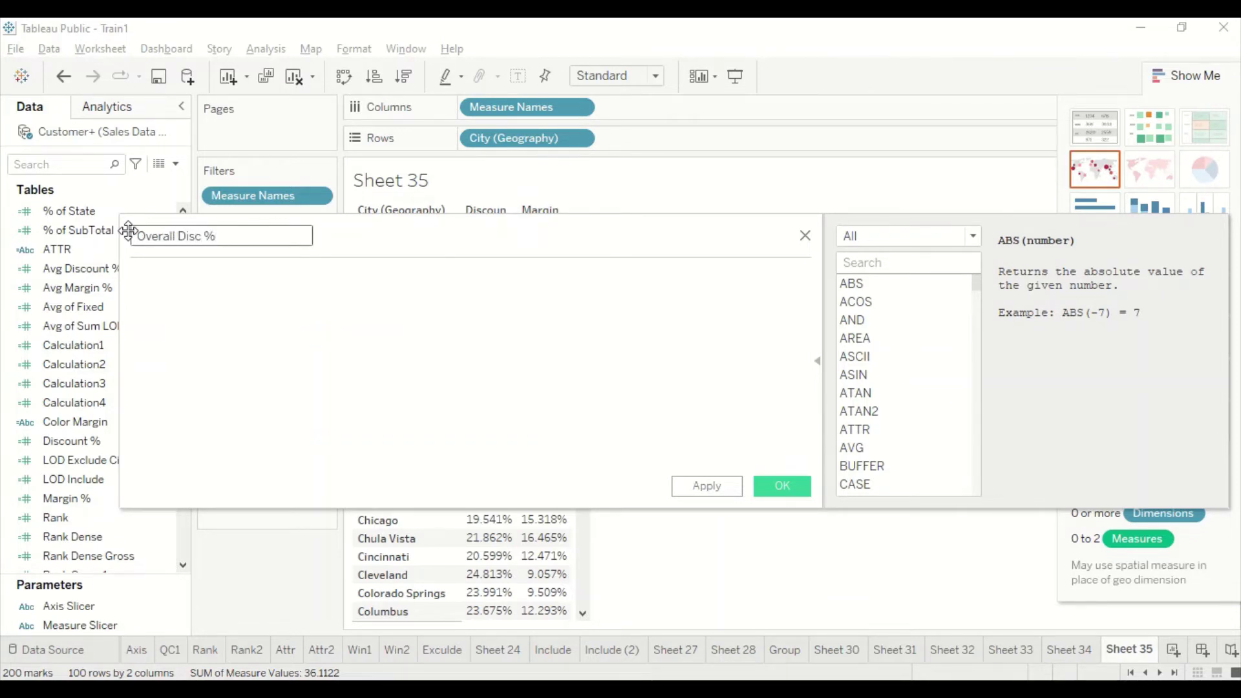
{"action": "left_click", "coordinate": [279, 334]}
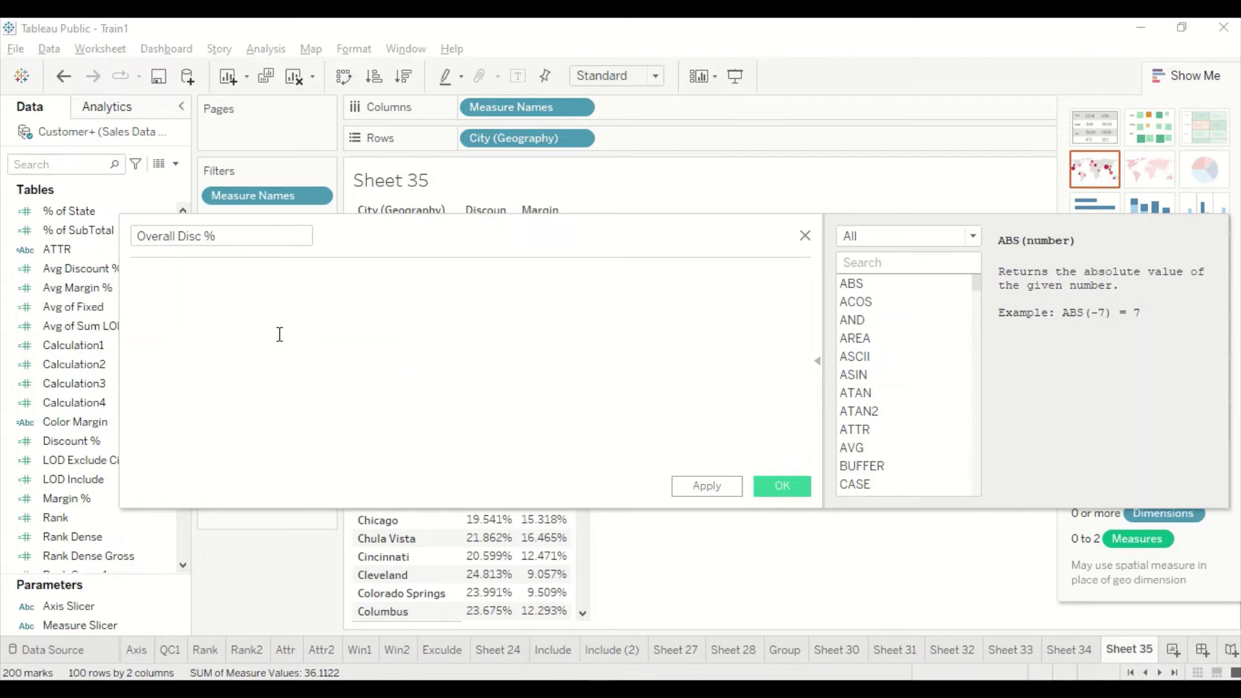
{"action": "type", "text": "Wi"}
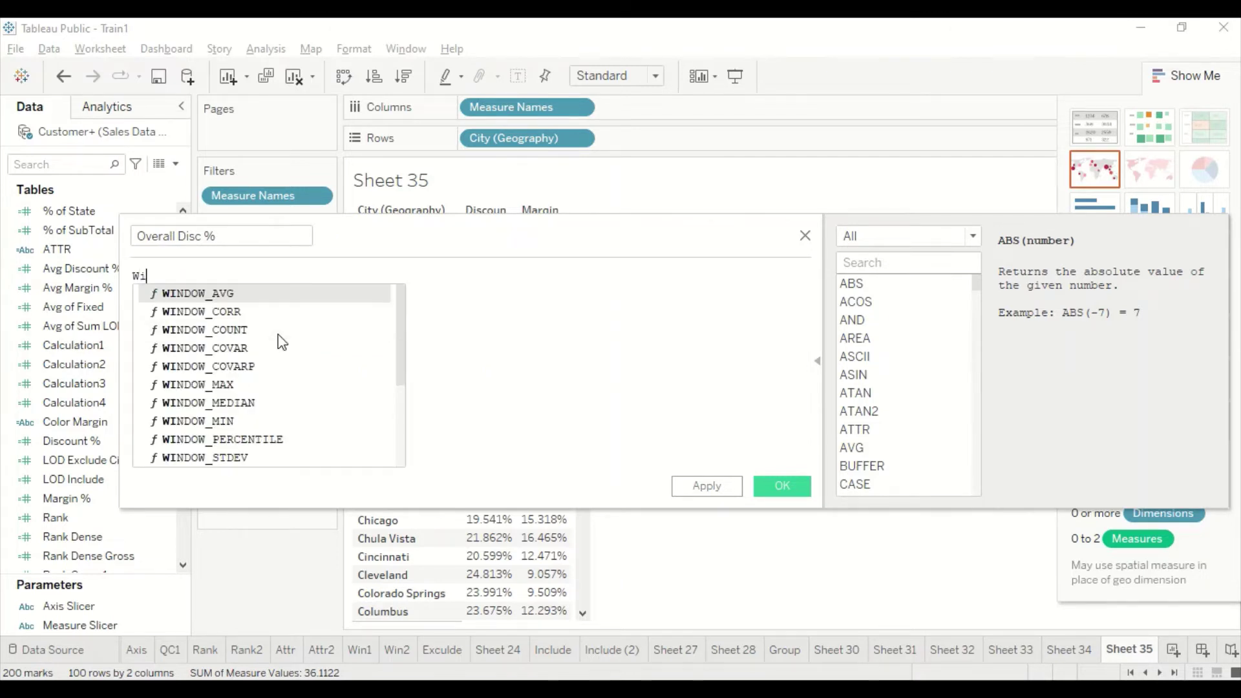
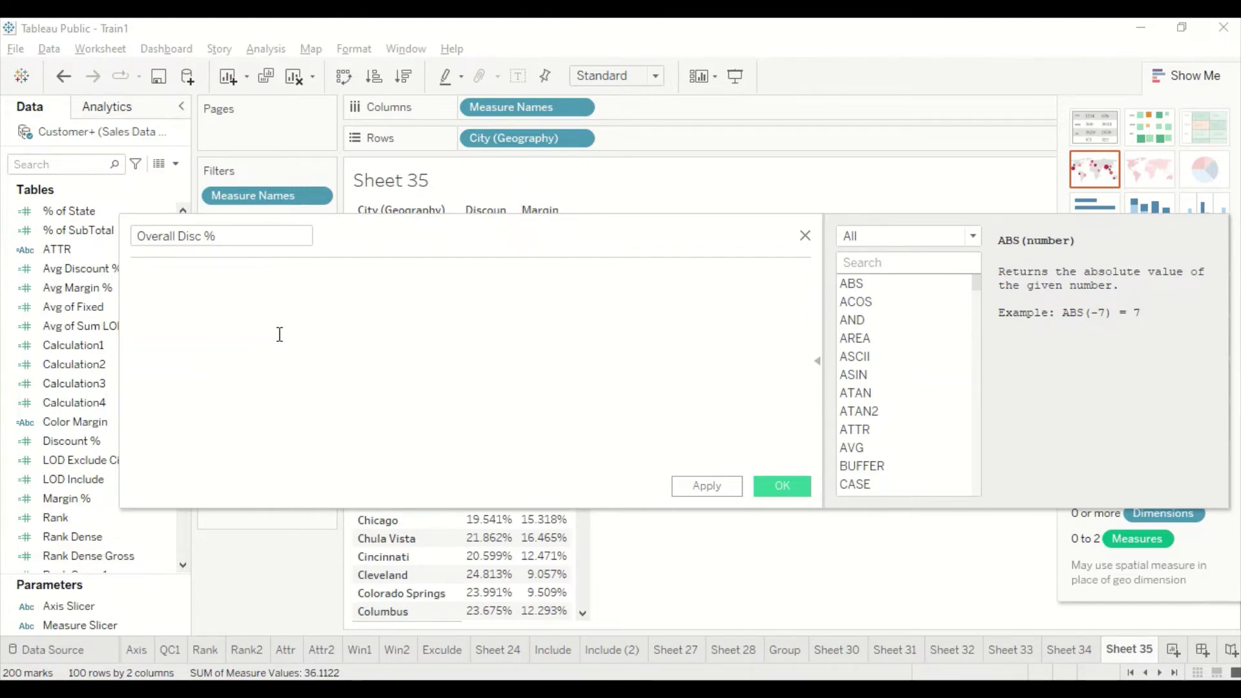
{"action": "type", "text": "Sum"}
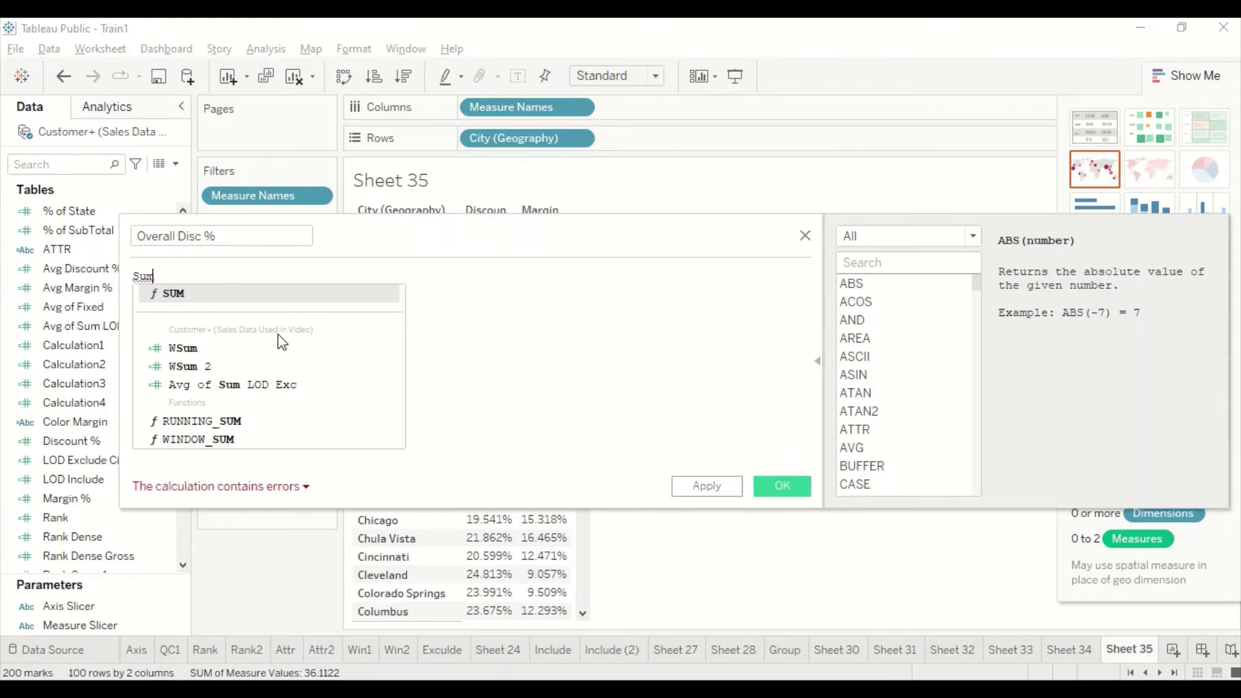
{"action": "key", "text": "BackSpace"}
{"action": "key", "text": "BackSpace"}
{"action": "key", "text": "BackSpace"}
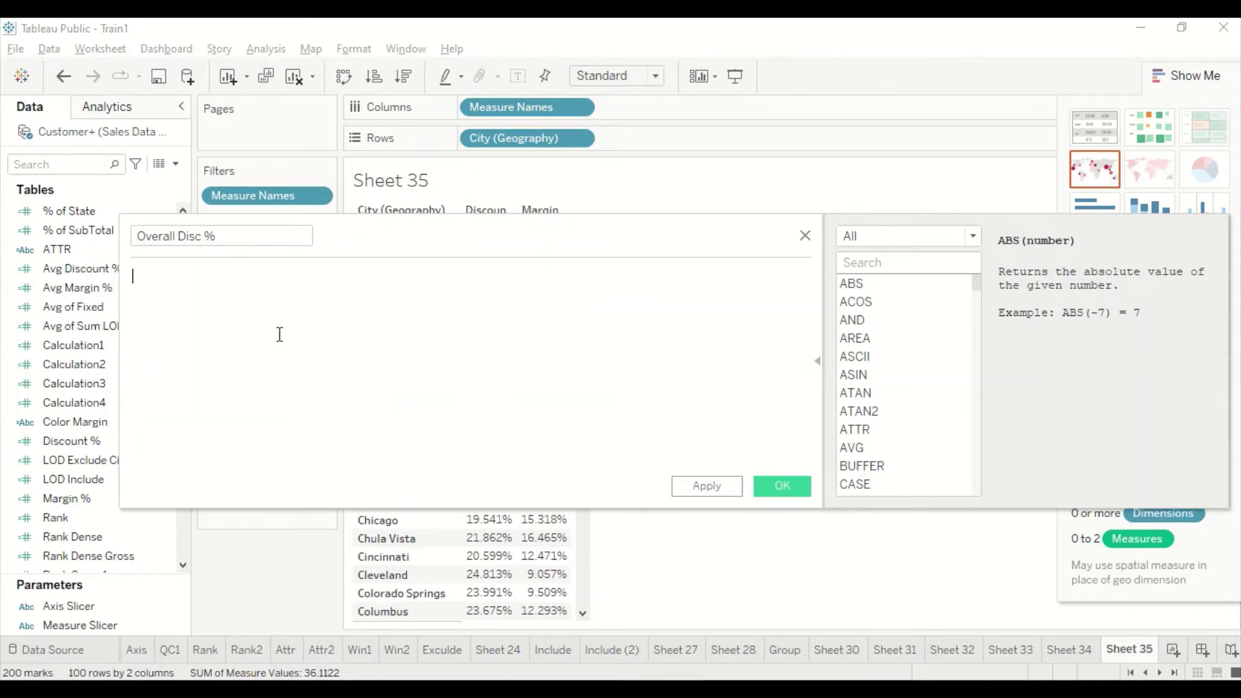
Enter TOTAL(Sum([Discount Amount])) as the numerator of the Overall Disc % formula.
{"action": "type", "text": "To"}
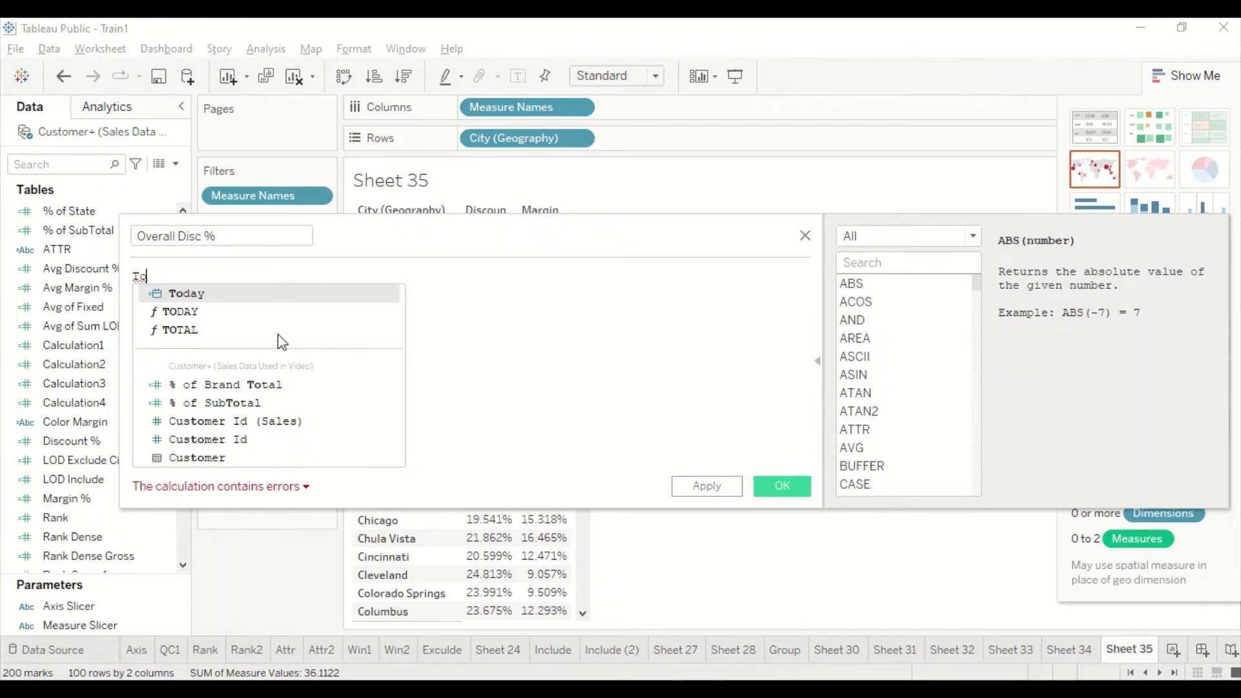
{"action": "left_click", "coordinate": [280, 330]}
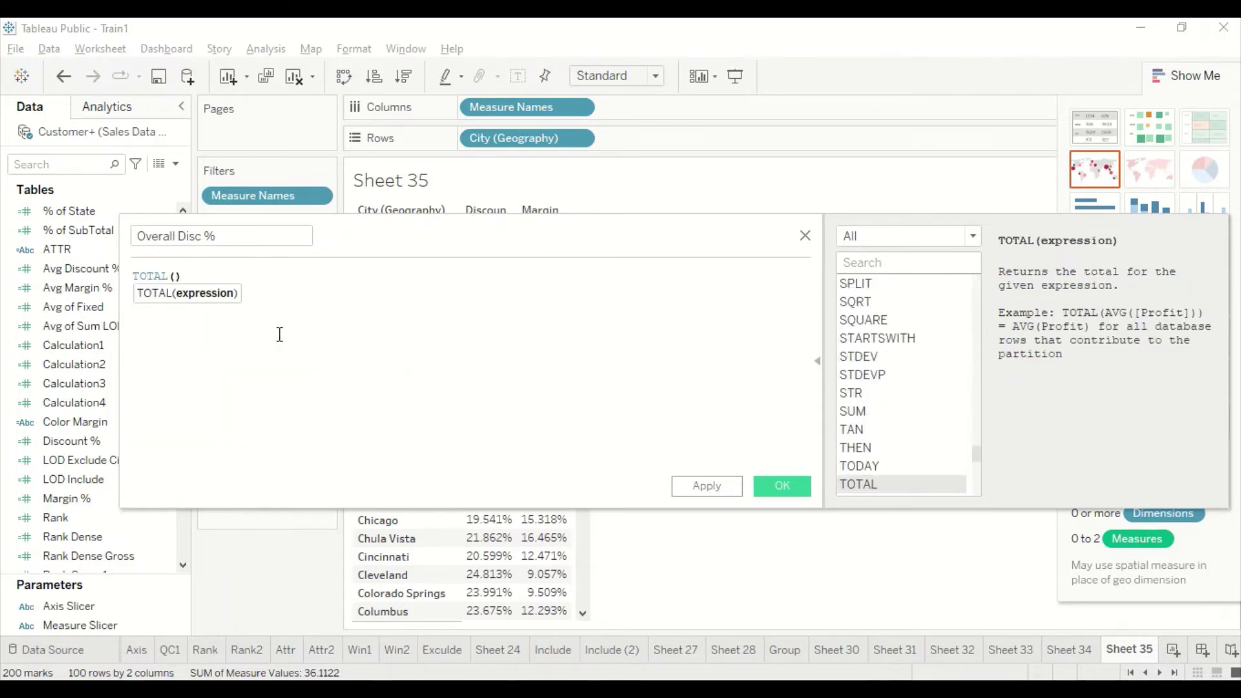
{"action": "type", "text": "Sum"}
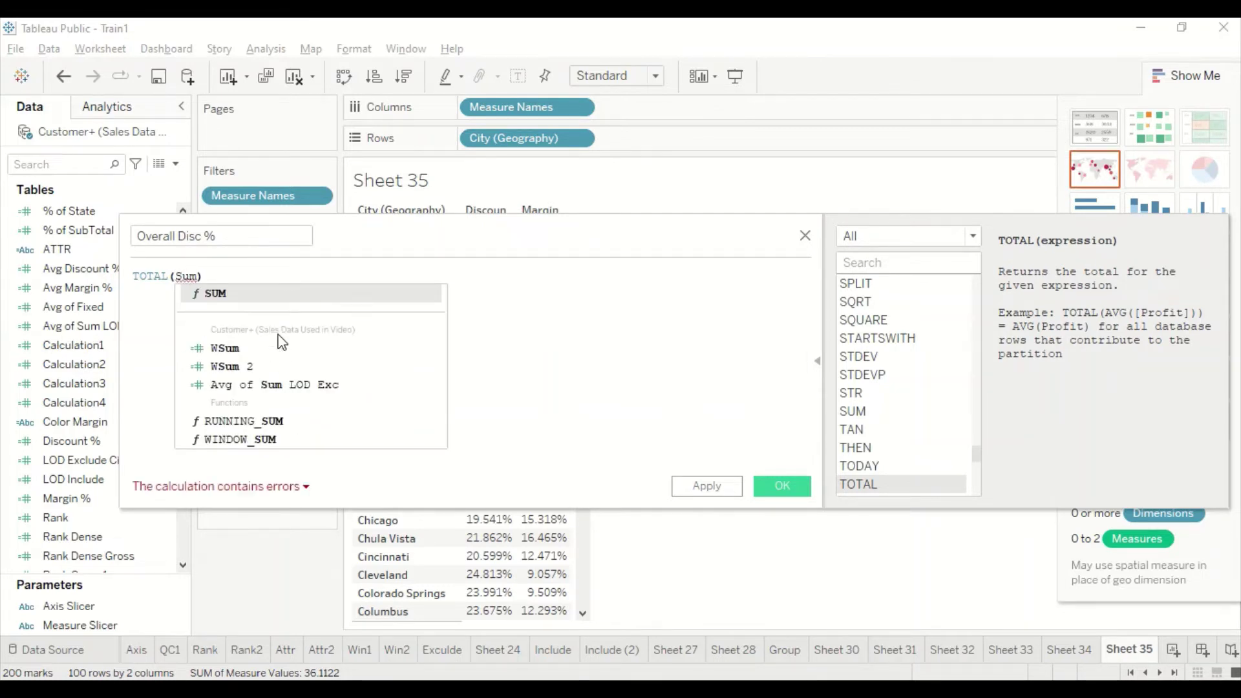
{"action": "type", "text": "(DIs"}
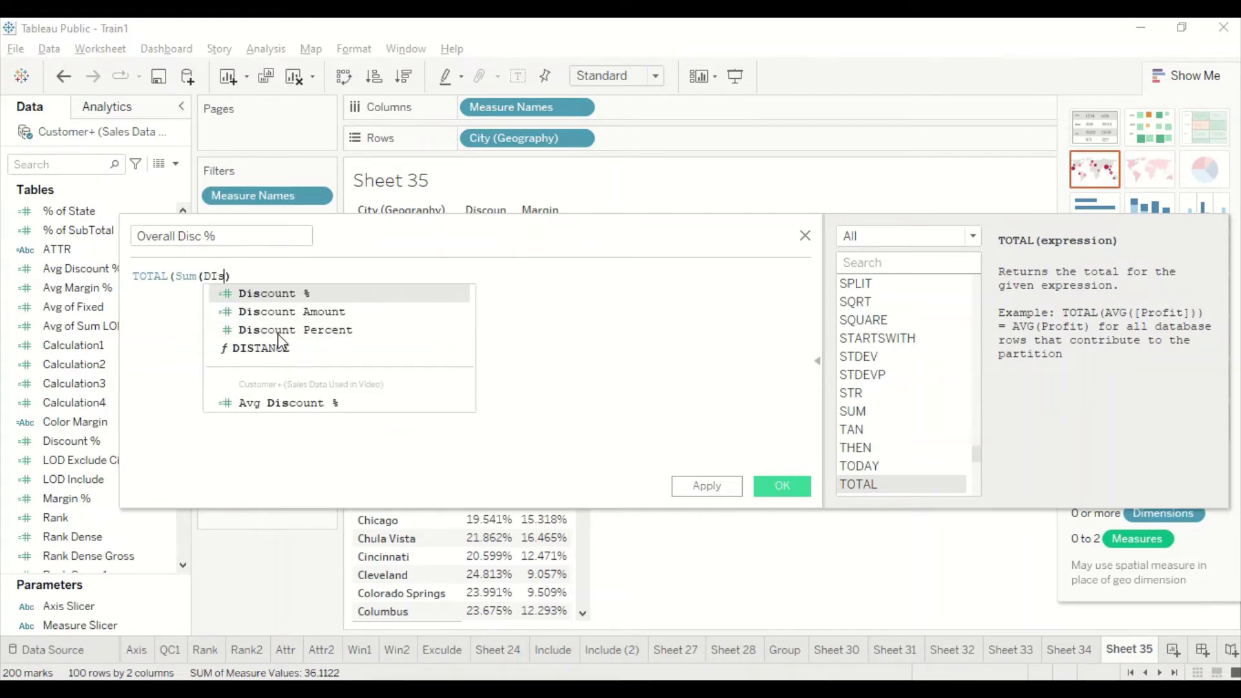
{"action": "key", "text": "Return"}
{"action": "type", "text": "))"}
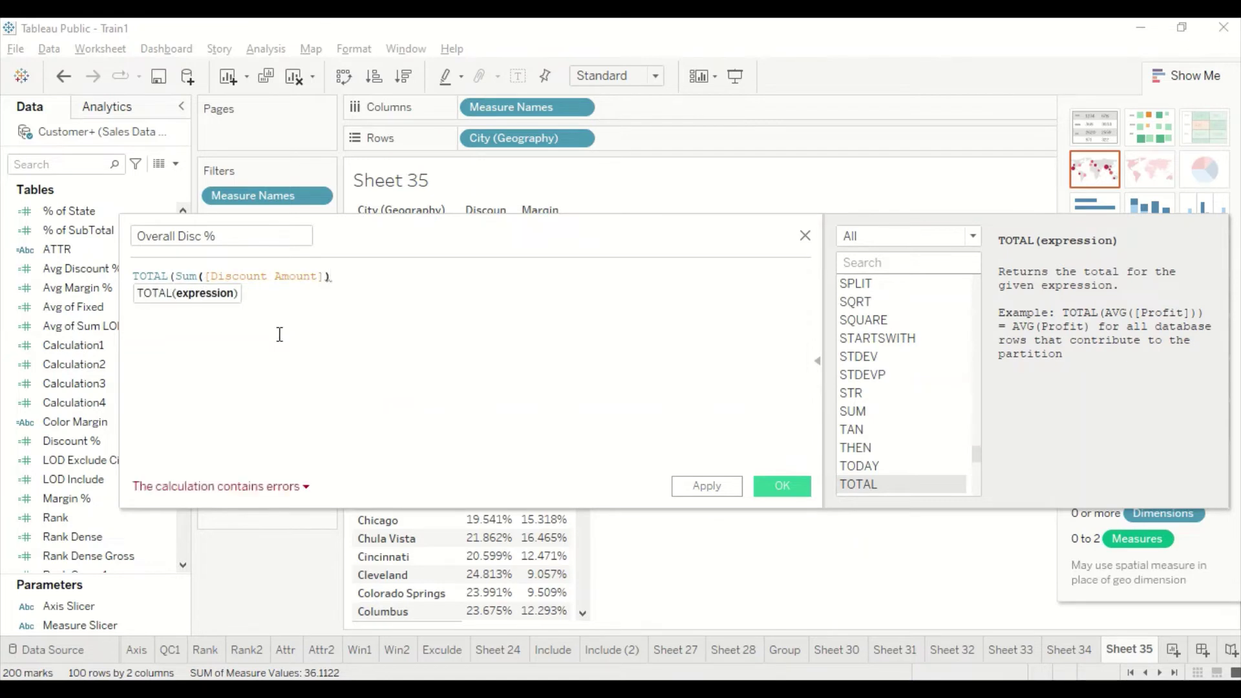
Complete the Overall Disc % formula by dividing by TOTAL(Sum([Net Sales])), save it, and add the field as a value column of the city table.
{"action": "type", "text": "/"}
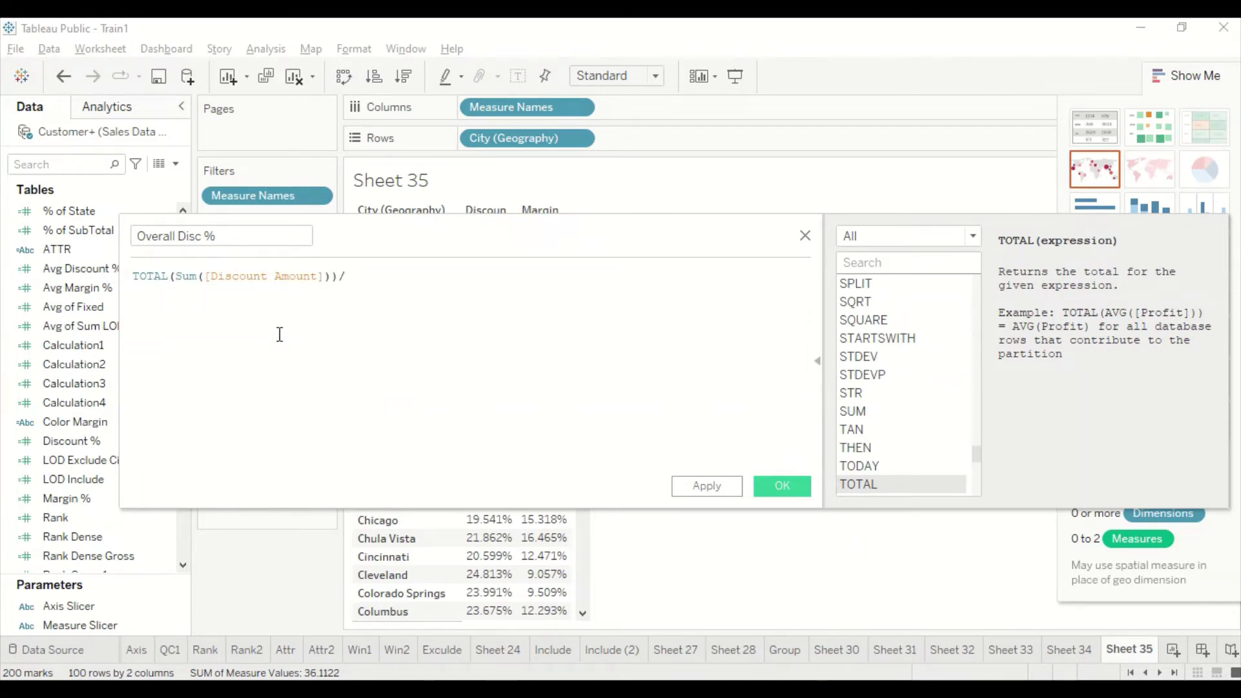
{"action": "type", "text": "Tota"}
{"action": "key", "text": "Return"}
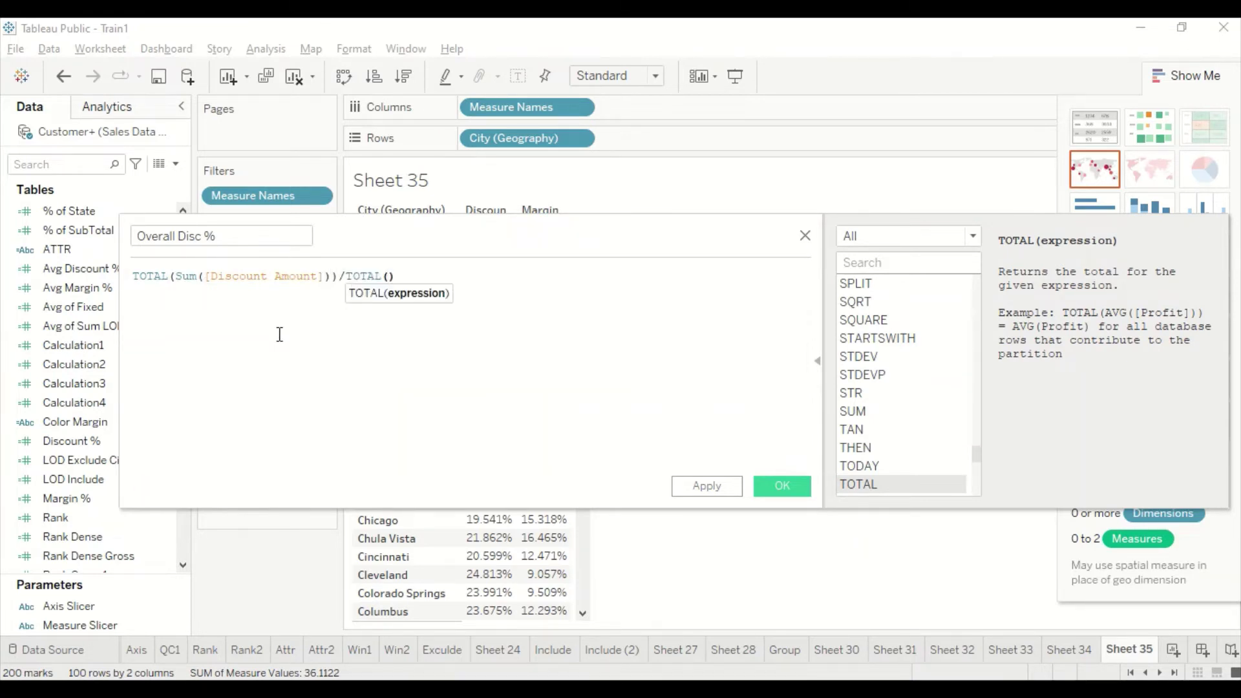
{"action": "type", "text": "Sum"}
{"action": "type", "text": "(Net"}
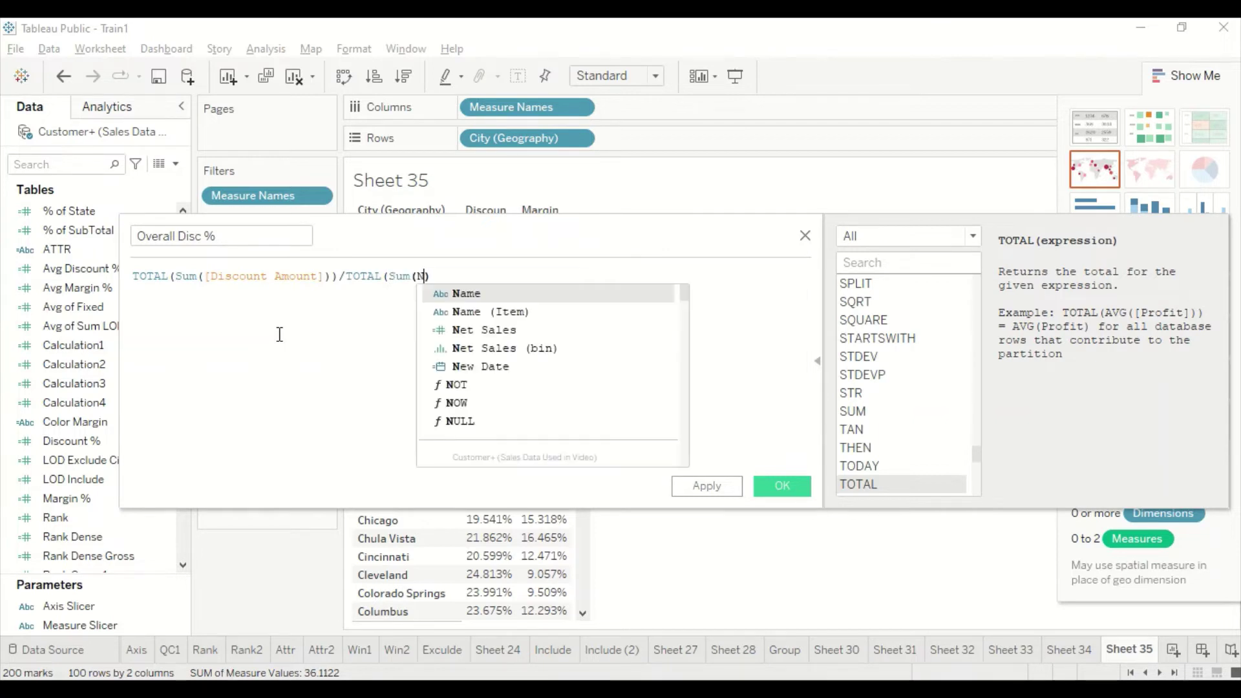
{"action": "key", "text": "Return"}
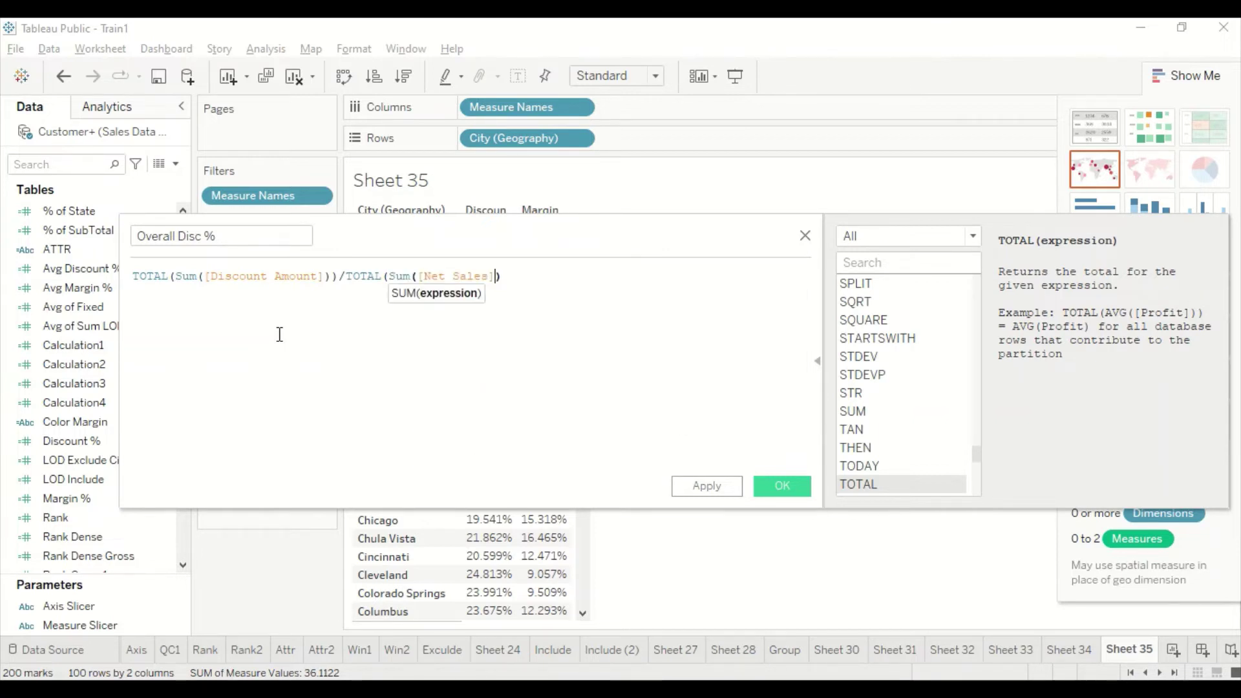
{"action": "type", "text": "))"}
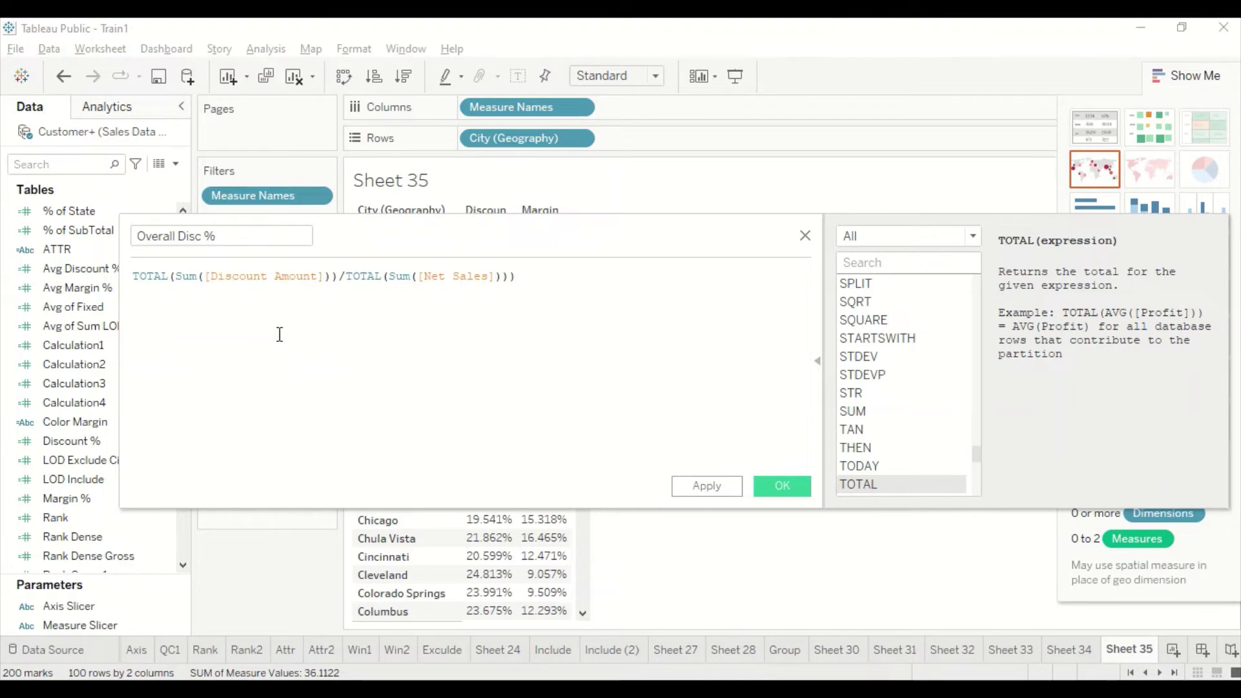
{"action": "key", "text": "BackSpace"}
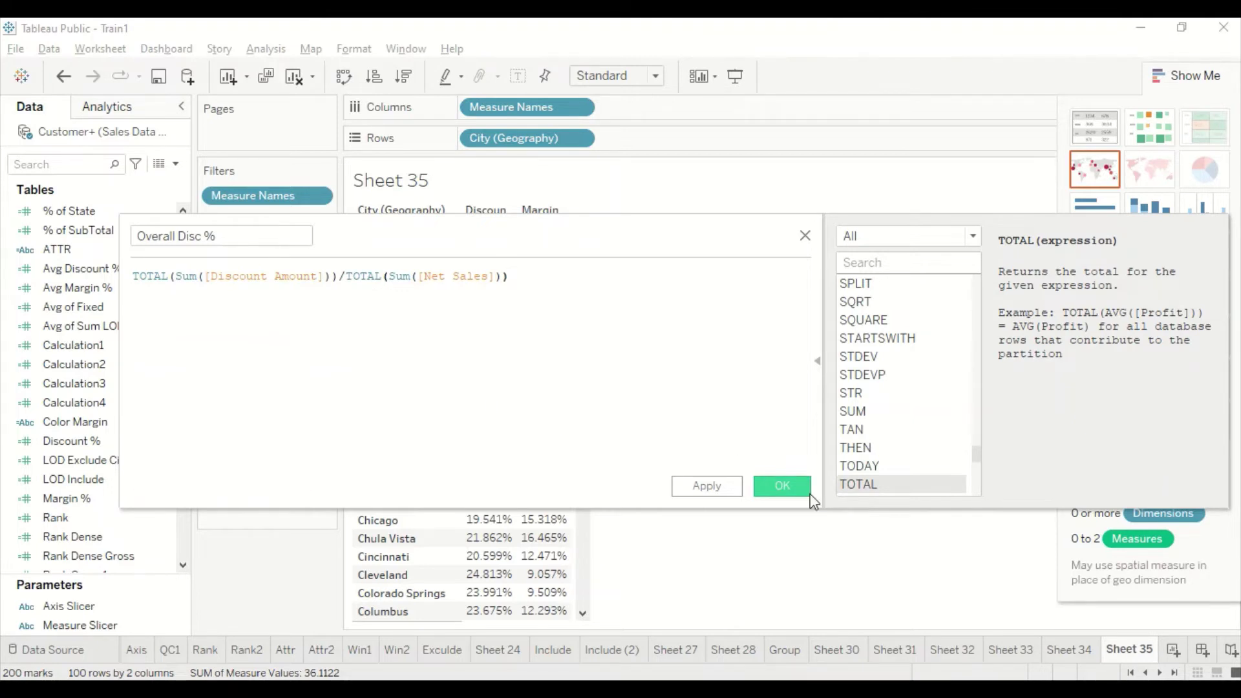
{"action": "left_click", "coordinate": [782, 488]}
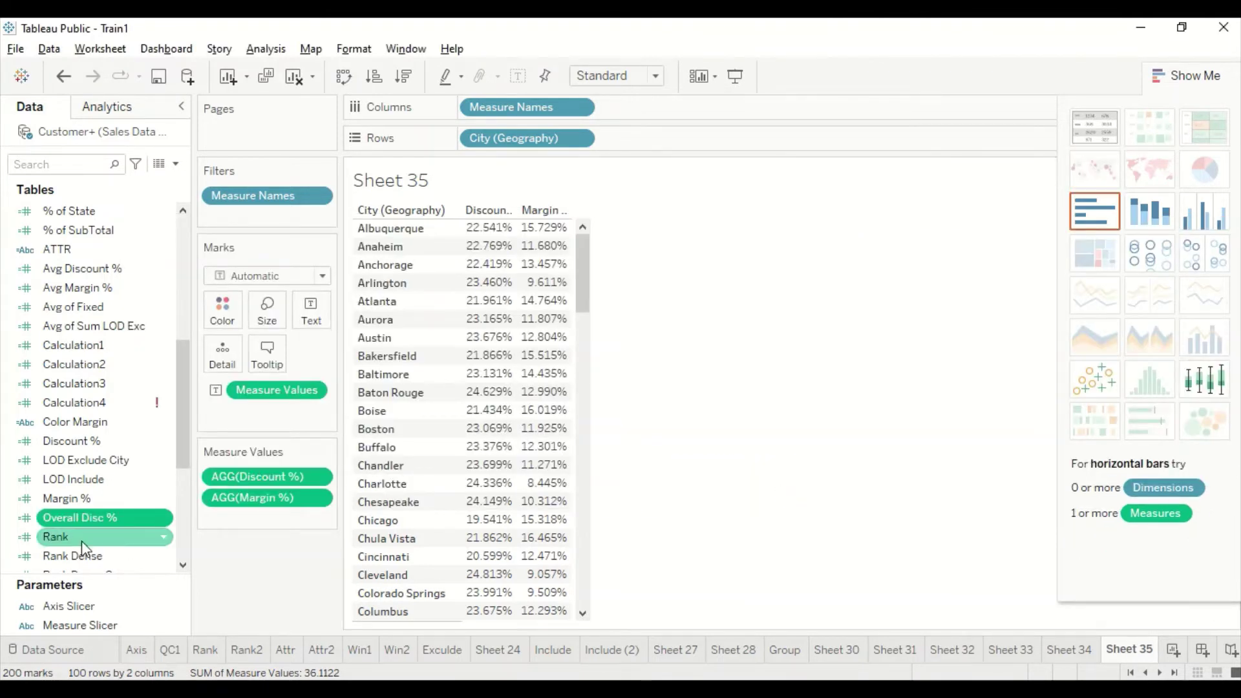
{"action": "left_click_drag", "start_coordinate": [126, 515], "coordinate": [548, 382]}
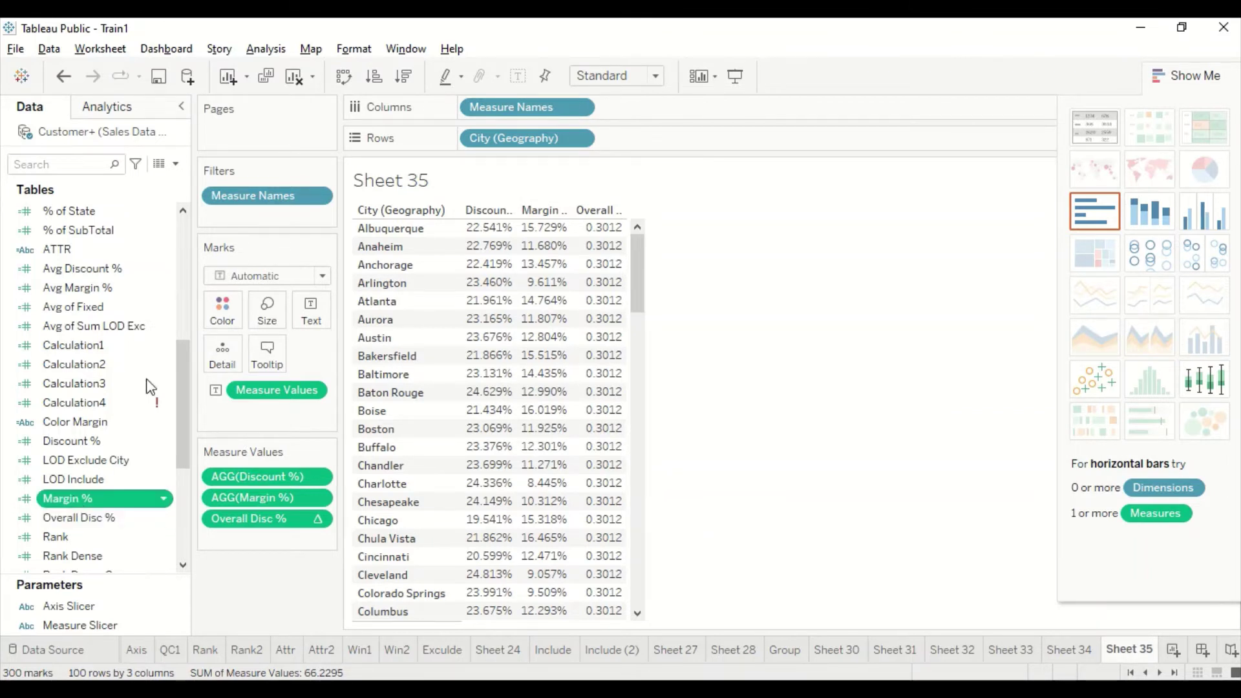
Copy the whole formula of the Margin % calculated field and close its editor.
{"action": "right_click", "coordinate": [73, 495]}
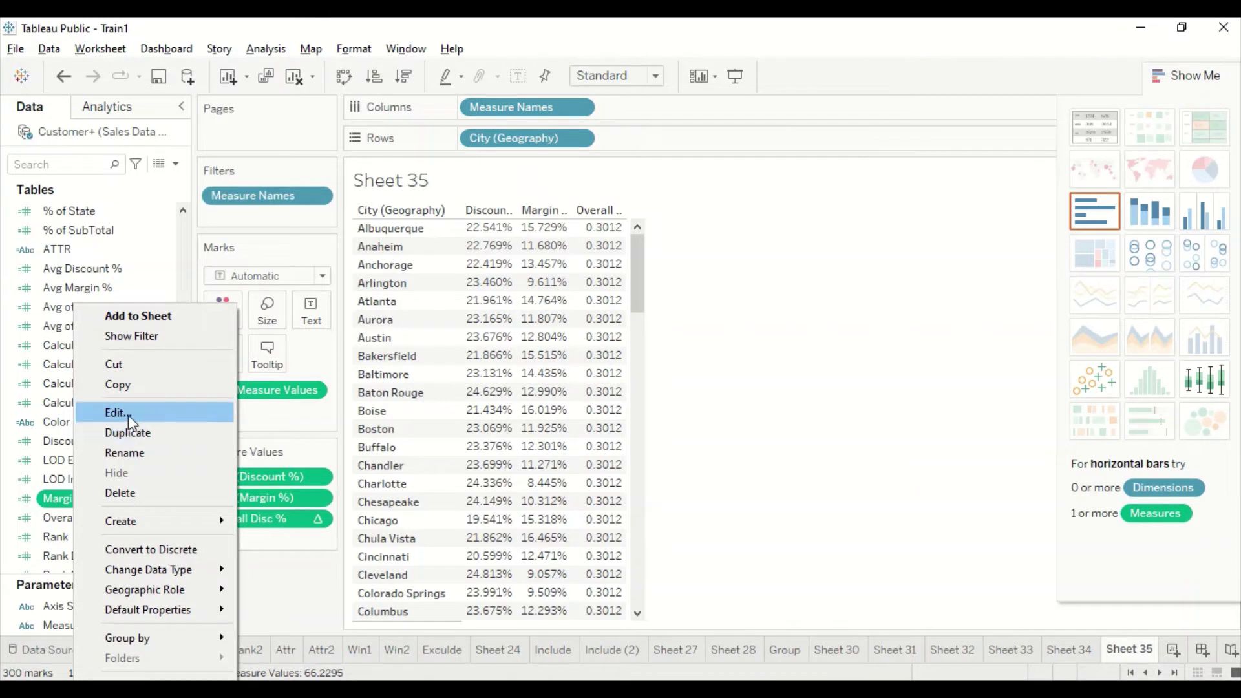
{"action": "left_click", "coordinate": [116, 413]}
{"action": "left_click_drag", "start_coordinate": [392, 276], "coordinate": [122, 276]}
{"action": "key", "text": "ctrl+c"}
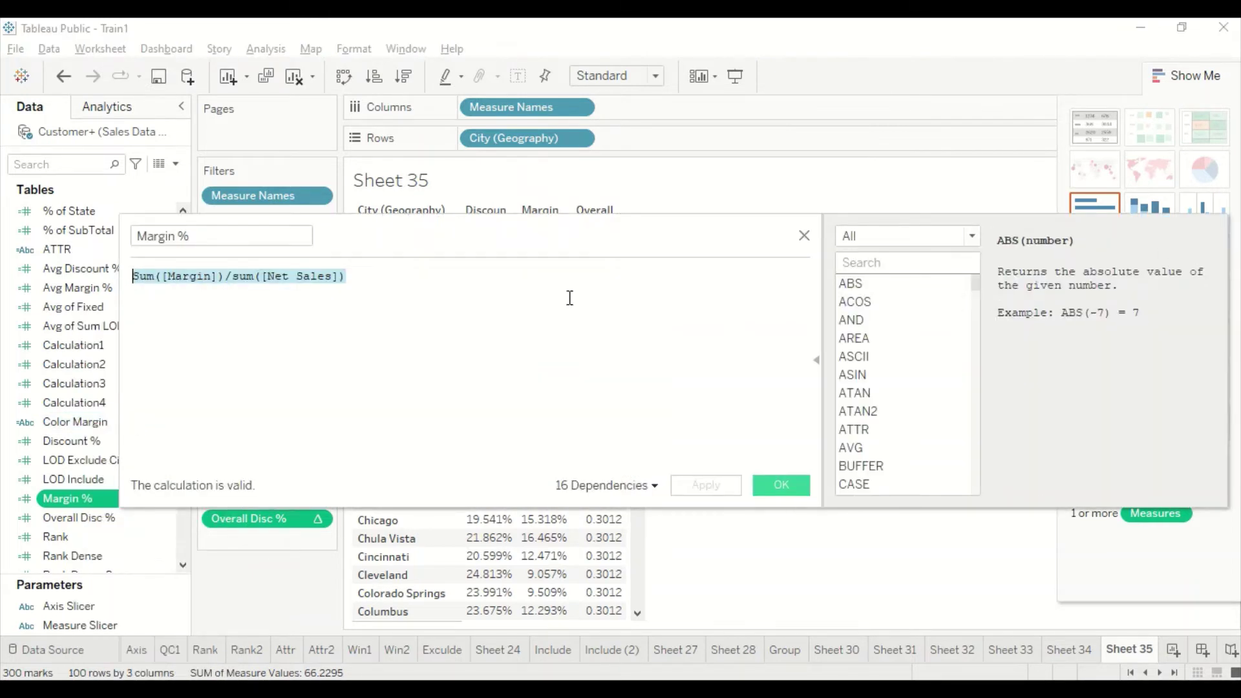
{"action": "left_click", "coordinate": [780, 486]}
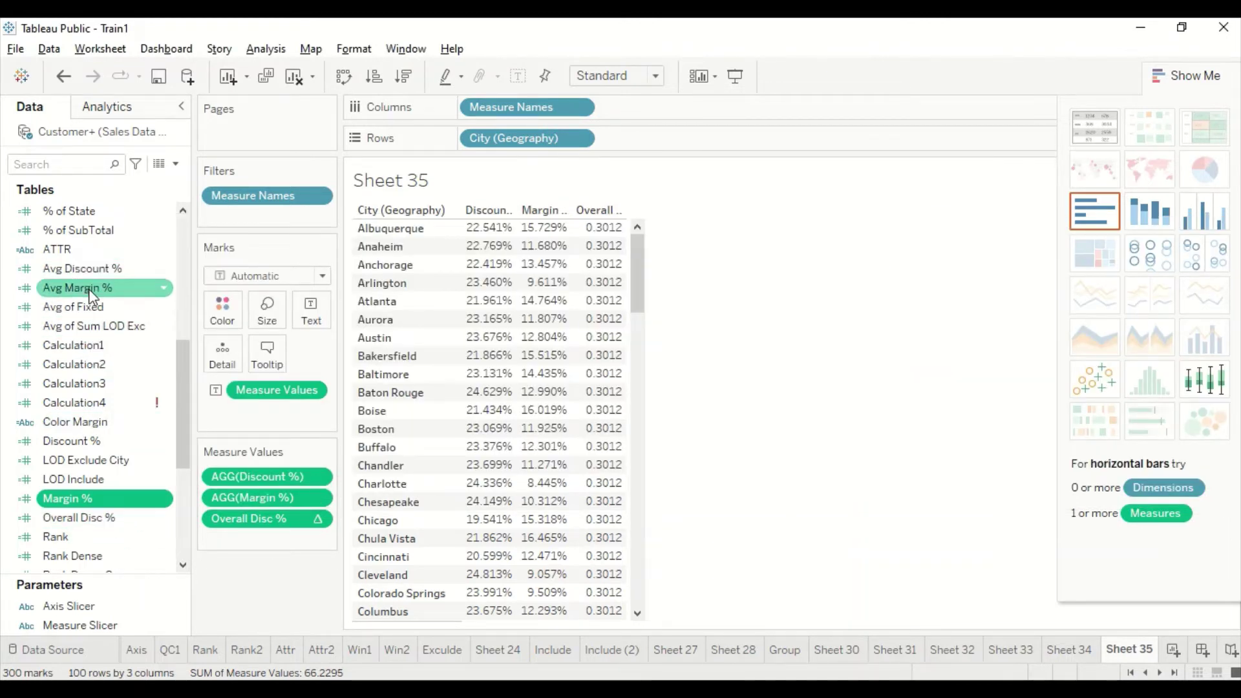
Check which fields the existing Discount % calculation divides, and close its editor.
{"action": "scroll", "coordinate": [90, 291], "scroll_direction": "up", "scroll_amount": 1}
{"action": "left_click", "coordinate": [70, 490]}
{"action": "right_click", "coordinate": [73, 497]}
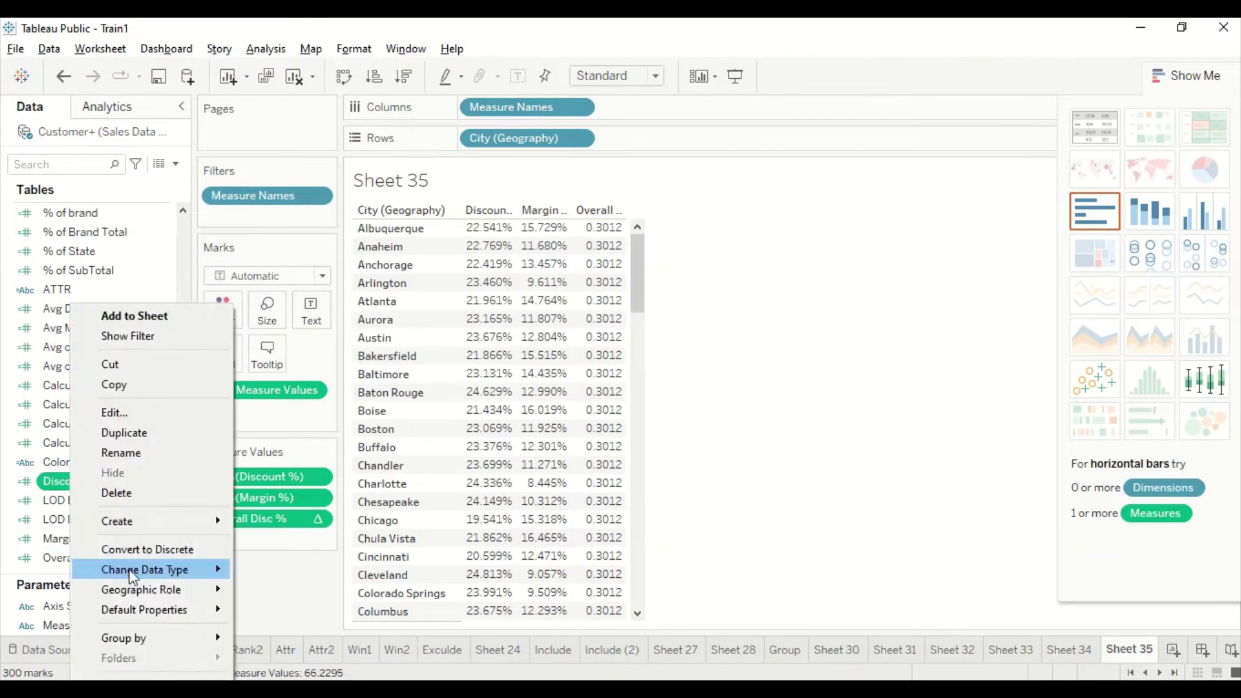
{"action": "left_click", "coordinate": [123, 413]}
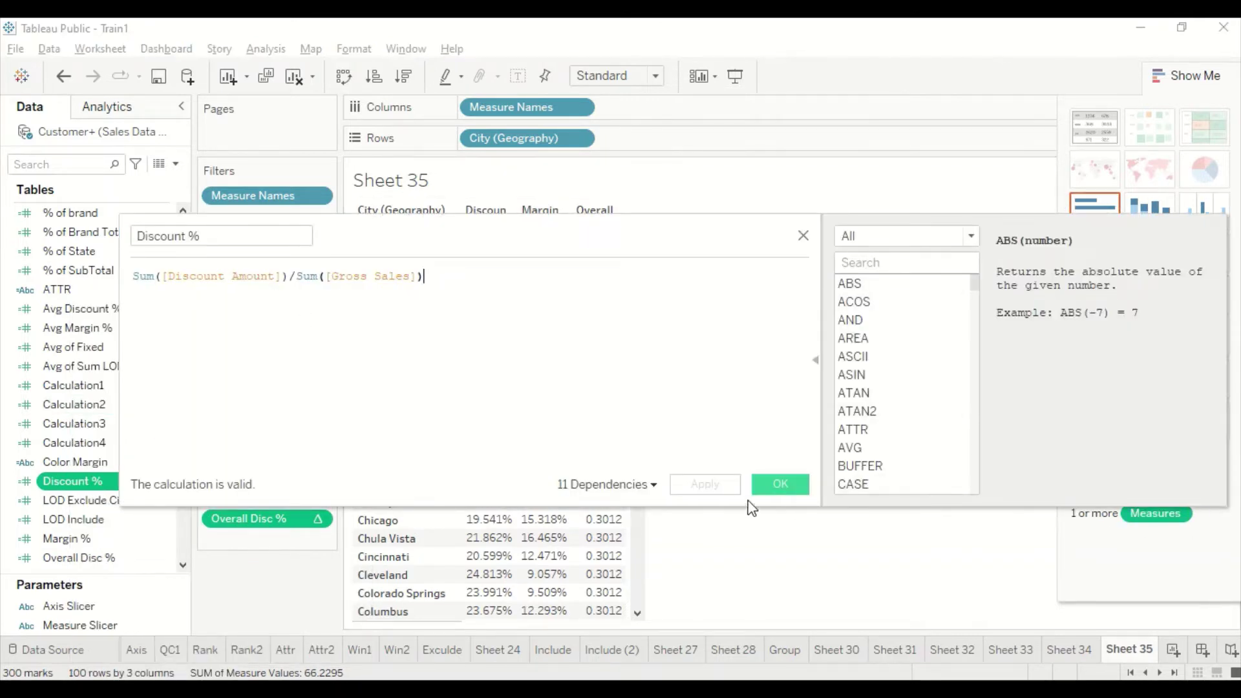
{"action": "left_click", "coordinate": [776, 486]}
Replace Net Sales with Gross Sales in the denominator of the Overall Disc % formula and save the field.
{"action": "right_click", "coordinate": [102, 561]}
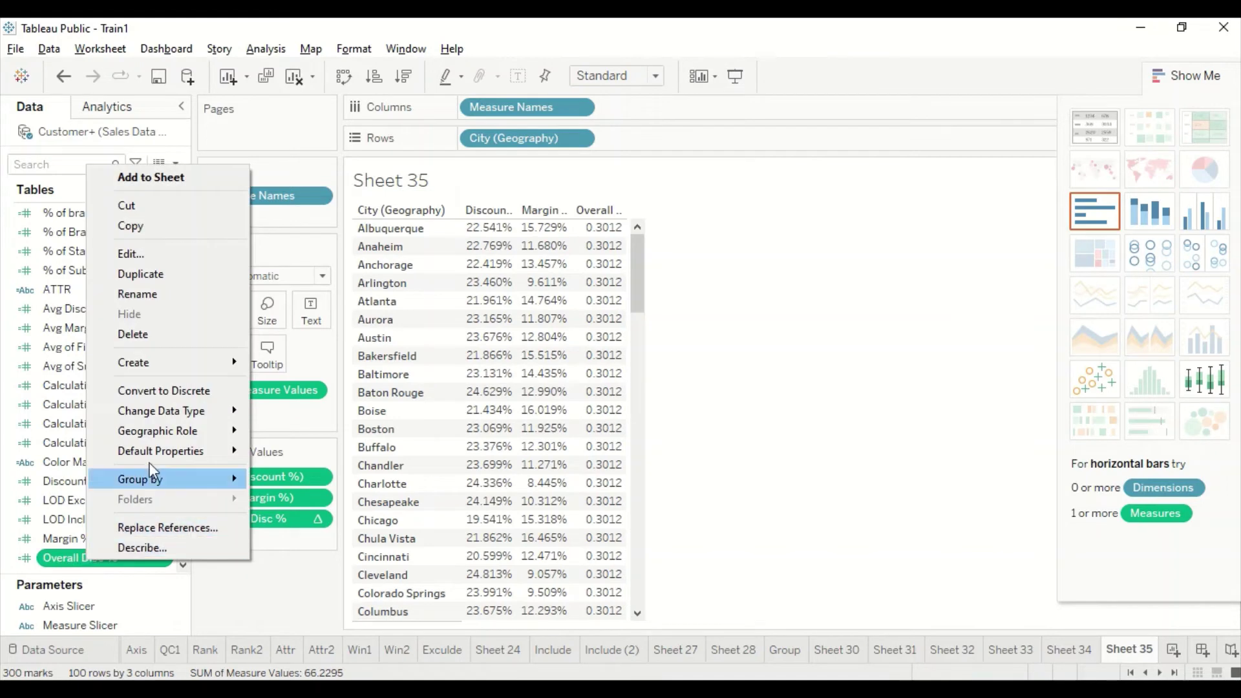
{"action": "left_click", "coordinate": [129, 252]}
{"action": "double_click", "coordinate": [466, 284]}
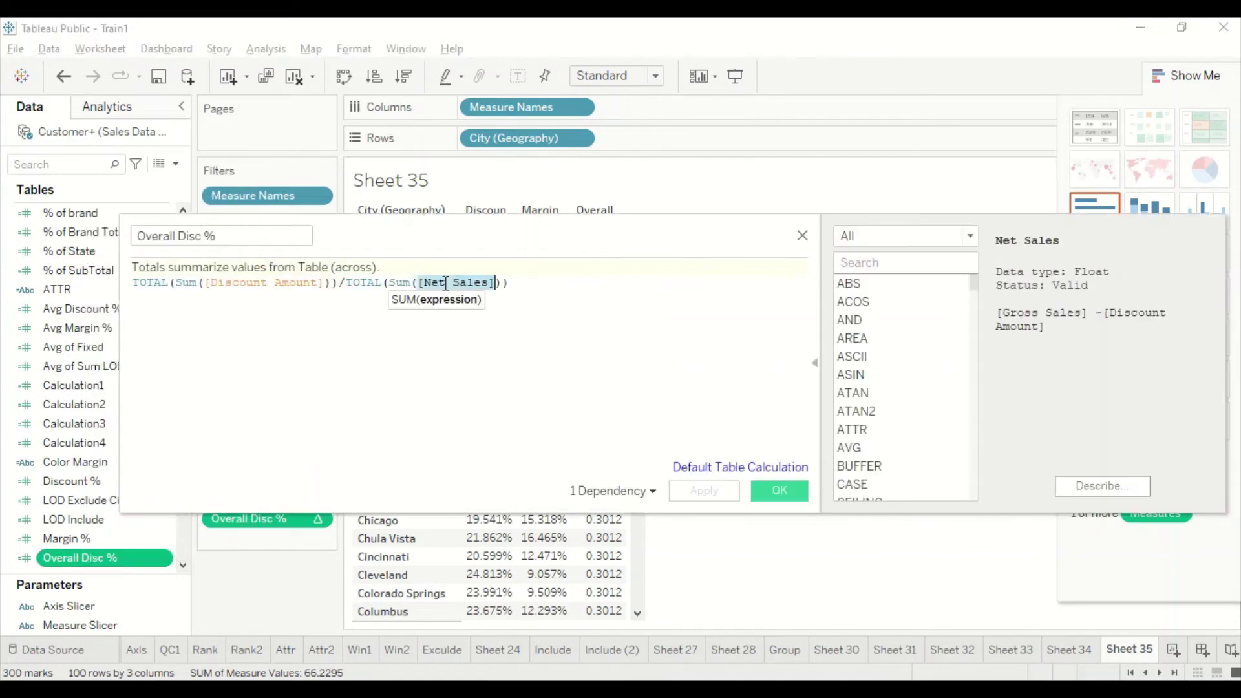
{"action": "type", "text": "Gr"}
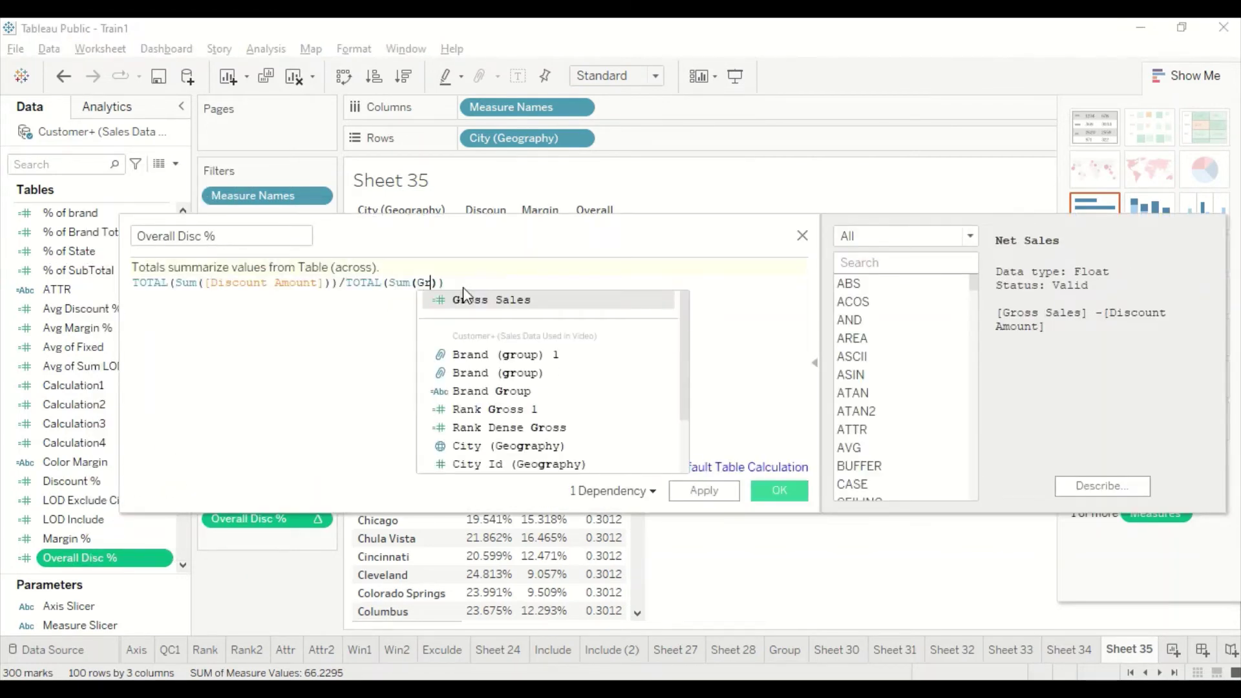
{"action": "left_click", "coordinate": [478, 301]}
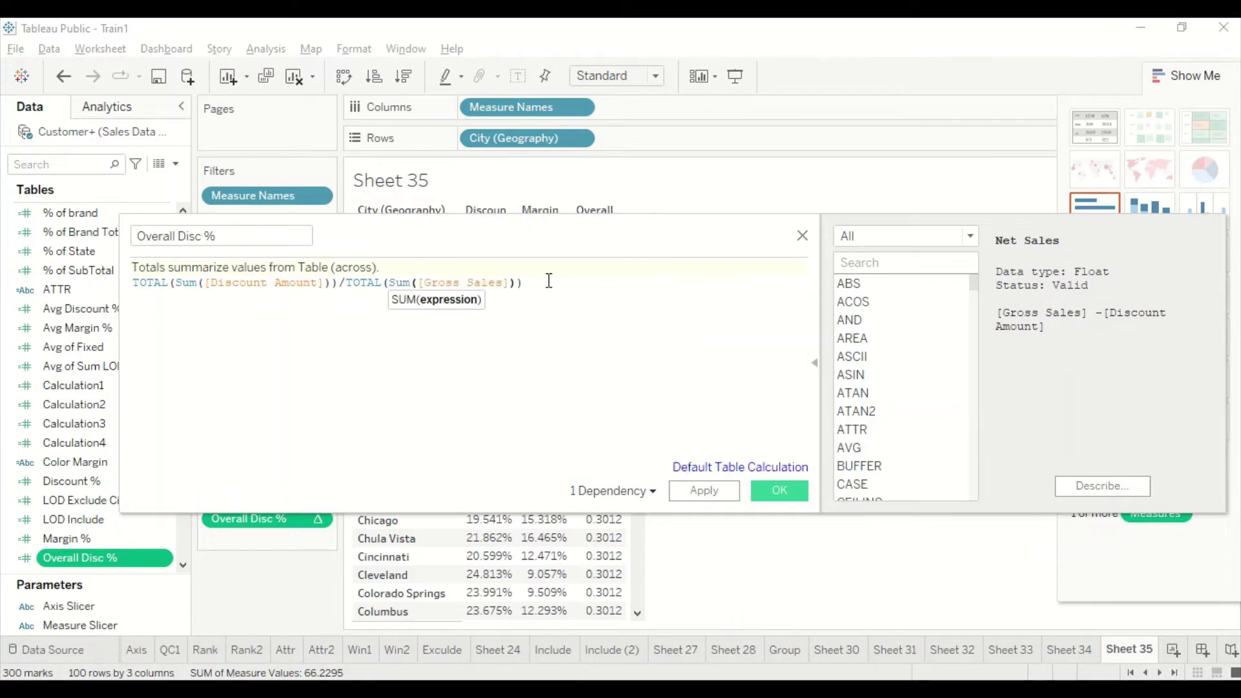
{"action": "left_click", "coordinate": [788, 498]}
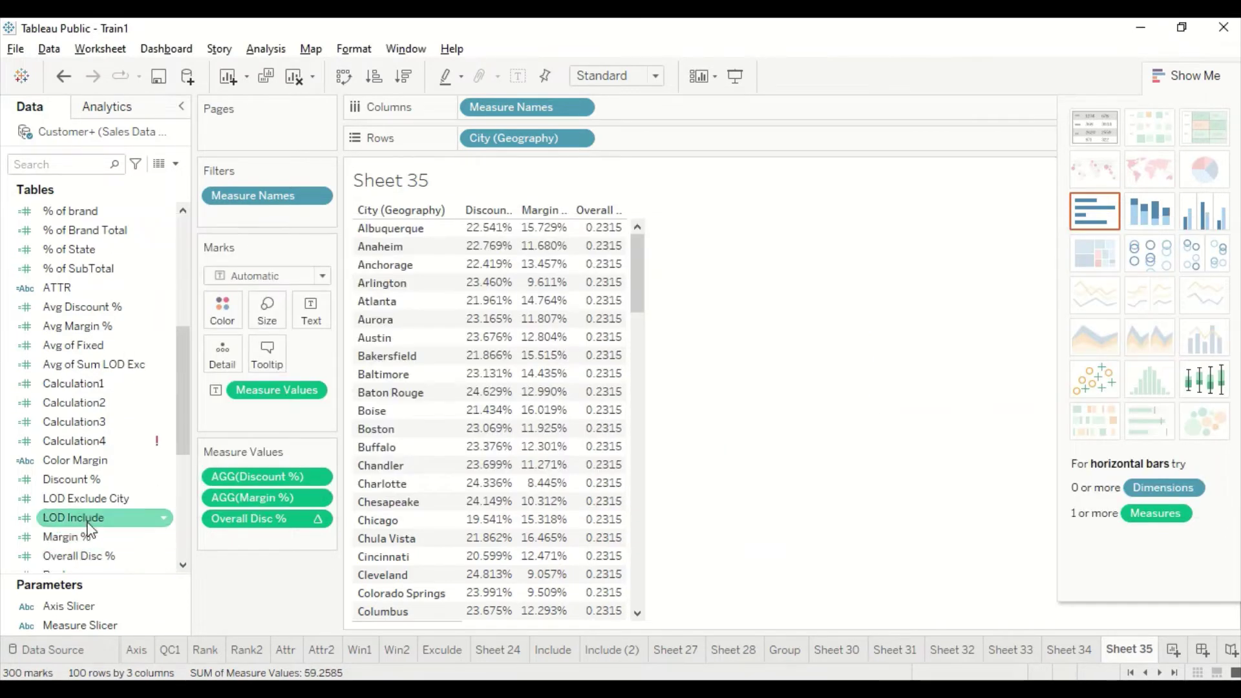
Create a new calculated field based on Margin % and name it Overall Margin pct.
{"action": "right_click", "coordinate": [74, 537]}
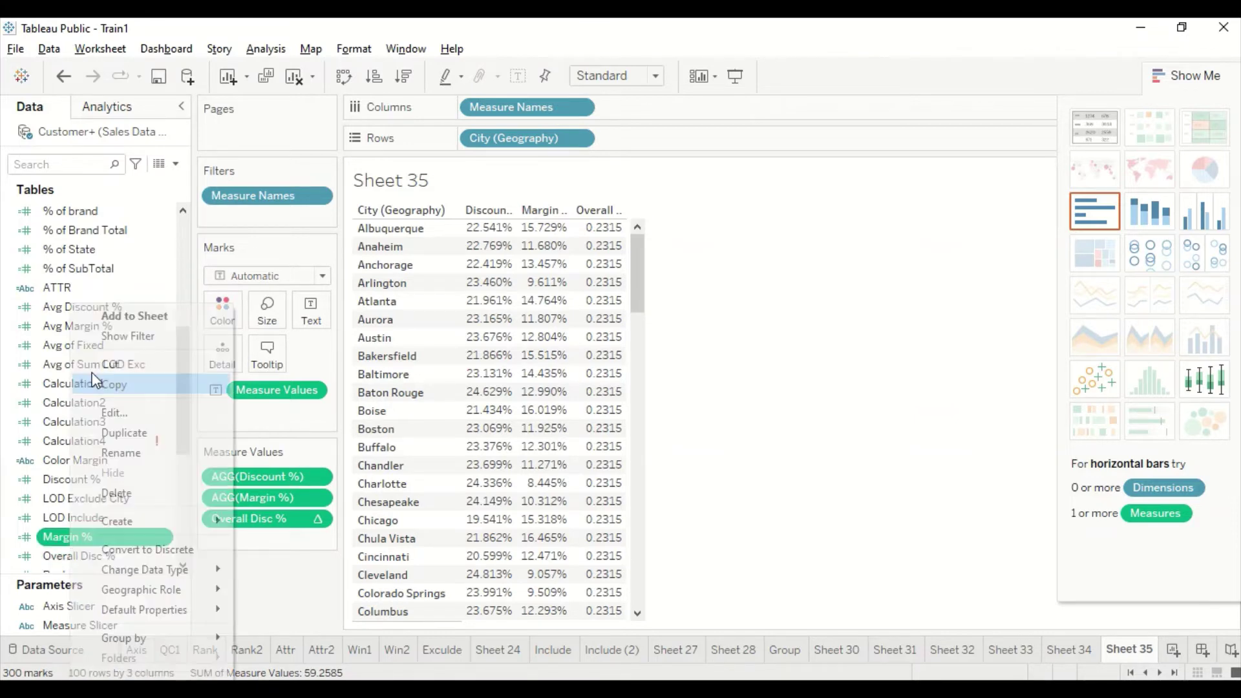
{"action": "mouse_move", "coordinate": [153, 521]}
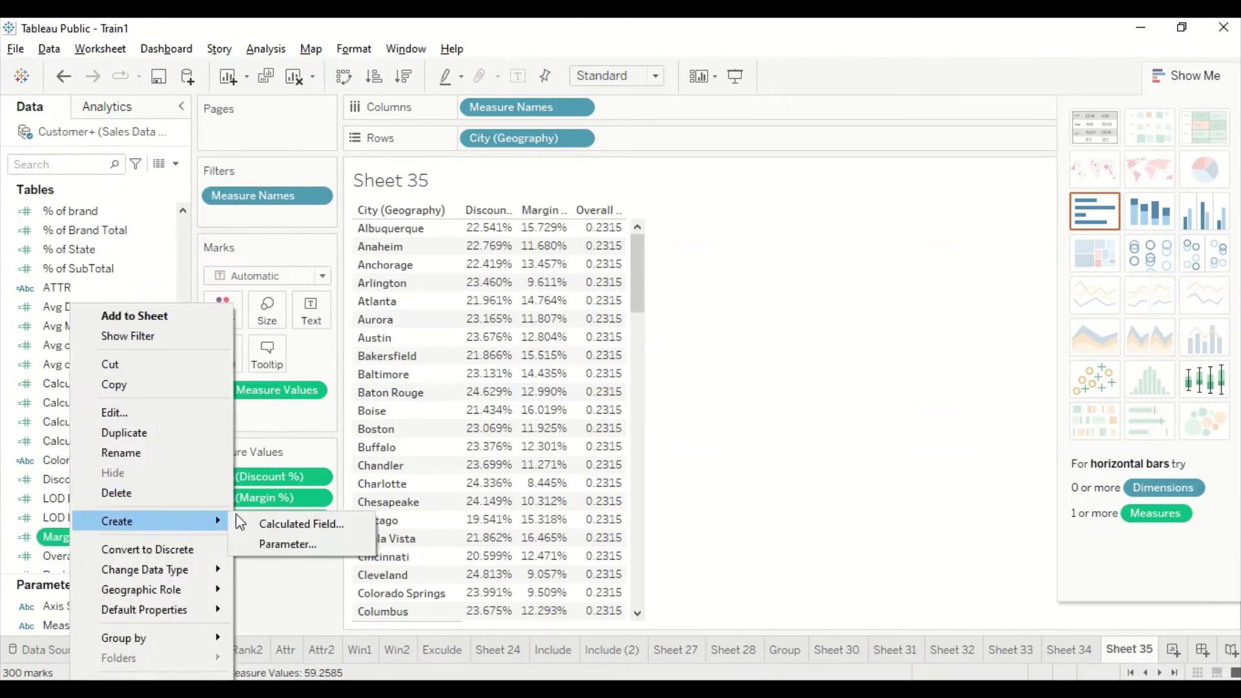
{"action": "left_click", "coordinate": [278, 521]}
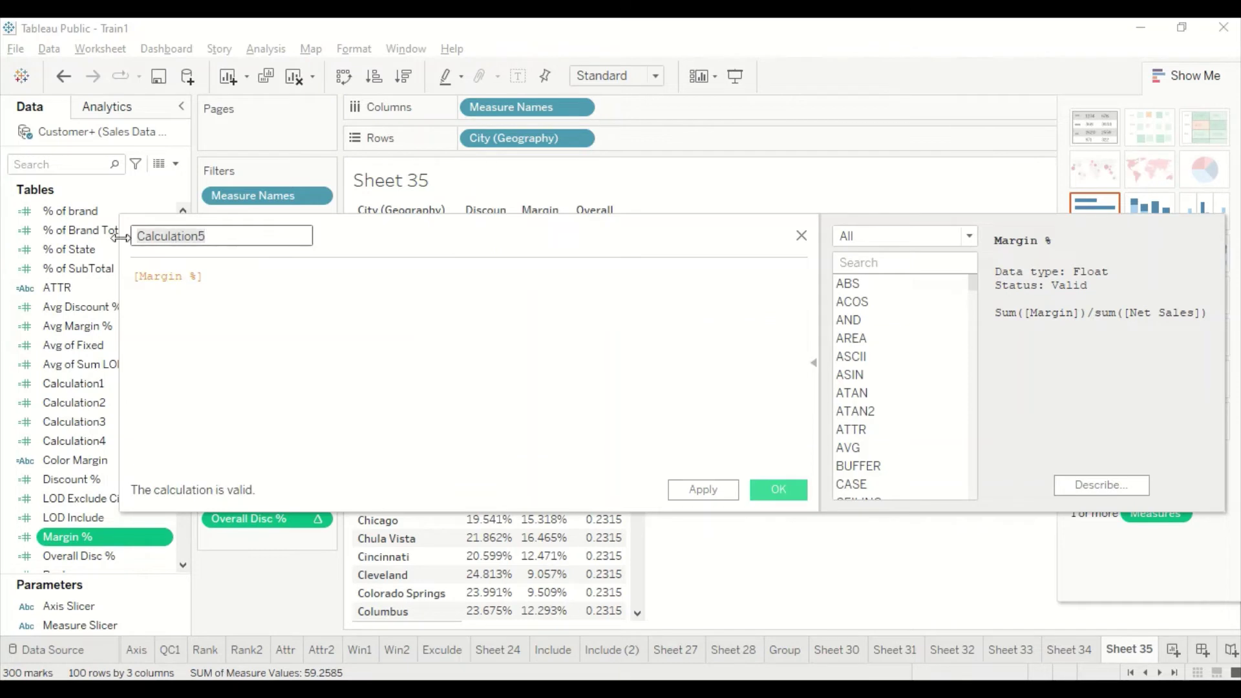
{"action": "type", "text": "Margin"}
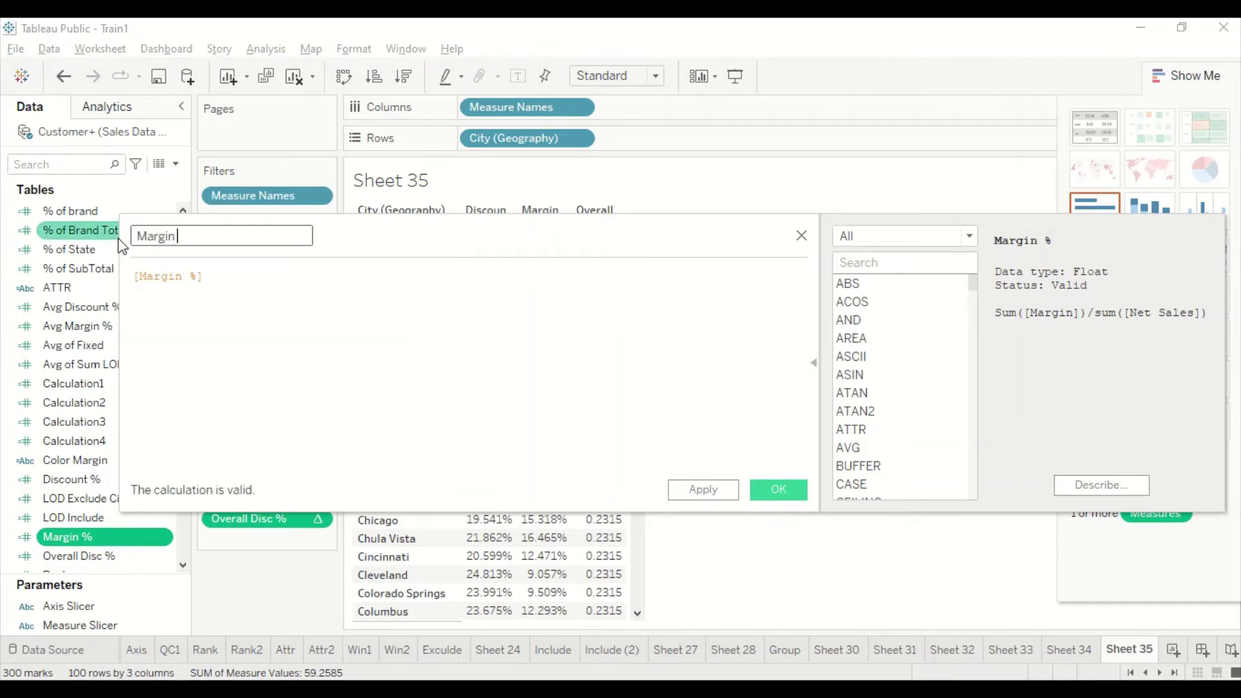
{"action": "type", "text": "Overall"}
{"action": "key", "text": "End"}
{"action": "type", "text": "pct"}
Replace the formula of Overall Margin pct with the copied Sum([Margin])/sum([Net Sales]).
{"action": "left_click", "coordinate": [310, 324]}
{"action": "key", "text": "ctrl+a"}
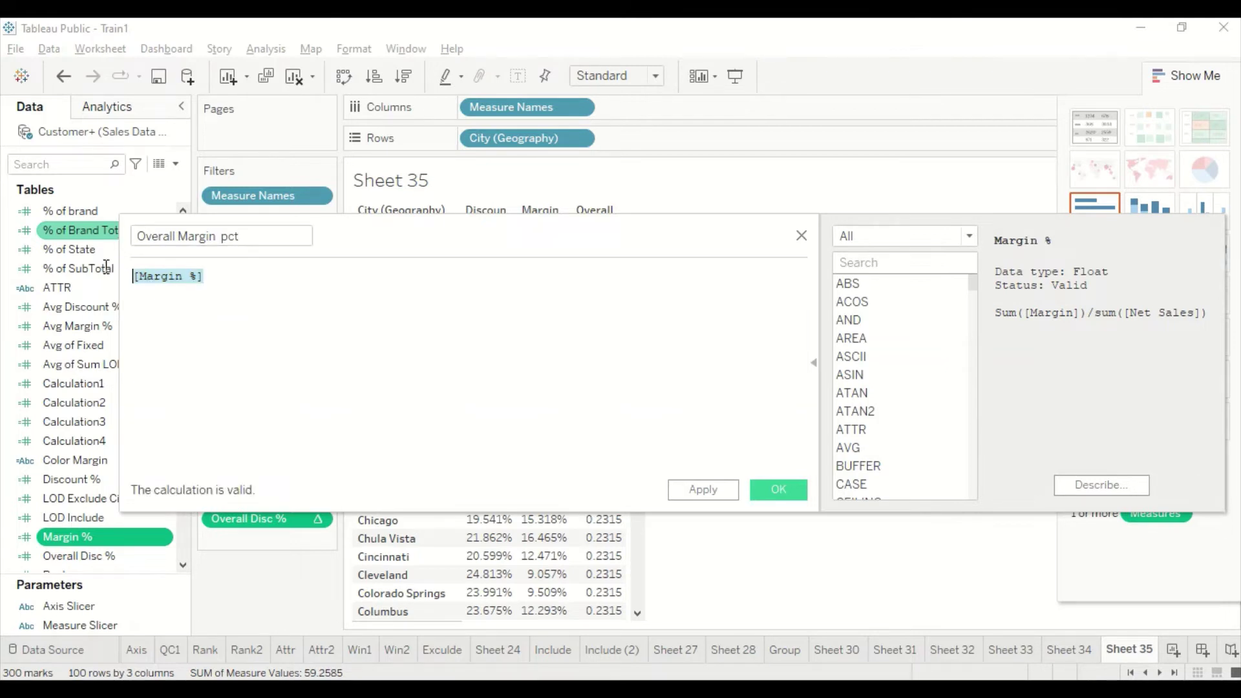
{"action": "key", "text": "ctrl+v"}
Wrap the numerator Sum([Margin]) of the Overall Margin pct formula in Total().
{"action": "left_click", "coordinate": [135, 274]}
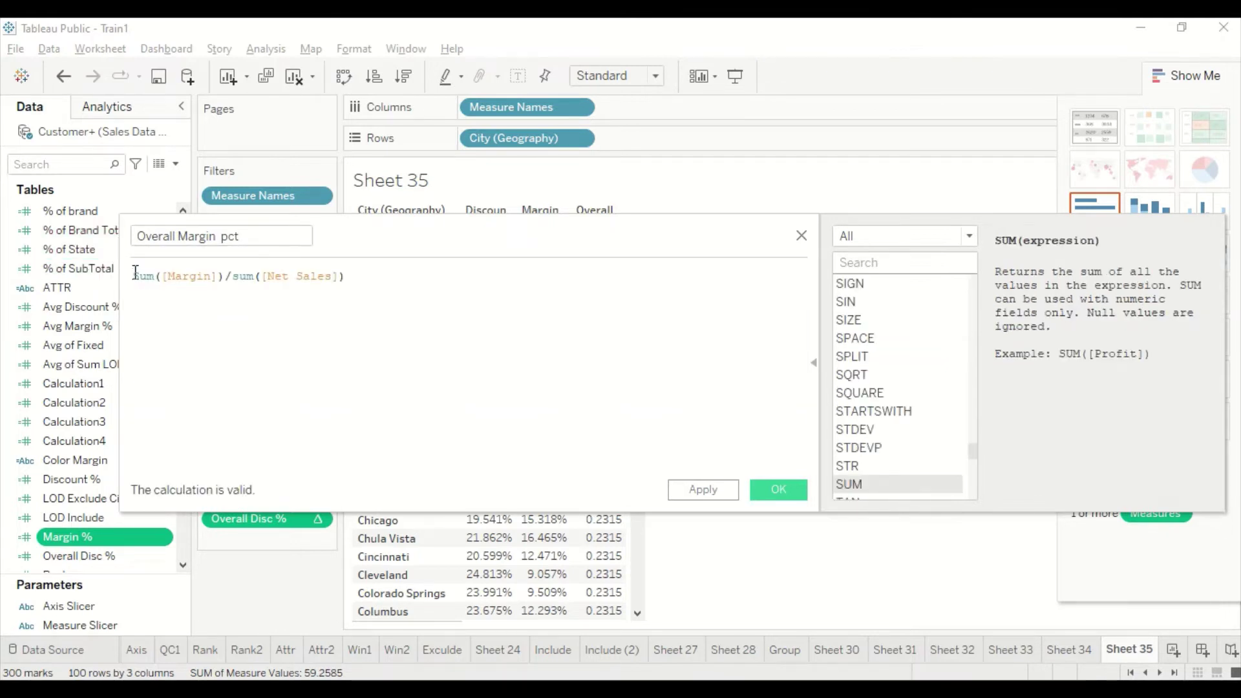
{"action": "type", "text": "Total("}
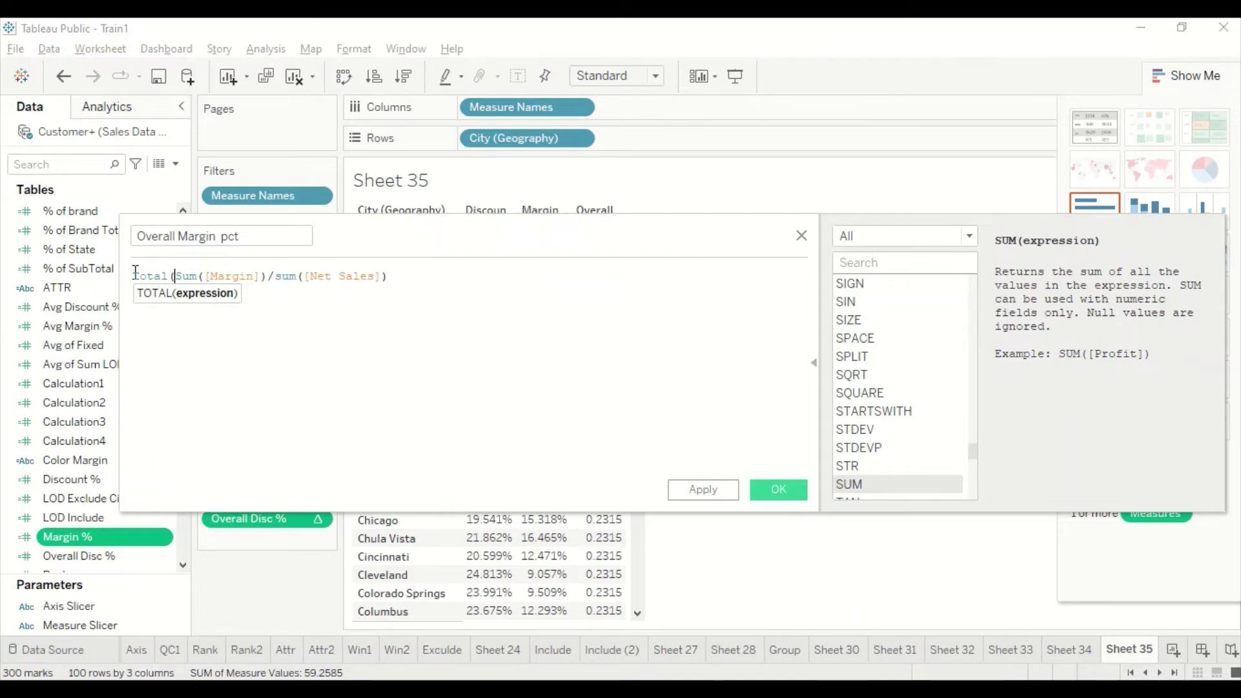
{"action": "key", "text": "Right"}
{"action": "key", "text": "Right"}
{"action": "key", "text": "Right"}
{"action": "key", "text": "Right"}
{"action": "key", "text": "Right"}
{"action": "key", "text": "Right"}
{"action": "key", "text": "Right"}
{"action": "key", "text": "Right"}
{"action": "key", "text": "Right"}
{"action": "key", "text": "Right"}
{"action": "key", "text": "Right"}
{"action": "key", "text": "Right"}
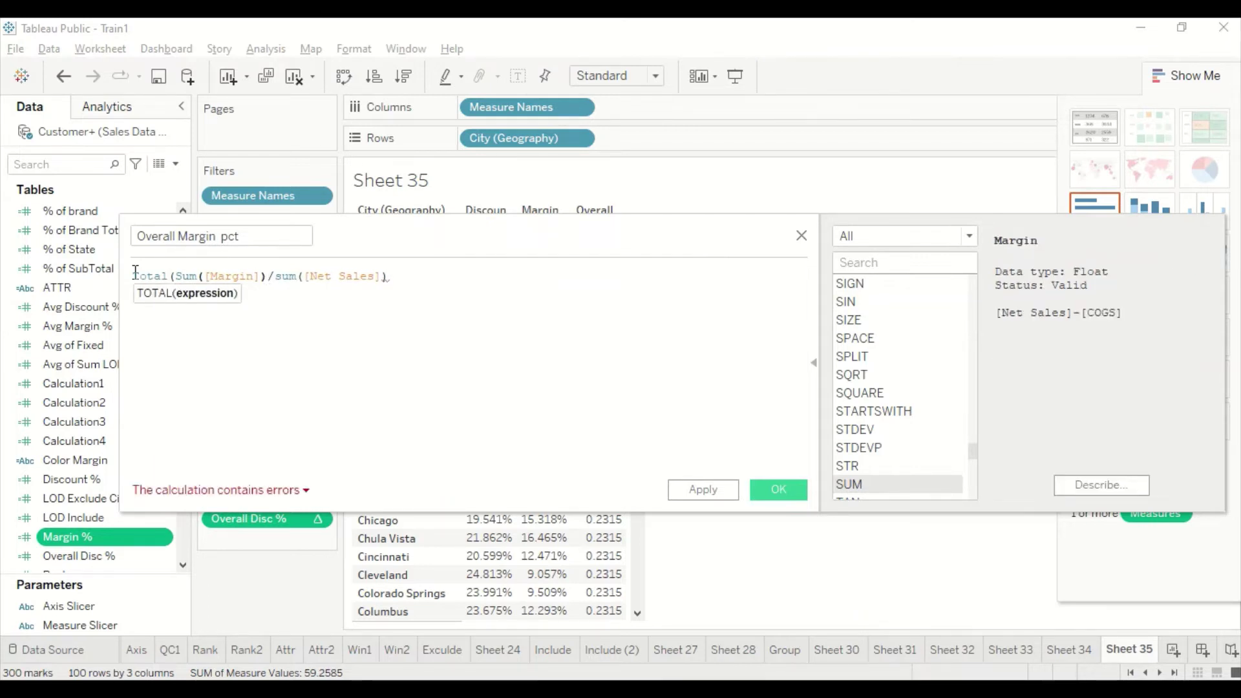
{"action": "type", "text": ")"}
Wrap the denominator sum([Net Sales]) in Total(), save the field, and add Overall Margin pct as a value column of the city table.
{"action": "key", "text": "Right"}
{"action": "type", "text": "Tota"}
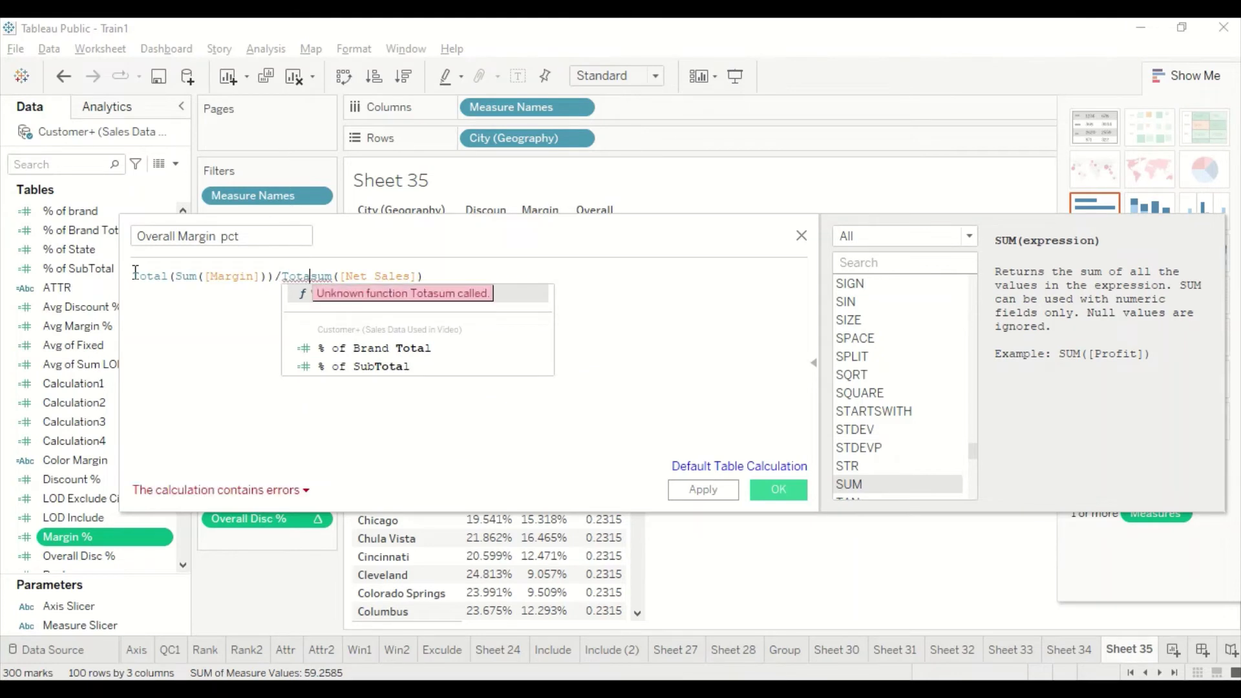
{"action": "type", "text": "l("}
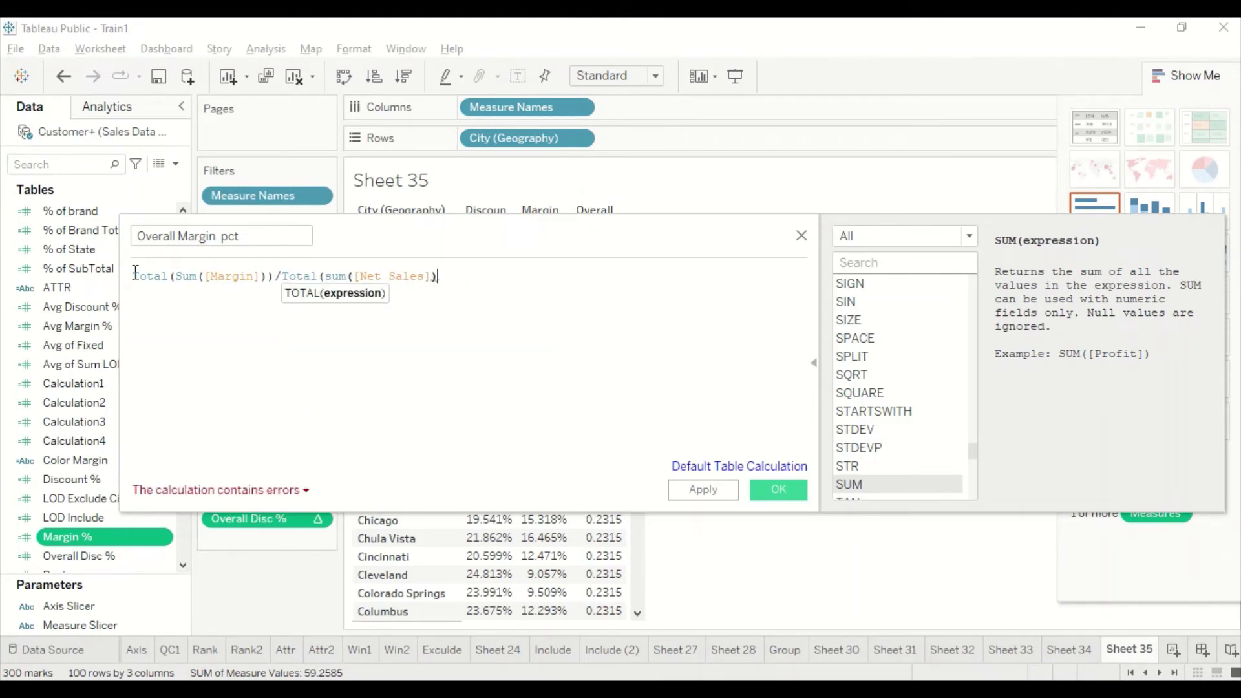
{"action": "type", "text": ")"}
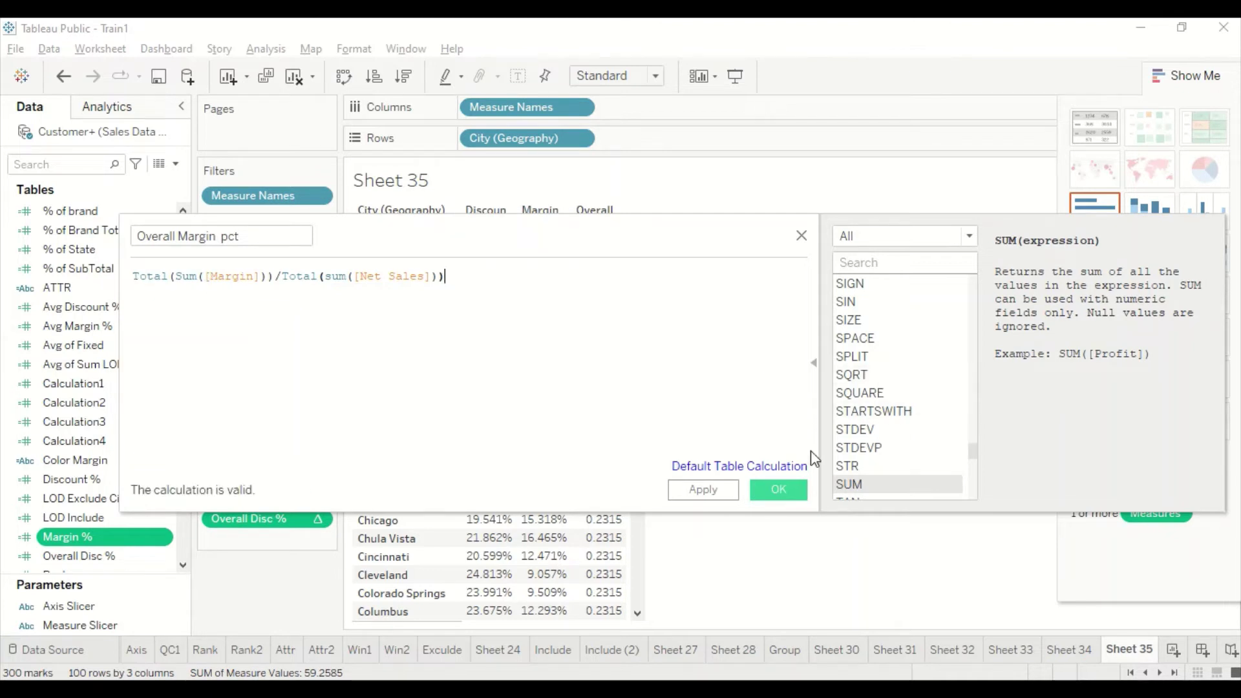
{"action": "left_click", "coordinate": [794, 492]}
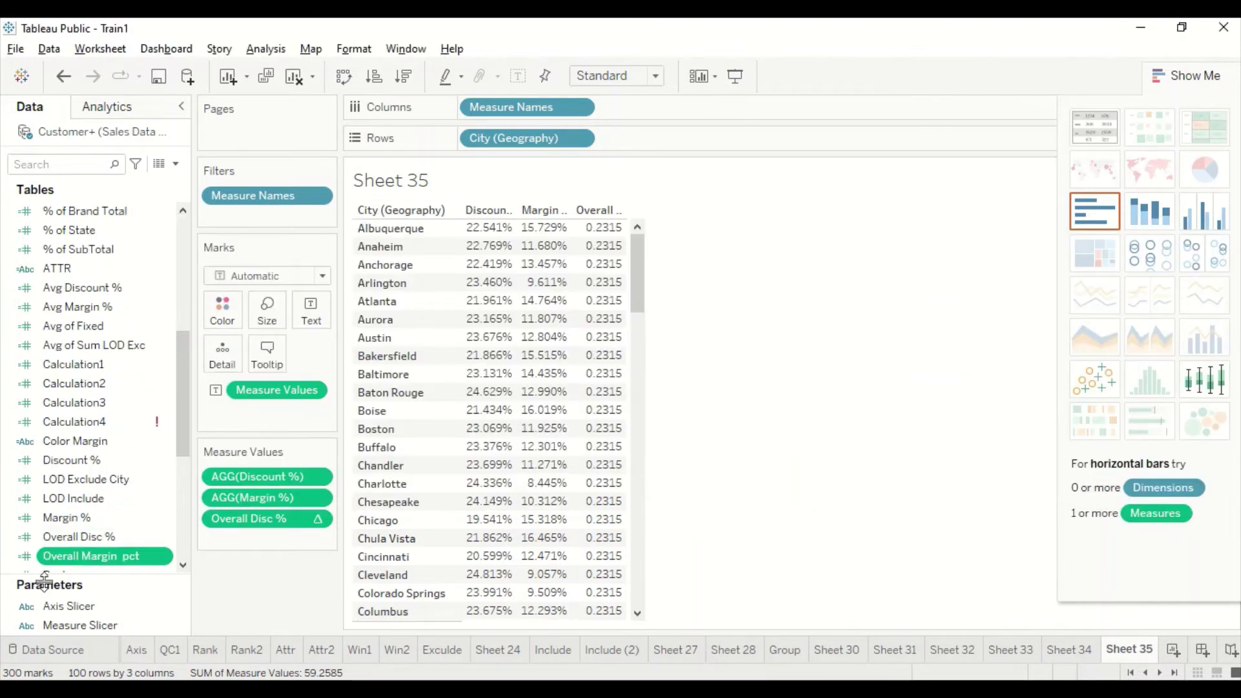
{"action": "left_click_drag", "start_coordinate": [89, 566], "coordinate": [592, 426]}
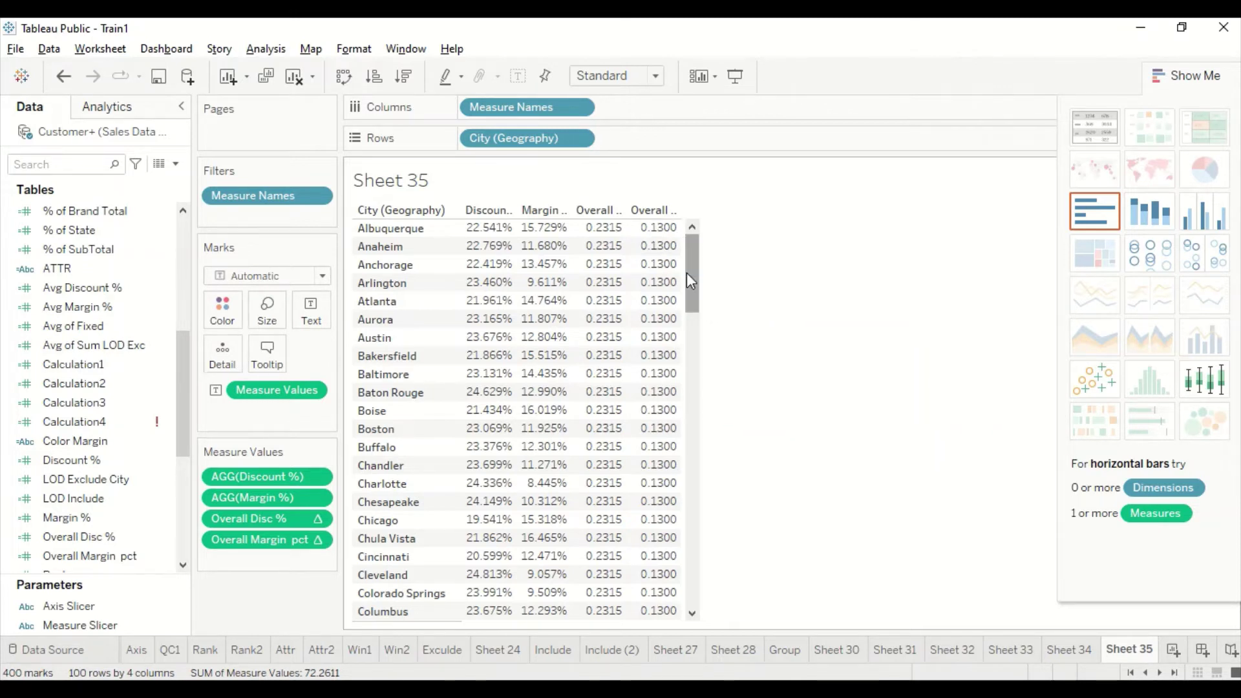
Create a new calculated field named Color Scatter.
{"action": "scroll", "coordinate": [103, 387], "scroll_direction": "up", "scroll_amount": 3}
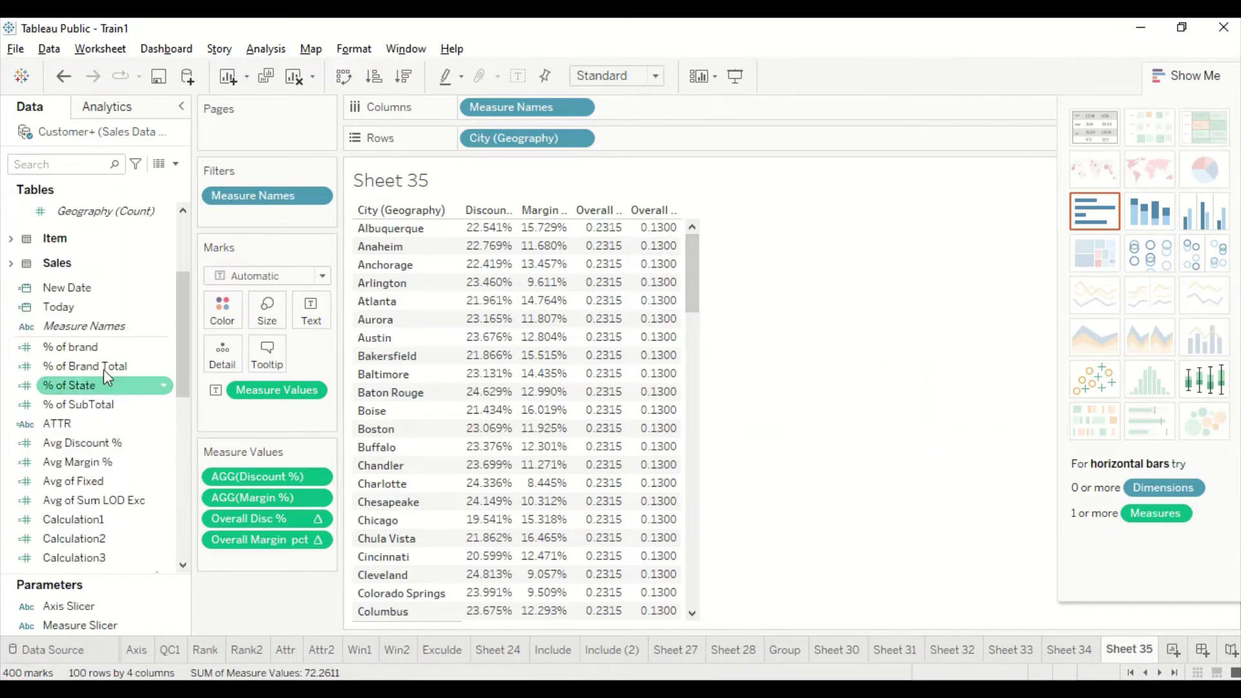
{"action": "left_click", "coordinate": [264, 49]}
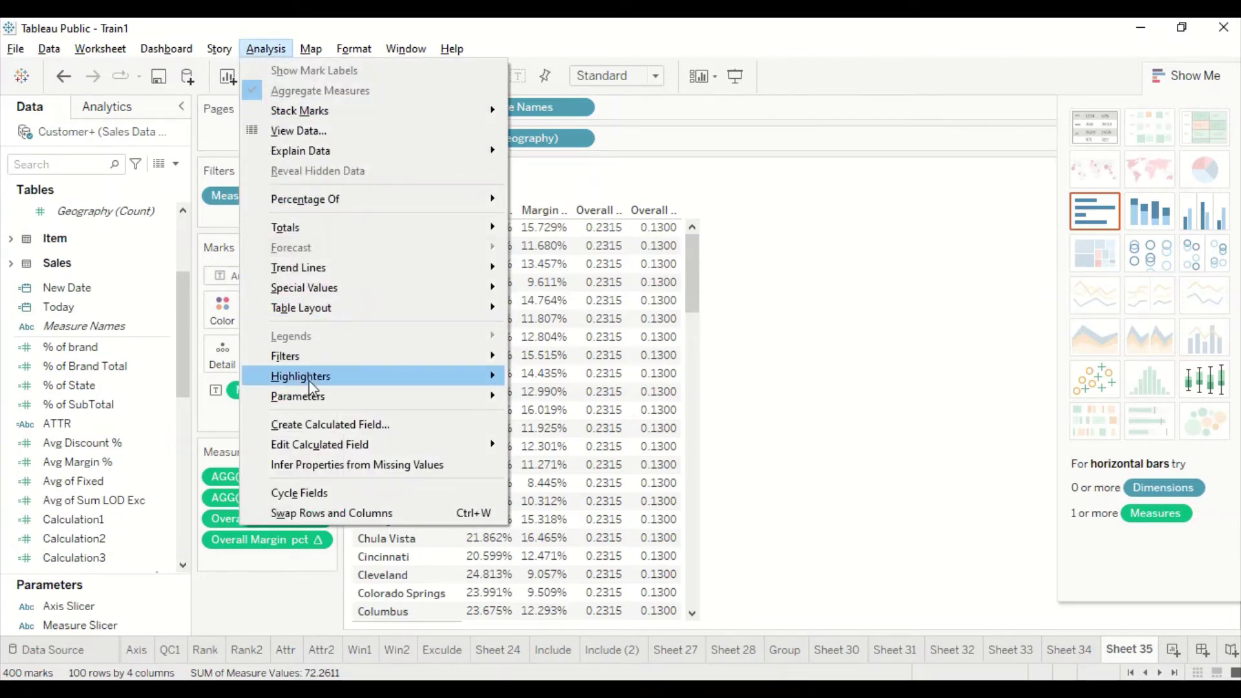
{"action": "left_click", "coordinate": [312, 425]}
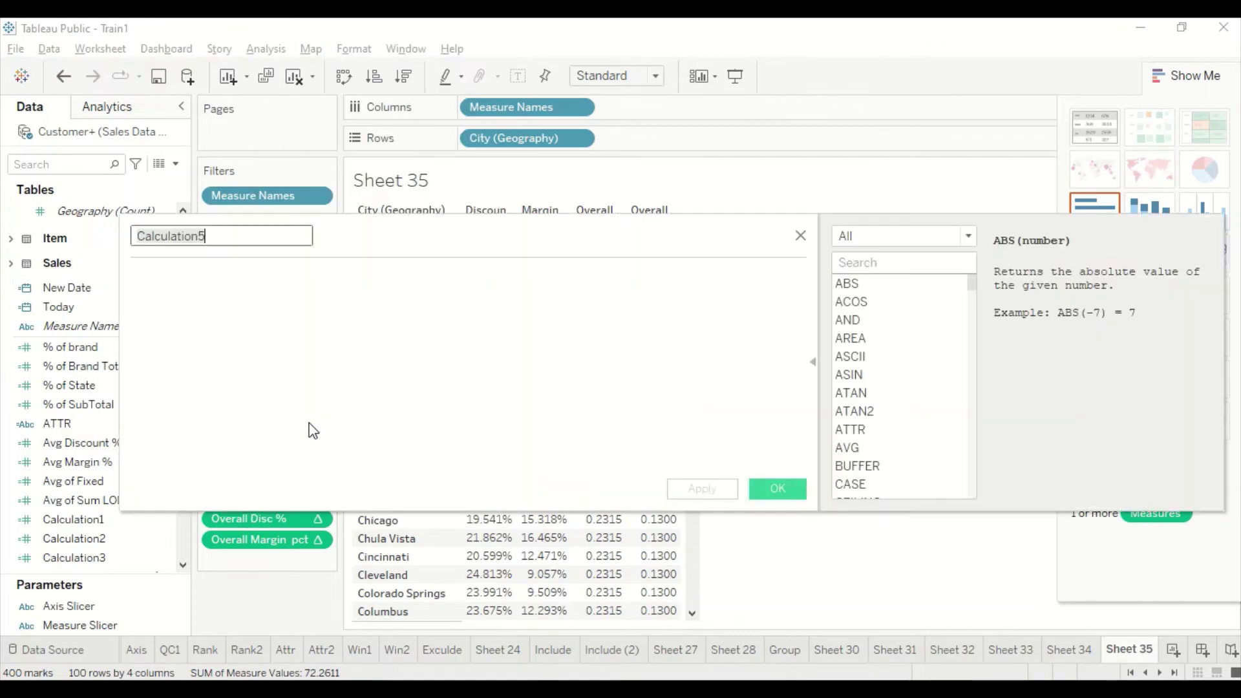
{"action": "left_click", "coordinate": [223, 239]}
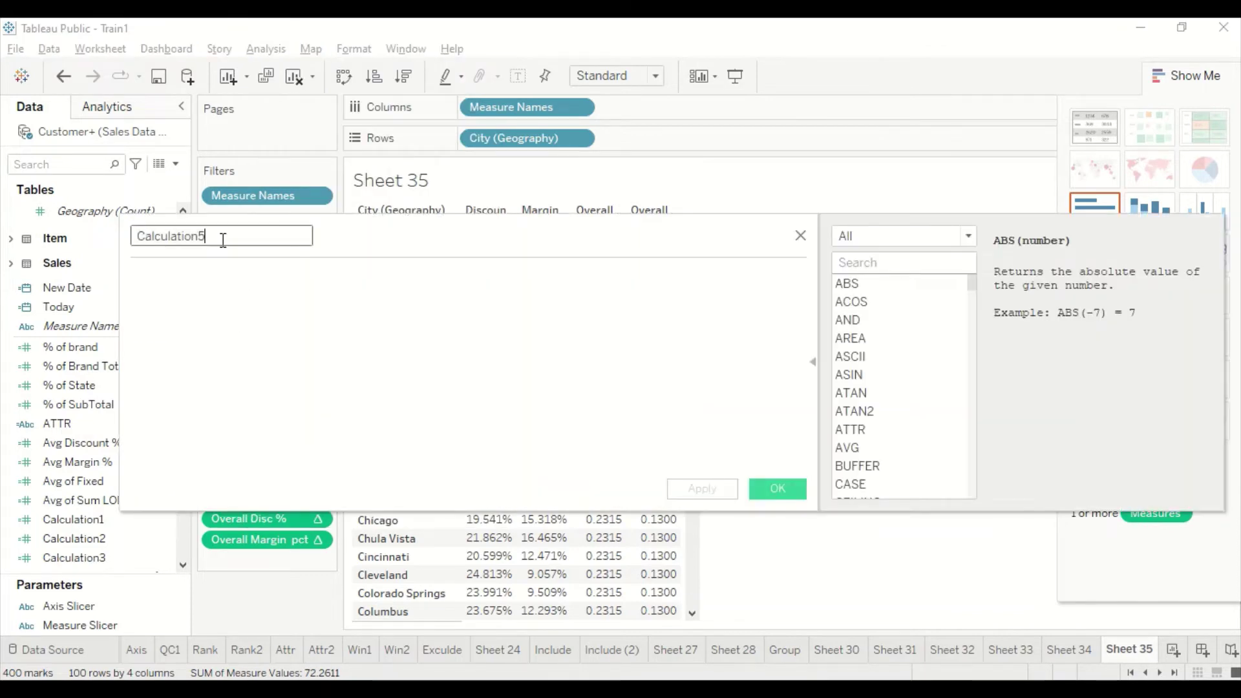
{"action": "double_click", "coordinate": [164, 239]}
{"action": "type", "text": "Colo"}
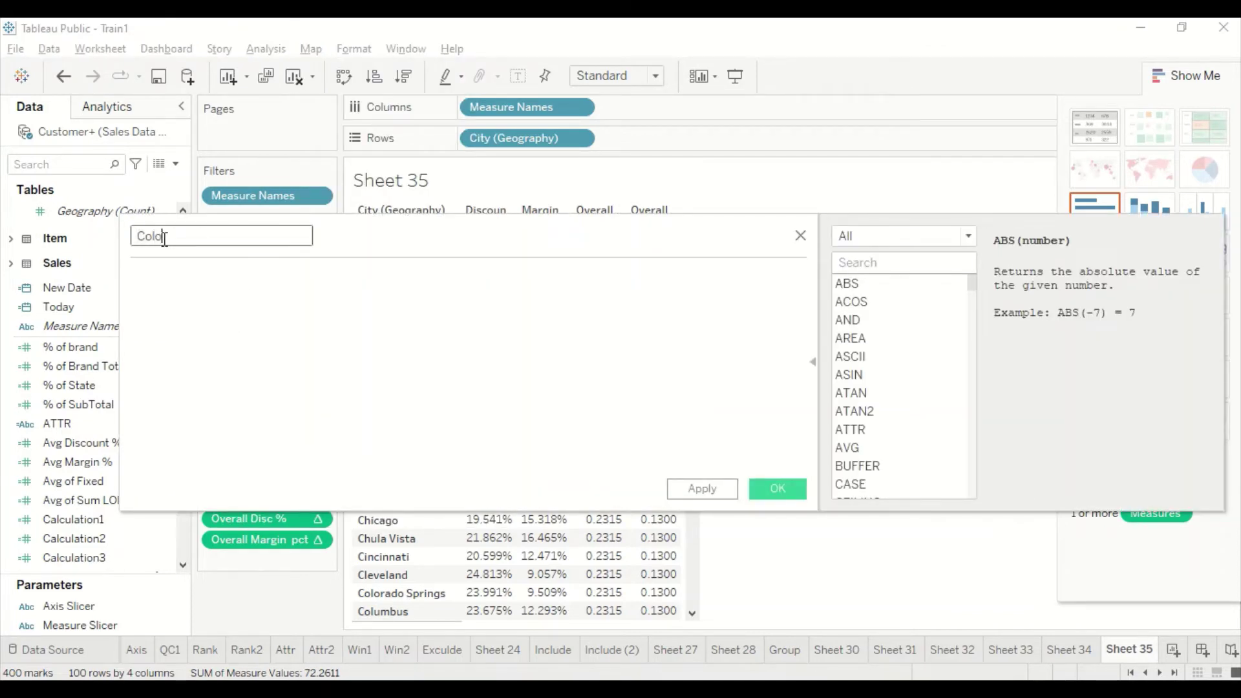
{"action": "type", "text": "r Scatter"}
Begin the Color Scatter formula with the condition If [Margin %] >= [Overall Margin pct].
{"action": "left_click", "coordinate": [157, 311]}
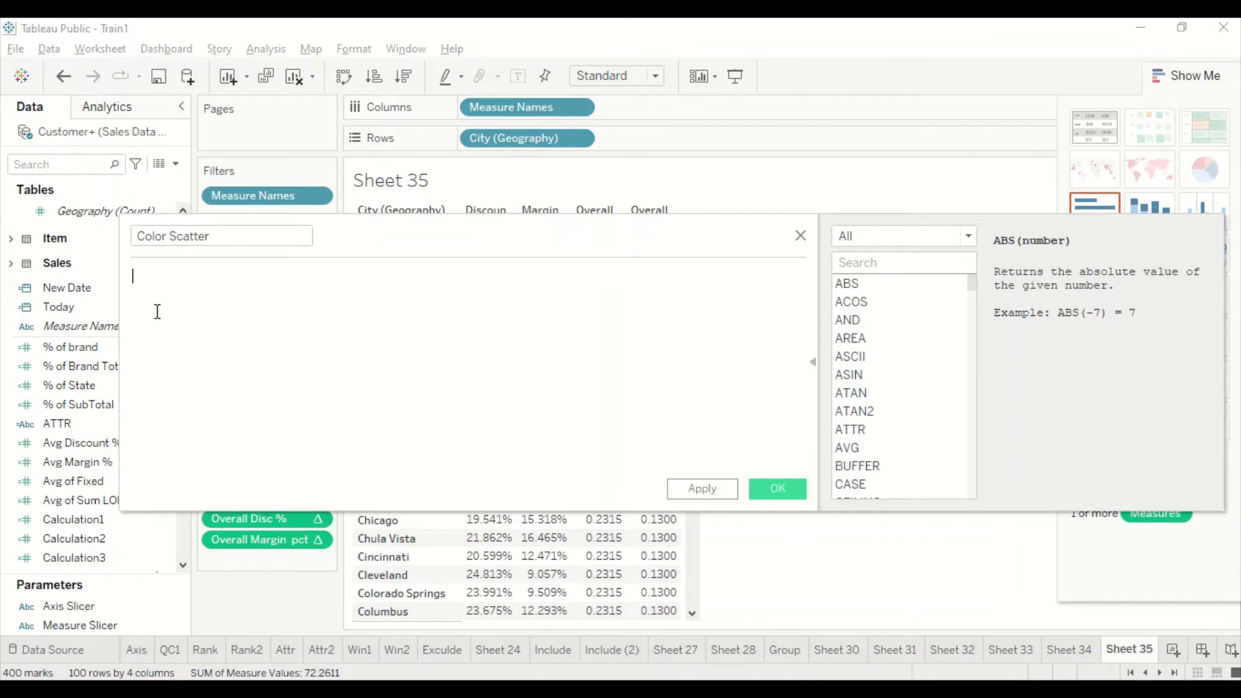
{"action": "type", "text": "If "}
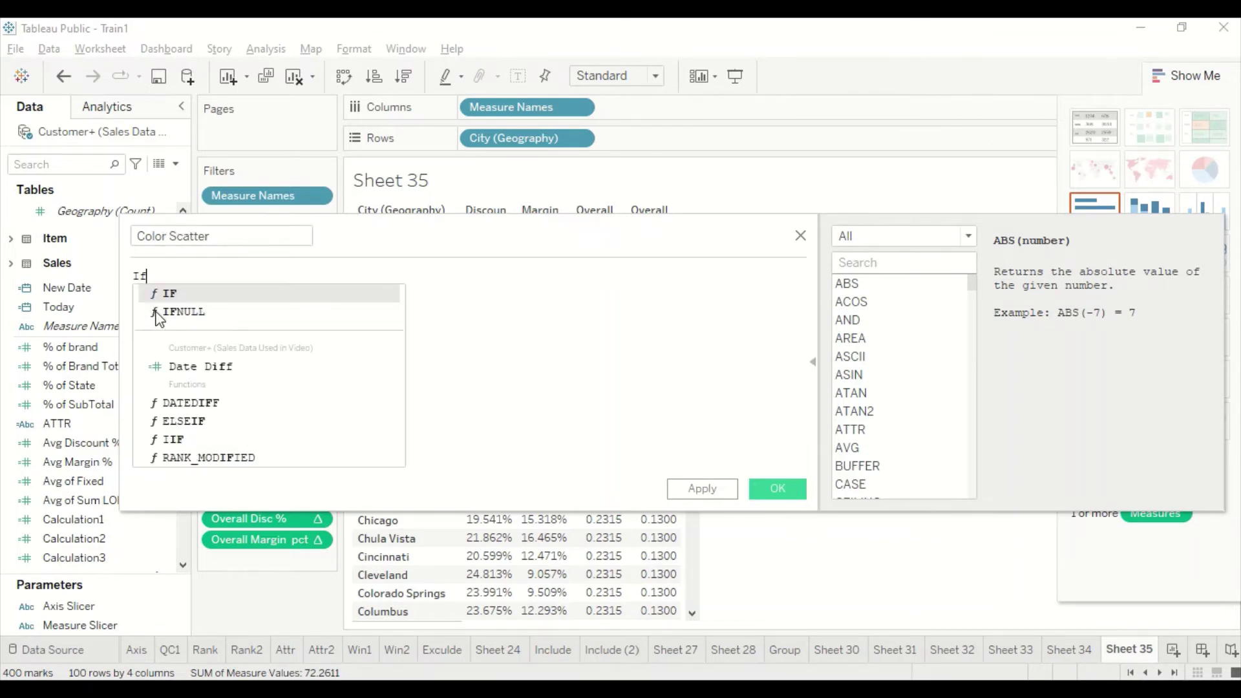
{"action": "type", "text": "[m"}
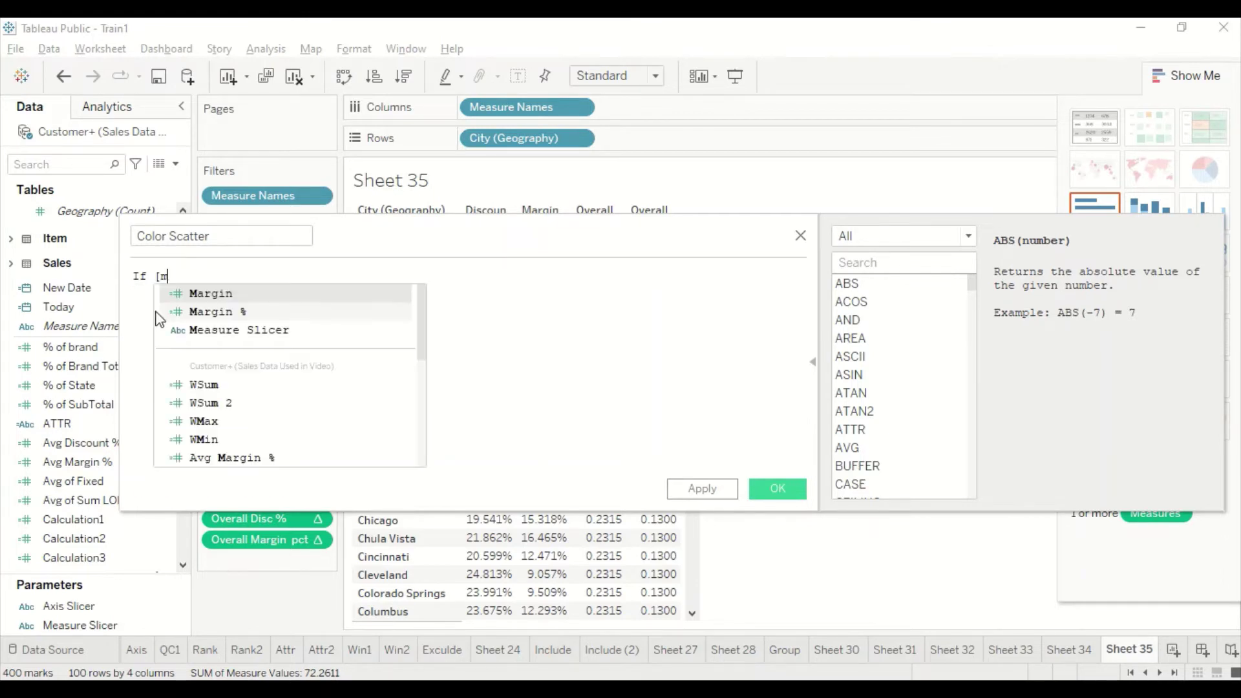
{"action": "left_click", "coordinate": [160, 315]}
{"action": "left_click", "coordinate": [157, 311]}
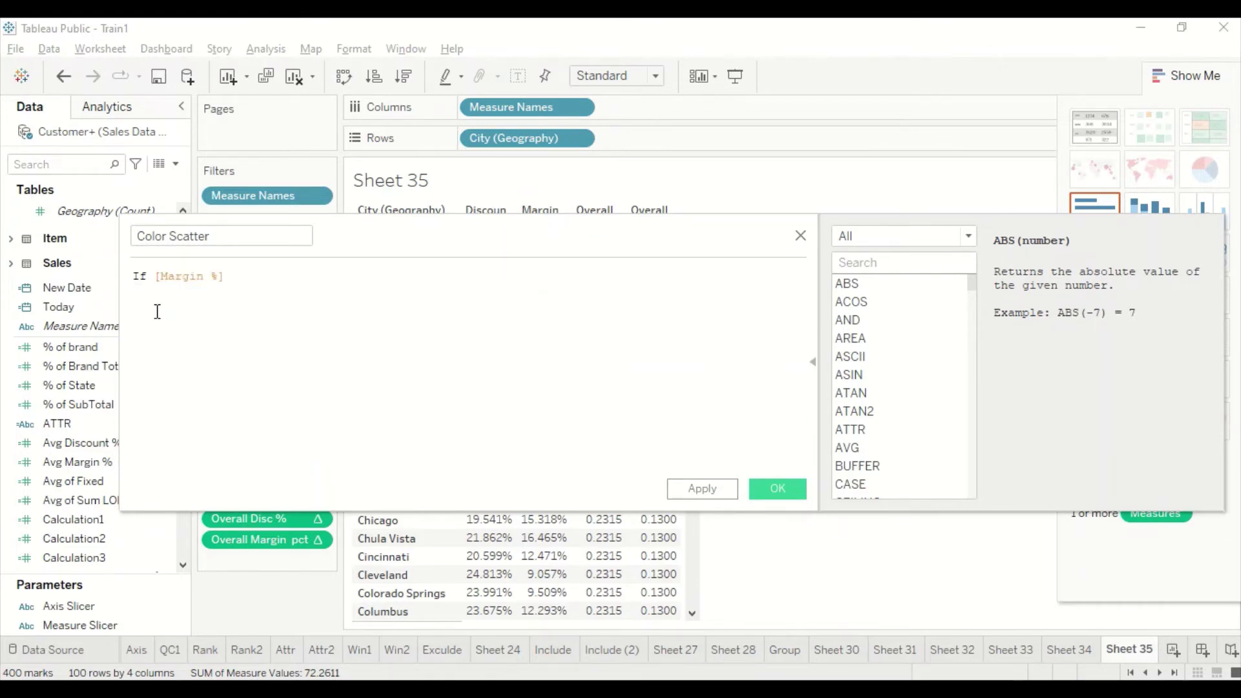
{"action": "type", "text": ">="}
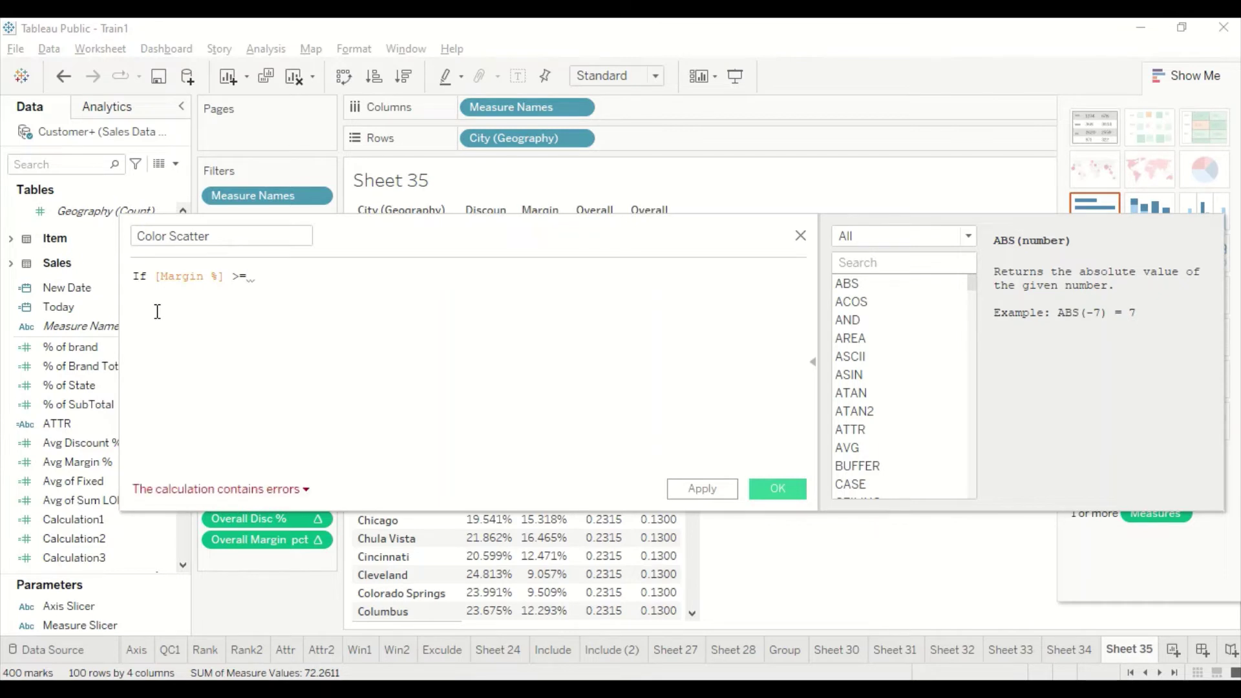
{"action": "type", "text": " [ma"}
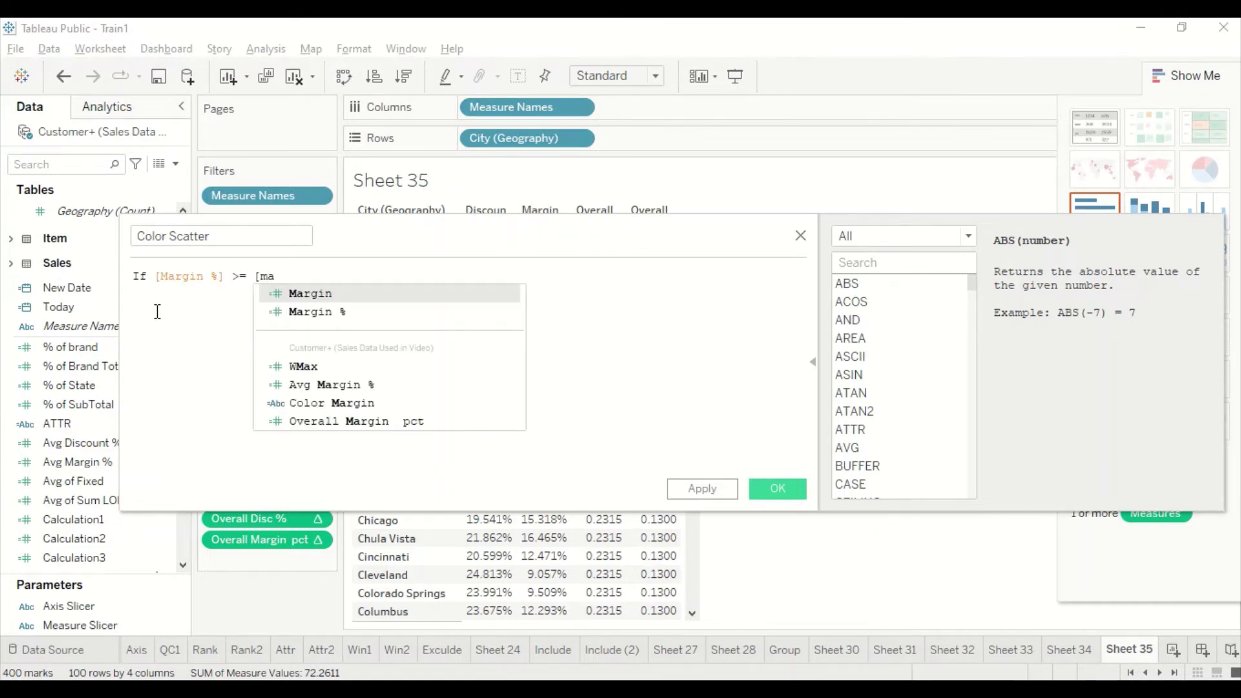
{"action": "key", "text": "Down"}
{"action": "key", "text": "Down"}
{"action": "key", "text": "Down"}
{"action": "key", "text": "Down"}
{"action": "key", "text": "Down"}
{"action": "key", "text": "Return"}
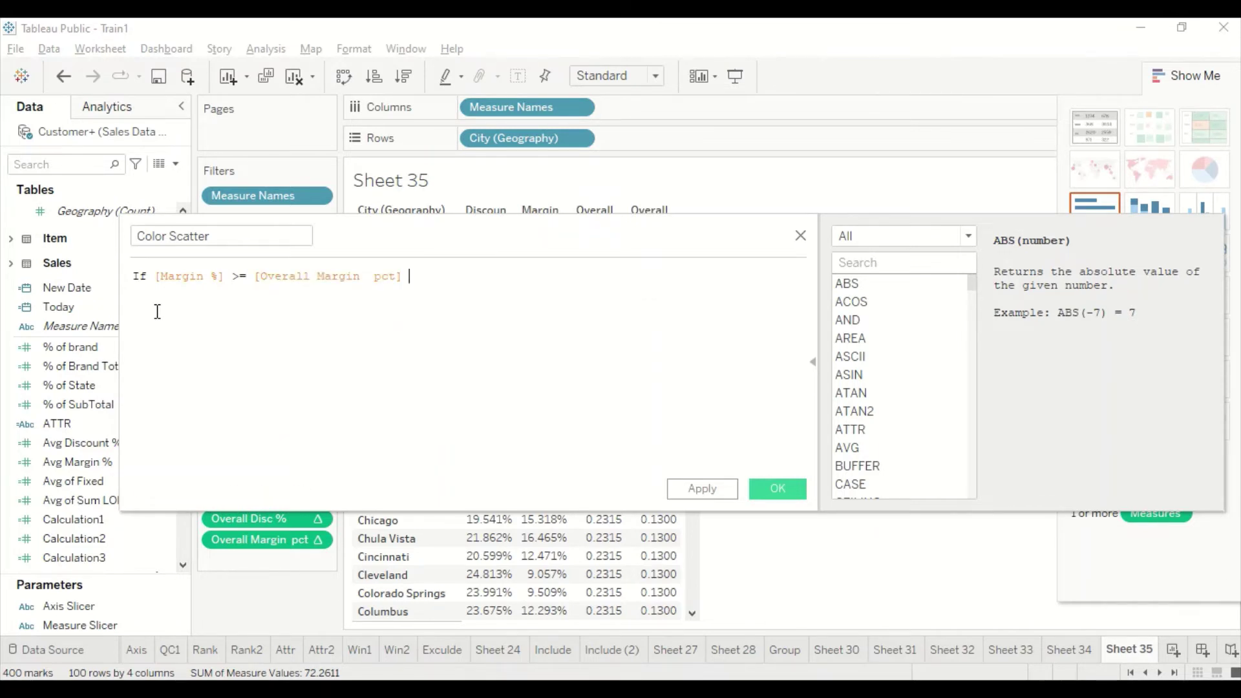
Extend the If condition with and [Discount %].
{"action": "type", "text": ","}
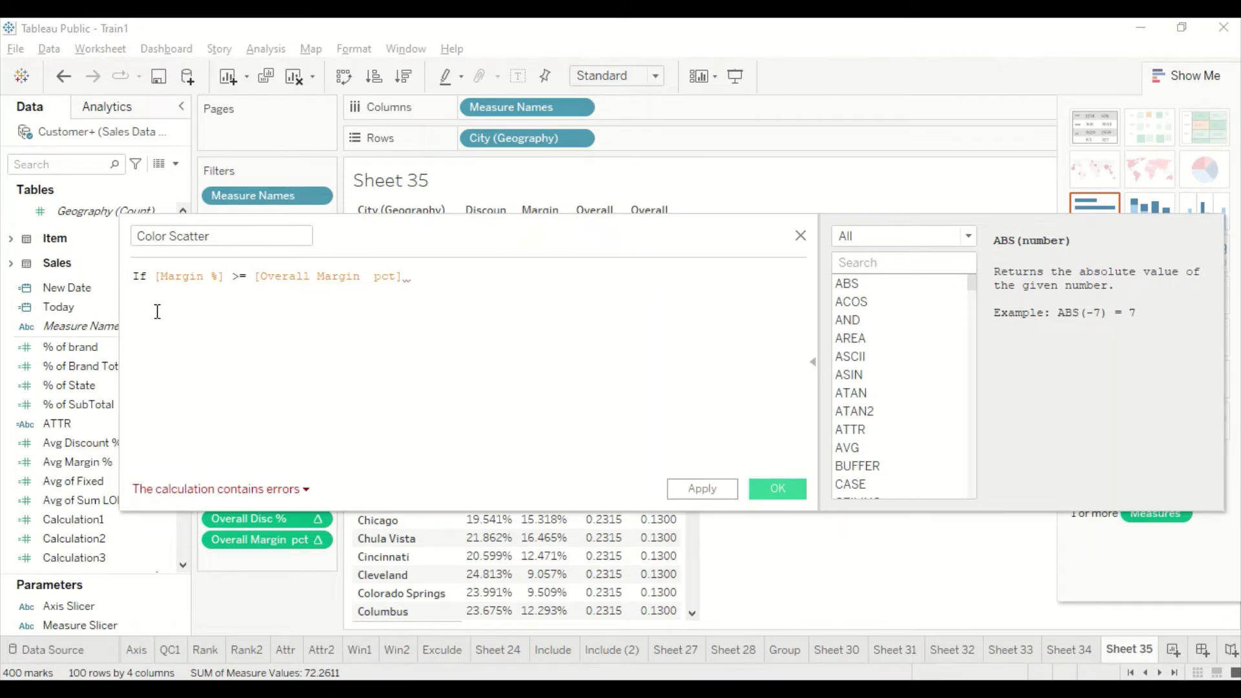
{"action": "type", "text": "and [d"}
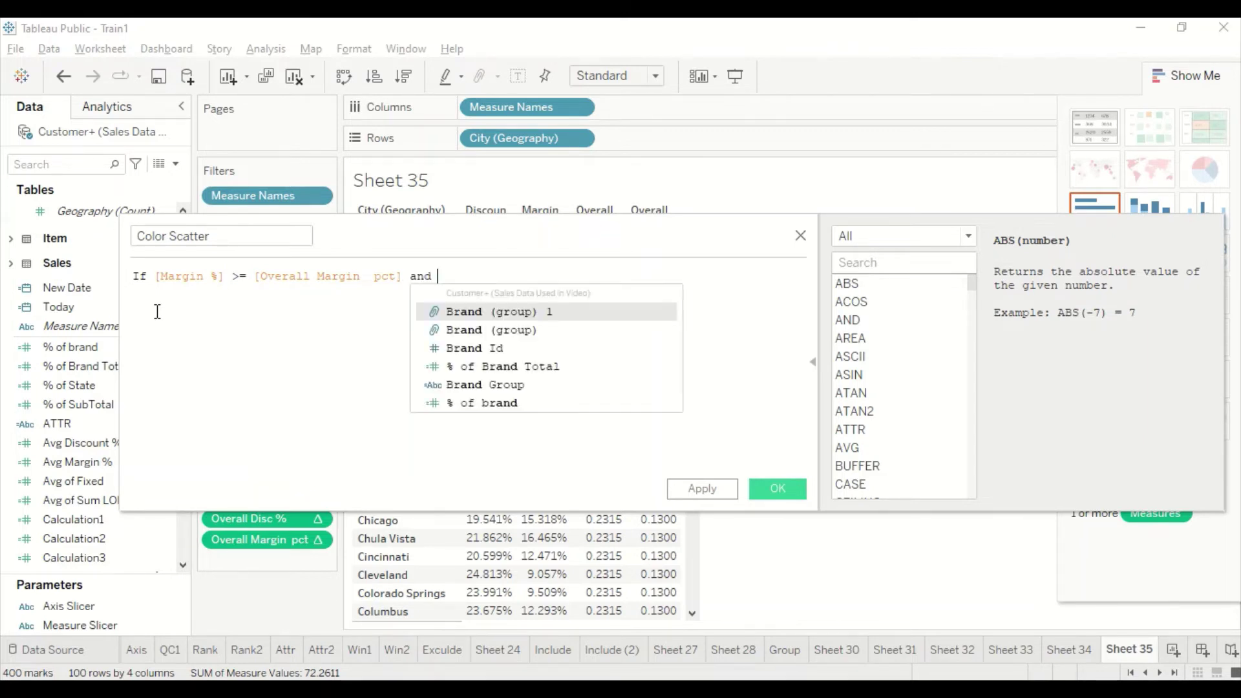
{"action": "key", "text": "Down"}
{"action": "key", "text": "Down"}
{"action": "key", "text": "Down"}
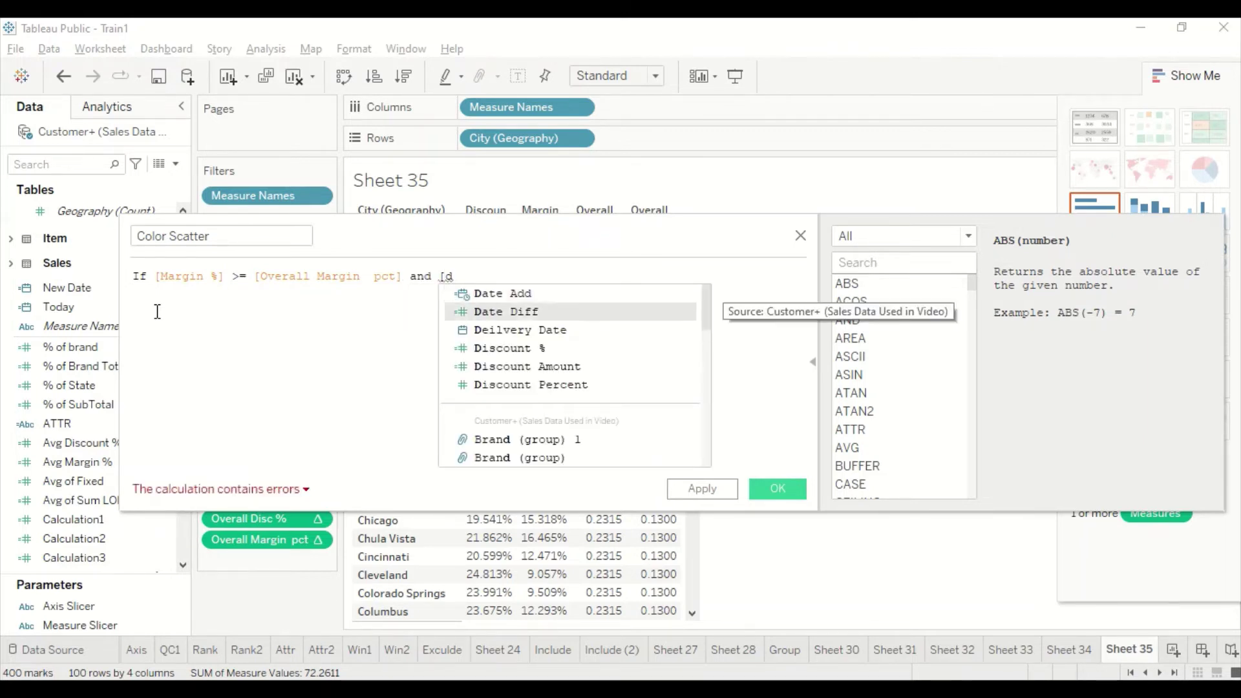
{"action": "key", "text": "Return"}
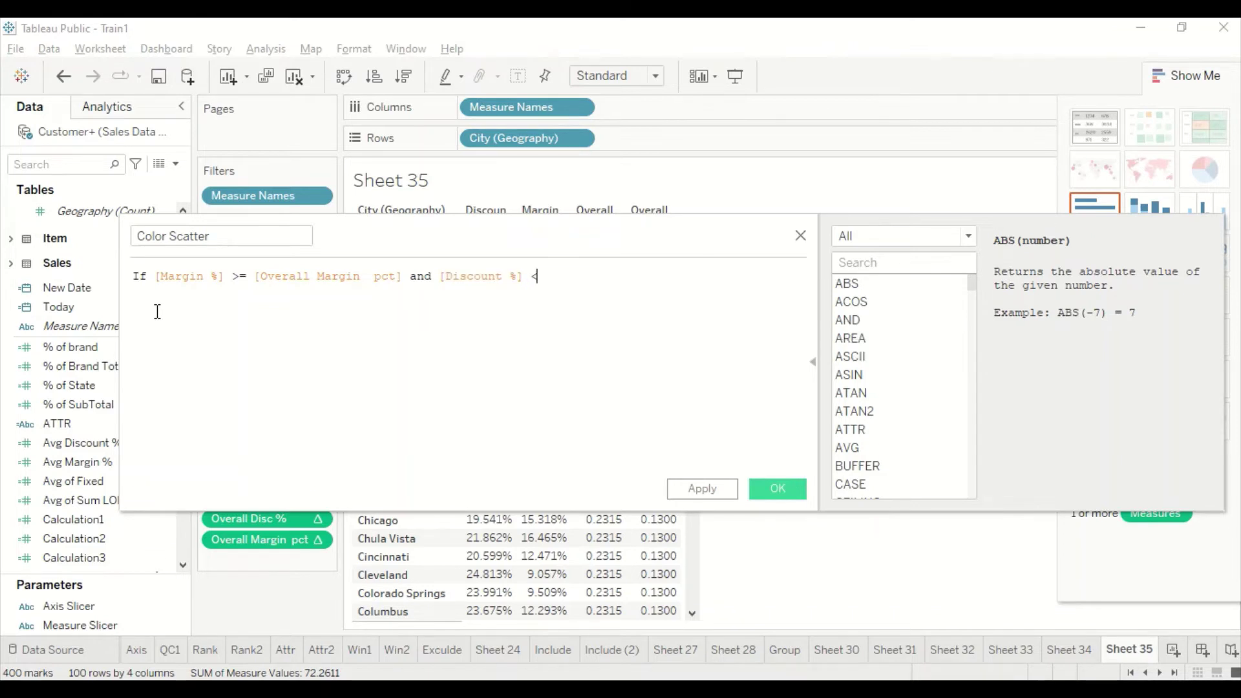
Complete the second half of the condition by comparing [Discount %] as less than [Overall Disc %].
{"action": "type", "text": "<["}
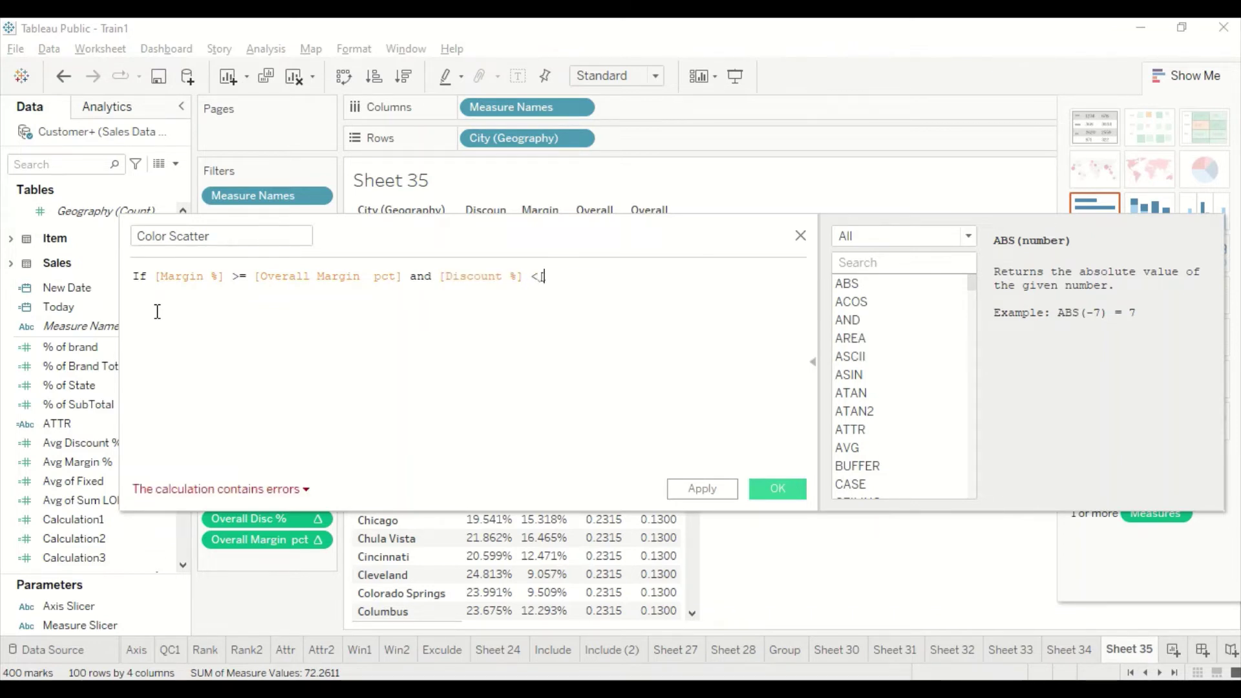
{"action": "type", "text": "dis"}
{"action": "key", "text": "Down"}
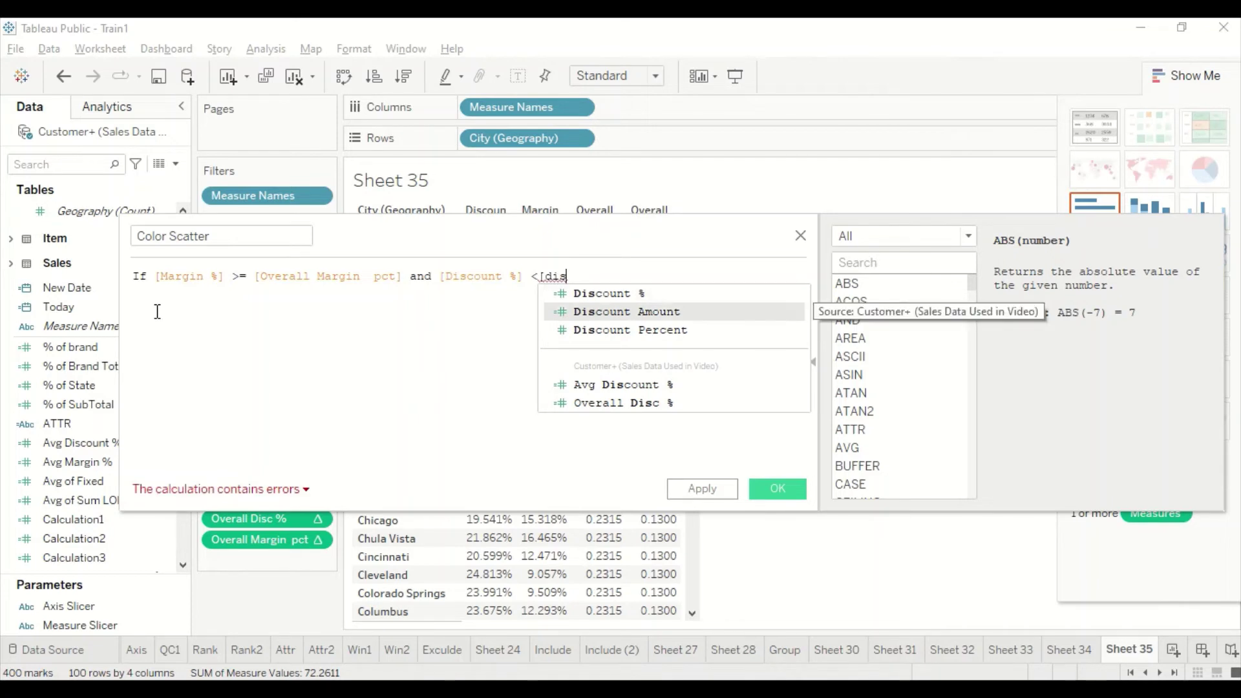
{"action": "key", "text": "BackSpace"}
{"action": "key", "text": "BackSpace"}
{"action": "key", "text": "BackSpace"}
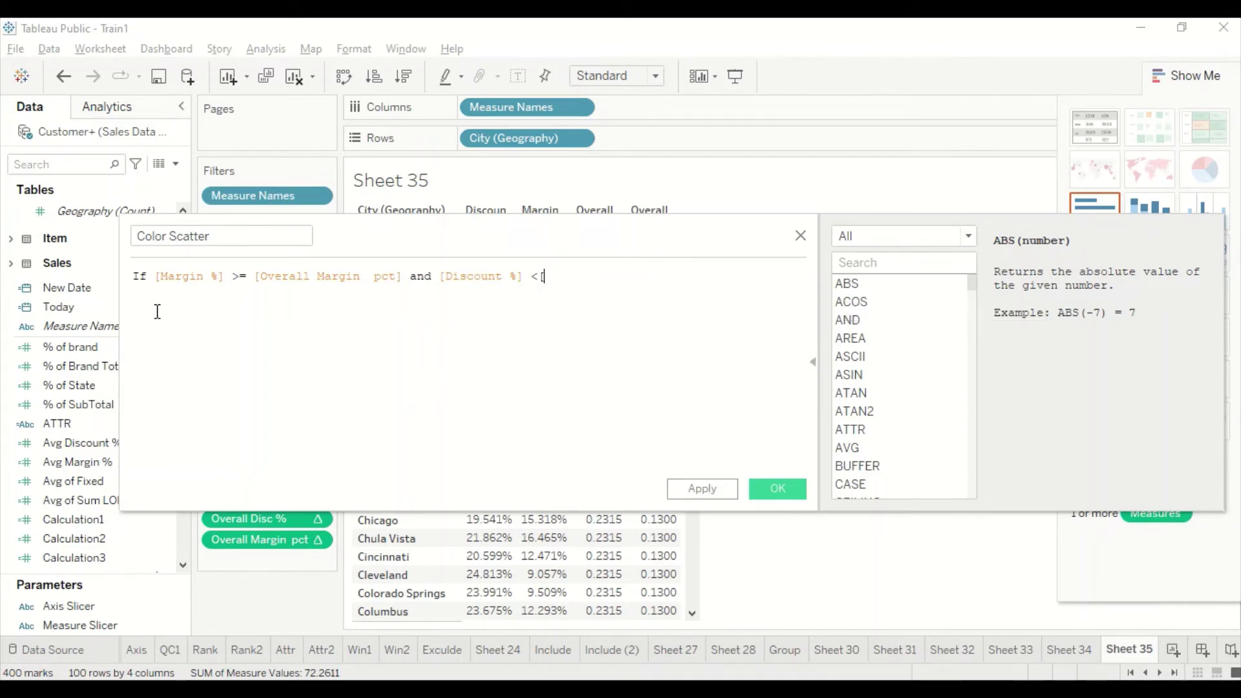
{"action": "type", "text": "ove"}
{"action": "key", "text": "BackSpace"}
{"action": "key", "text": "BackSpace"}
{"action": "key", "text": "BackSpace"}
{"action": "type", "text": "ove"}
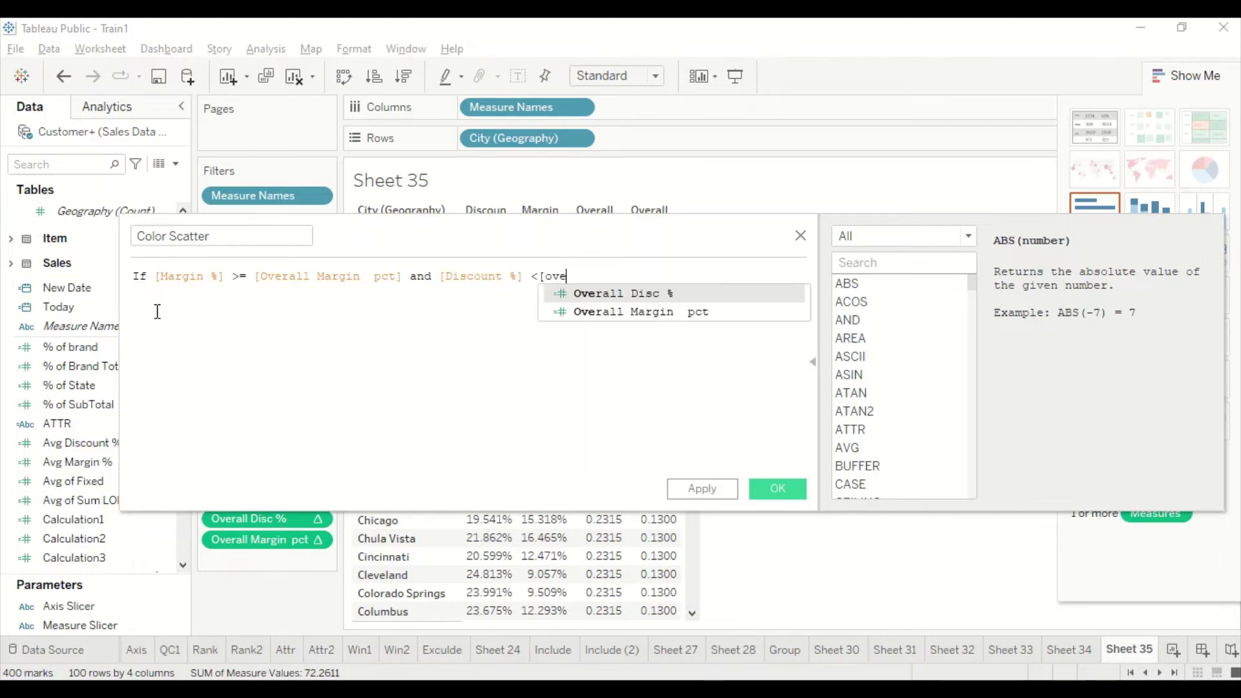
{"action": "key", "text": "Return"}
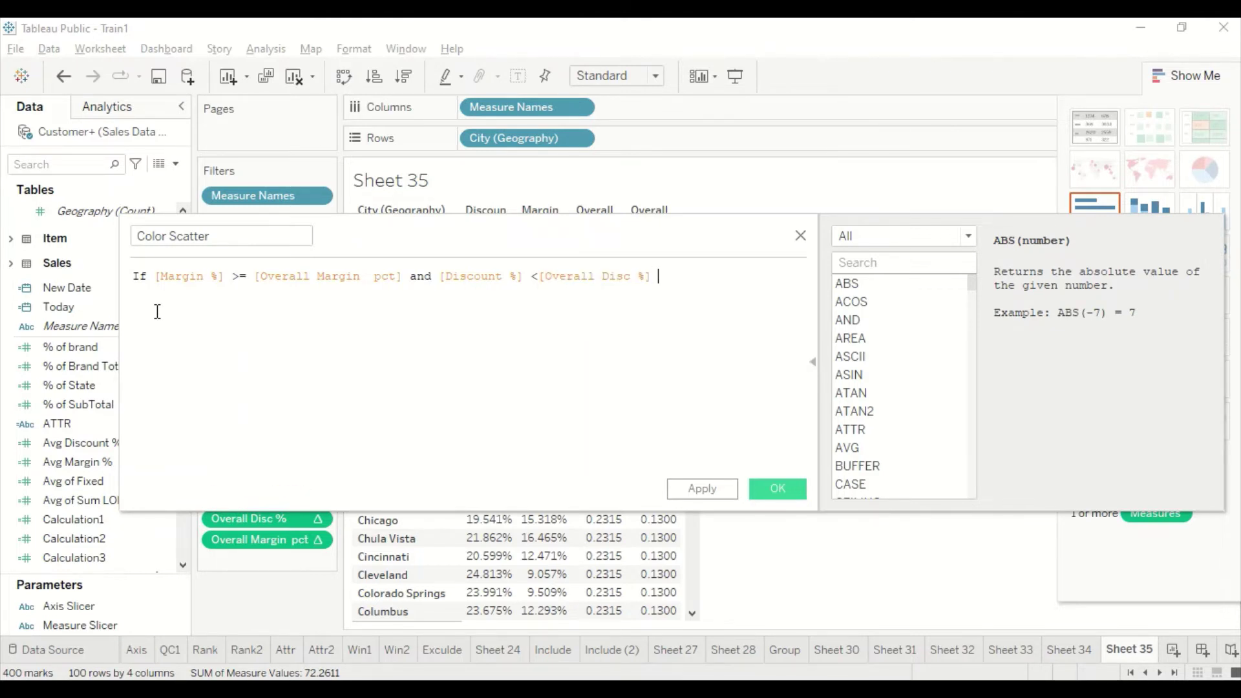
Return "Green" for the first condition with then, and start an ELSEIF branch on a new line.
{"action": "type", "text": "then "}
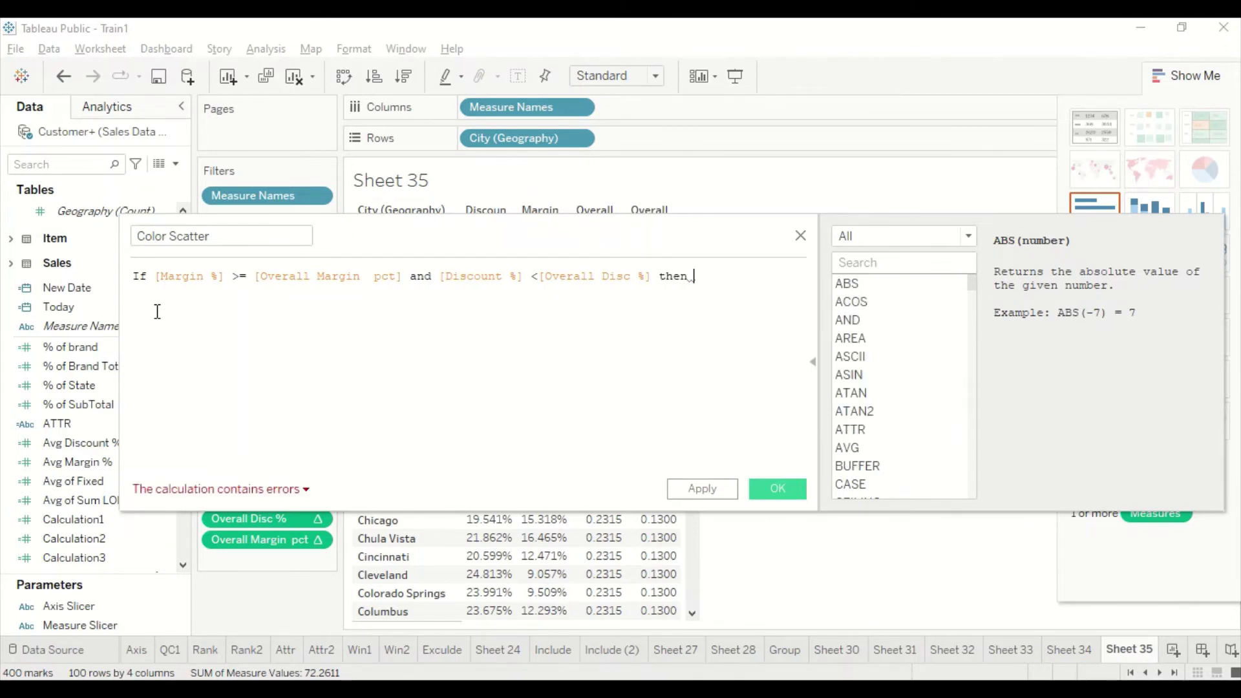
{"action": "type", "text": "\"\""}
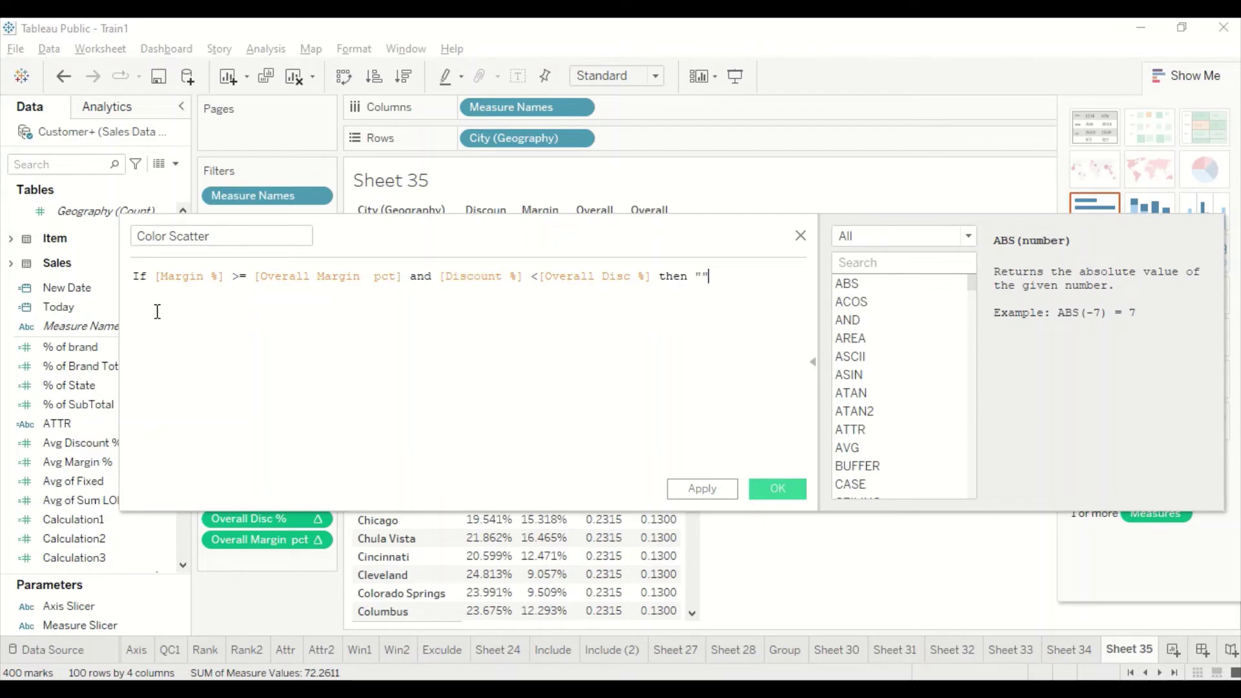
{"action": "type", "text": "Green"}
{"action": "key", "text": "Return"}
{"action": "type", "text": "else"}
{"action": "key", "text": "Down"}
{"action": "key", "text": "Return"}
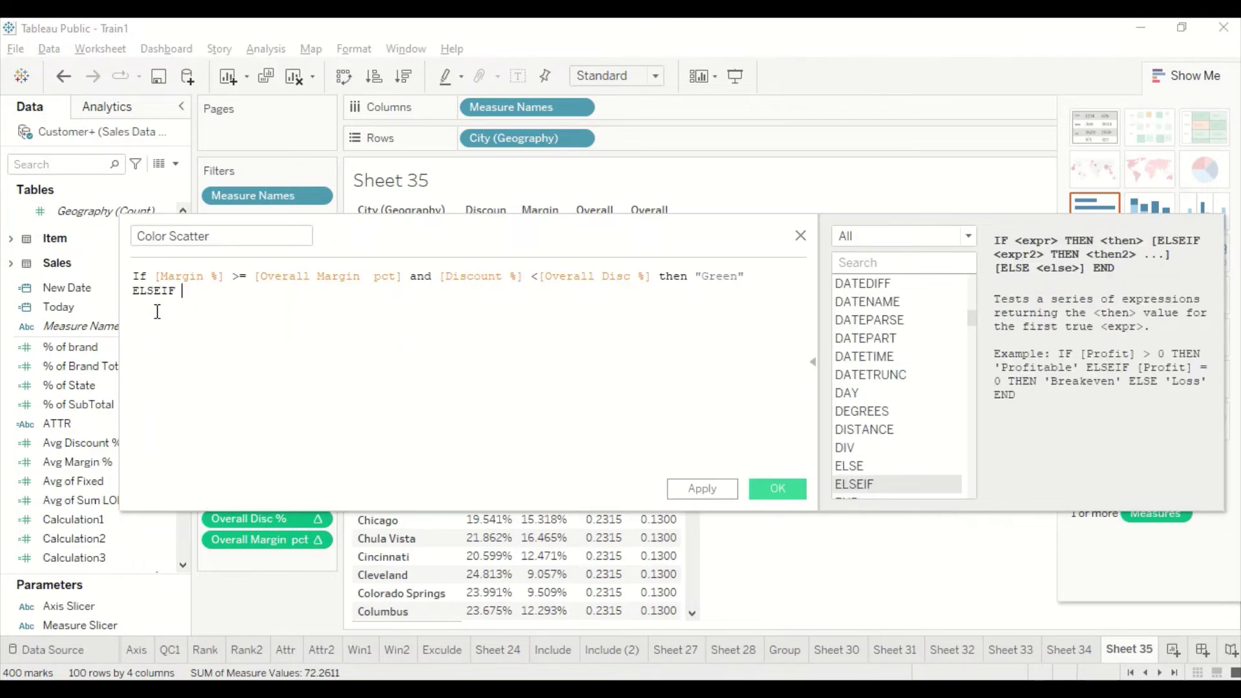
{"action": "left_click_drag", "start_coordinate": [750, 277], "coordinate": [83, 266]}
{"action": "left_click", "coordinate": [195, 298]}
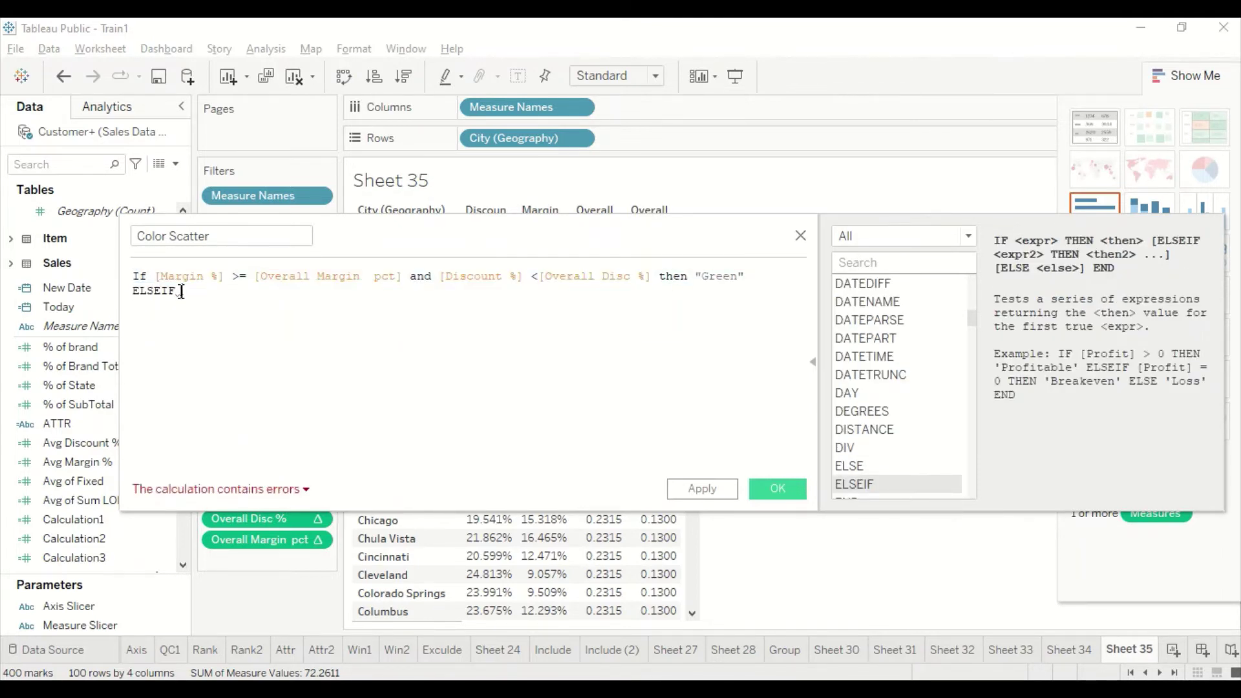
{"action": "key", "text": "BackSpace"}
{"action": "key", "text": "BackSpace"}
{"action": "type", "text": "Sum([Margin])/sum([Net Sales])"}
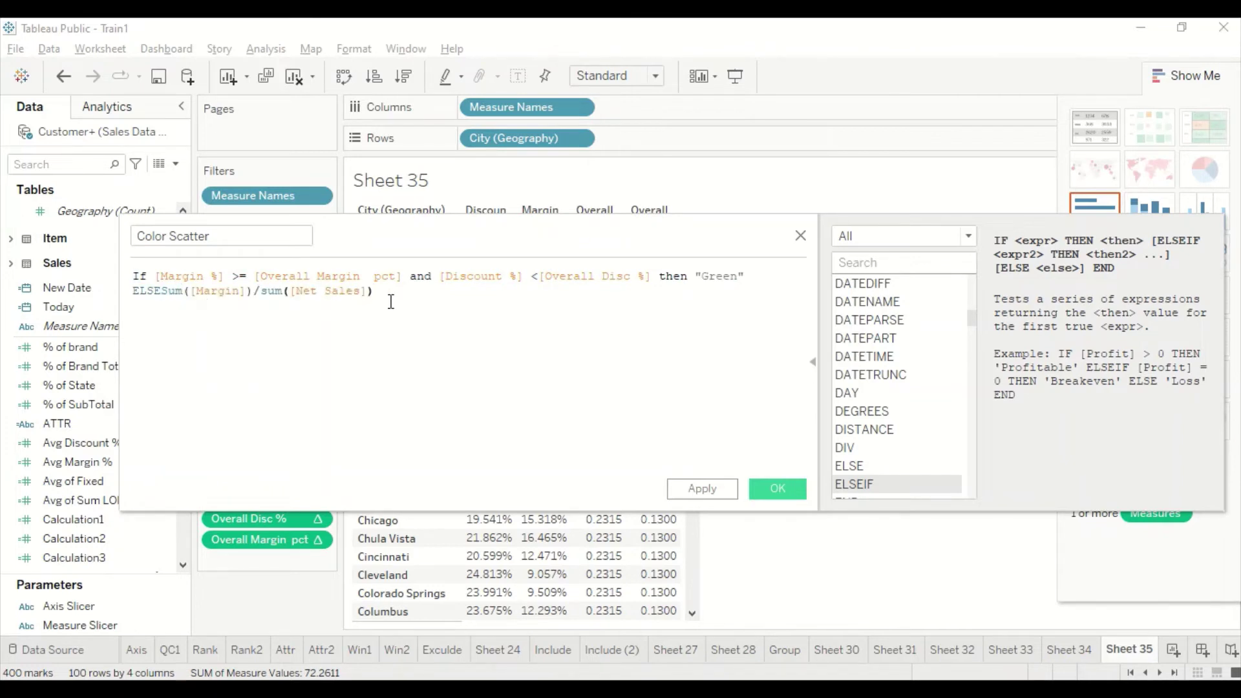
{"action": "key", "text": "ctrl+z"}
{"action": "key", "text": "ctrl+z"}
Copy the complete first If line and insert it after ELSE so it forms the ELSEIf branch.
{"action": "left_click_drag", "start_coordinate": [760, 276], "coordinate": [132, 276]}
{"action": "key", "text": "ctrl+c"}
{"action": "left_click", "coordinate": [178, 296]}
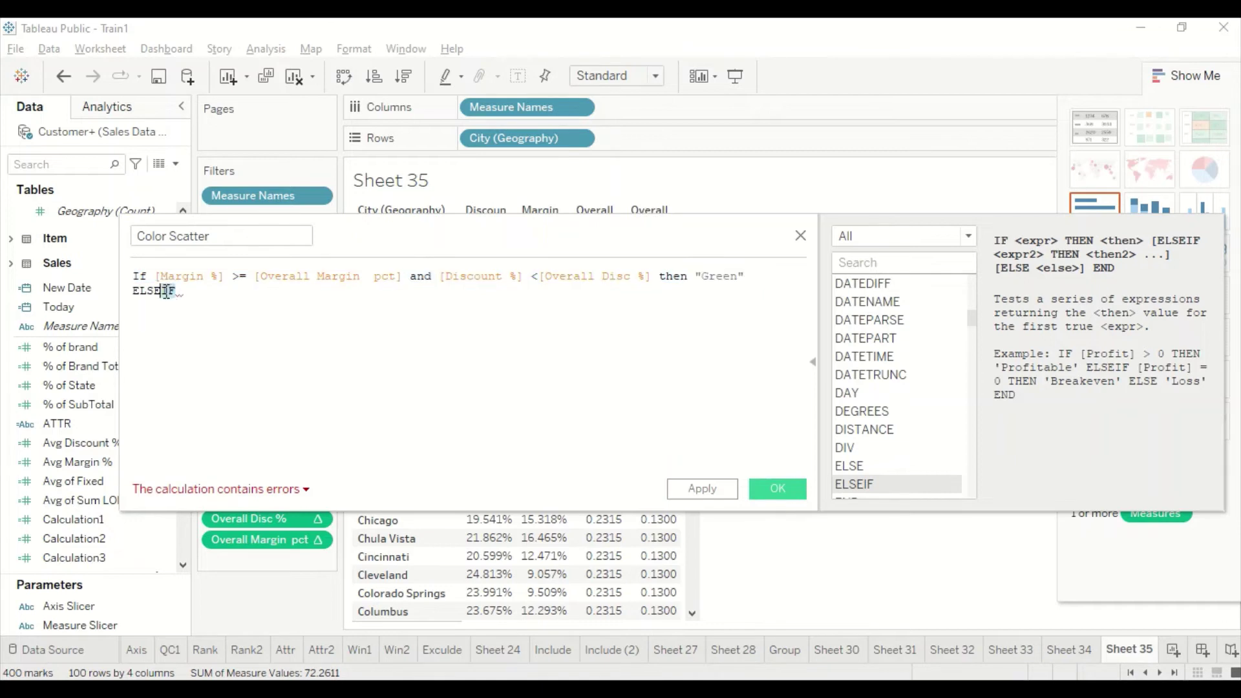
{"action": "key", "text": "BackSpace"}
{"action": "key", "text": "BackSpace"}
{"action": "key", "text": "ctrl+v"}
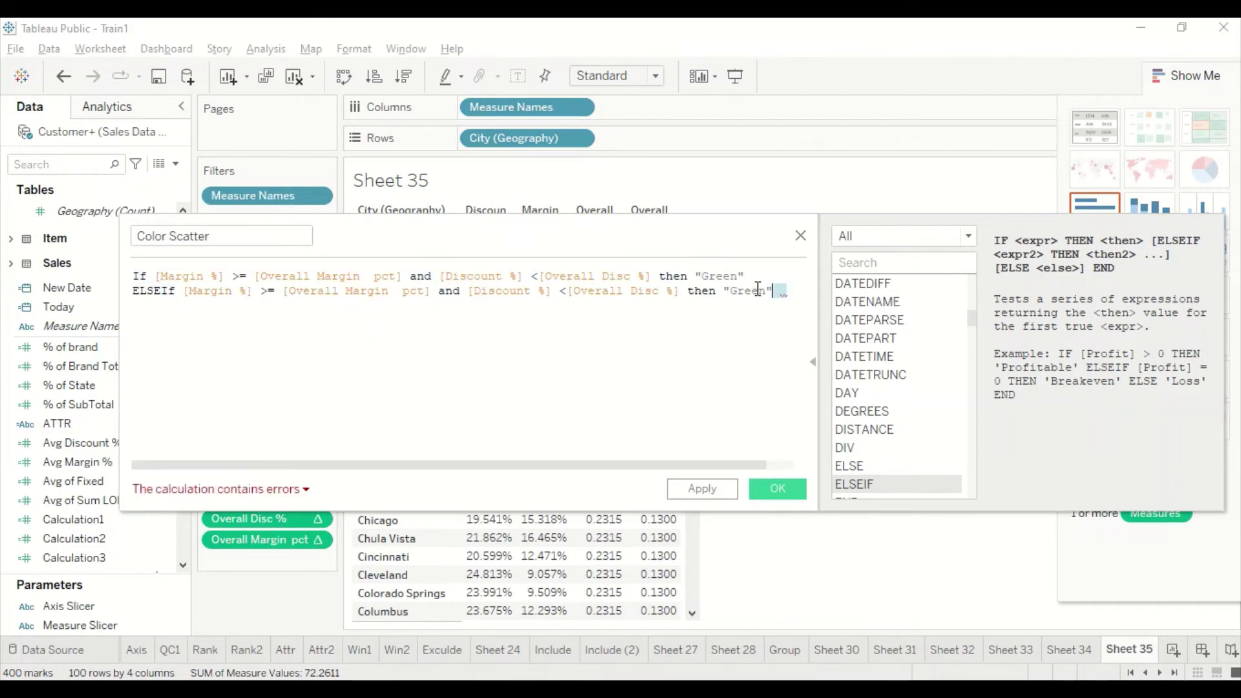
Duplicate the ELSEIf line twice below itself and close the Color Scatter formula with end.
{"action": "key", "text": "shift+Home"}
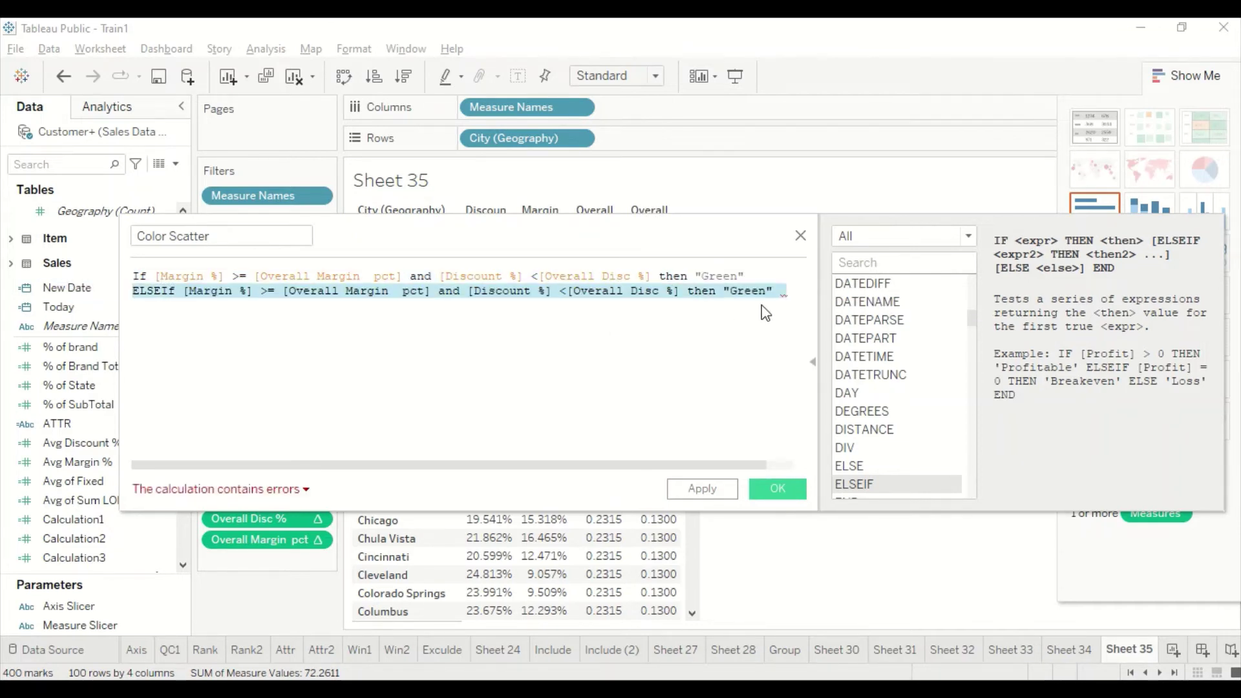
{"action": "left_click", "coordinate": [785, 292]}
{"action": "key", "text": "Return"}
{"action": "key", "text": "ctrl+v"}
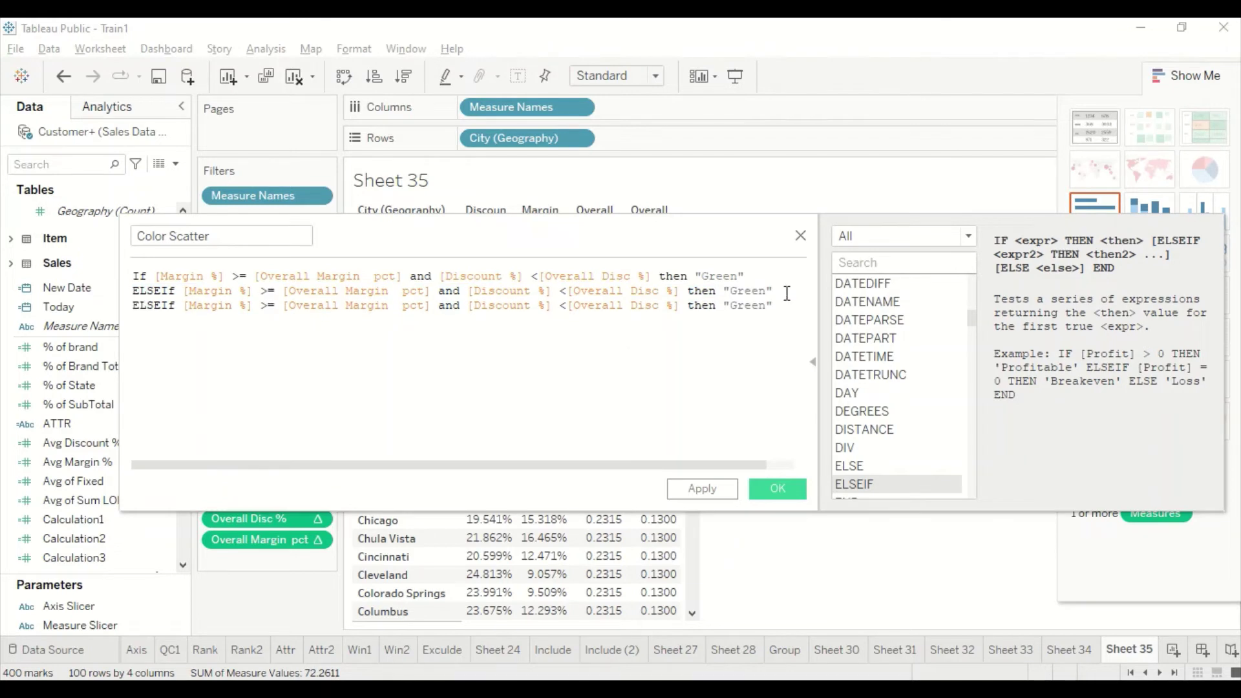
{"action": "key", "text": "ctrl+v"}
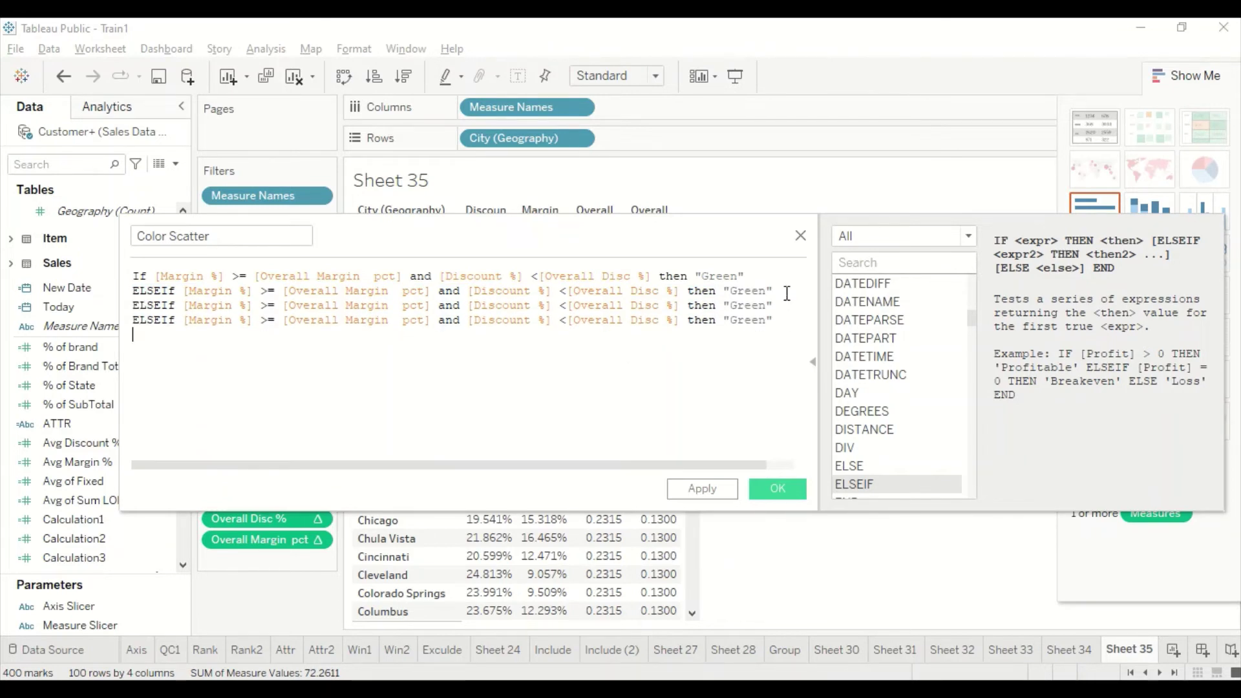
{"action": "key", "text": "Return"}
{"action": "type", "text": "end"}
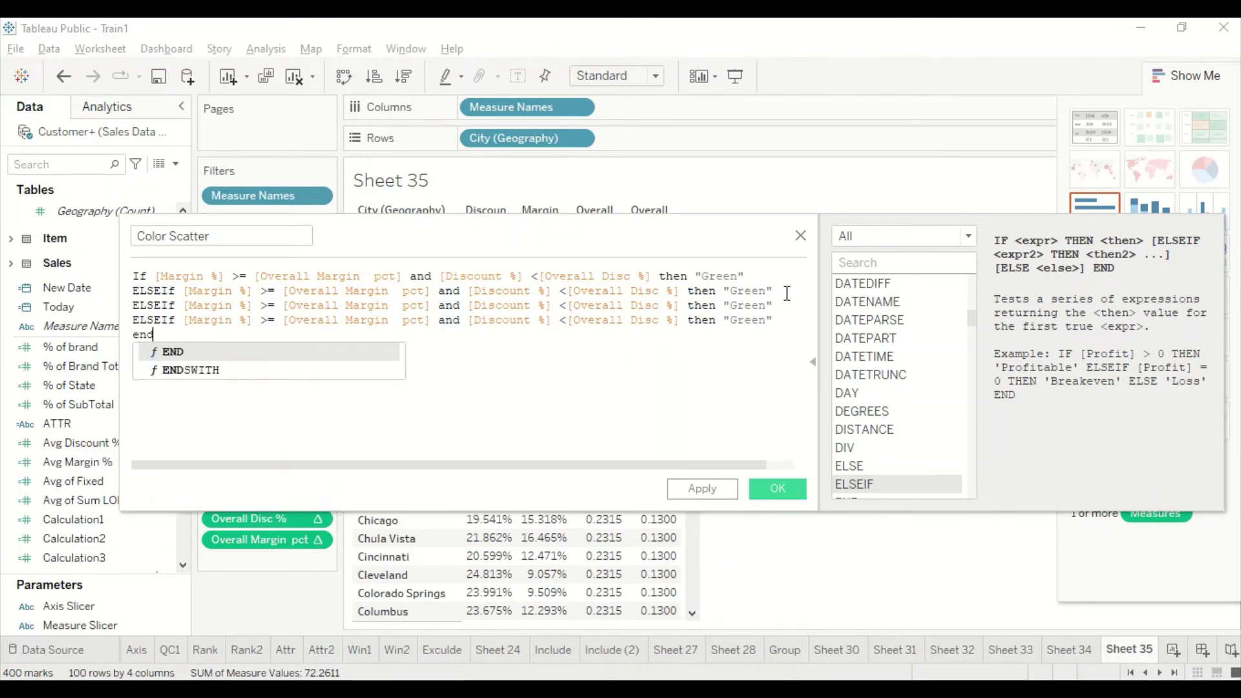
{"action": "left_click", "coordinate": [654, 364]}
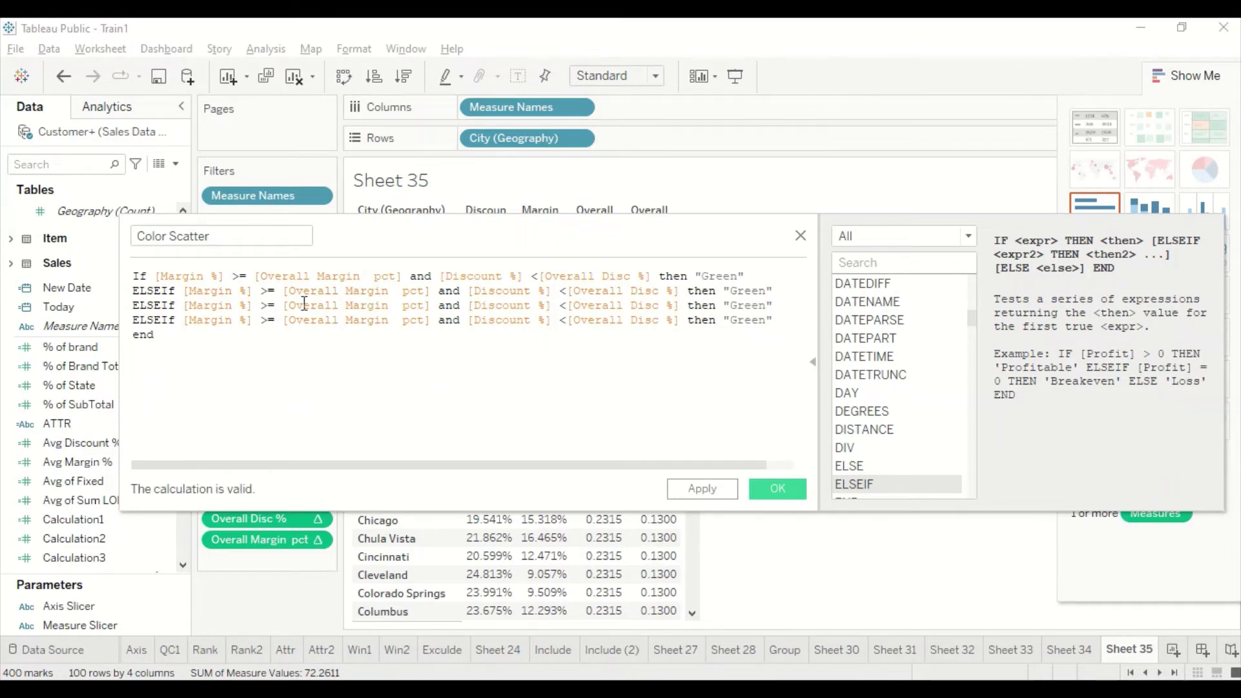
Change the discount comparison in the first ELSEIf line to >= [Overall Disc %].
{"action": "left_click", "coordinate": [564, 291]}
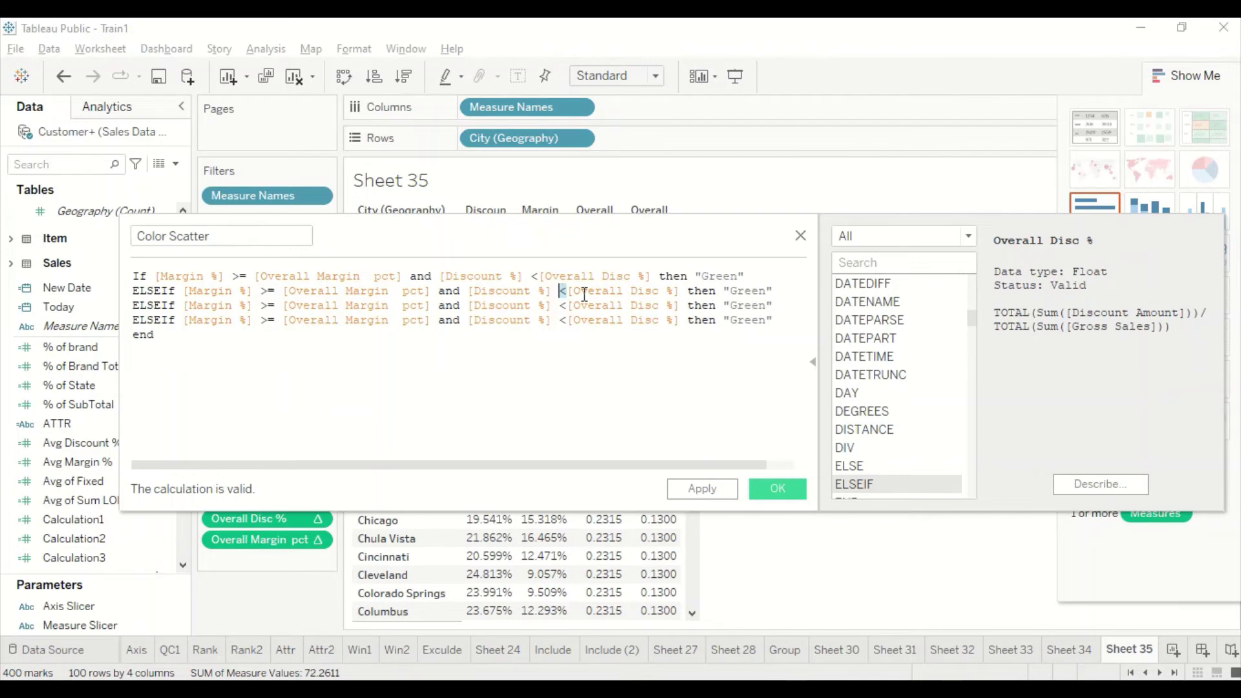
{"action": "type", "text": ">="}
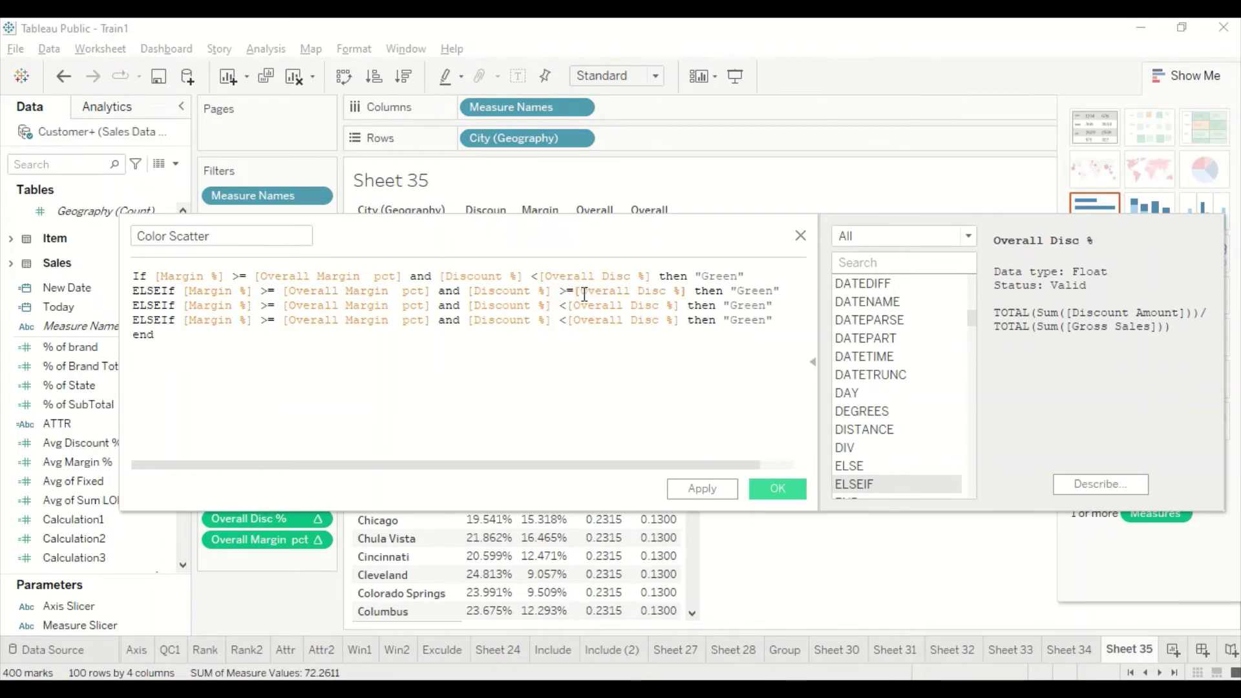
Return "Blue" from the first ELSEIf branch and set the margin comparison in the last two ELSEIf branches to <.
{"action": "double_click", "coordinate": [760, 289]}
{"action": "type", "text": "Blue"}
{"action": "double_click", "coordinate": [266, 305]}
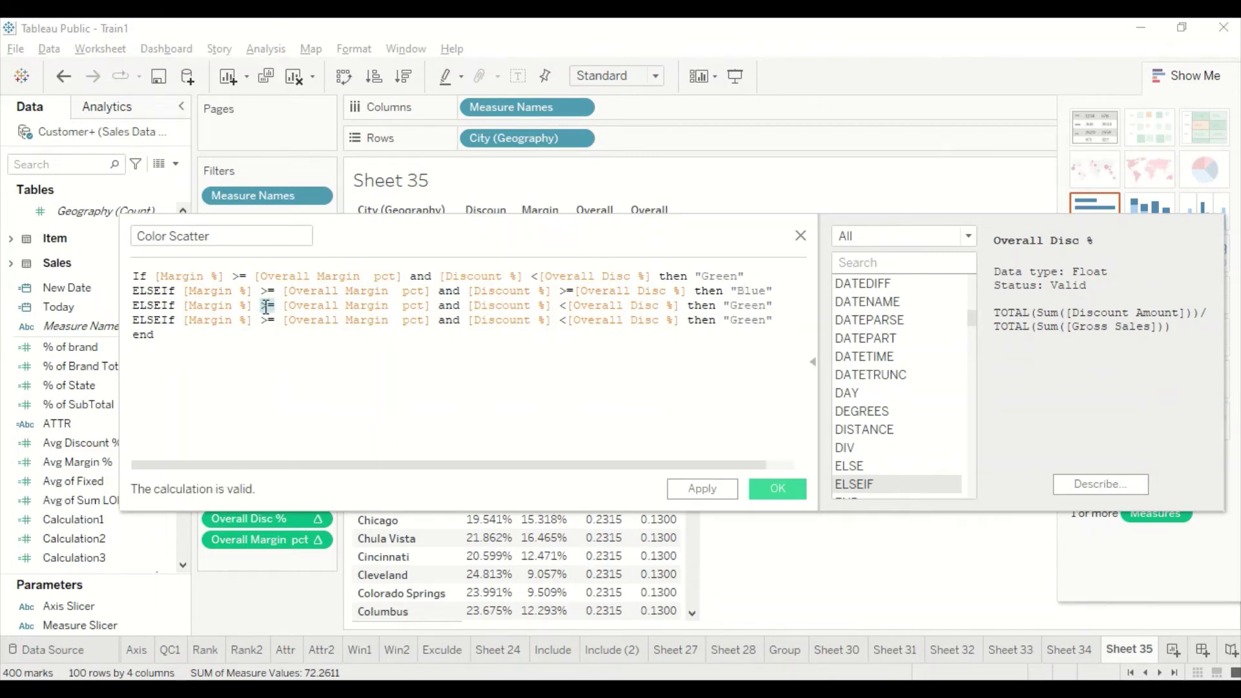
{"action": "type", "text": "<"}
{"action": "double_click", "coordinate": [265, 320]}
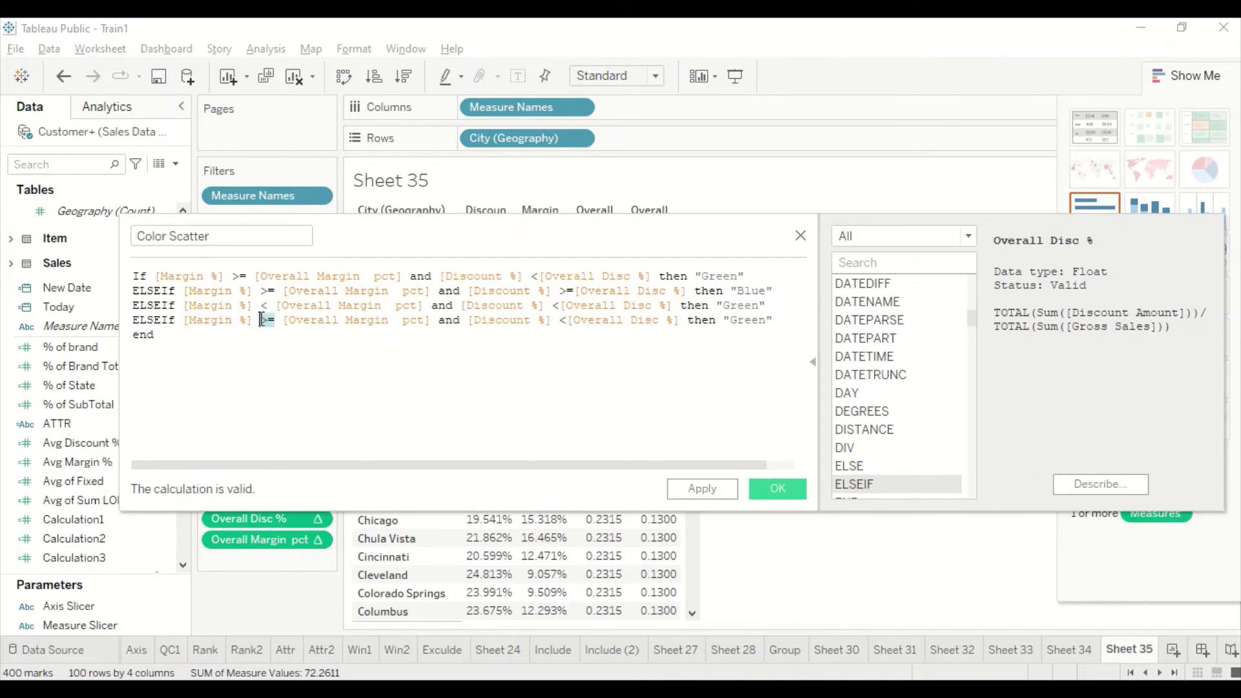
{"action": "type", "text": "<"}
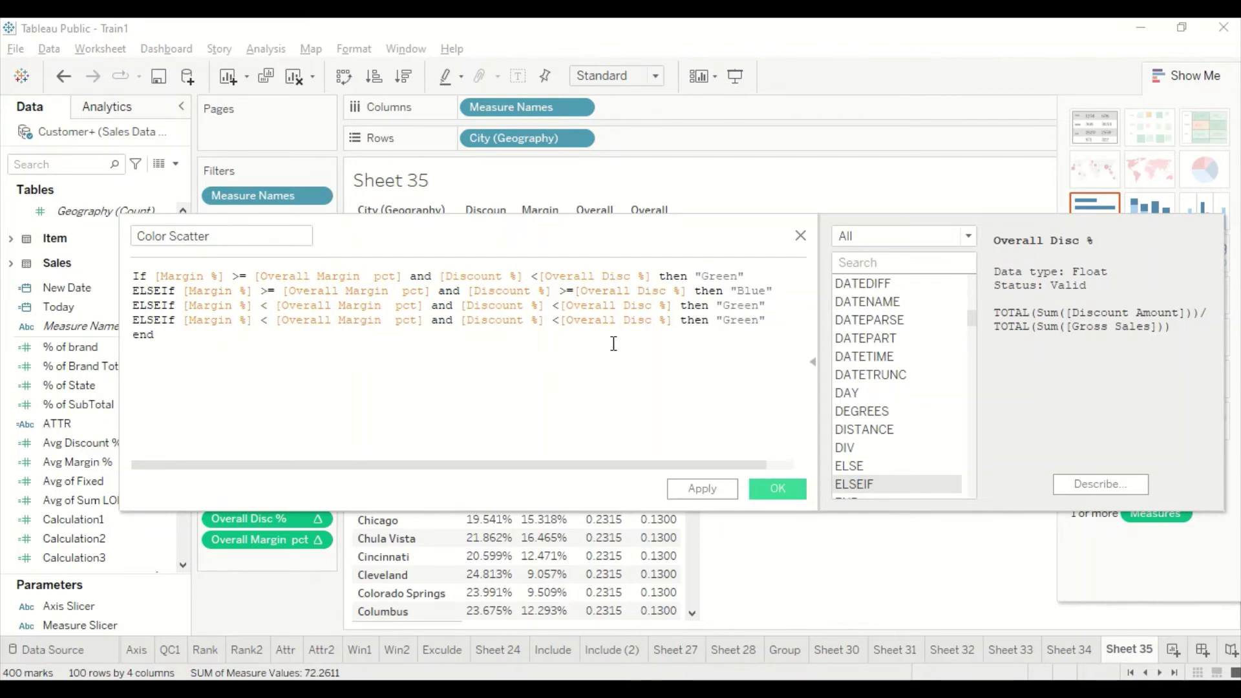
Change the result of the second ELSEIf branch to "Yellow" and of the third to "Red".
{"action": "double_click", "coordinate": [738, 305]}
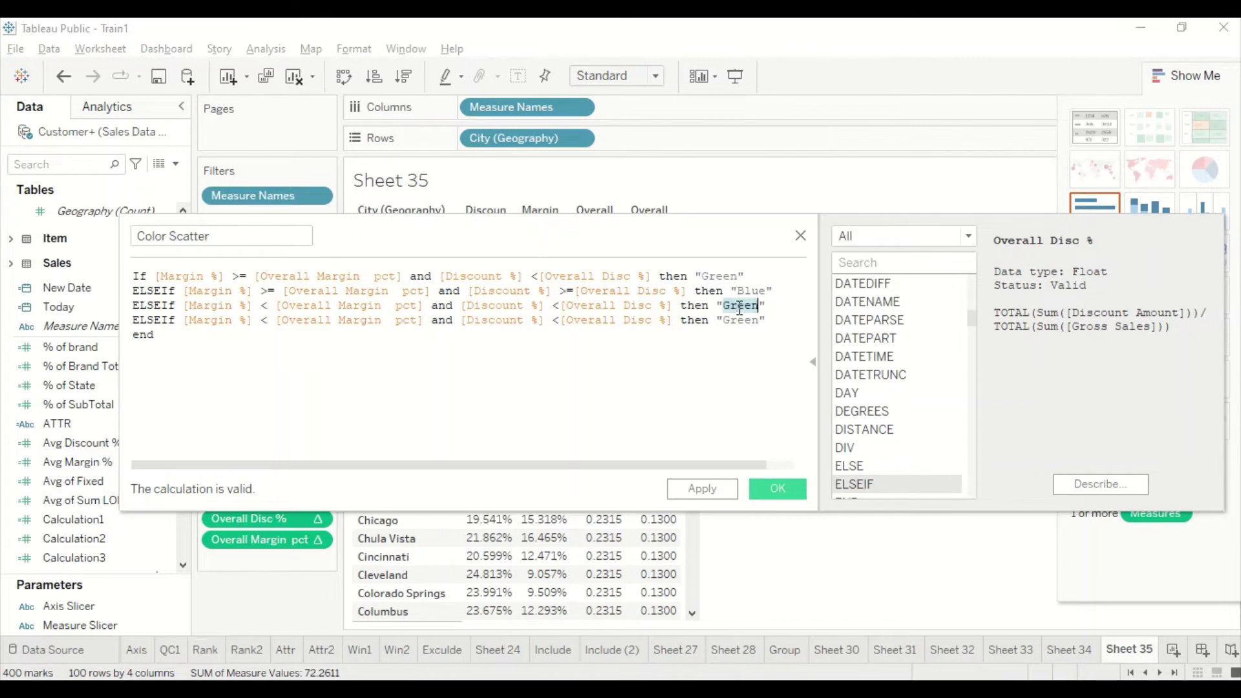
{"action": "type", "text": "Yellow"}
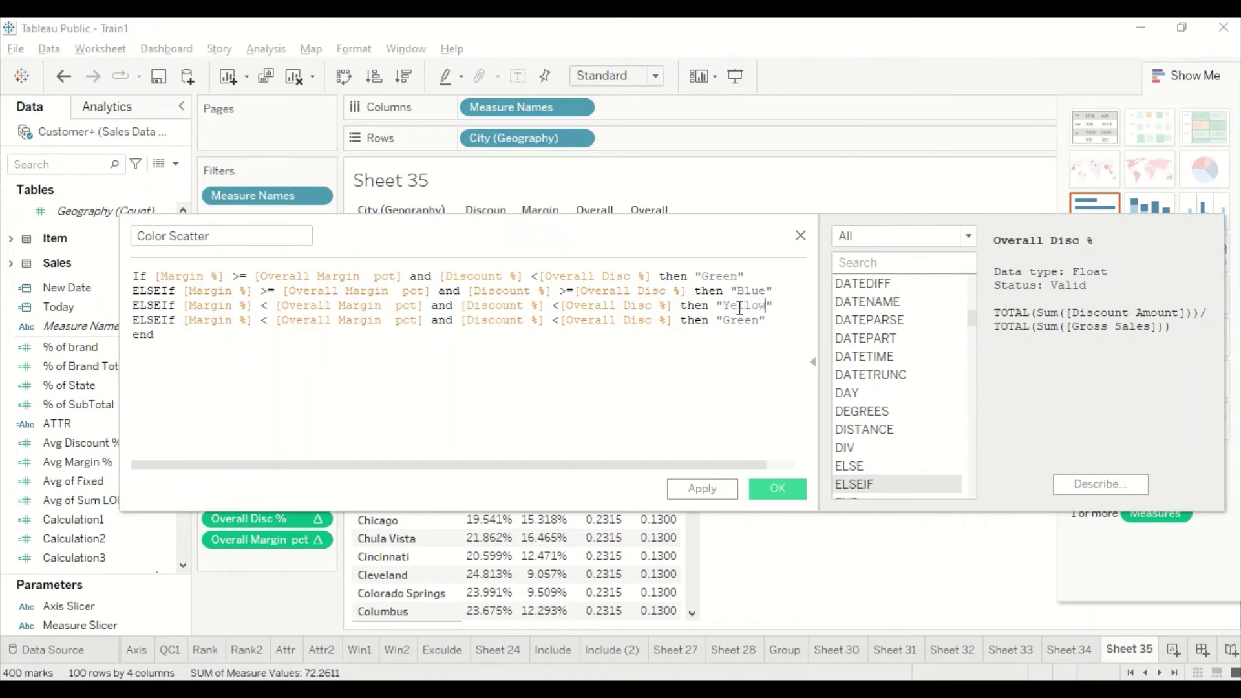
{"action": "double_click", "coordinate": [739, 321]}
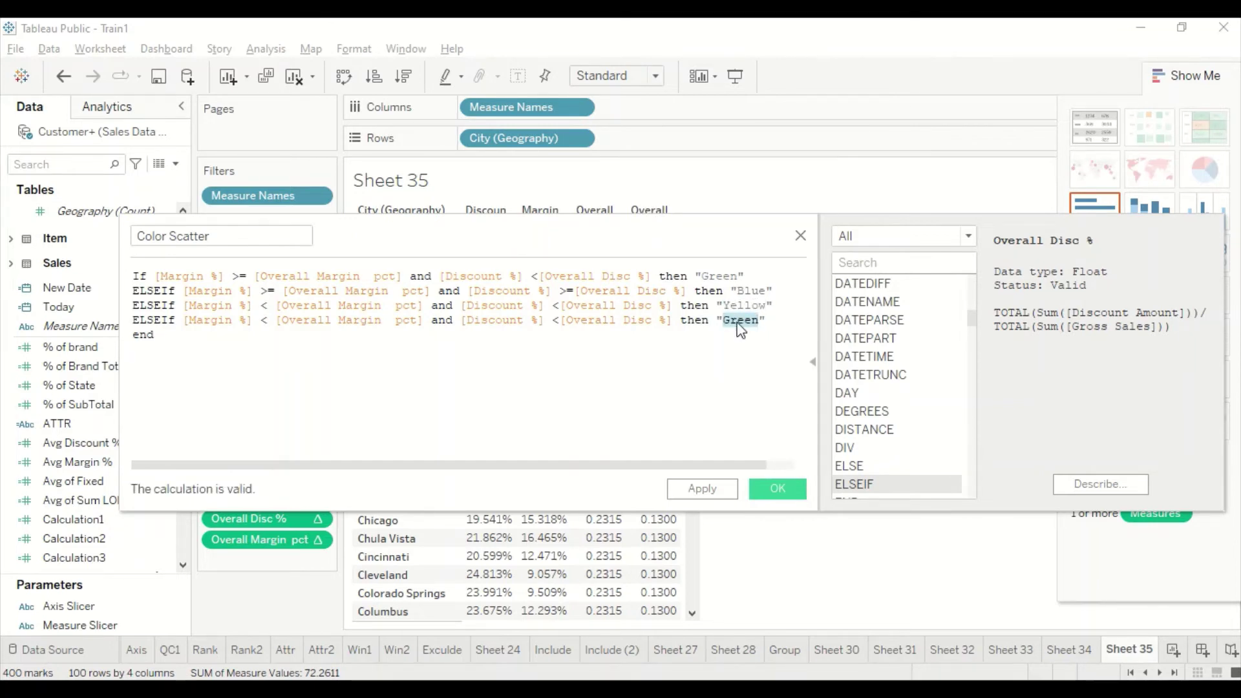
{"action": "type", "text": "Red"}
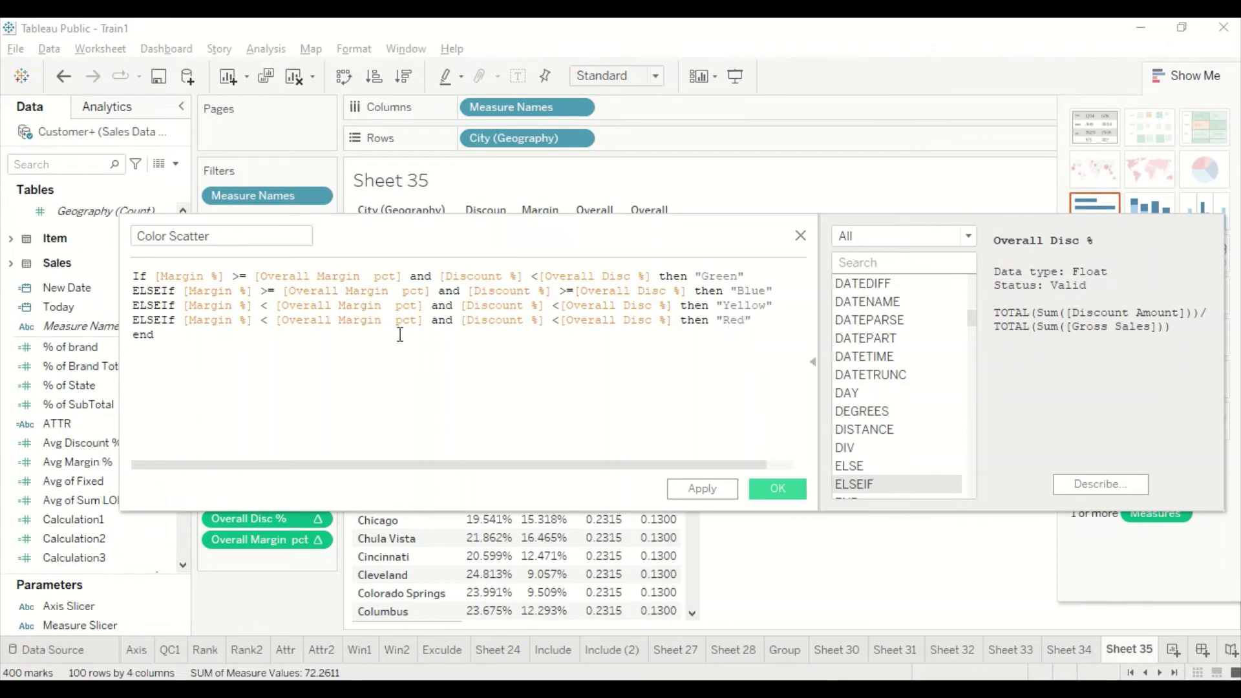
Set the discount comparison to < in the "Yellow" branch and >= in the "Red" branch, and save the Color Scatter calculation.
{"action": "left_click", "coordinate": [259, 302]}
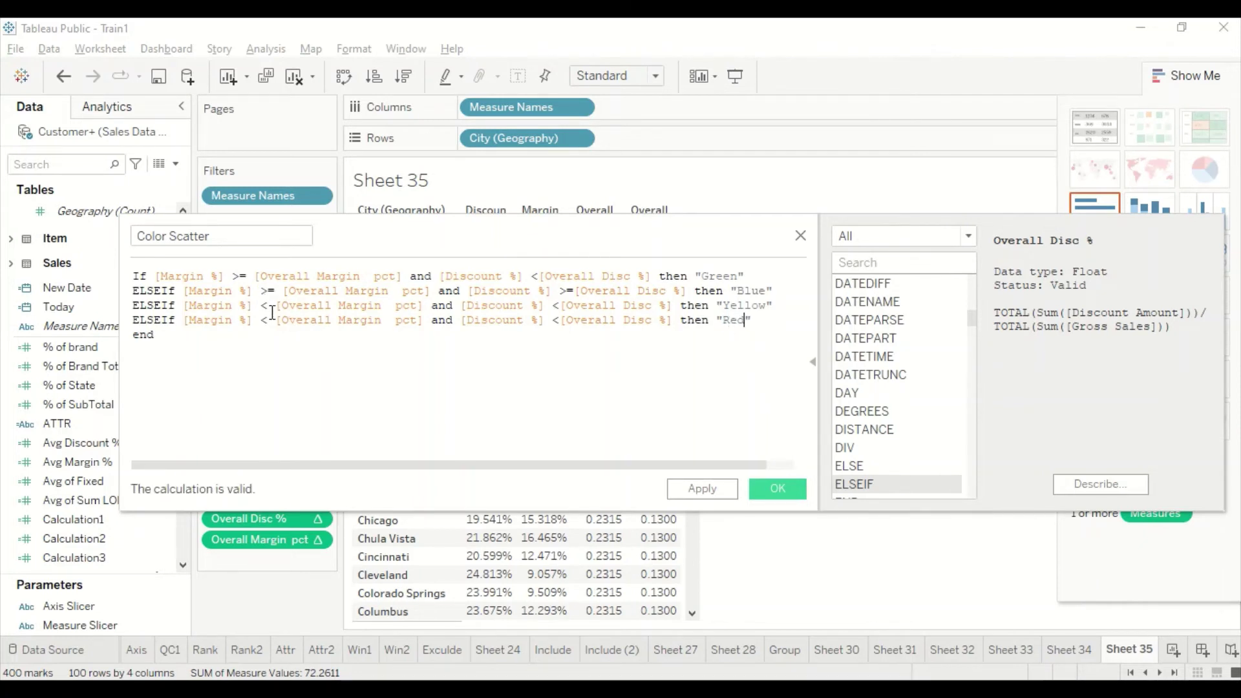
{"action": "left_click", "coordinate": [554, 303]}
{"action": "key", "text": "Delete"}
{"action": "type", "text": ">= "}
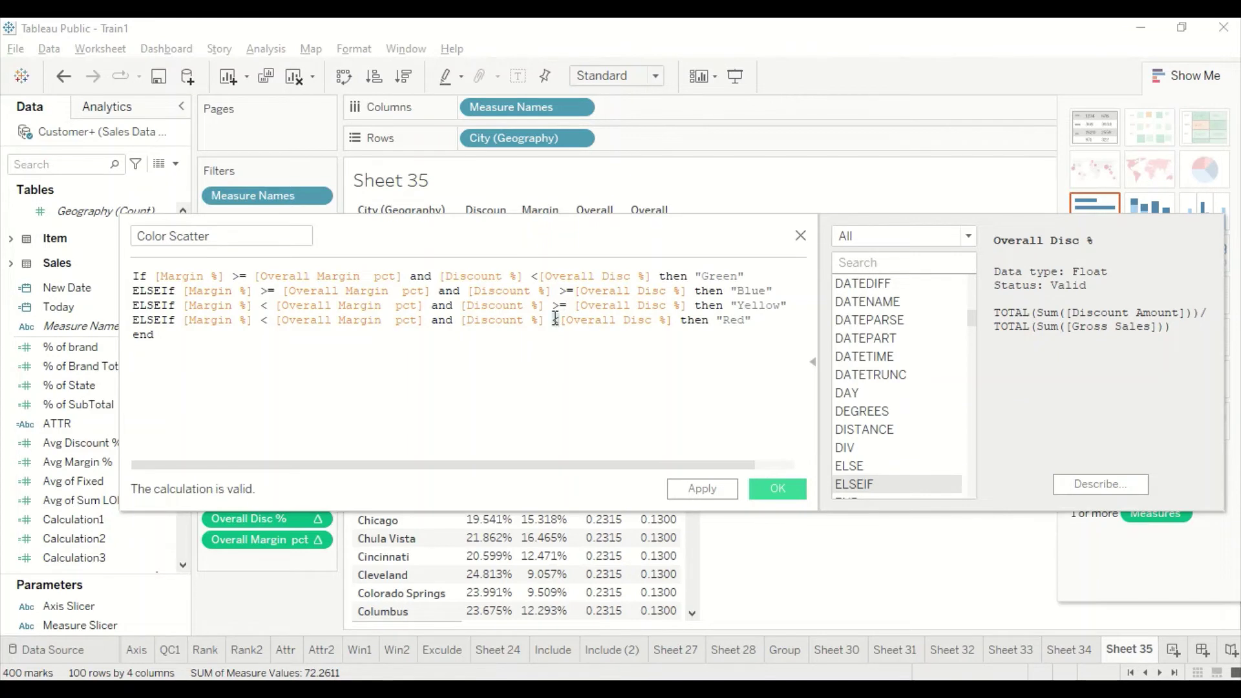
{"action": "type", "text": "<"}
{"action": "left_click_drag", "start_coordinate": [572, 306], "coordinate": [554, 305]}
{"action": "key", "text": "BackSpace"}
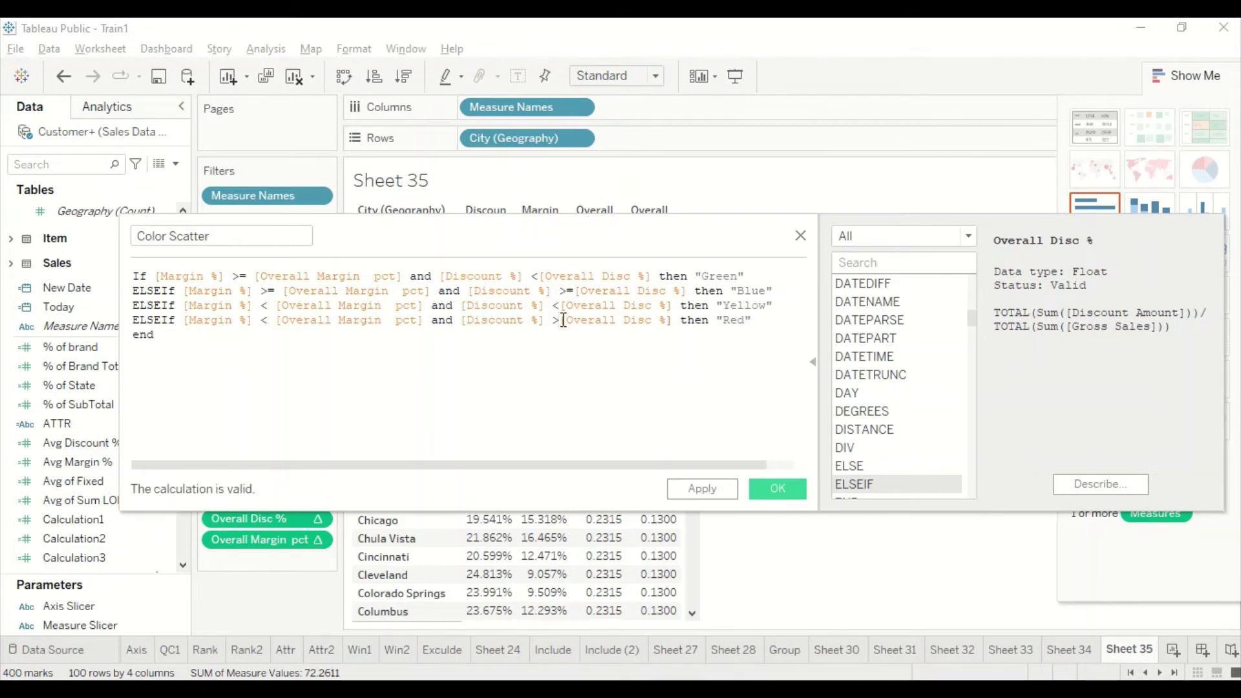
{"action": "type", "text": "="}
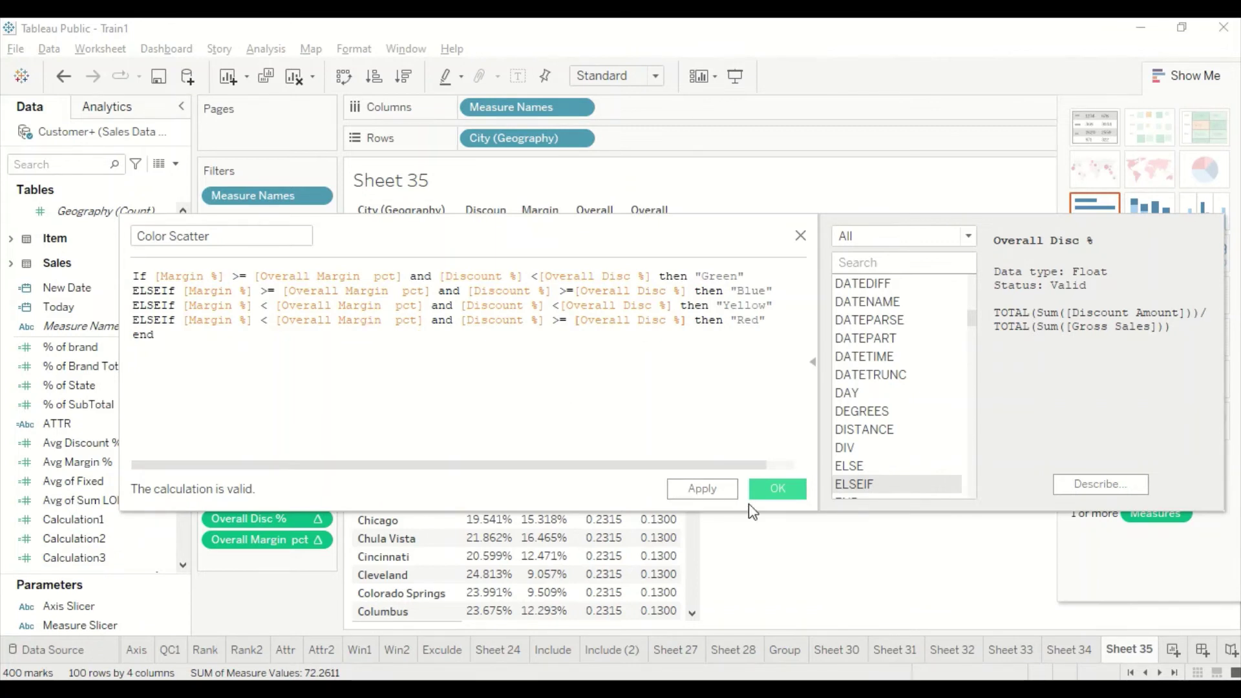
{"action": "left_click", "coordinate": [781, 493]}
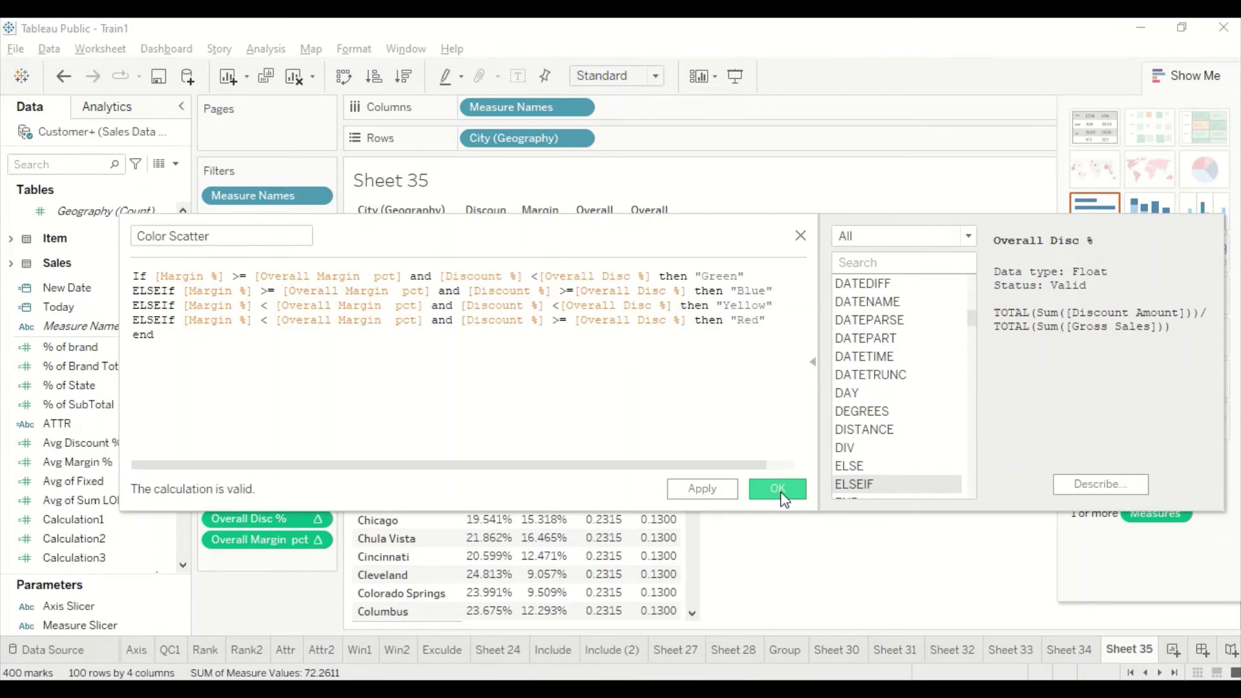
Color the city scatter on Sheet 34 by Color Scatter, assigning the matching blue, green and yellow palette colors to those items.
{"action": "left_click", "coordinate": [1073, 651]}
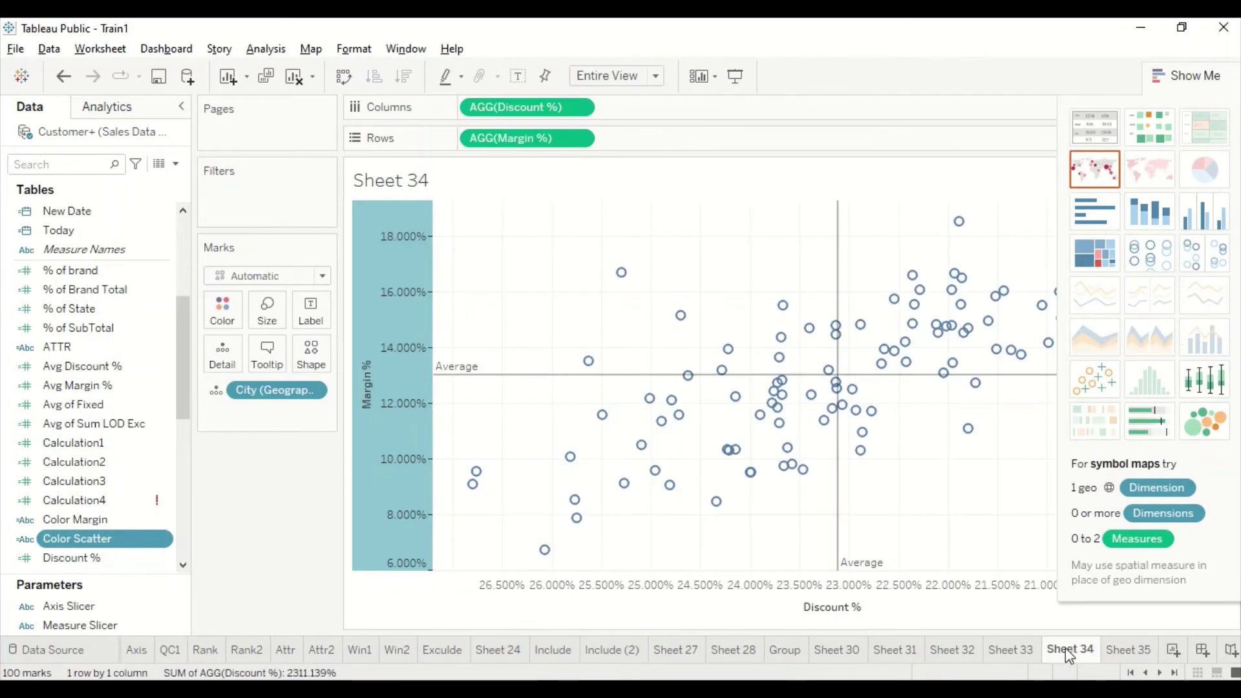
{"action": "left_click_drag", "start_coordinate": [110, 540], "coordinate": [223, 309]}
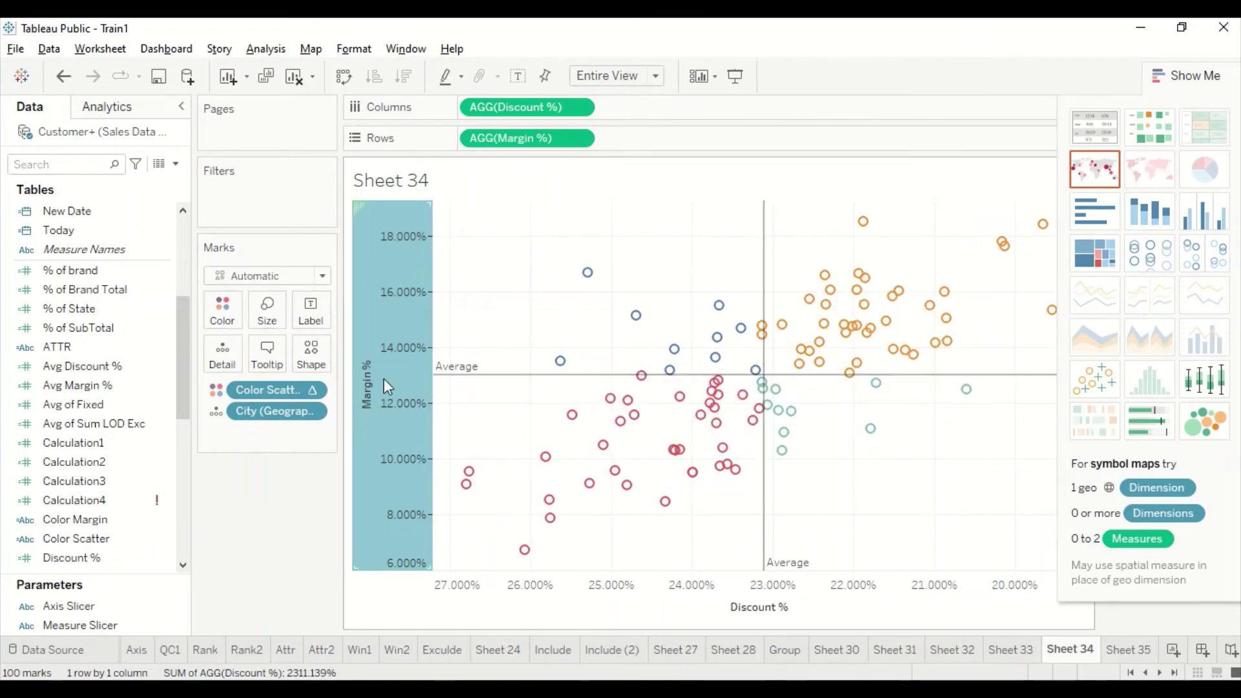
{"action": "left_click", "coordinate": [223, 318]}
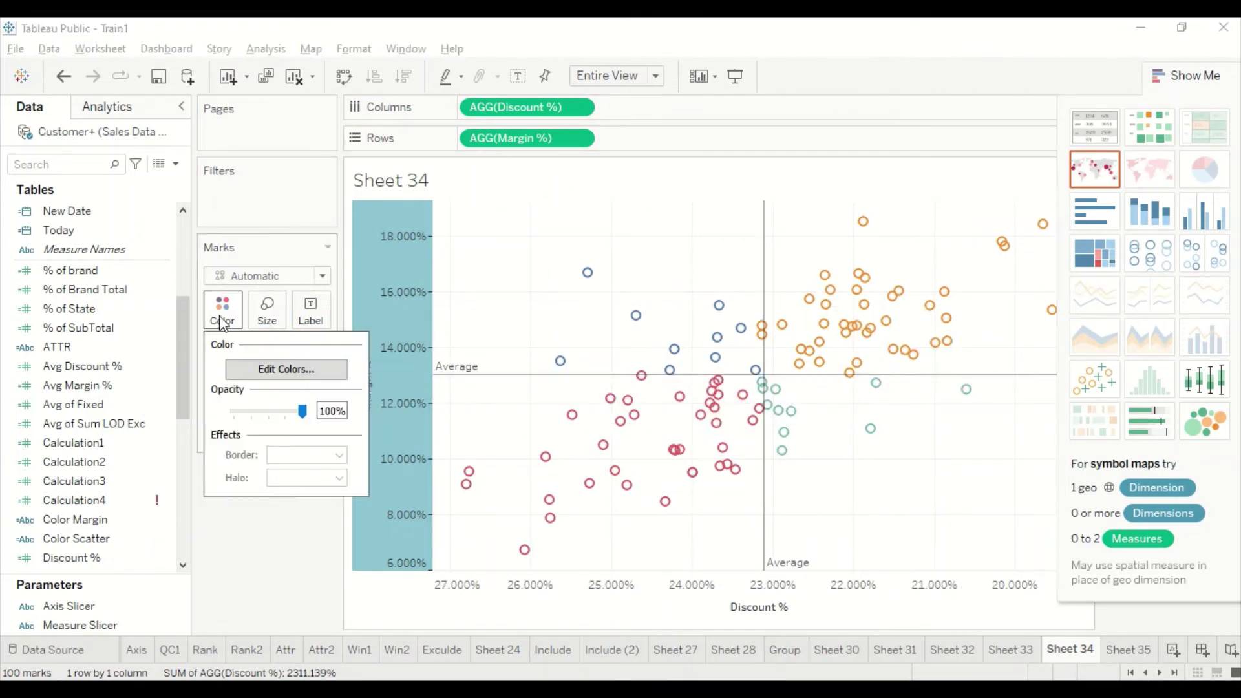
{"action": "left_click", "coordinate": [250, 369]}
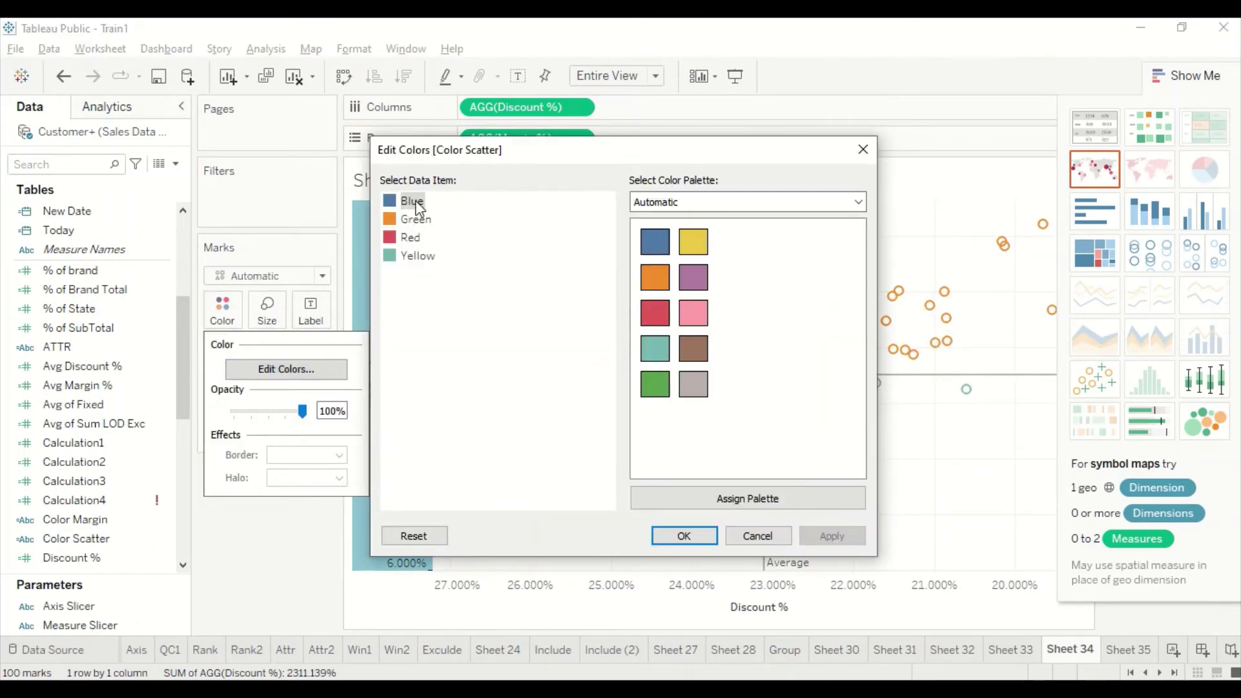
{"action": "left_click", "coordinate": [648, 249]}
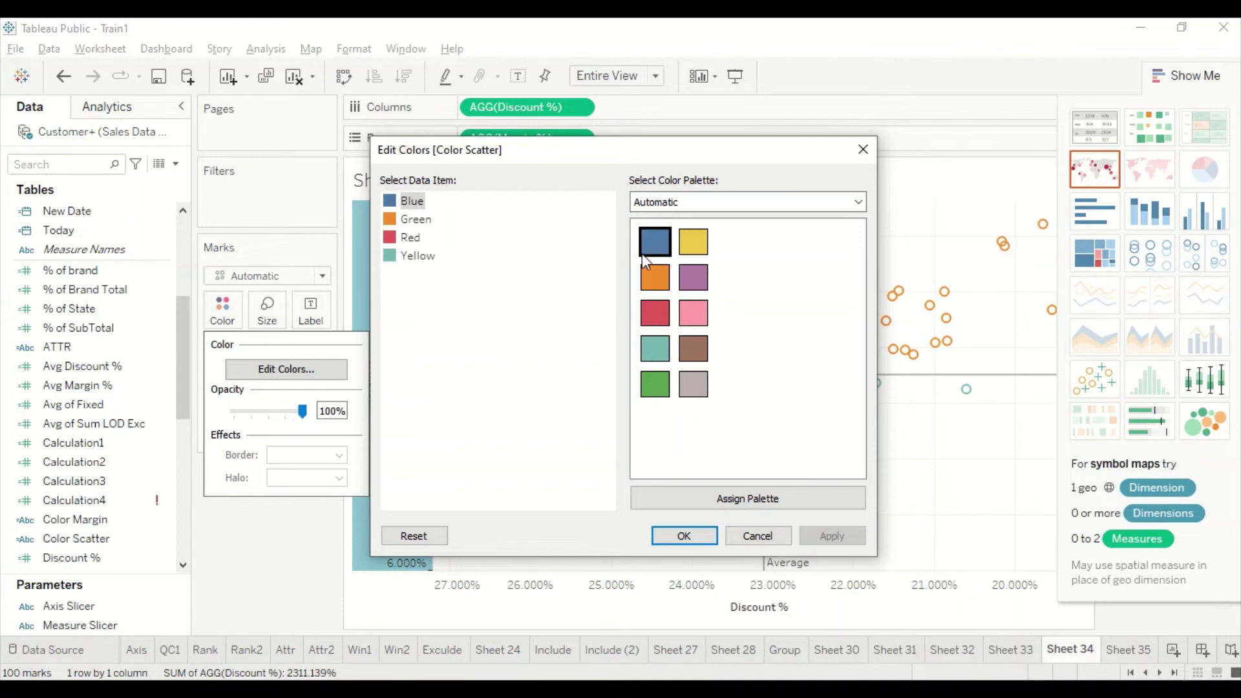
{"action": "left_click", "coordinate": [413, 220]}
{"action": "left_click", "coordinate": [655, 384]}
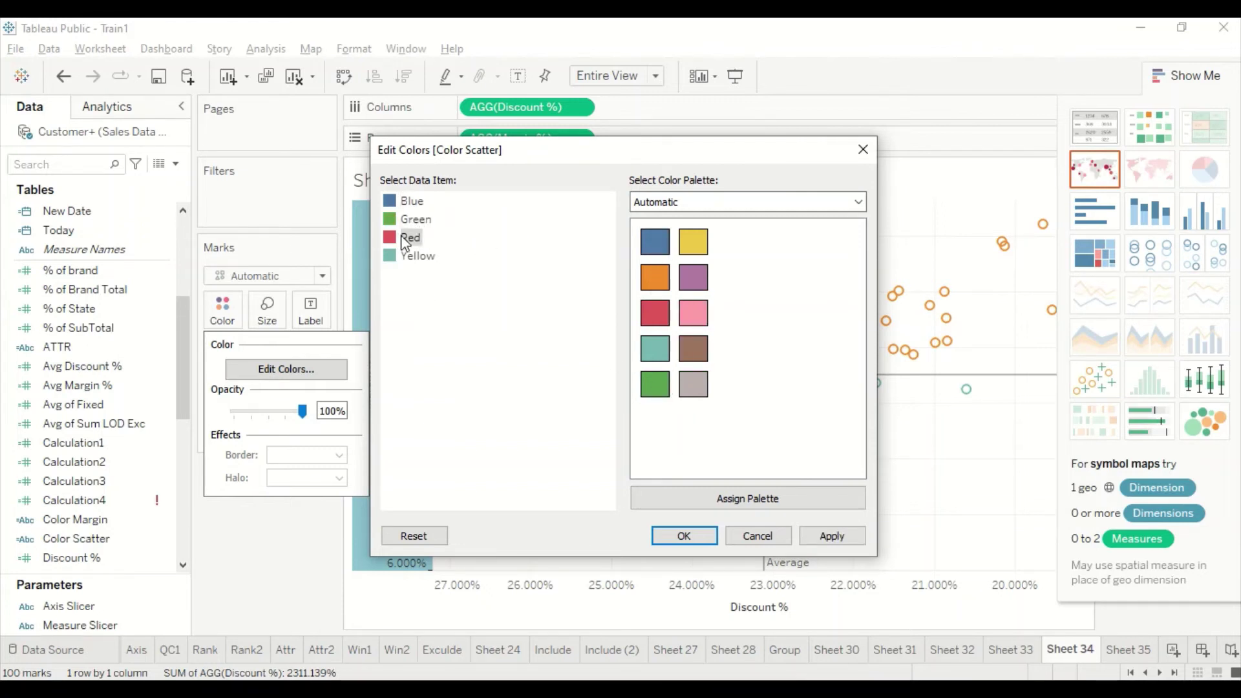
{"action": "left_click", "coordinate": [418, 256]}
{"action": "left_click", "coordinate": [703, 244]}
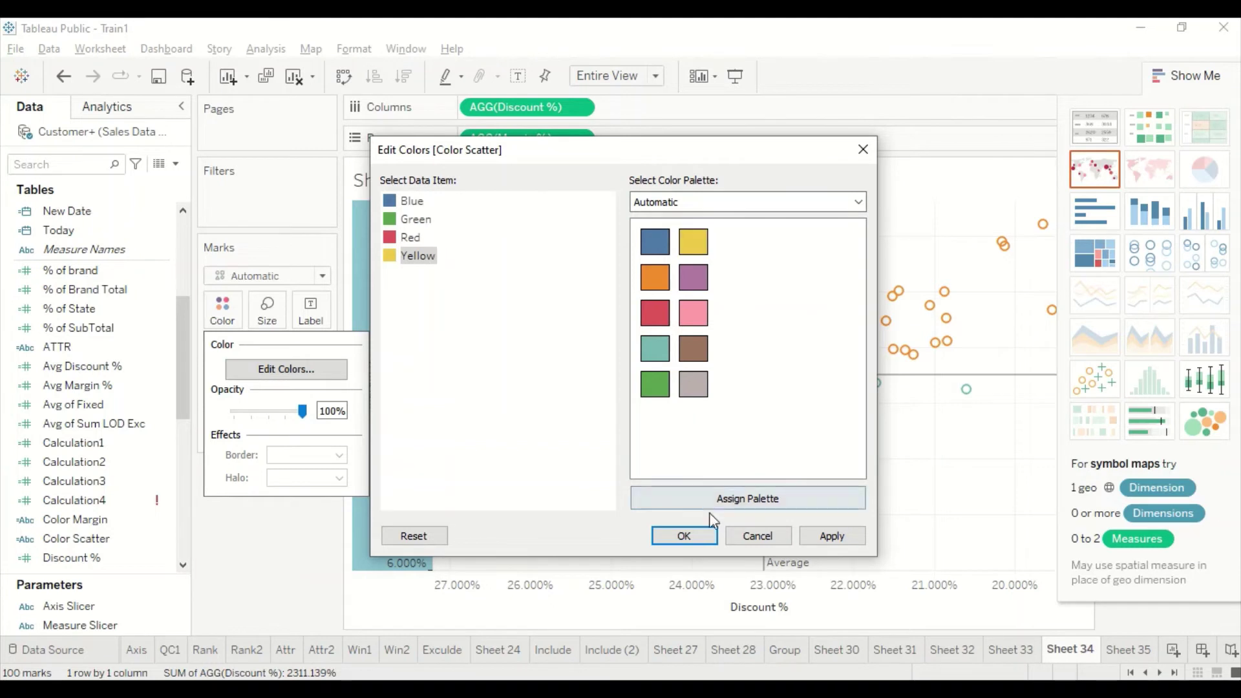
{"action": "left_click", "coordinate": [694, 537]}
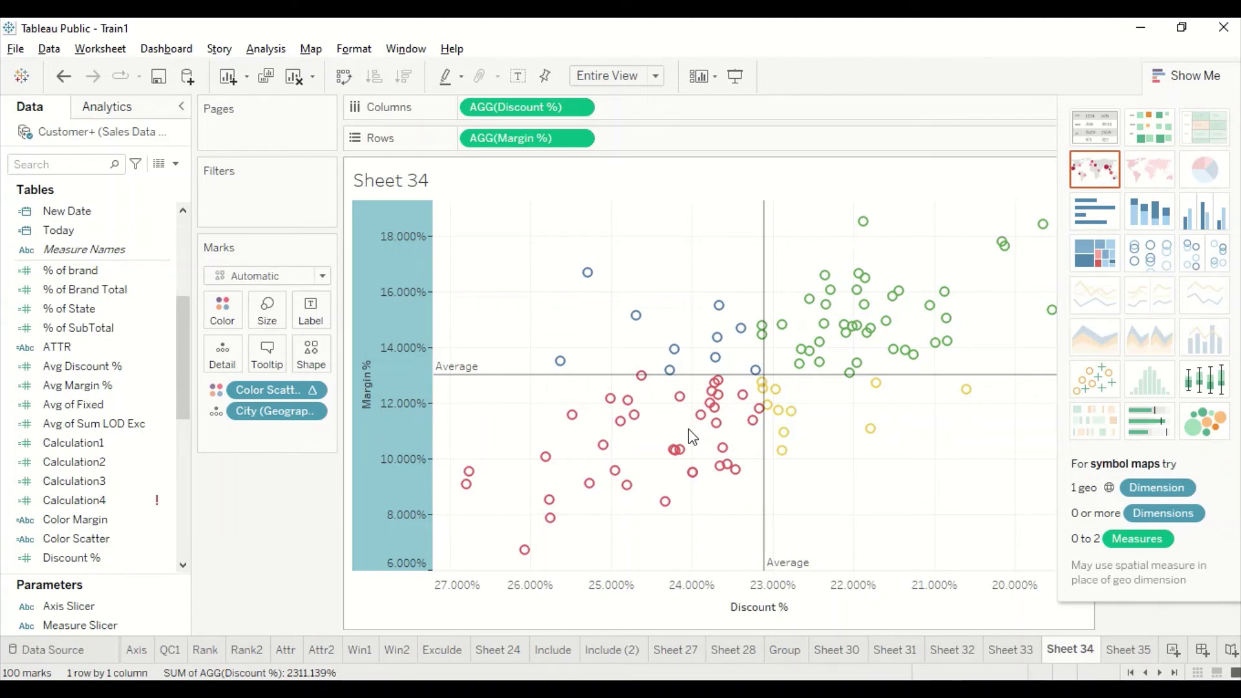
Switch to Power BI Desktop and create a new measure named Color Scatter in the Measure table, with blank lines for its formula.
{"action": "key", "text": "alt+Tab"}
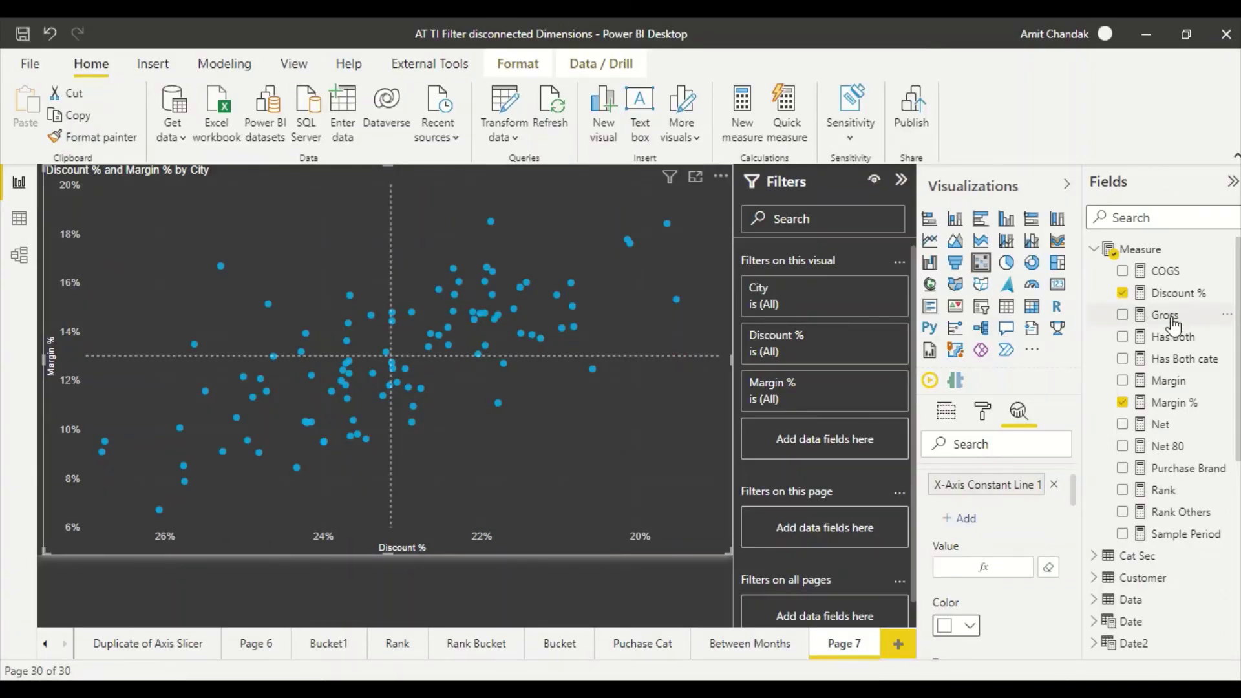
{"action": "scroll", "coordinate": [1172, 333], "scroll_direction": "down", "scroll_amount": 1}
{"action": "scroll", "coordinate": [1173, 336], "scroll_direction": "down", "scroll_amount": 4}
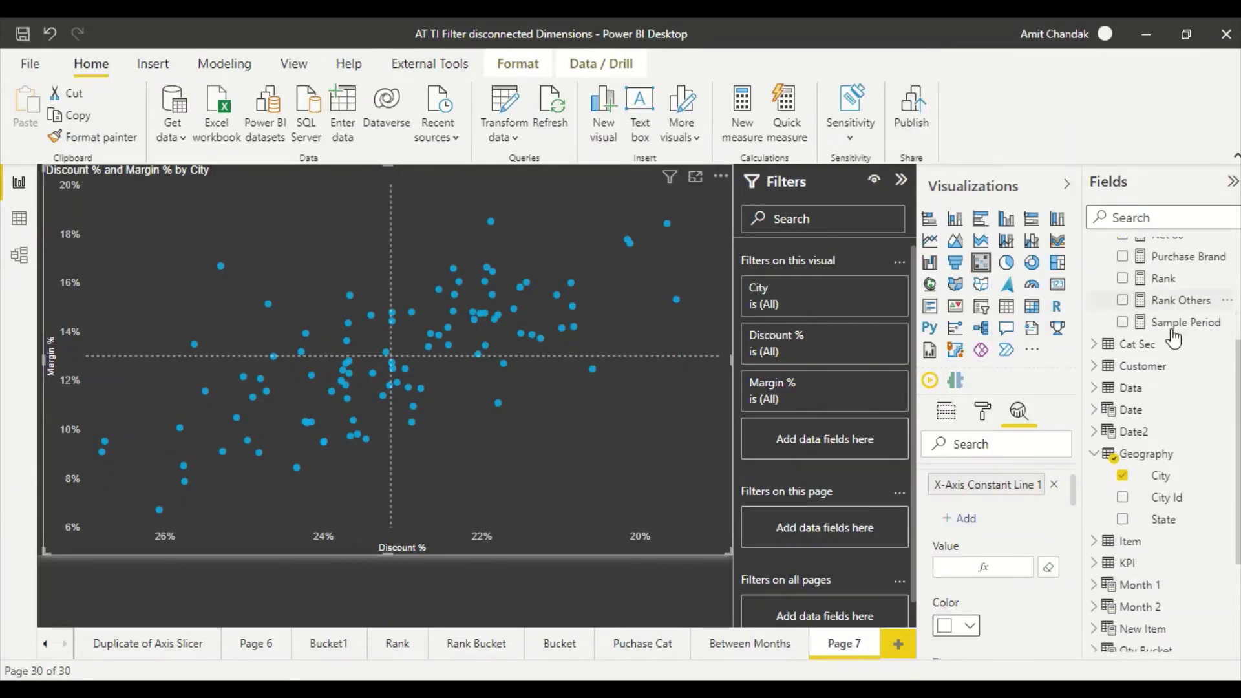
{"action": "scroll", "coordinate": [1173, 336], "scroll_direction": "up", "scroll_amount": 5}
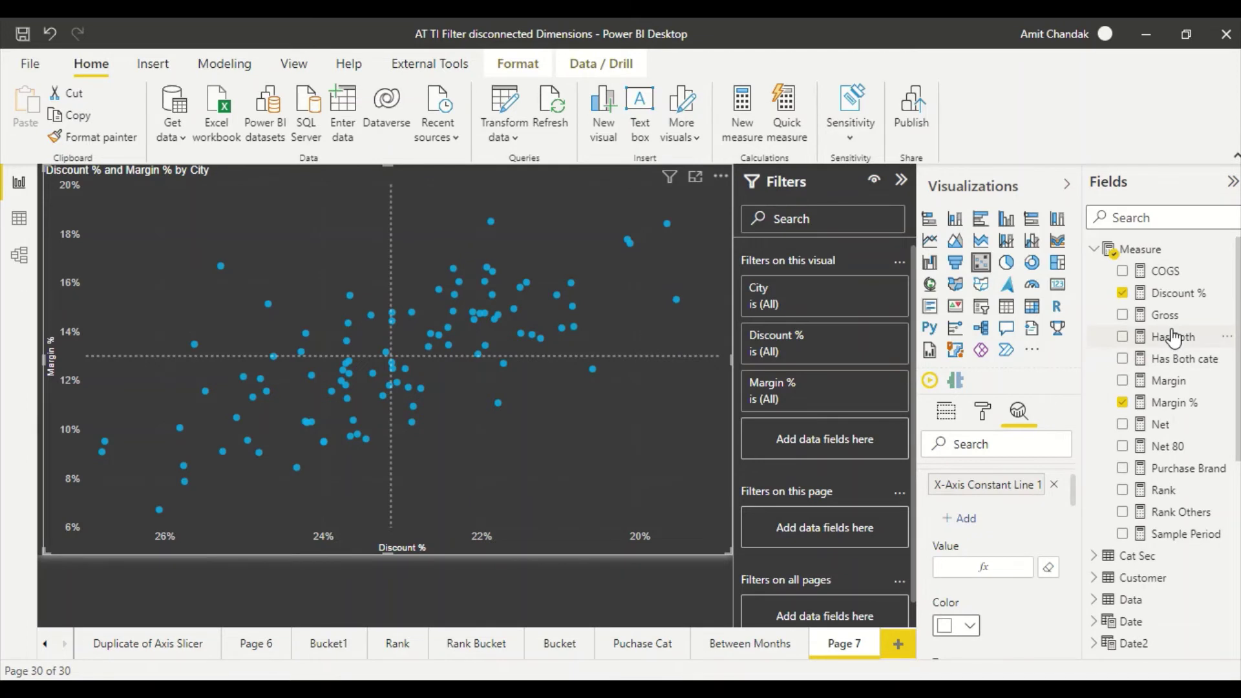
{"action": "left_click", "coordinate": [1148, 257]}
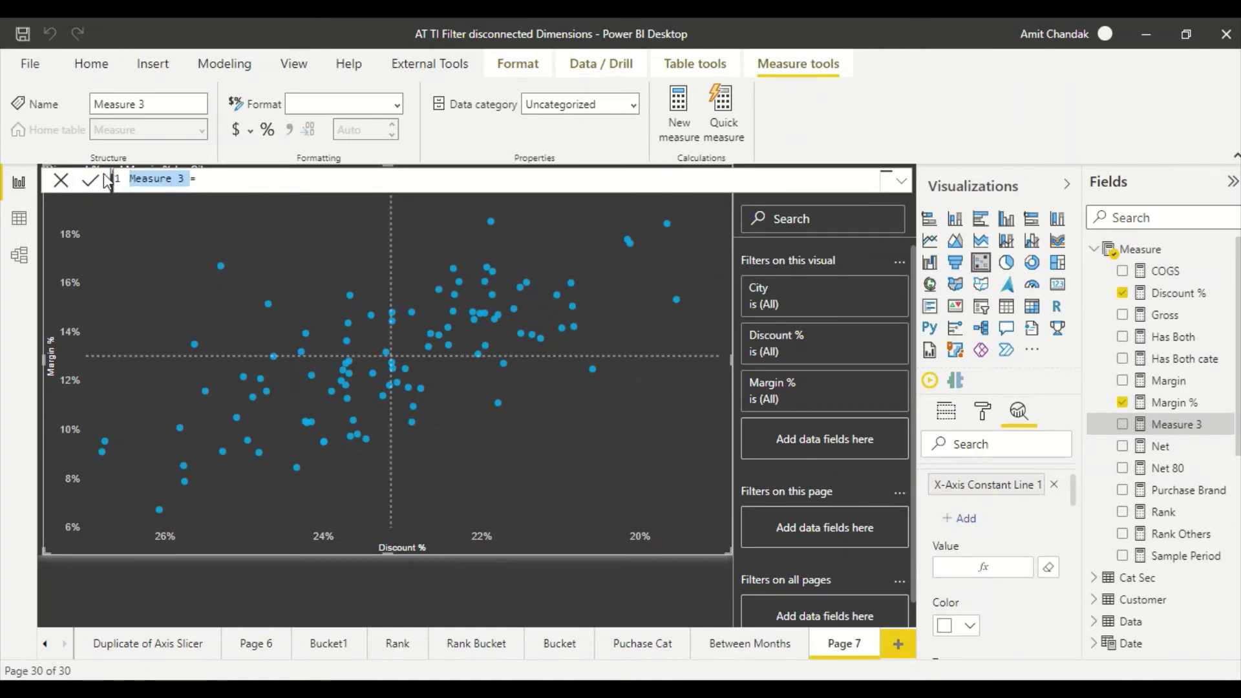
{"action": "type", "text": "Color S"}
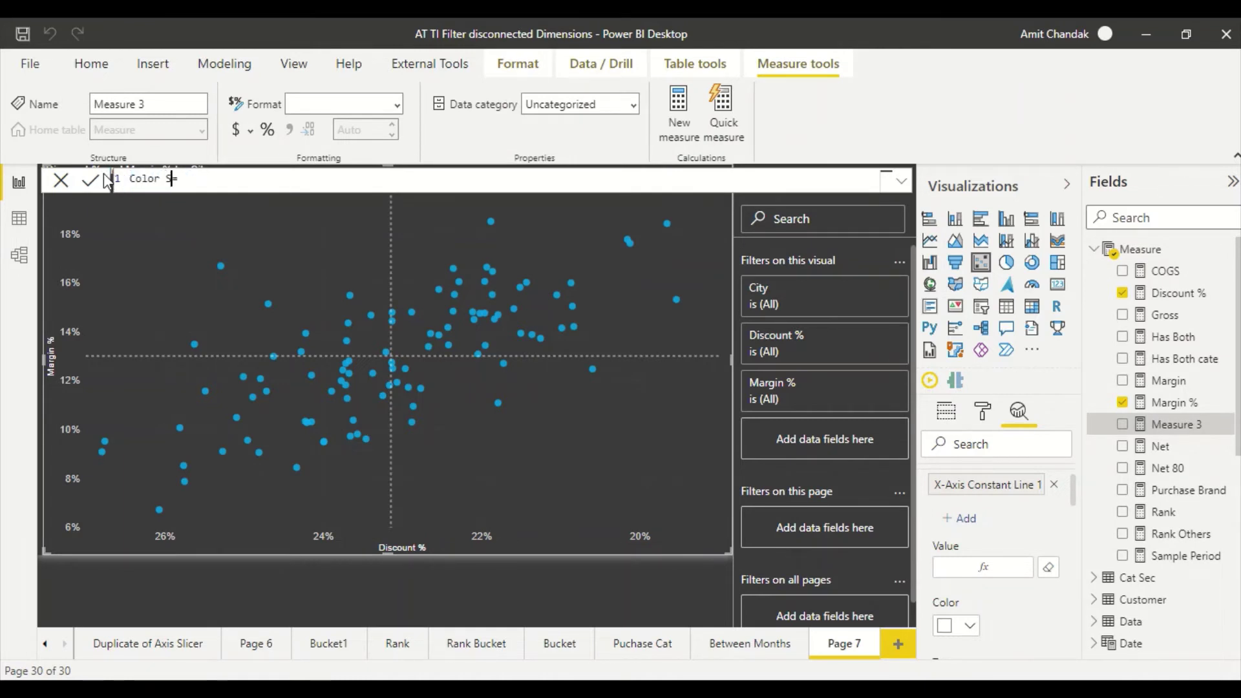
{"action": "type", "text": "catter="}
{"action": "key", "text": "shift+Return"}
{"action": "key", "text": "shift+Return"}
{"action": "key", "text": "shift+Return"}
{"action": "key", "text": "shift+Return"}
{"action": "key", "text": "shift+Return"}
{"action": "key", "text": "shift+Return"}
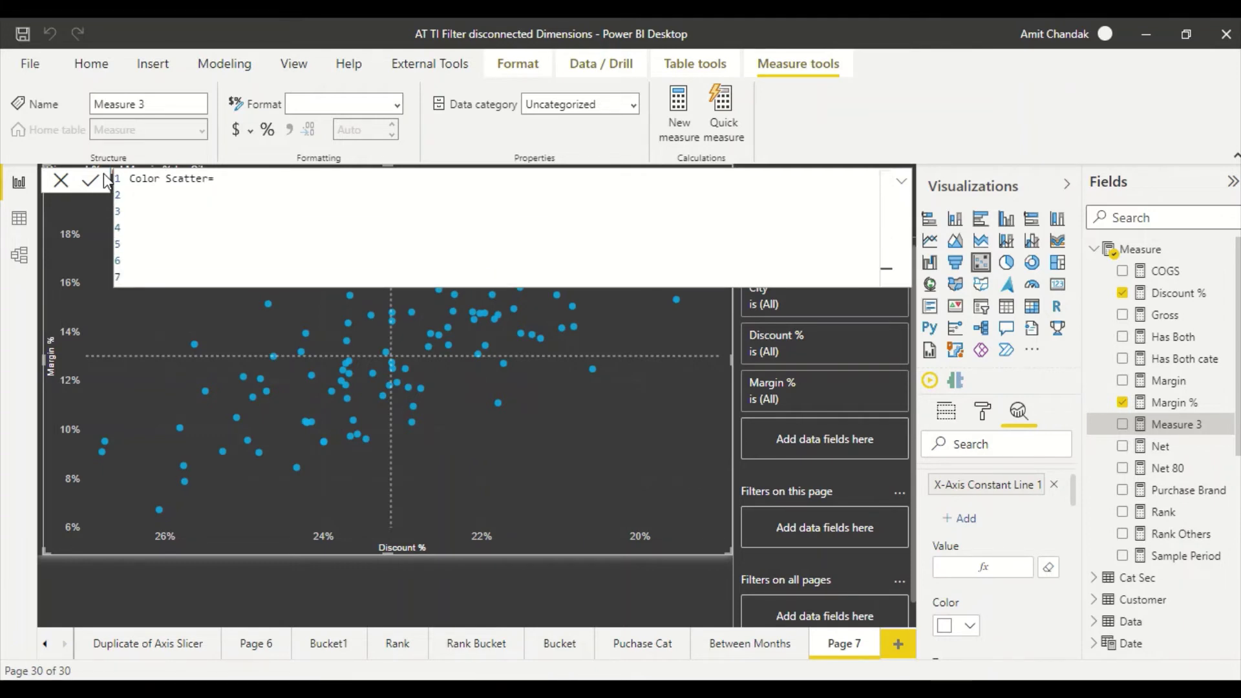
Begin the Color Scatter formula with SWITCH(True(), and start a new line below it.
{"action": "left_click", "coordinate": [236, 181]}
{"action": "type", "text": "SW"}
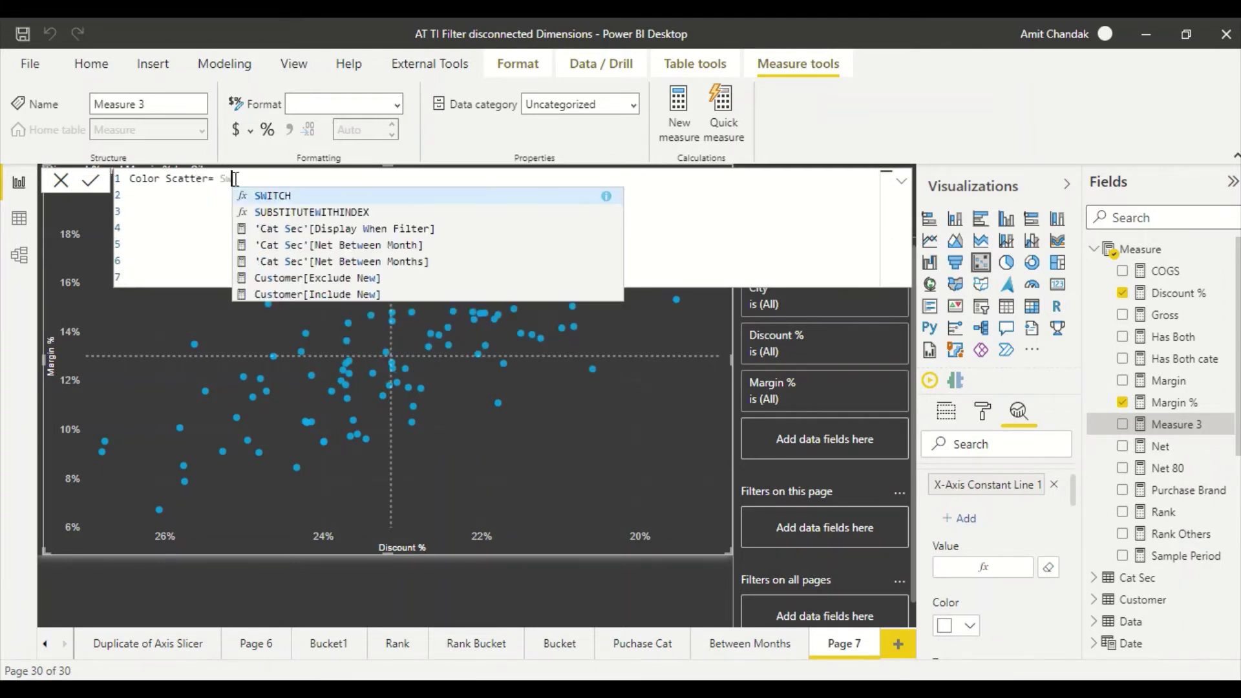
{"action": "key", "text": "Tab"}
{"action": "type", "text": "Tru()"}
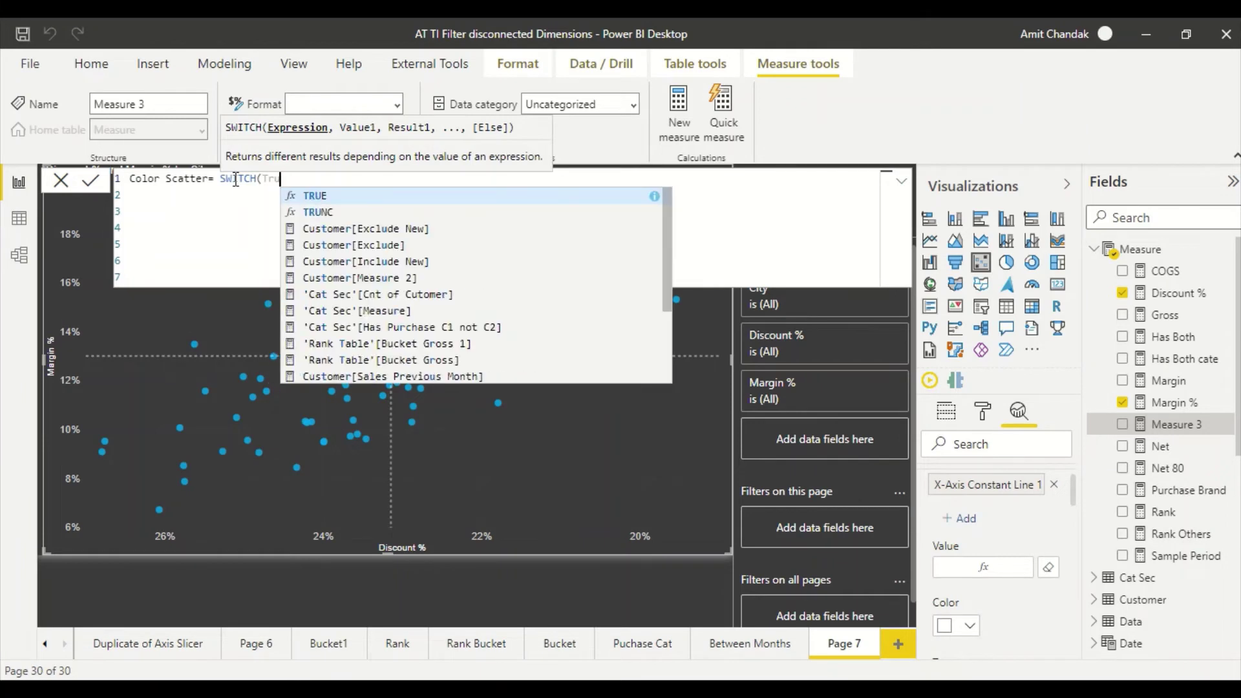
{"action": "key", "text": "BackSpace"}
{"action": "key", "text": "BackSpace"}
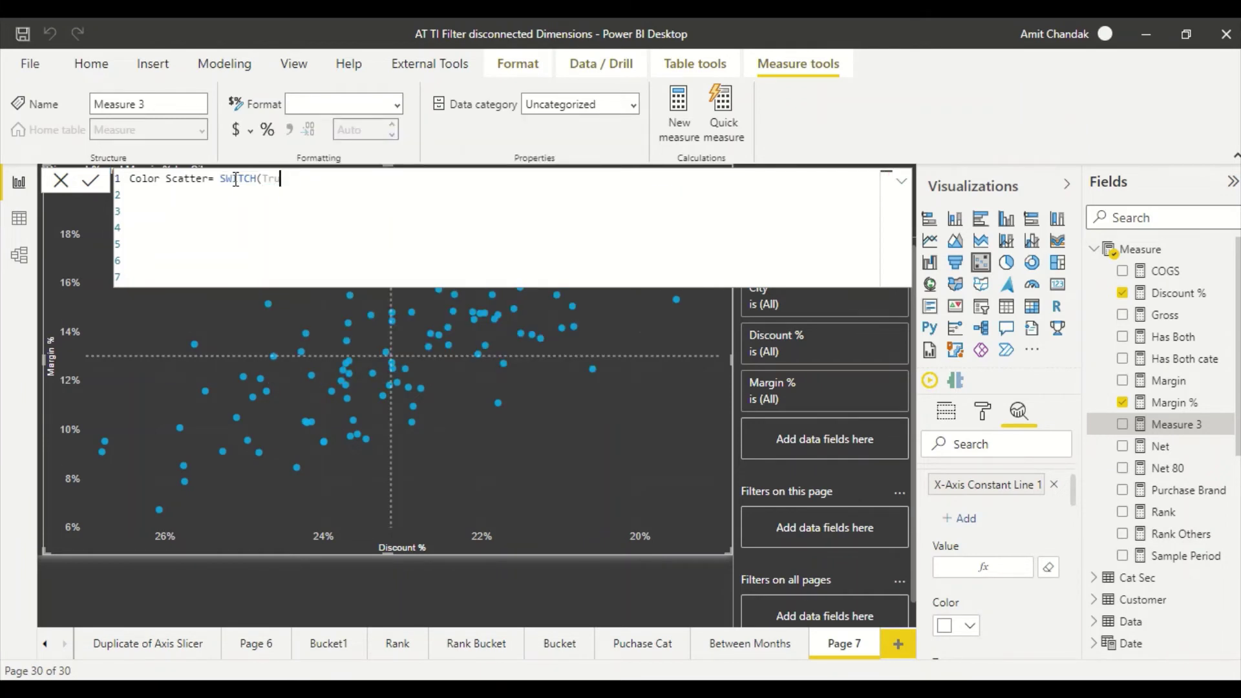
{"action": "type", "text": "e"}
{"action": "type", "text": "(),"}
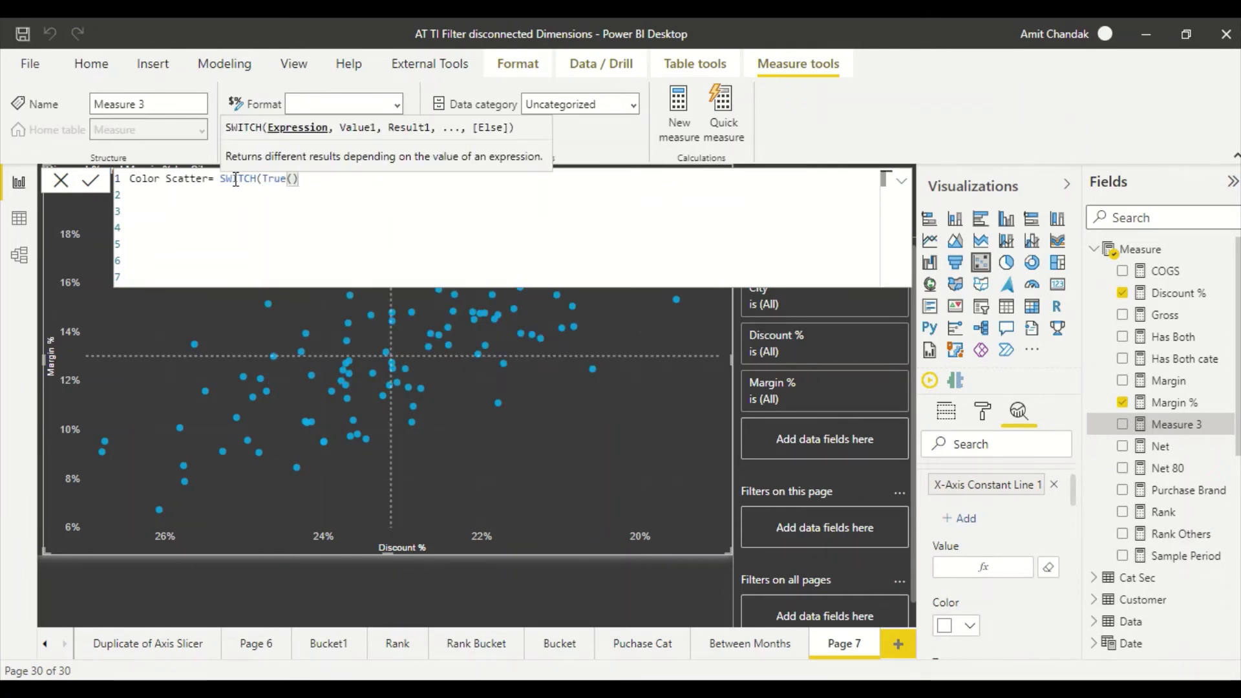
{"action": "key", "text": "shift+Return"}
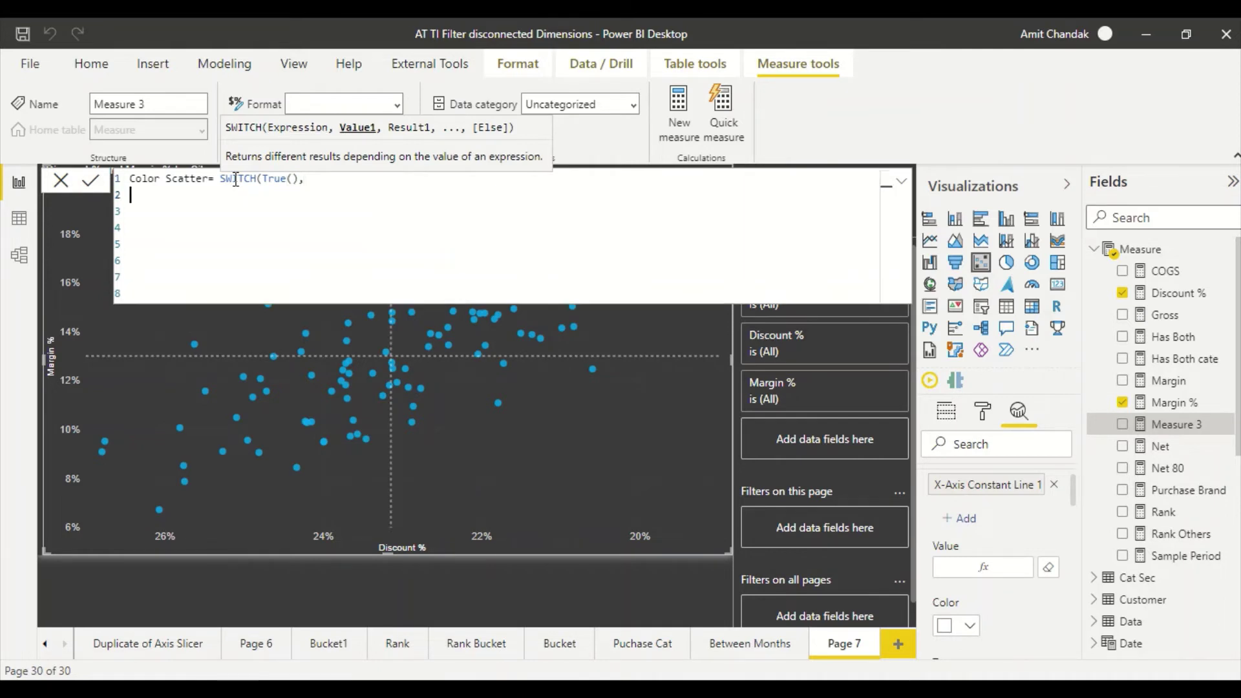
Define the variable _mag as CALCULATE([Margin %], ALLSELECTED()) on line 2 of the Color Scatter formula.
{"action": "type", "text": "var"}
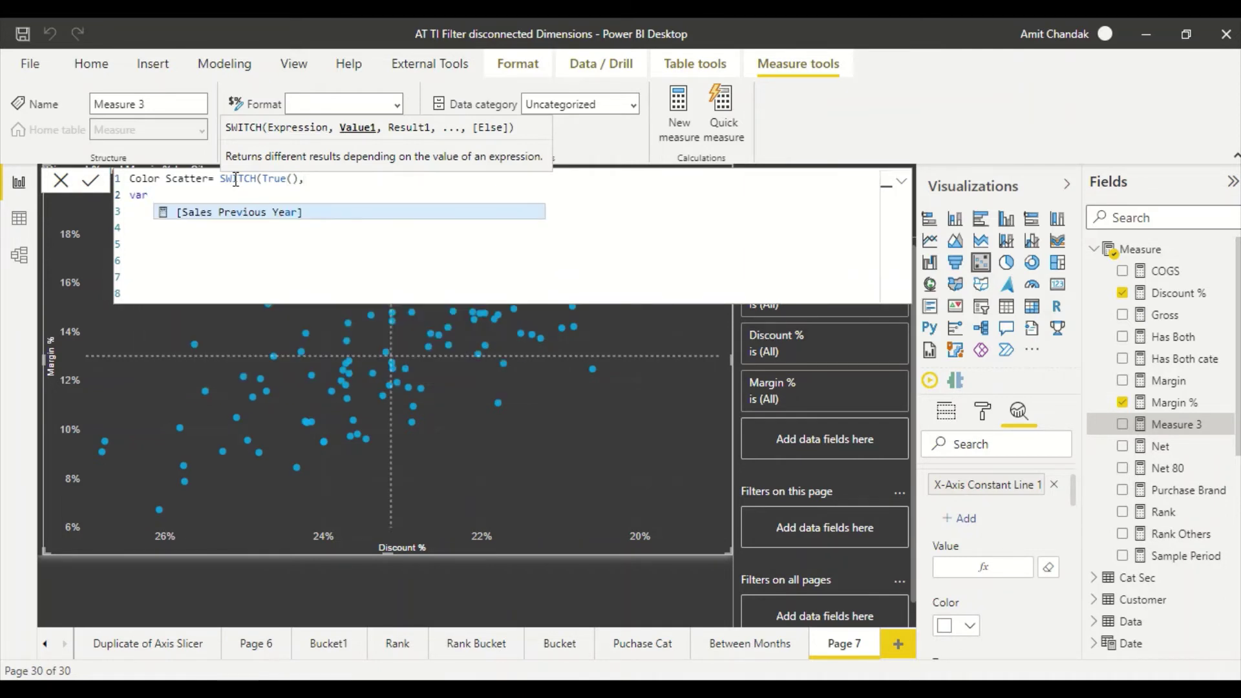
{"action": "key", "text": "Escape"}
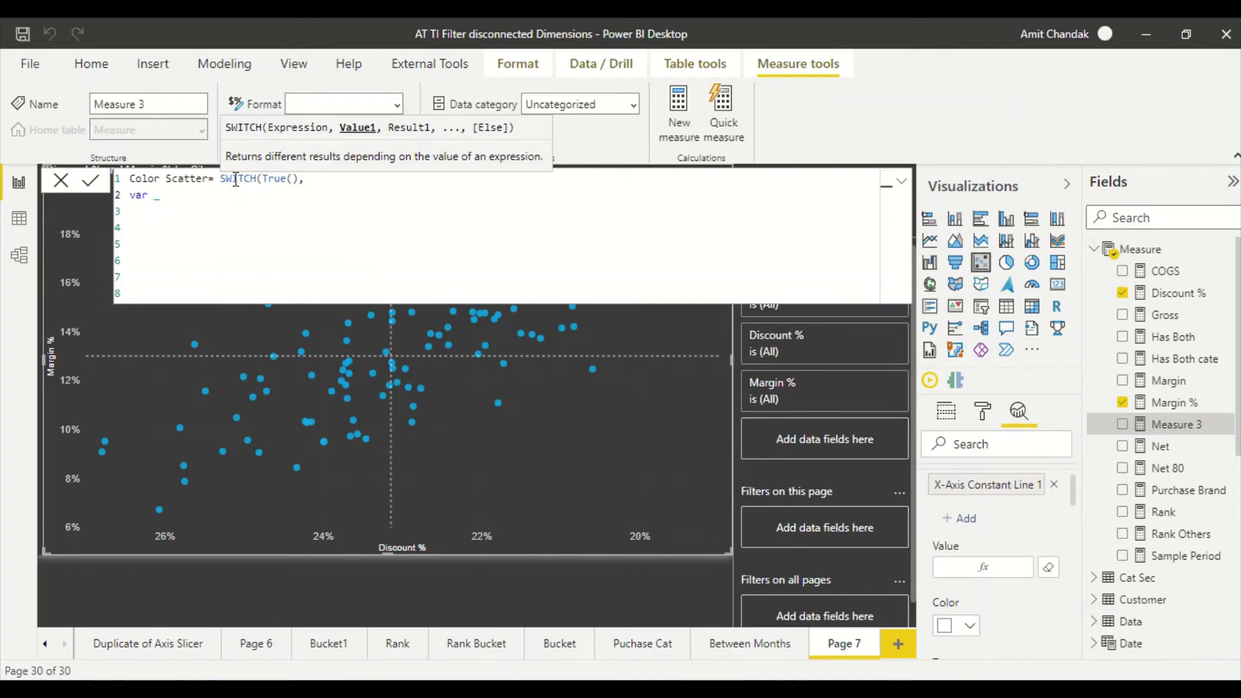
{"action": "type", "text": "_mag = CALCULATE(["}
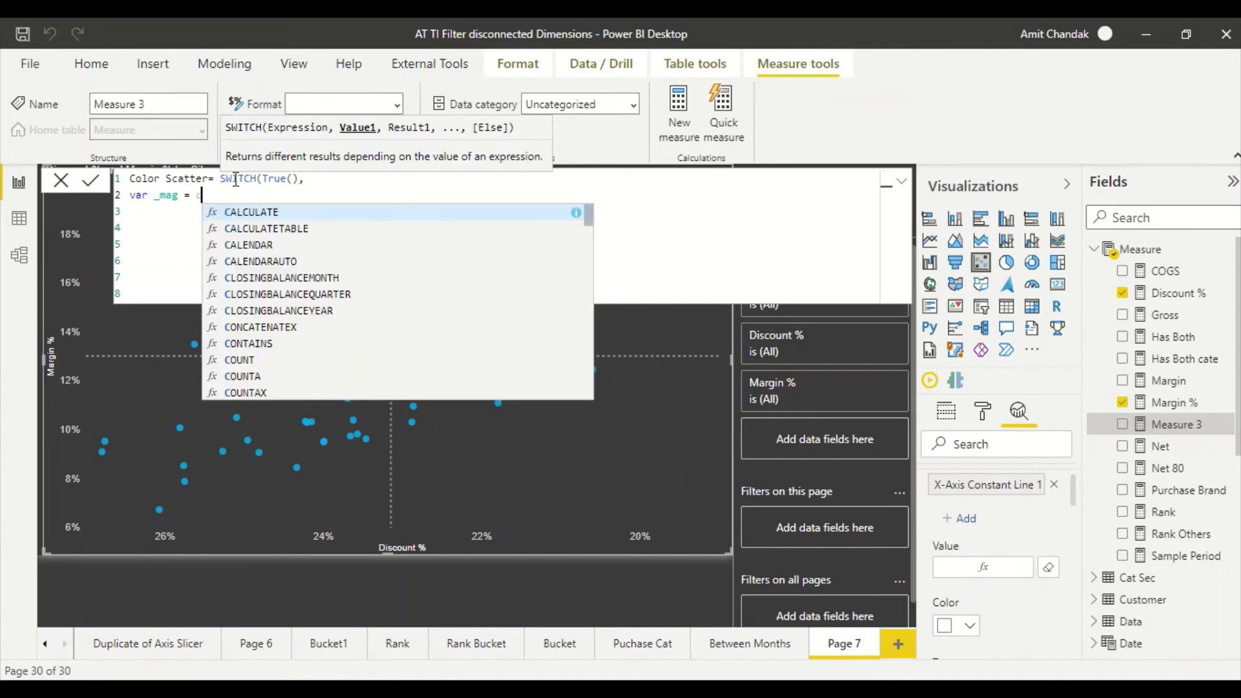
{"action": "type", "text": "Margin %], a"}
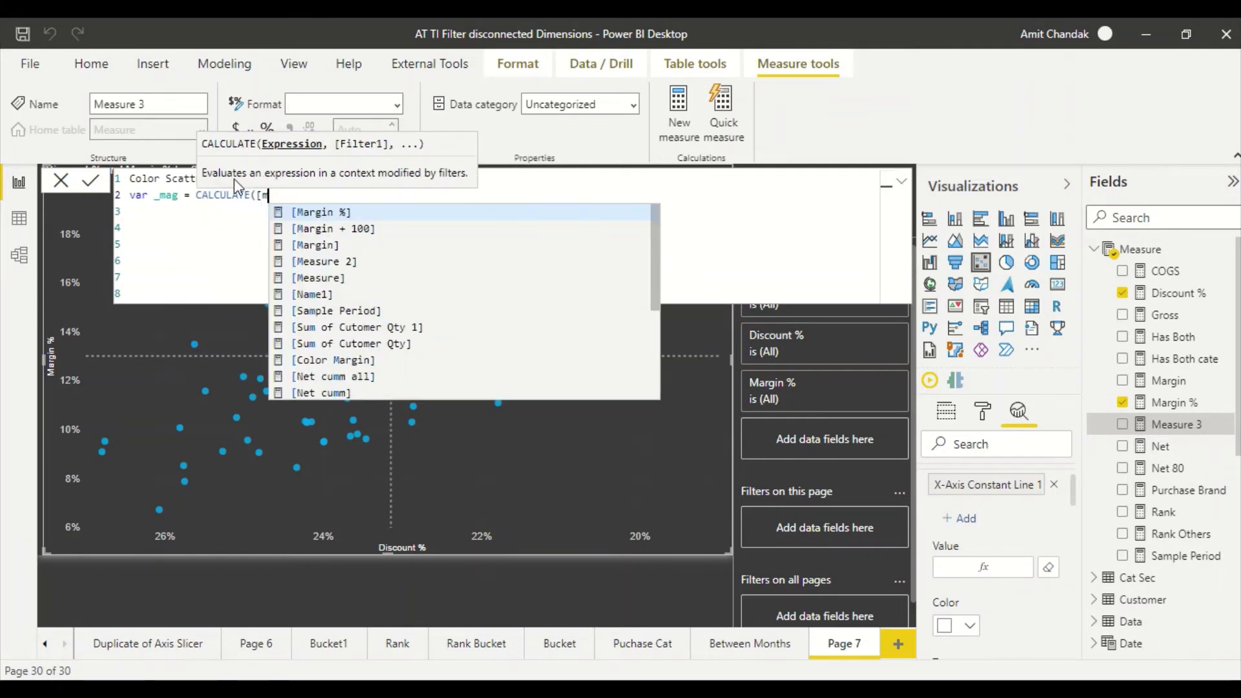
{"action": "type", "text": "llse"}
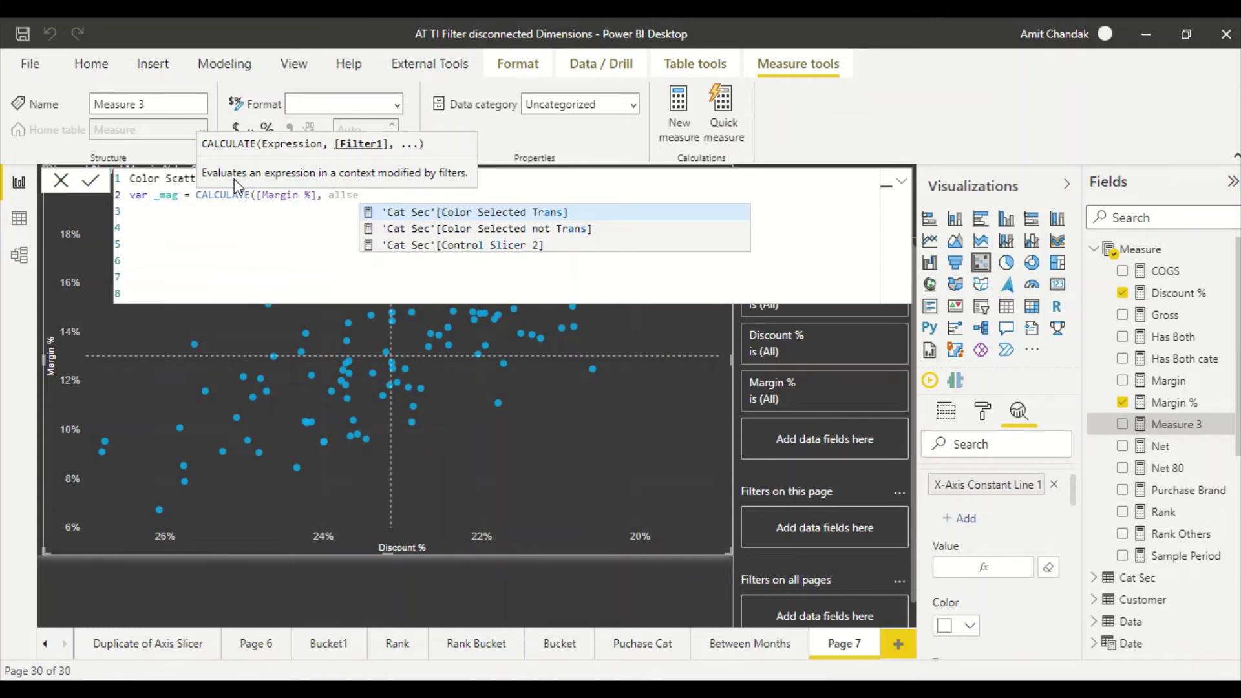
{"action": "type", "text": "lect"}
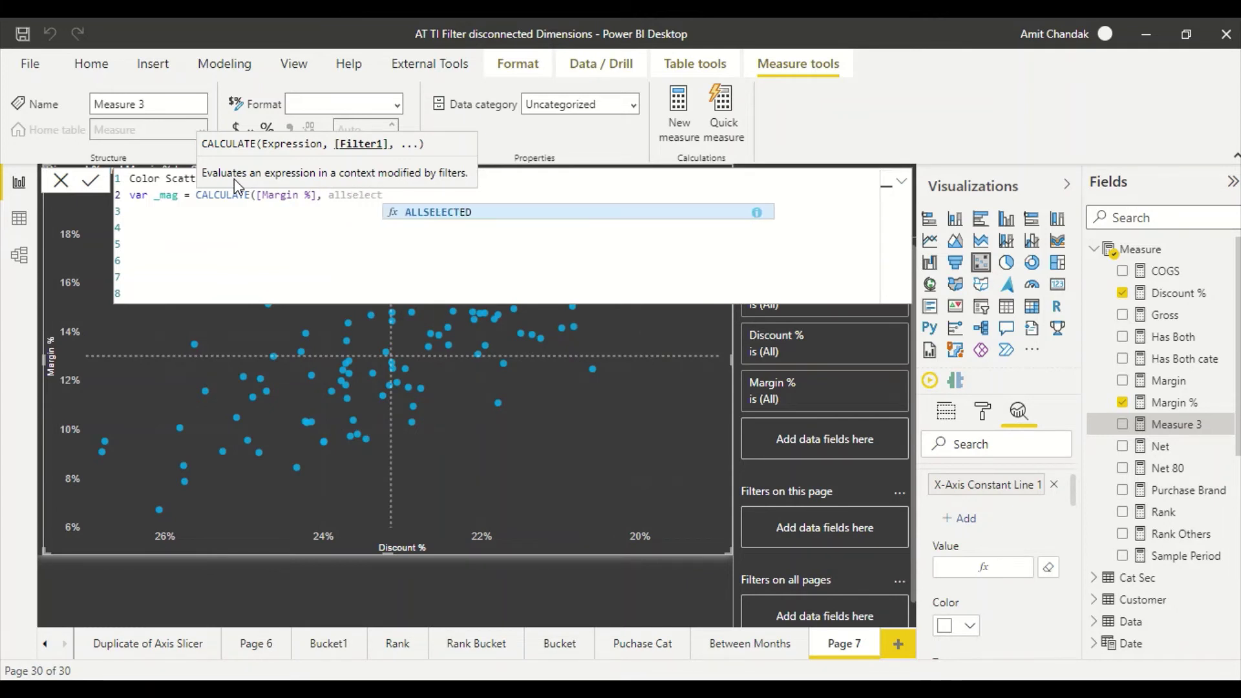
{"action": "key", "text": "Tab"}
{"action": "type", "text": "))"}
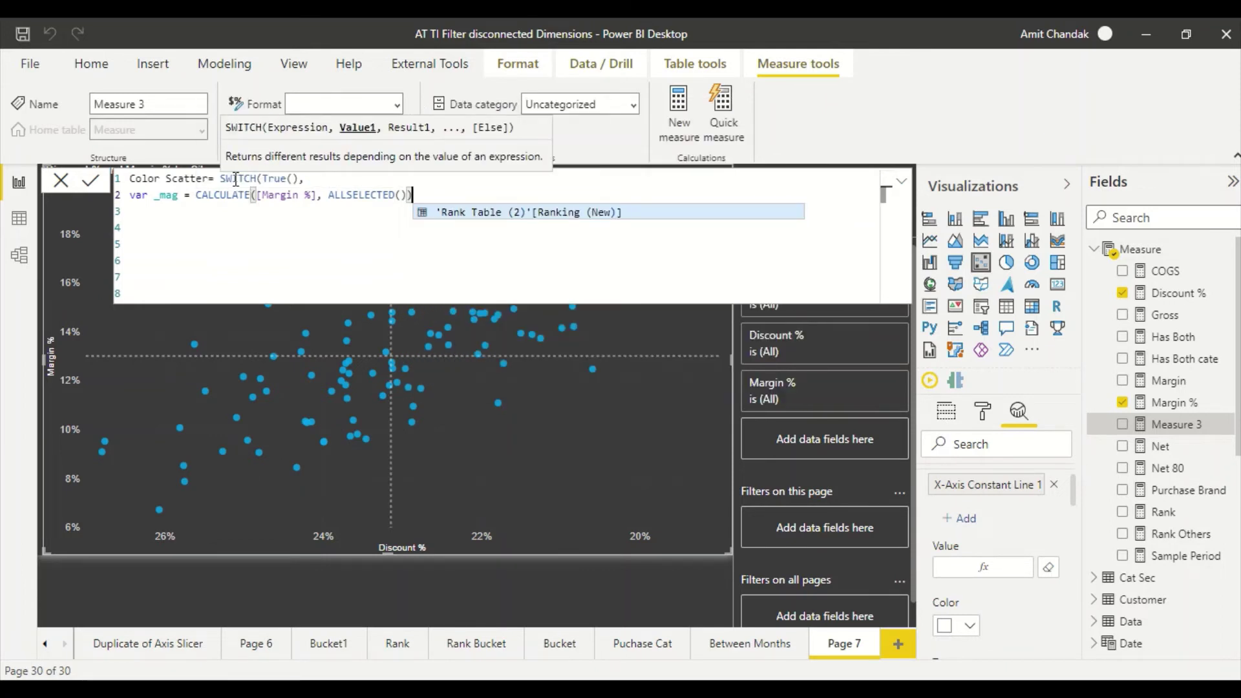
{"action": "key", "text": "Escape"}
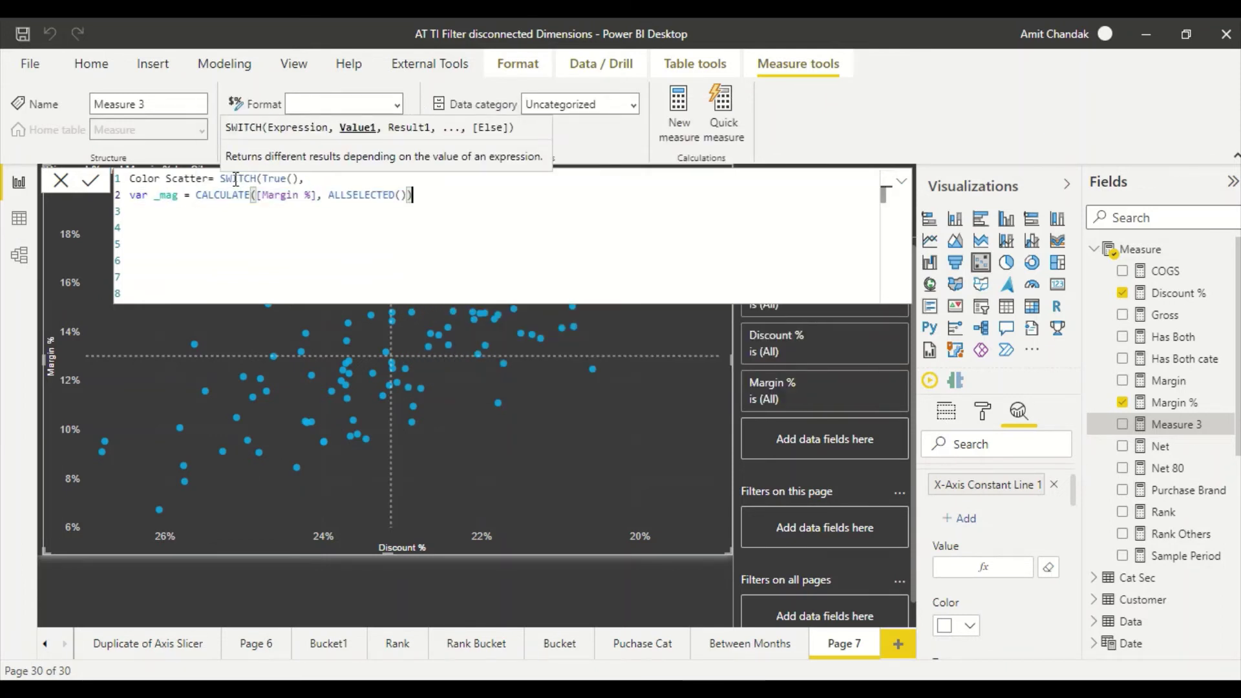
Duplicate the _mag variable line below it and change the copy to _disl = CALCULATE([Discount %], ALLSELECTED()).
{"action": "key", "text": "Return"}
{"action": "type", "text": "var _mag = CALCULATE([Margin %], ALLSELECTED())"}
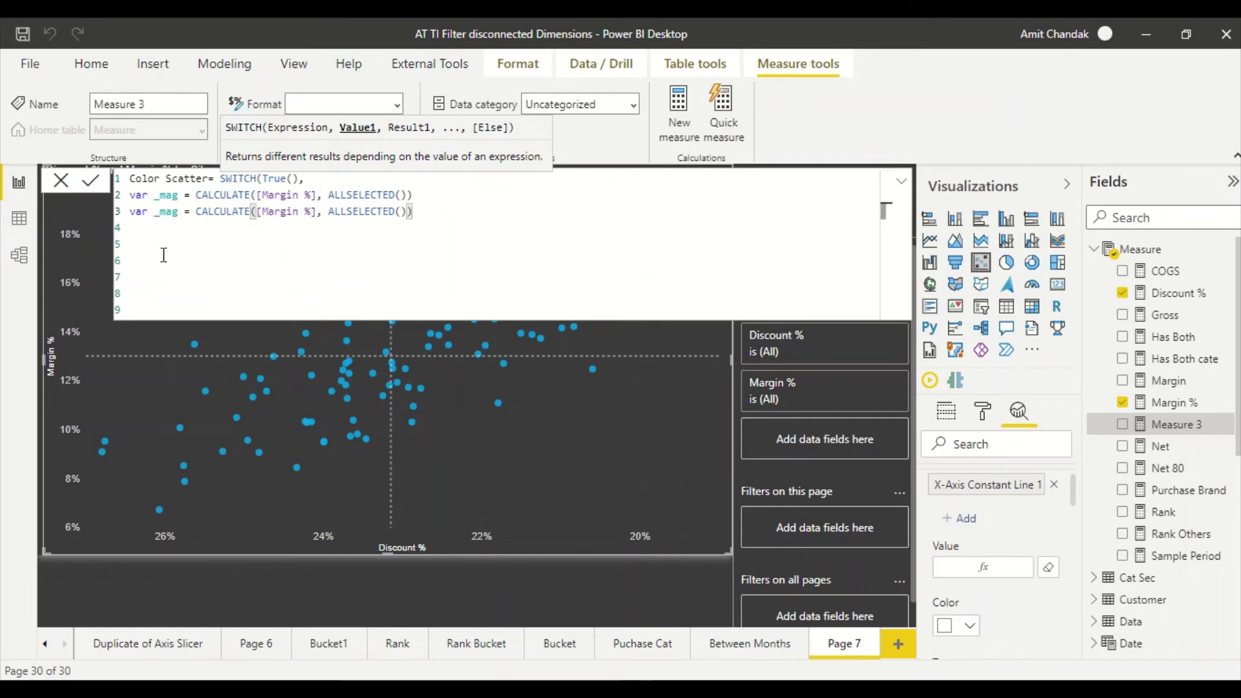
{"action": "left_click_drag", "start_coordinate": [179, 213], "coordinate": [162, 217]}
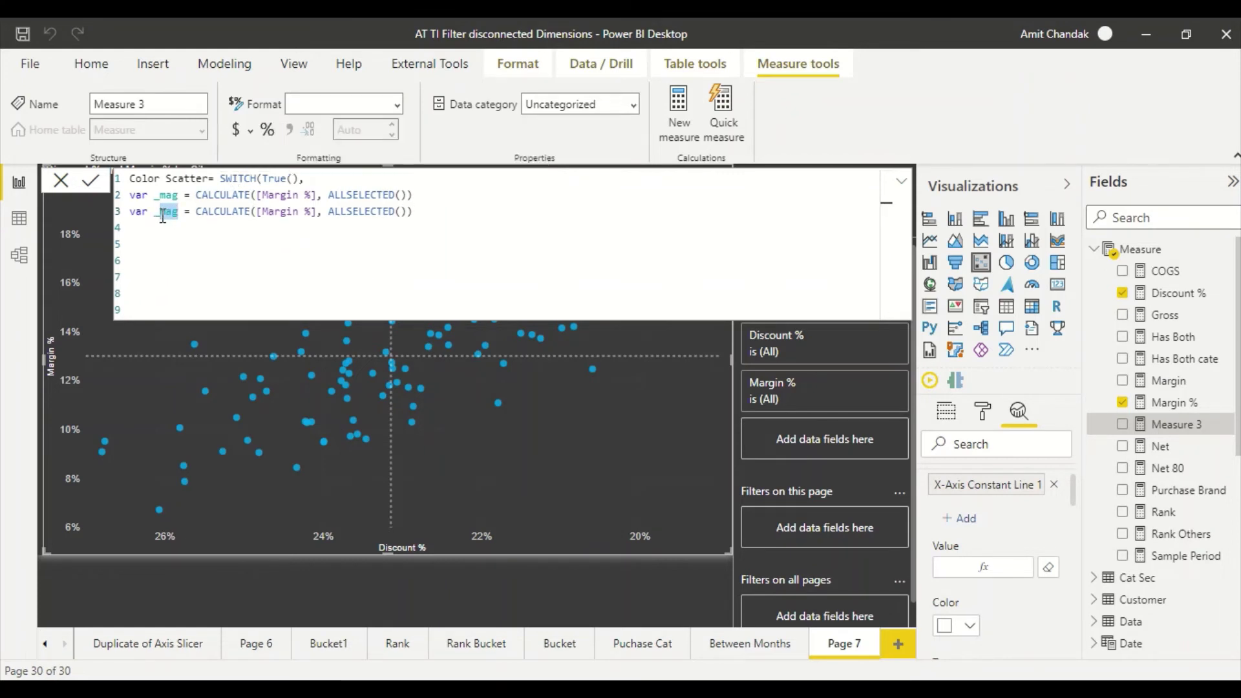
{"action": "type", "text": "misl"}
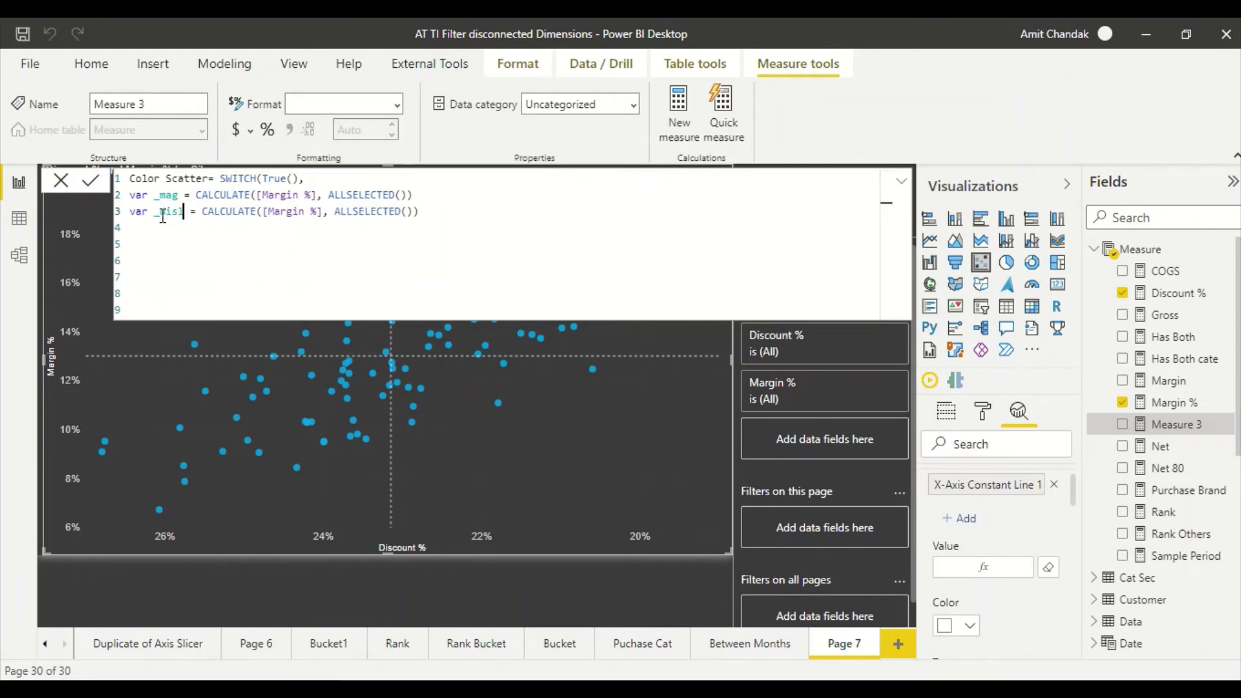
{"action": "left_click", "coordinate": [311, 212]}
{"action": "left_click_drag", "start_coordinate": [319, 212], "coordinate": [270, 212]}
{"action": "type", "text": "dis"}
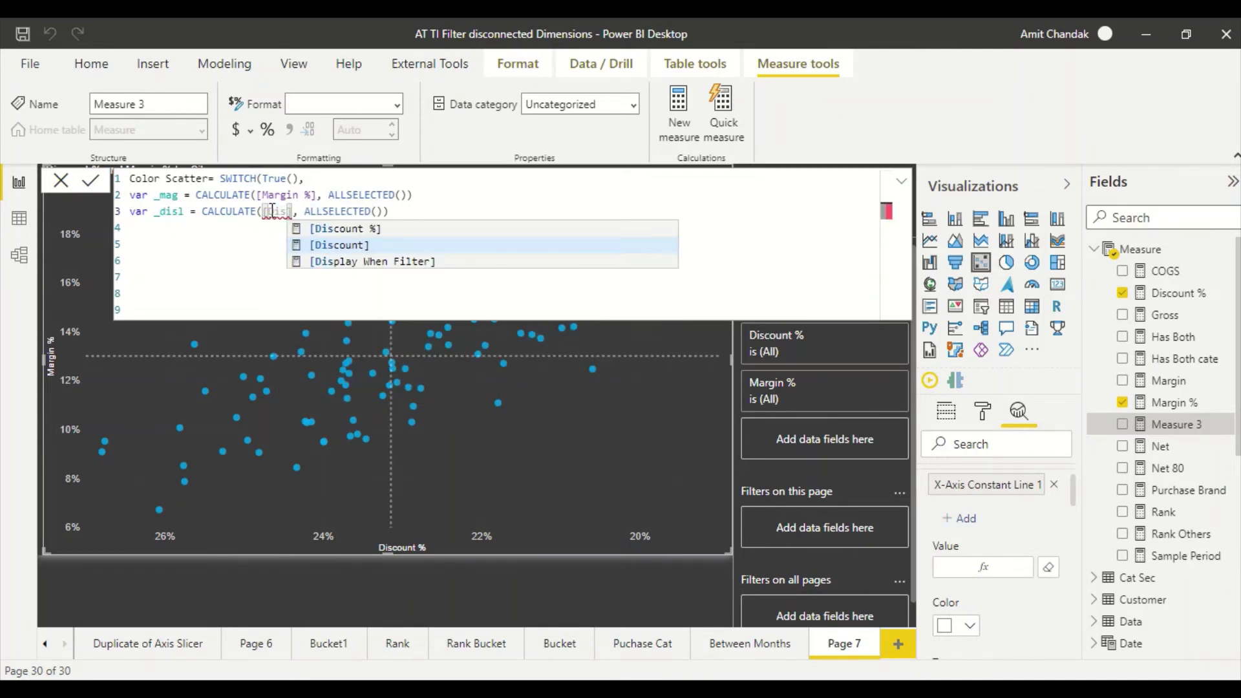
{"action": "left_click", "coordinate": [318, 231]}
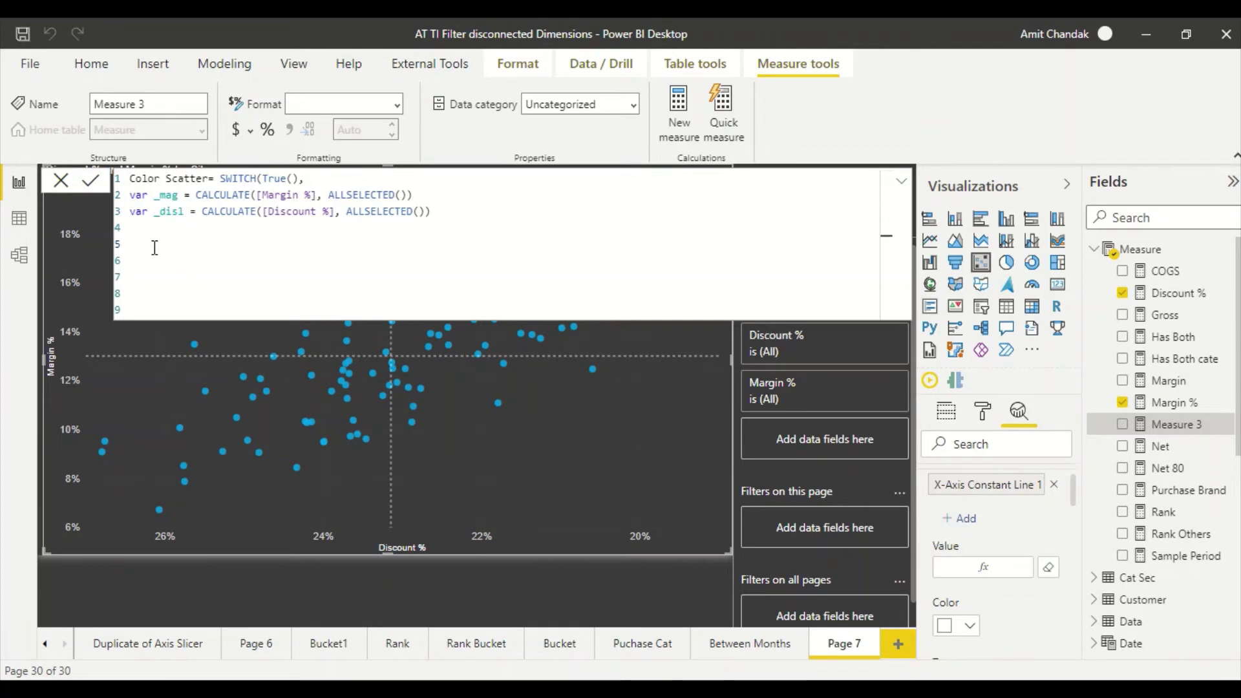
{"action": "left_click", "coordinate": [422, 195]}
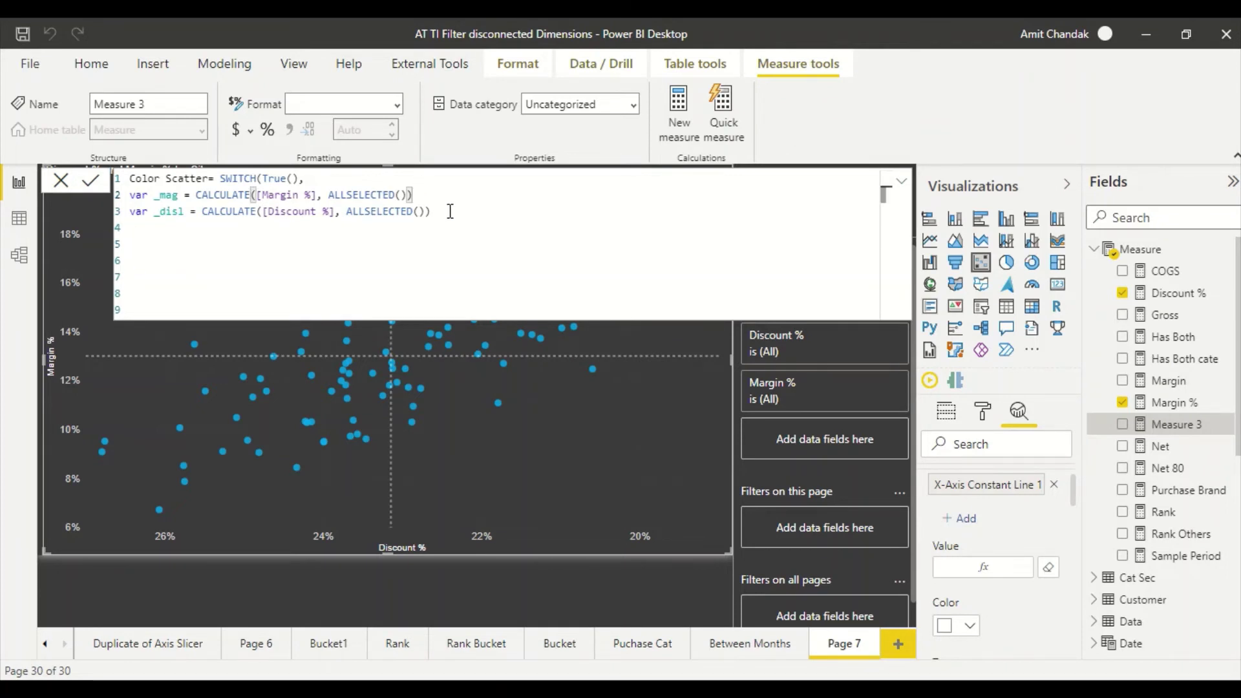
Add a return statement on the line below the two variables and start a new line after it.
{"action": "left_click", "coordinate": [133, 230]}
{"action": "type", "text": "retur"}
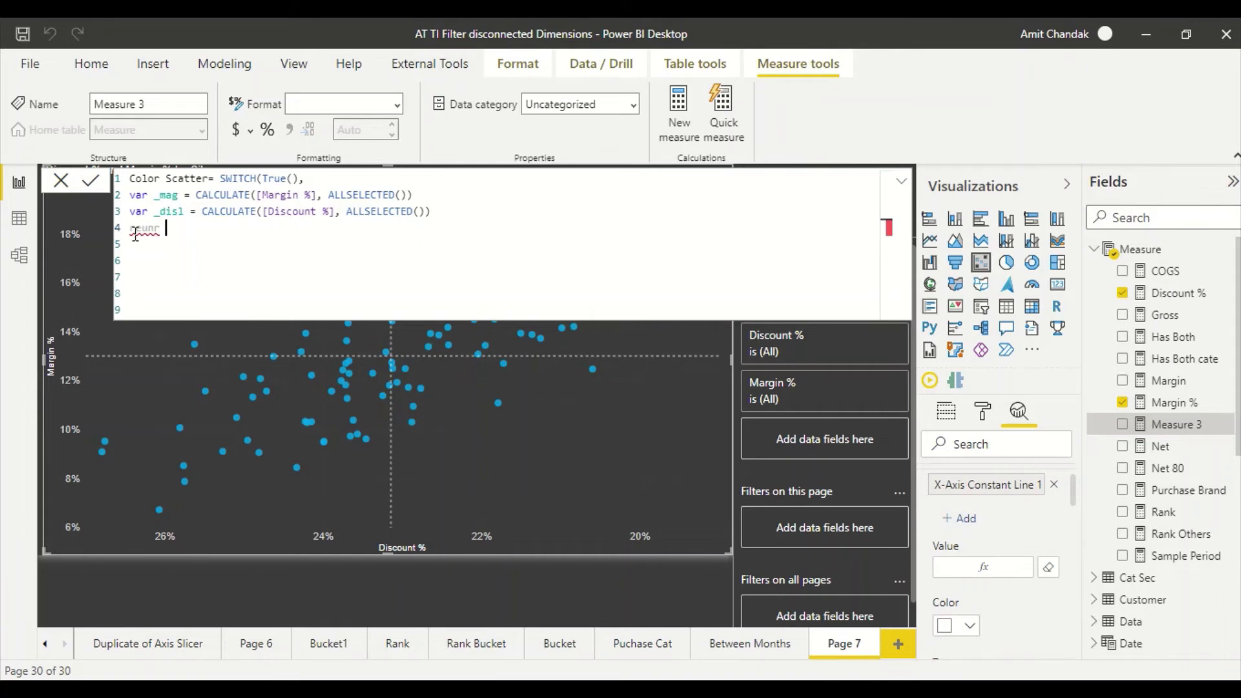
{"action": "key", "text": "BackSpace"}
{"action": "key", "text": "BackSpace"}
{"action": "key", "text": "BackSpace"}
{"action": "key", "text": "BackSpace"}
{"action": "type", "text": "turn"}
{"action": "key", "text": "Return"}
Begin the returned expression with Switch( True() , and go on to the line for its first condition.
{"action": "type", "text": "Switch"}
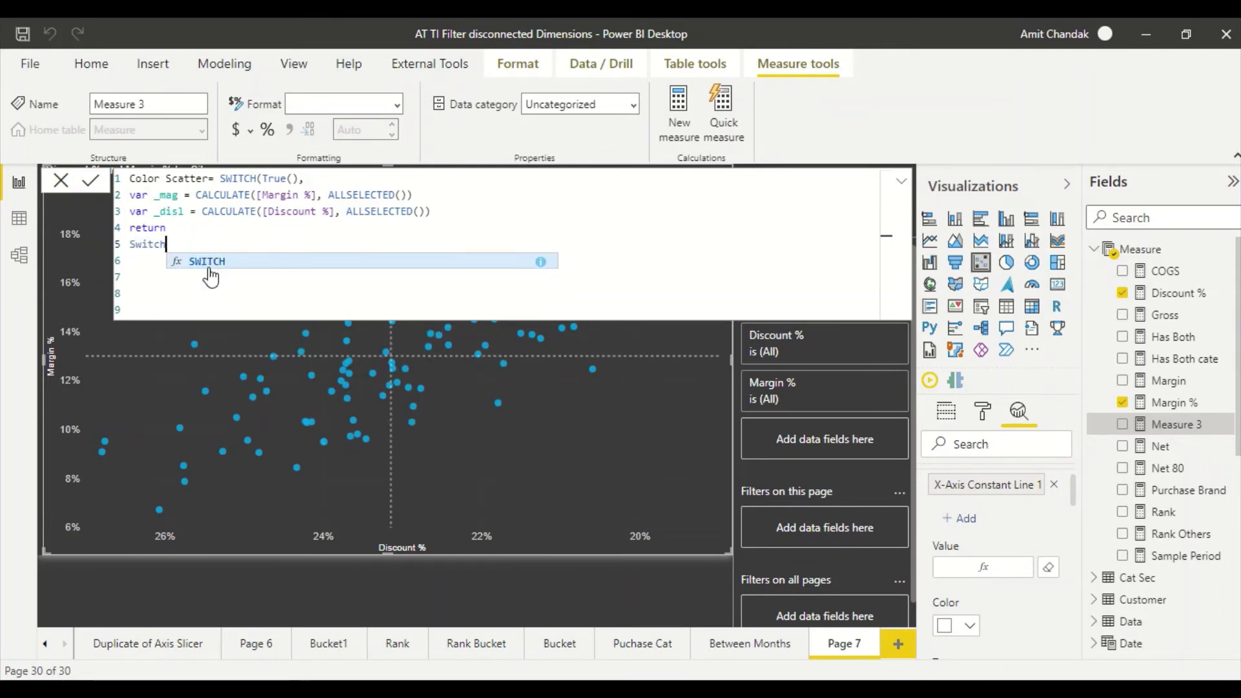
{"action": "type", "text": "( "}
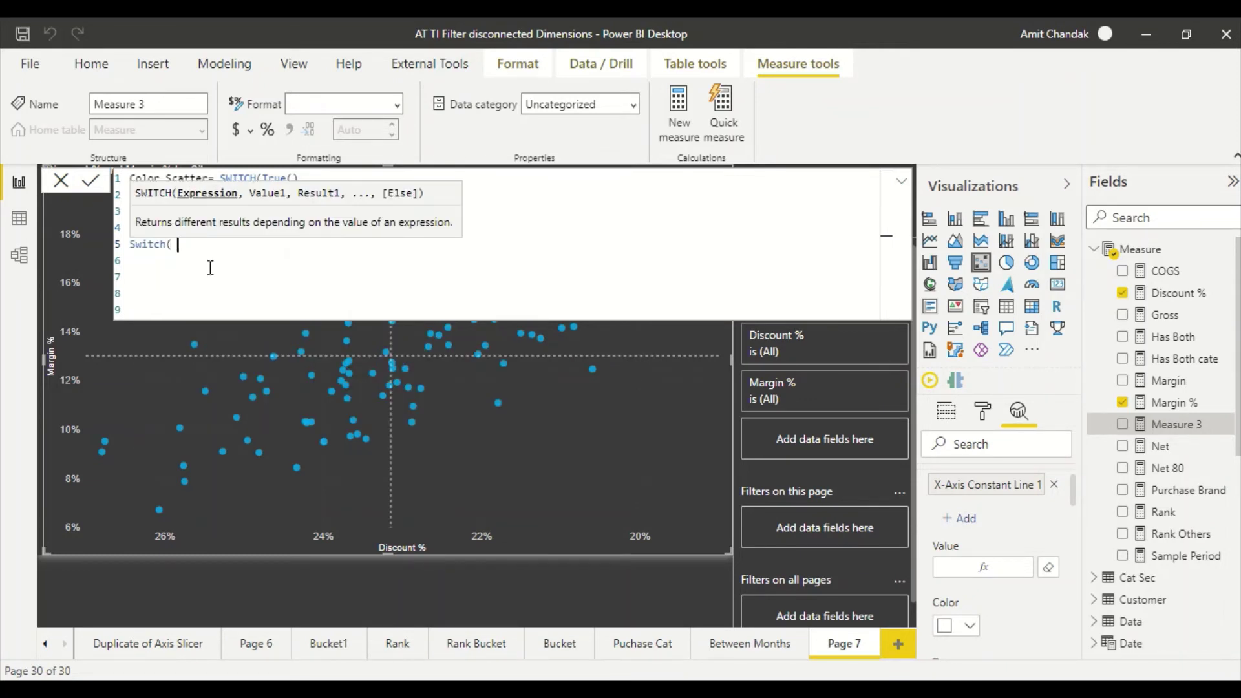
{"action": "type", "text": "True("}
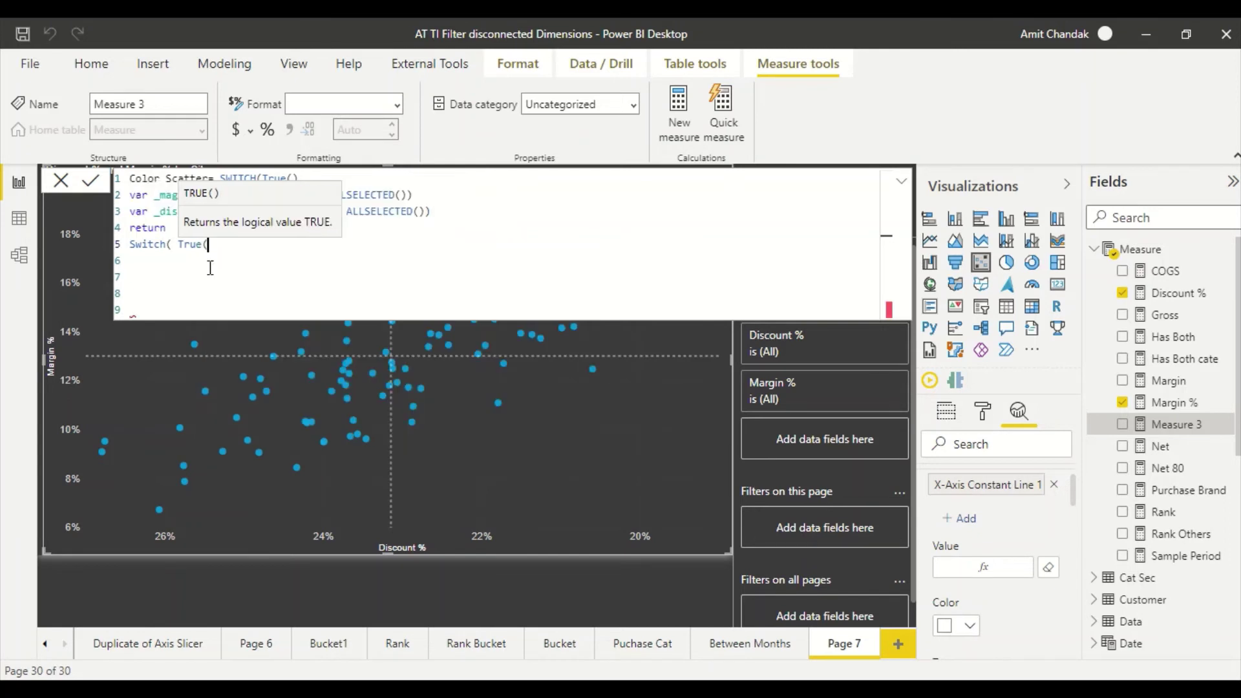
{"action": "type", "text": ")"}
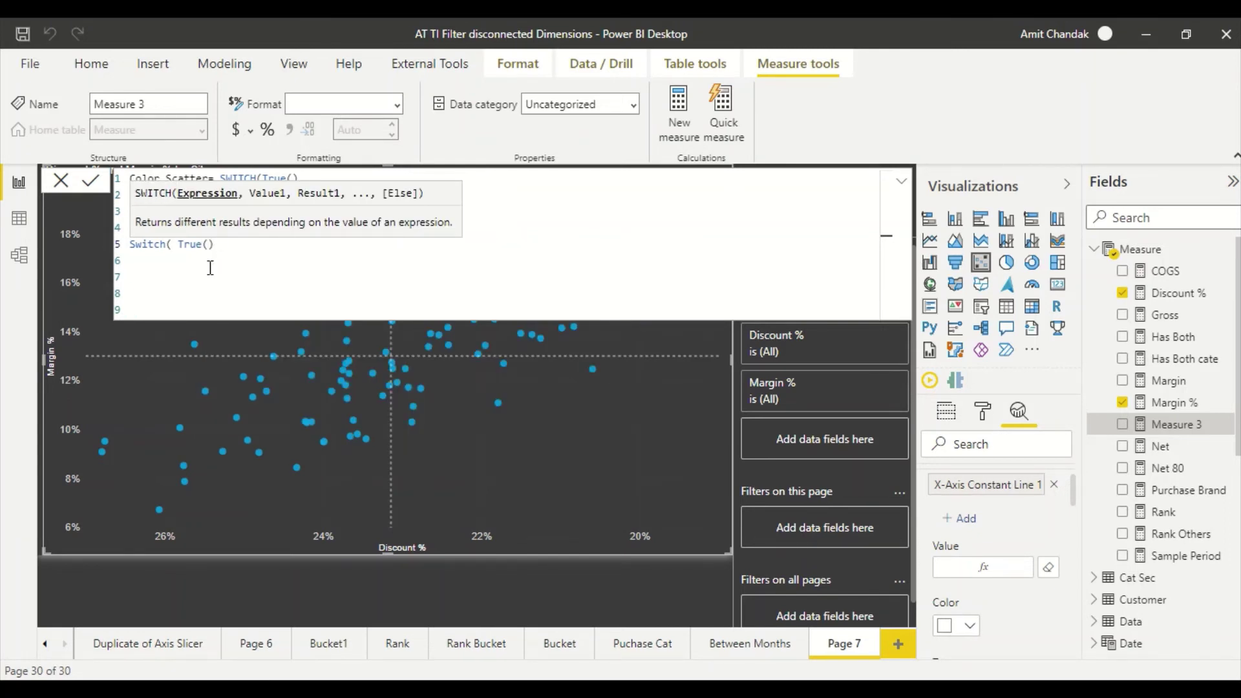
{"action": "type", "text": " ,"}
{"action": "key", "text": "Return"}
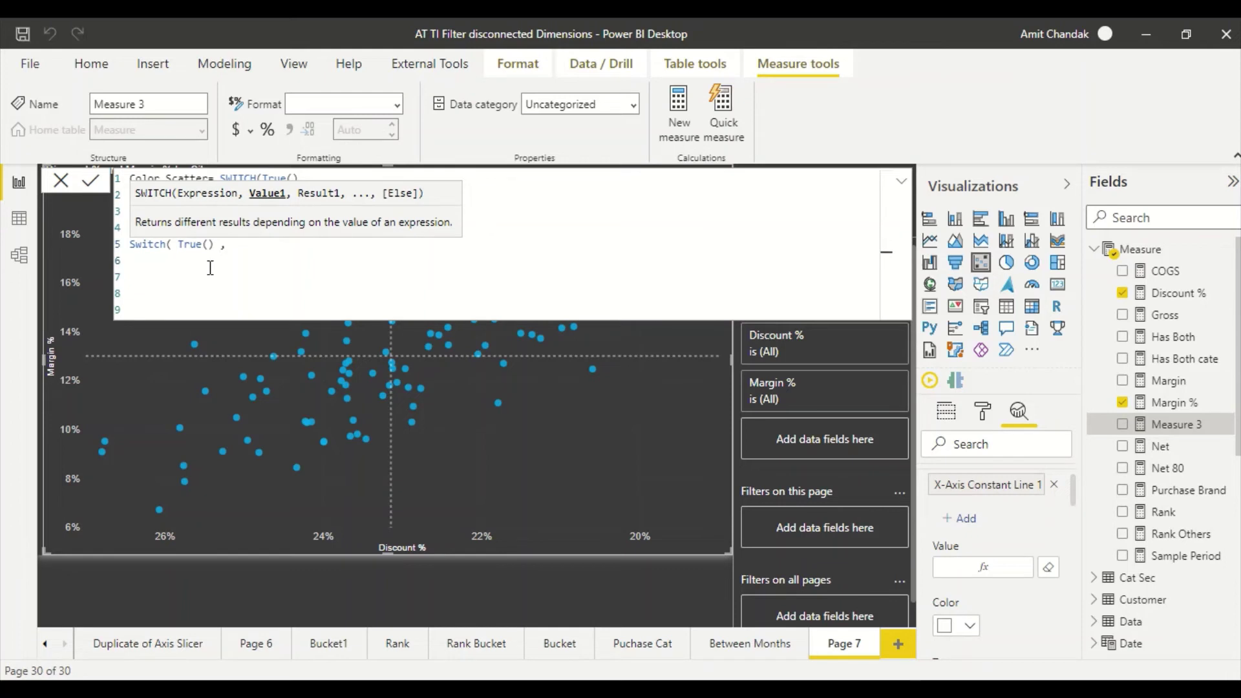
Enter [Margin %] >= _mag as the first part of the first Switch condition.
{"action": "type", "text": "[M"}
{"action": "key", "text": "Tab"}
{"action": "type", "text": ">"}
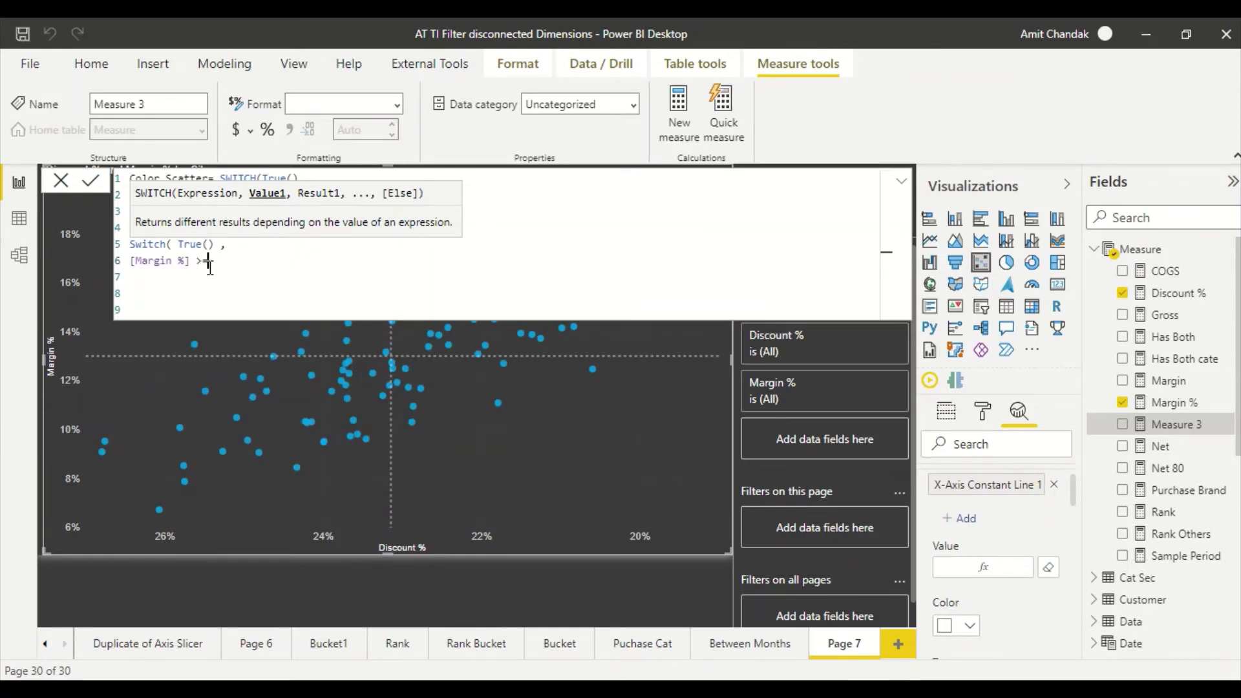
{"action": "type", "text": "="}
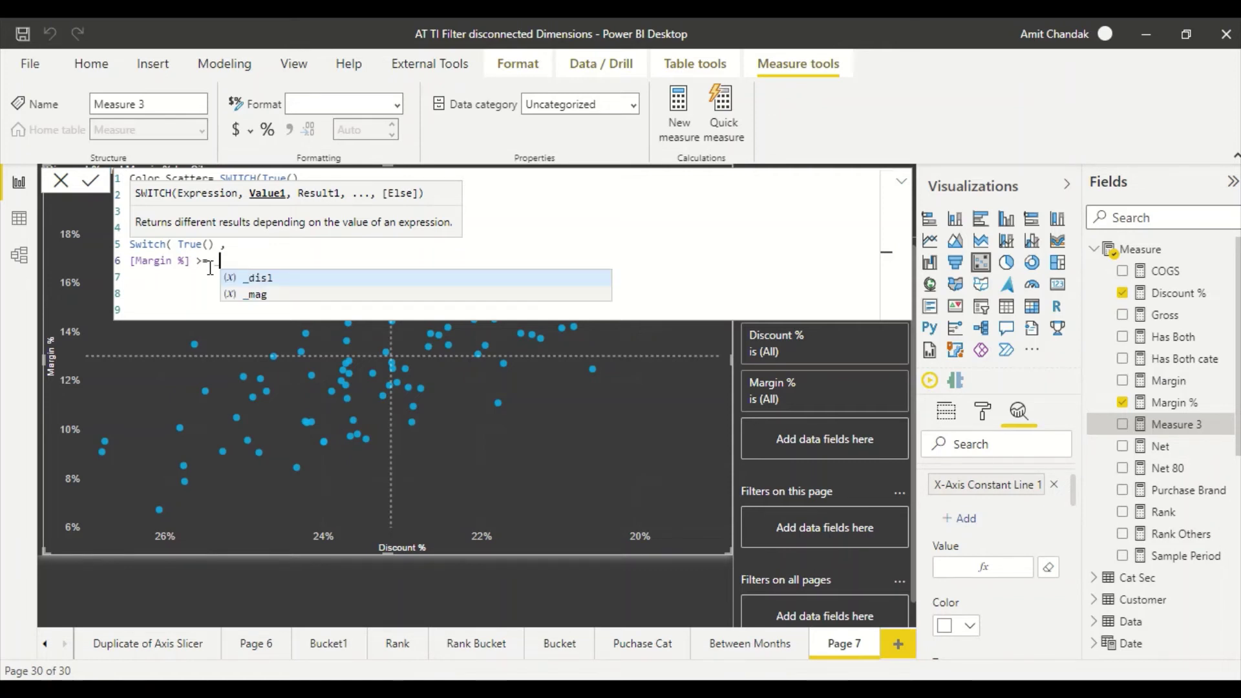
{"action": "key", "text": "Down"}
{"action": "key", "text": "Tab"}
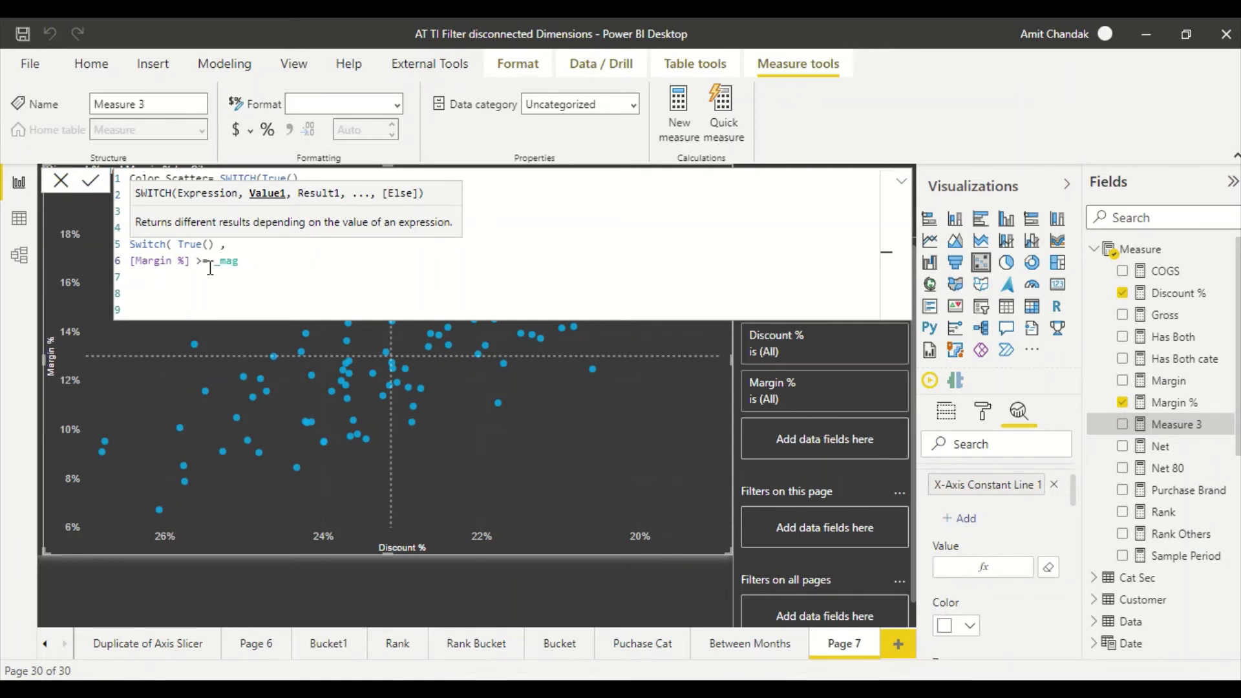
Extend the first Switch condition with && [Discount %] < _disl.
{"action": "type", "text": "&&"}
{"action": "type", "text": "[di"}
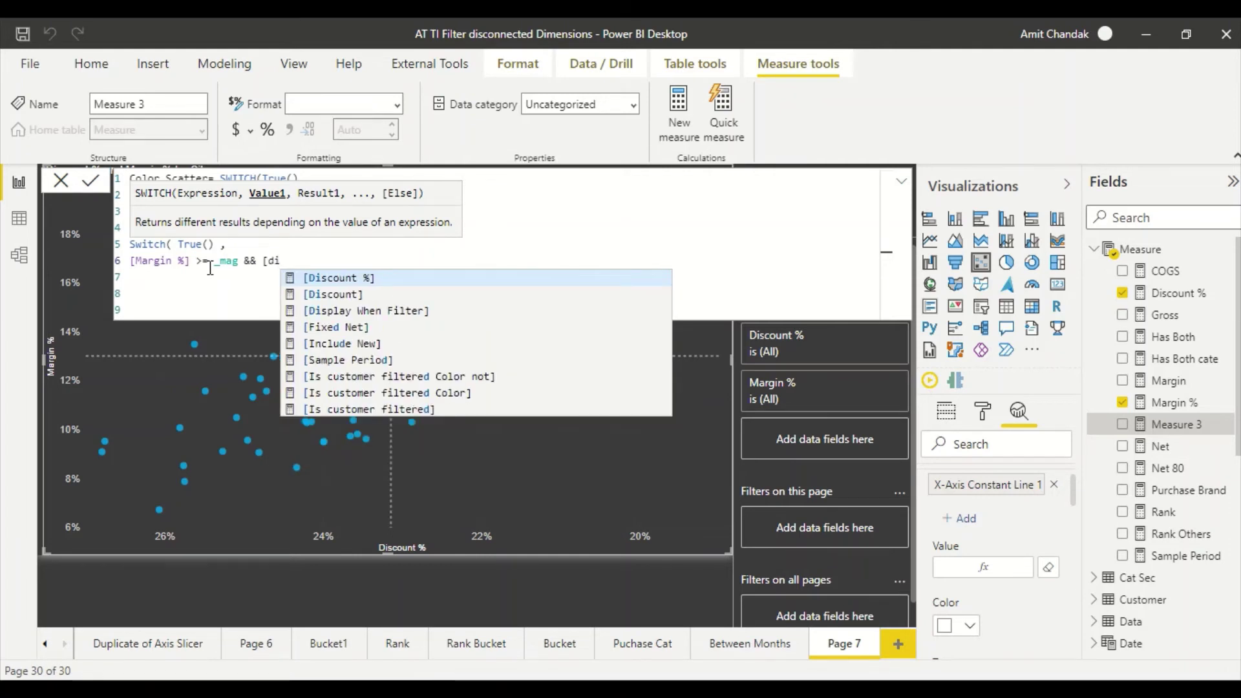
{"action": "key", "text": "Tab"}
{"action": "type", "text": "< "}
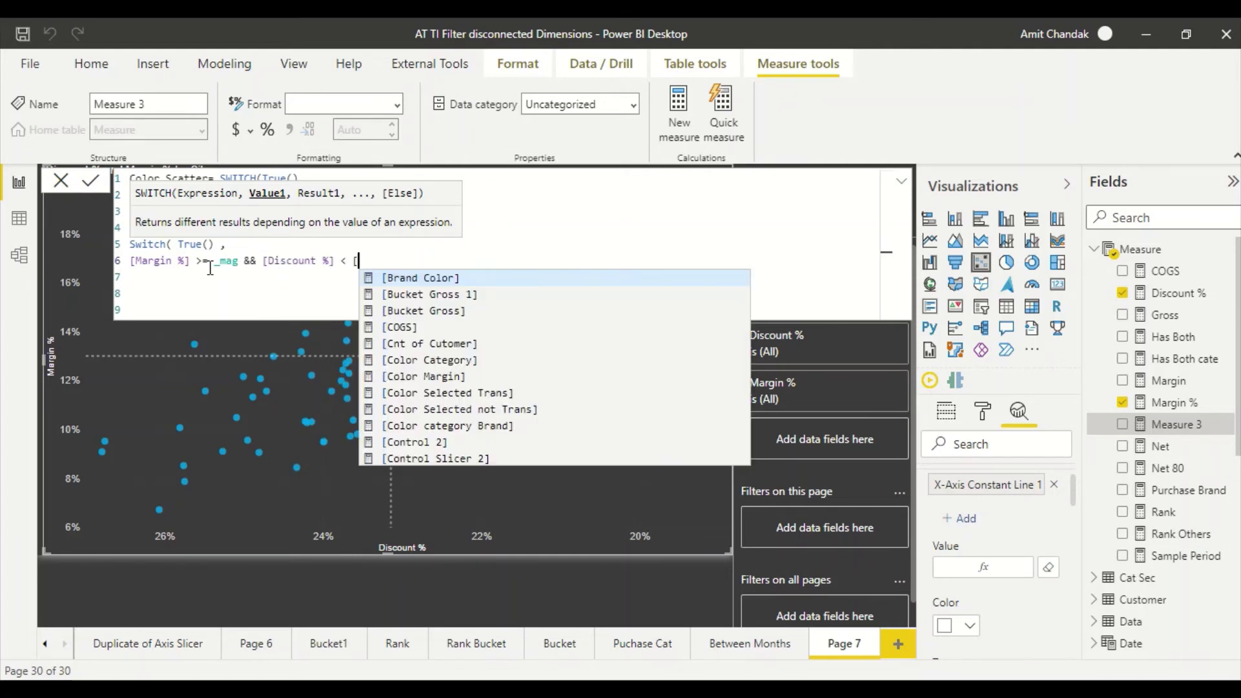
{"action": "type", "text": "_"}
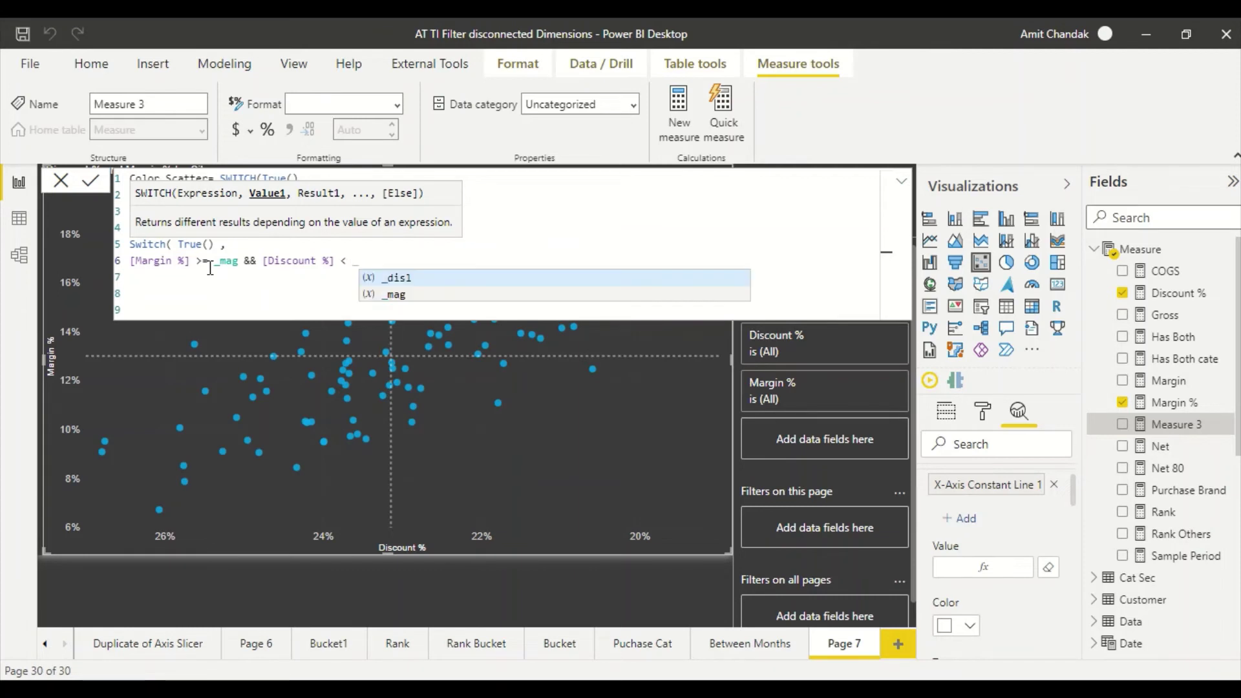
{"action": "type", "text": "disl"}
{"action": "key", "text": "Tab"}
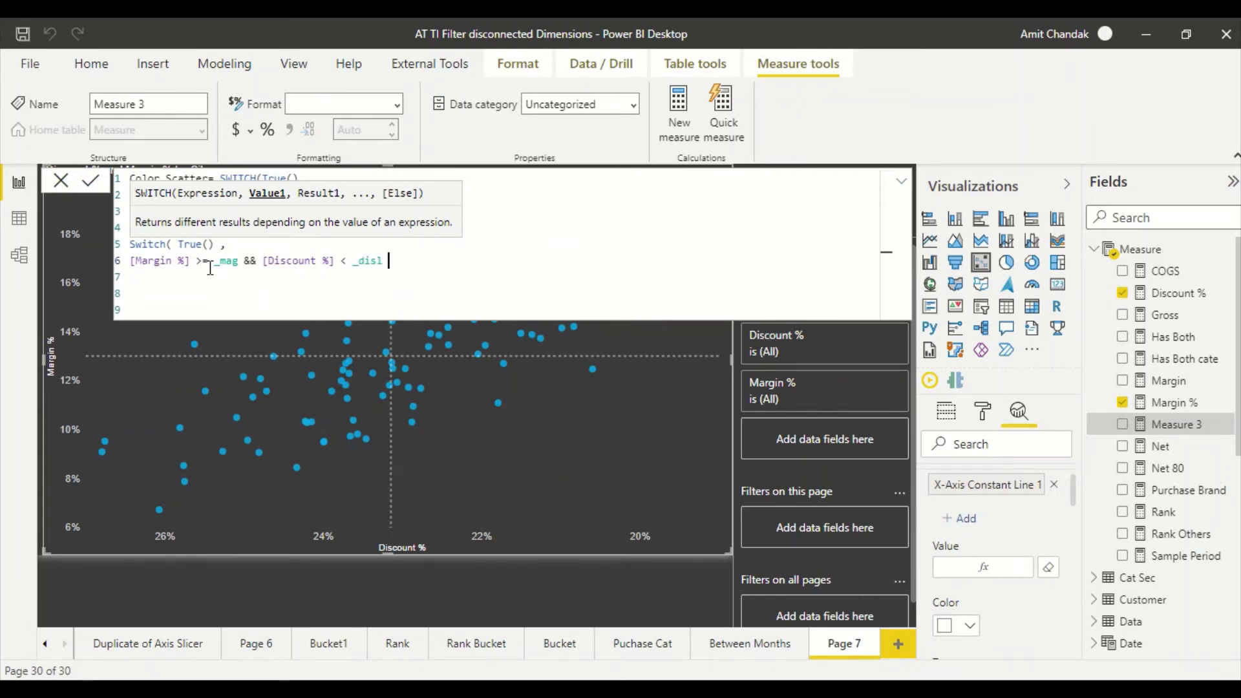
Give the first Switch condition the result "Green", ending the line with a comma.
{"action": "type", "text": ","}
{"action": "type", "text": "\"Red"}
{"action": "type", "text": "g"}
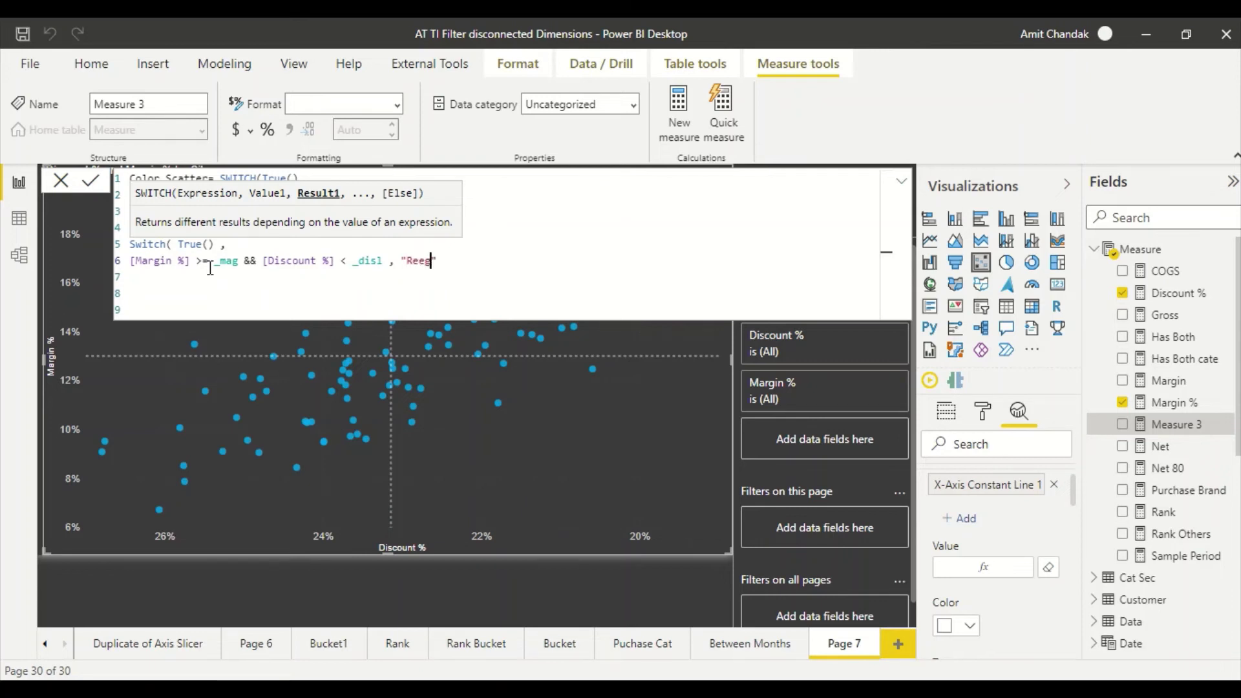
{"action": "key", "text": "BackSpace"}
{"action": "key", "text": "BackSpace"}
{"action": "key", "text": "BackSpace"}
{"action": "key", "text": "BackSpace"}
{"action": "type", "text": "Green"}
{"action": "key", "text": "Right"}
{"action": "type", "text": ","}
Copy the "Green" branch line onto the three lines below it, making four identical Switch branches.
{"action": "key", "text": "shift+Home"}
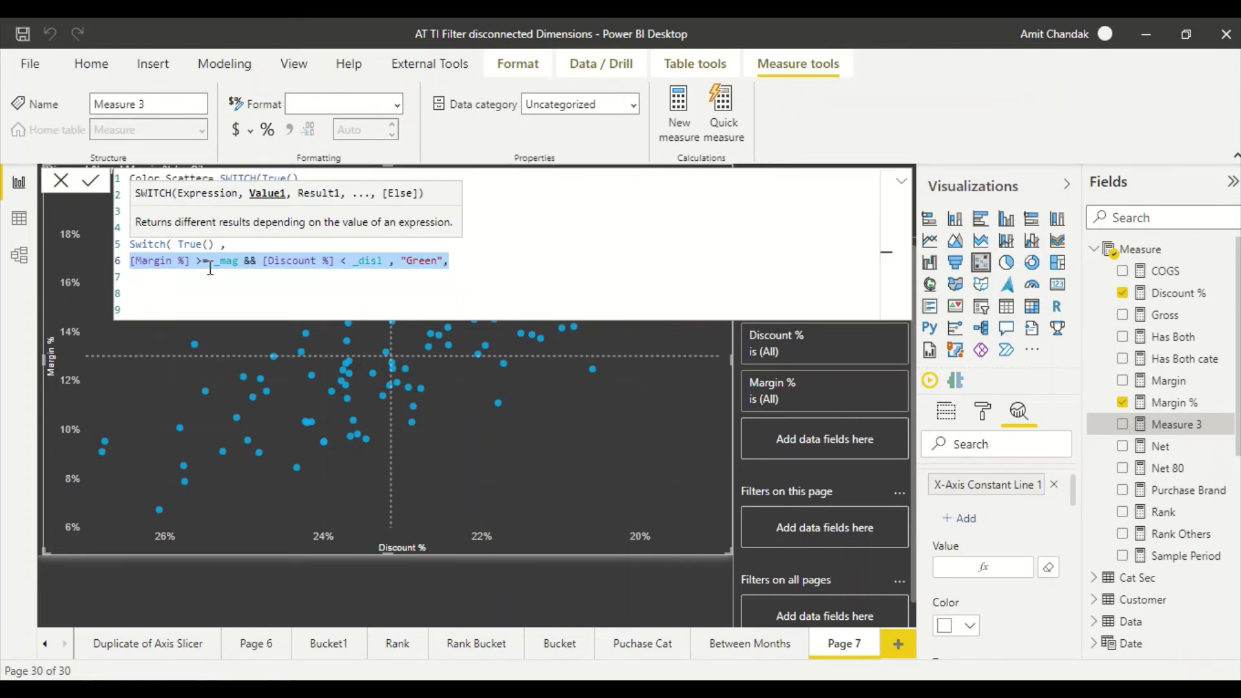
{"action": "key", "text": "ctrl+c"}
{"action": "key", "text": "End"}
{"action": "key", "text": "Return"}
{"action": "key", "text": "ctrl+v"}
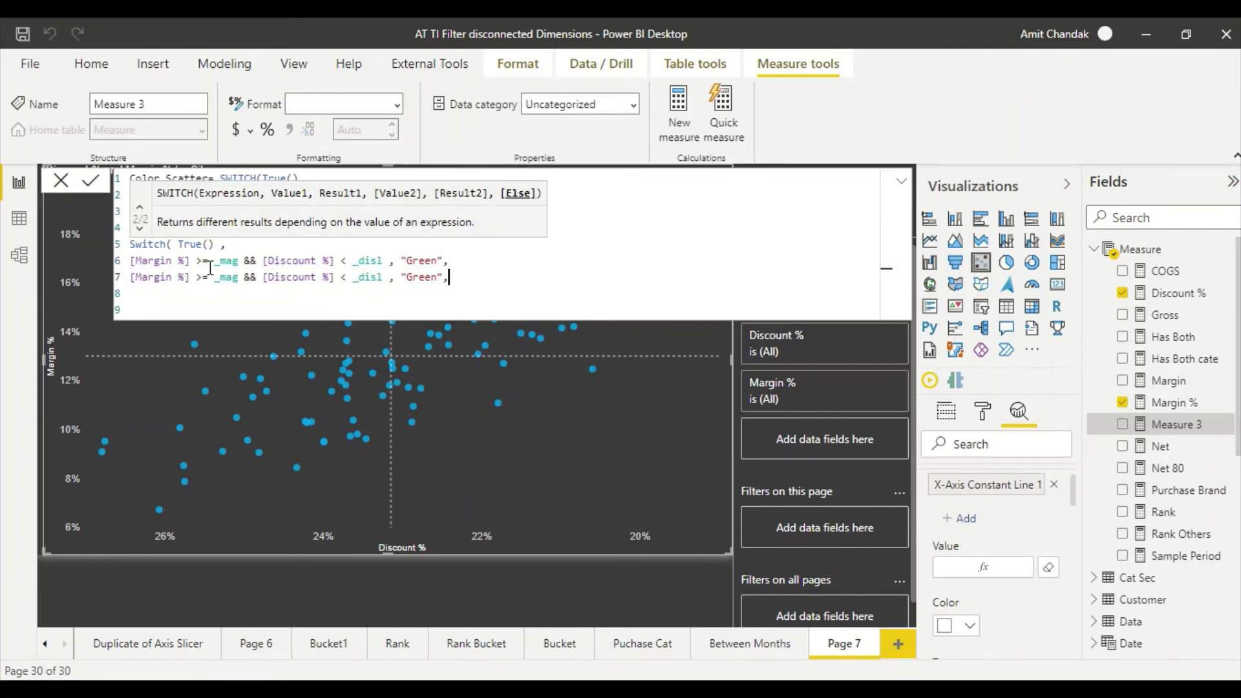
{"action": "key", "text": "Escape"}
{"action": "key", "text": "Down"}
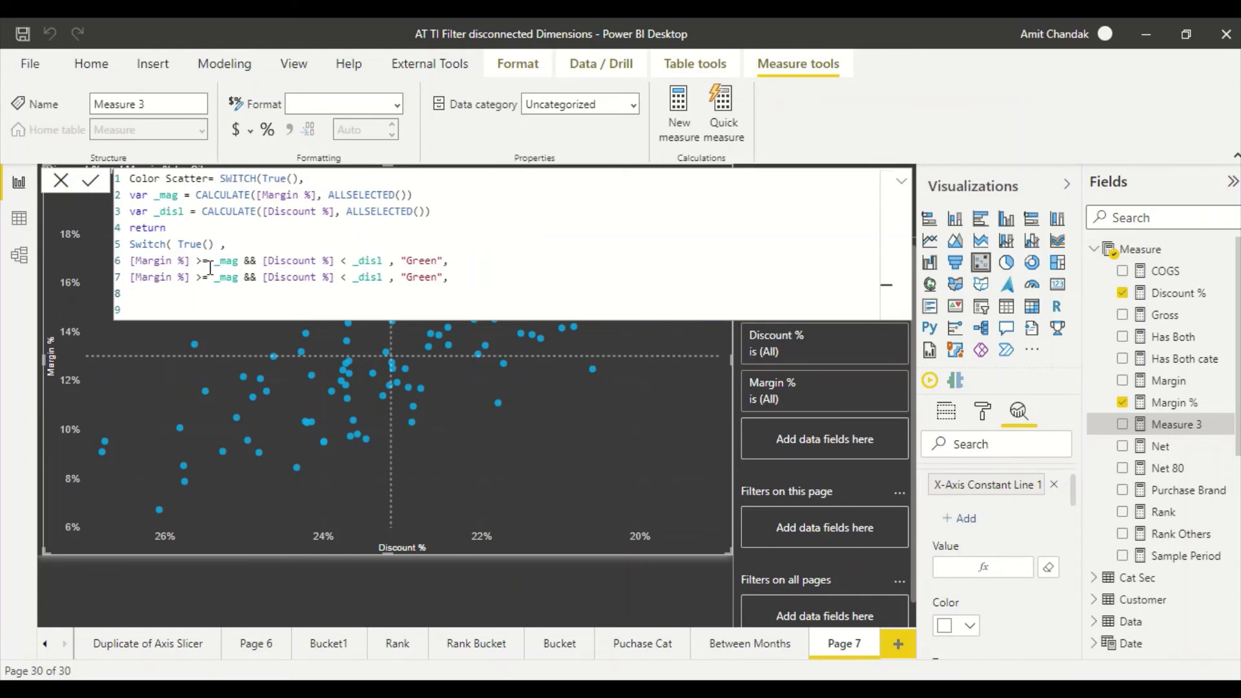
{"action": "key", "text": "ctrl+v"}
{"action": "key", "text": "Return"}
{"action": "key", "text": "ctrl+v"}
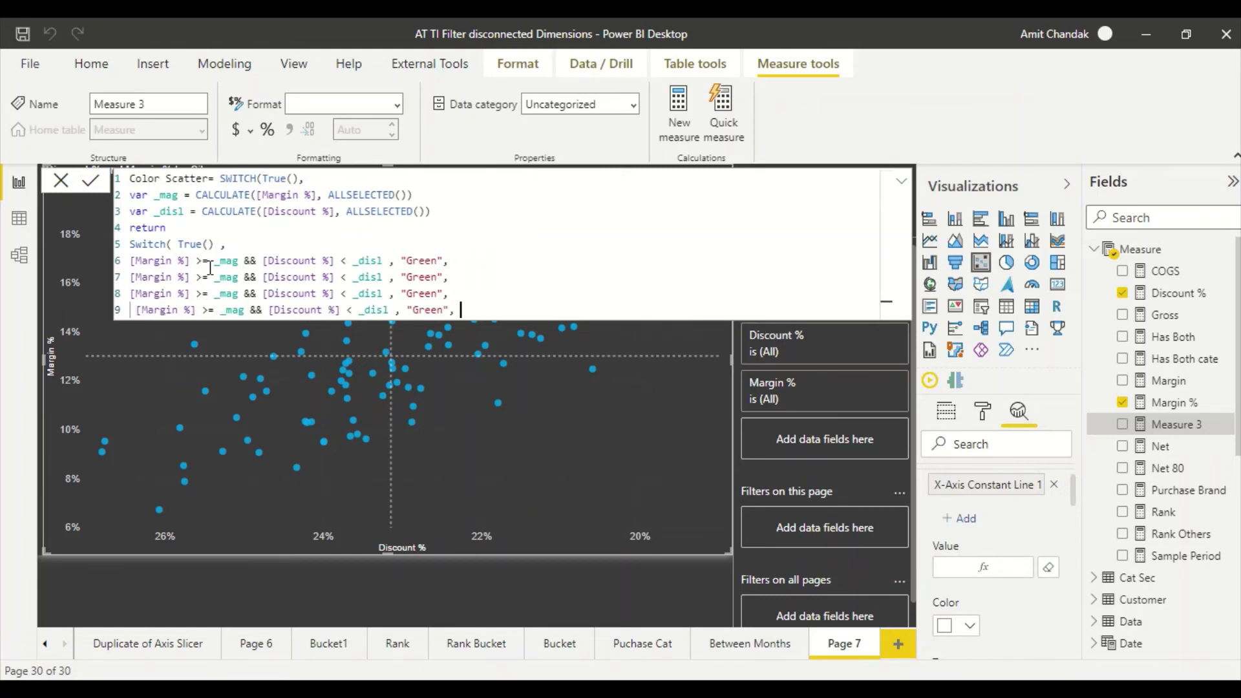
Replace the trailing comma of the fourth branch with a closing parenthesis to end the Switch expression.
{"action": "key", "text": "BackSpace"}
{"action": "key", "text": "BackSpace"}
{"action": "type", "text": ")"}
{"action": "key", "text": "BackSpace"}
{"action": "type", "text": ")"}
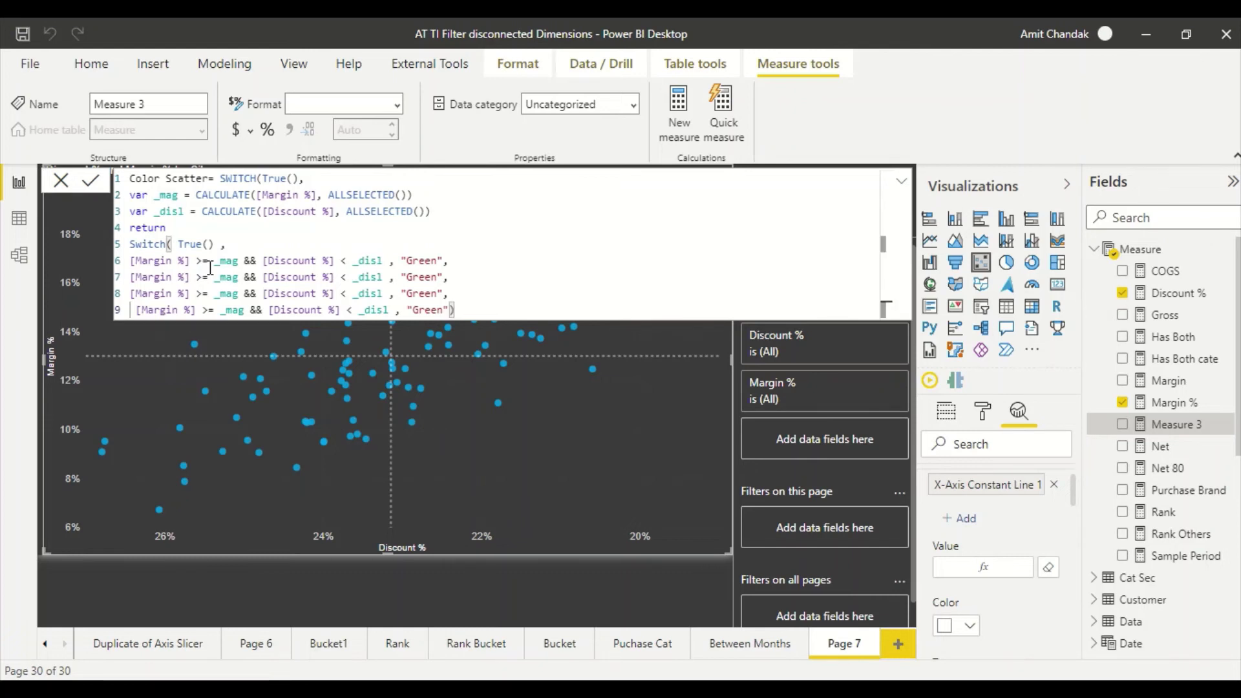
Set the discount comparison to >= in the second branch and the margin comparison to < in the third and fourth branches.
{"action": "left_click", "coordinate": [342, 277]}
{"action": "key", "text": "BackSpace"}
{"action": "type", "text": ">="}
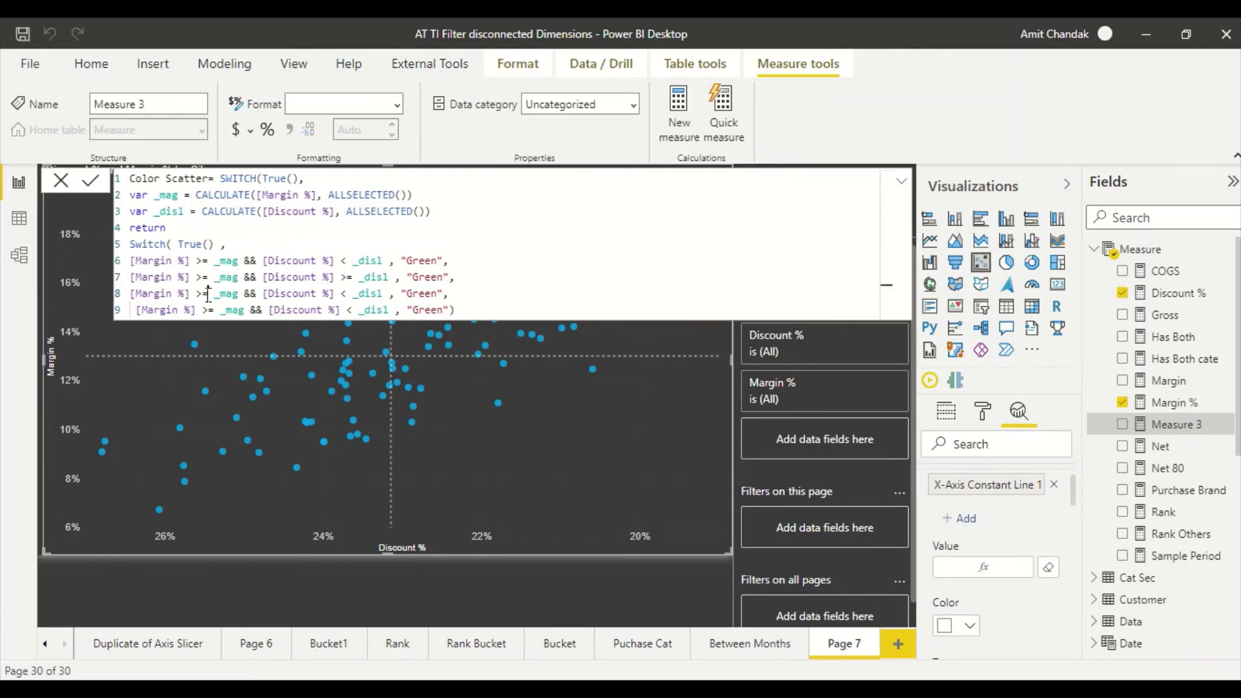
{"action": "left_click_drag", "start_coordinate": [208, 294], "coordinate": [198, 311]}
{"action": "type", "text": "<"}
{"action": "type", "text": "<"}
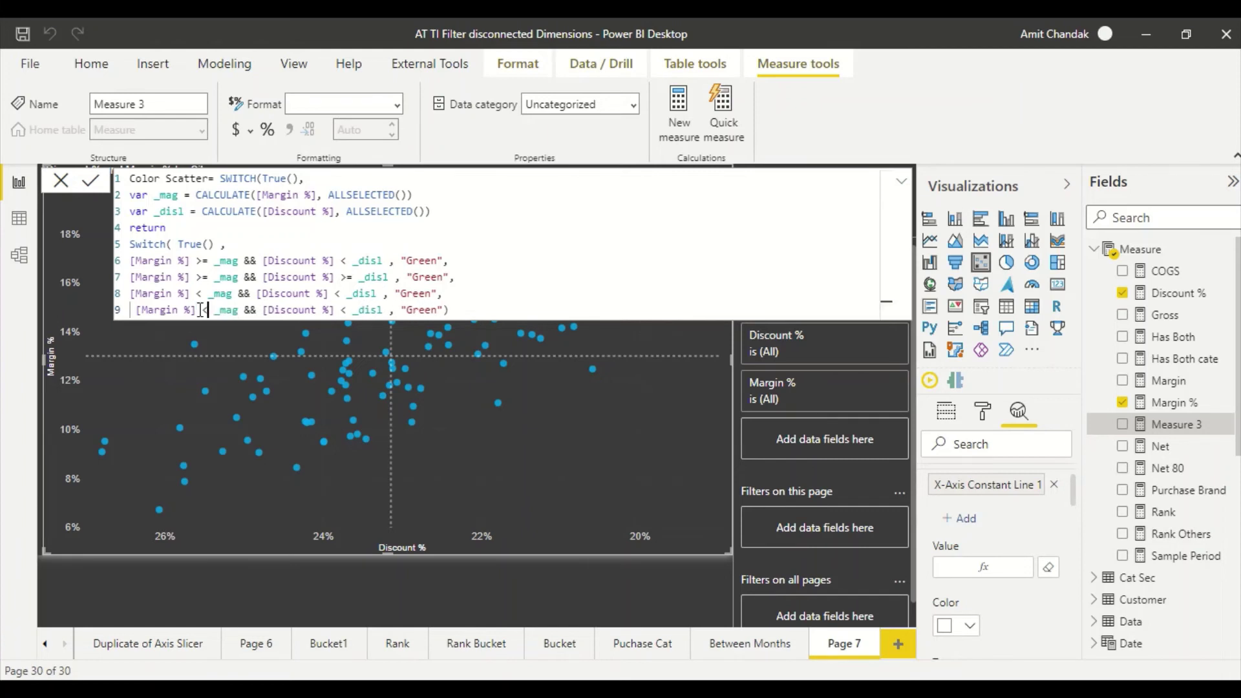
Set the discount comparison to >= in the fourth Switch branch.
{"action": "left_click", "coordinate": [341, 310]}
{"action": "key", "text": "shift+Right"}
{"action": "type", "text": ">="}
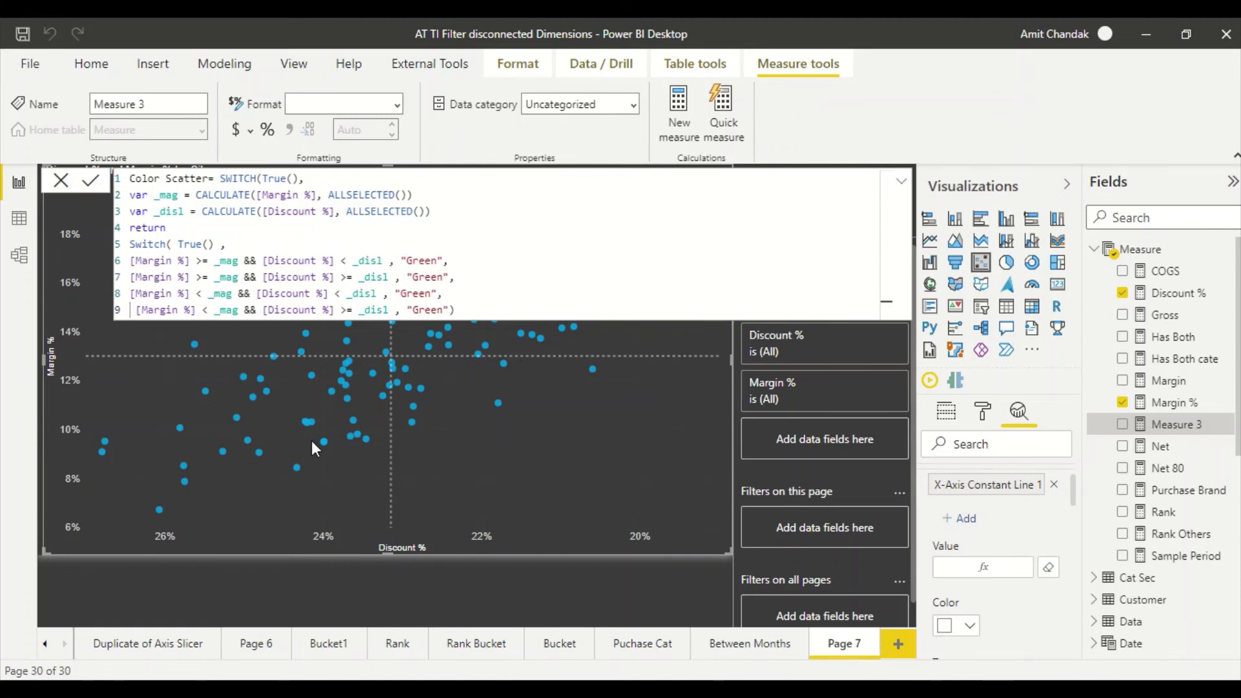
Set the second, third and fourth Switch results to "Blue", "Yellow" and "Red", and commit the Color Scatter measure.
{"action": "double_click", "coordinate": [427, 276]}
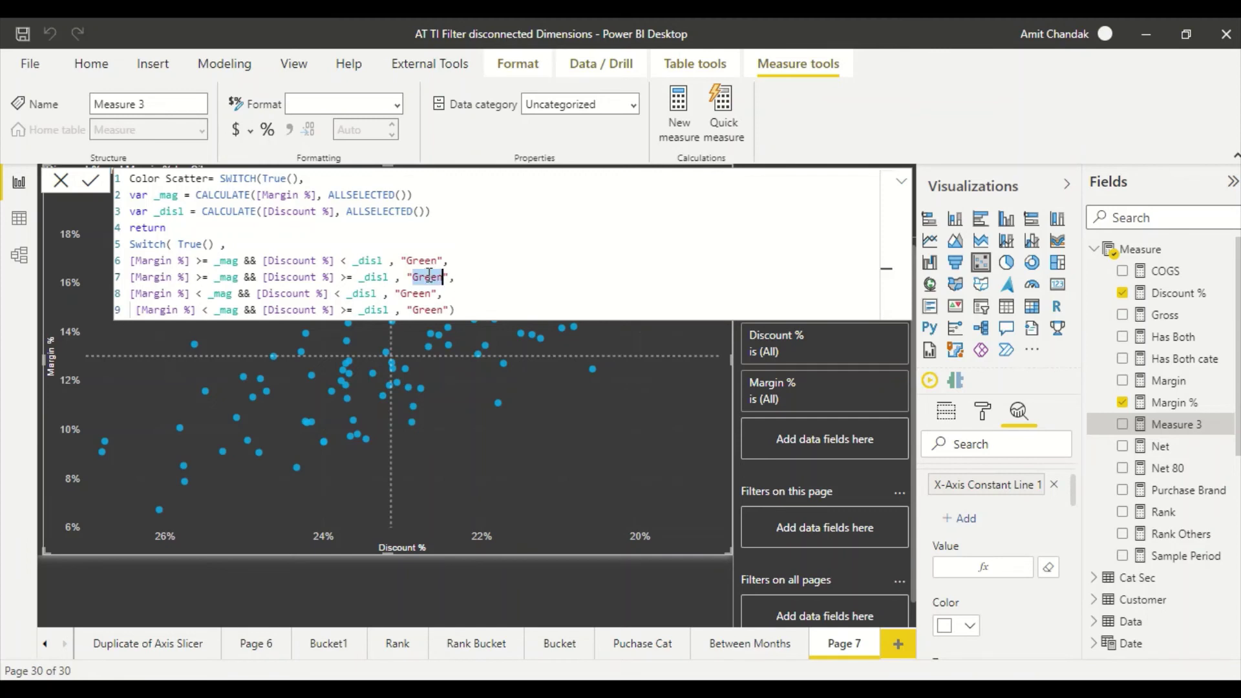
{"action": "type", "text": "Blue"}
{"action": "double_click", "coordinate": [420, 292]}
{"action": "type", "text": "Yellow"}
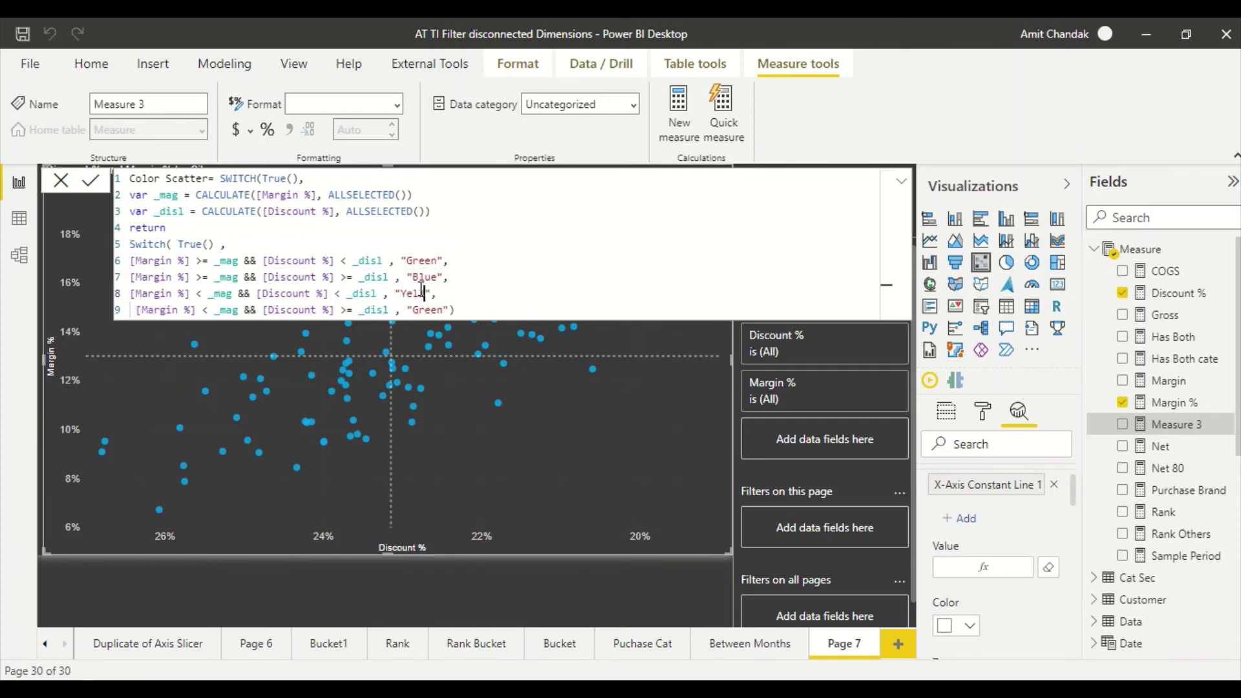
{"action": "double_click", "coordinate": [421, 309]}
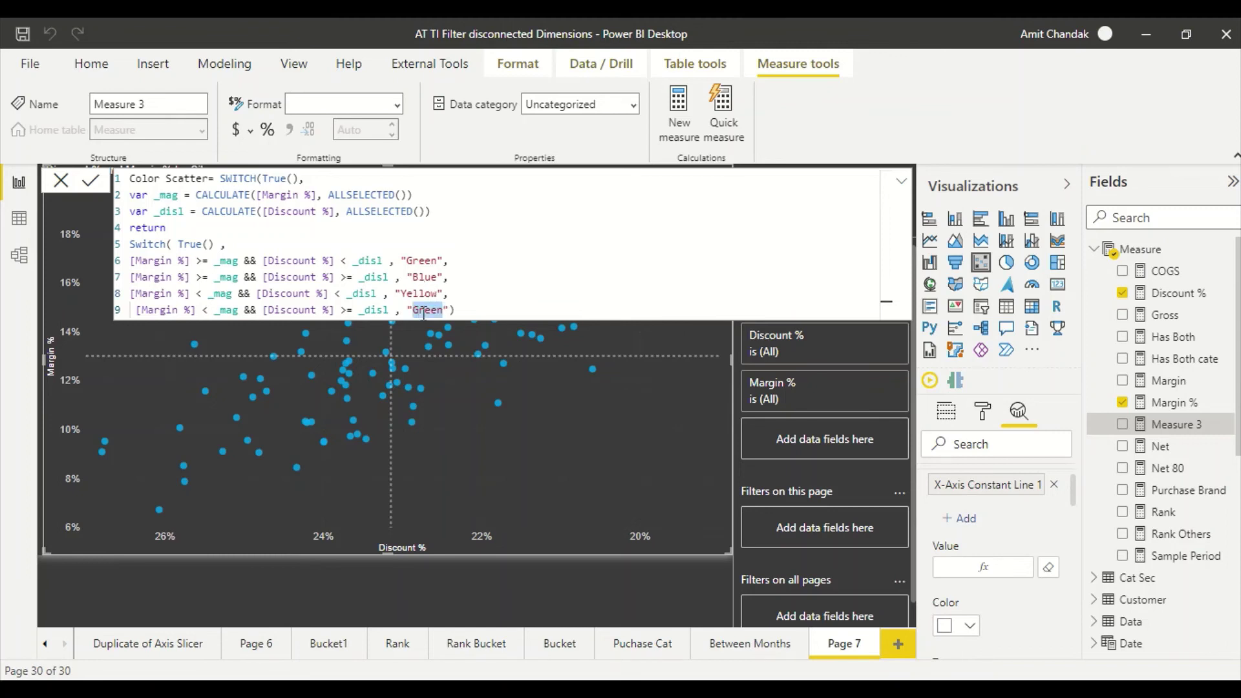
{"action": "type", "text": "Red"}
{"action": "key", "text": "Return"}
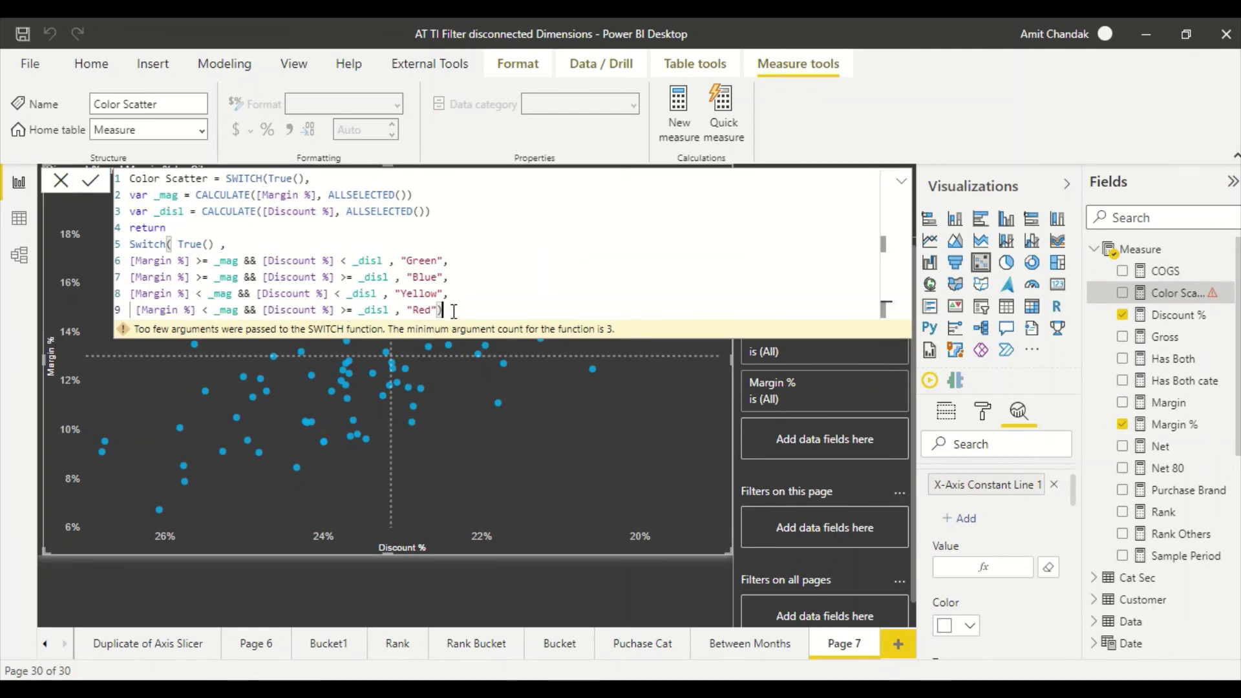
Remove the stray "SWITCH(True()," after the equals sign on the Color Scatter measure's first line and commit the formula.
{"action": "left_click", "coordinate": [432, 210]}
{"action": "key", "text": "Up"}
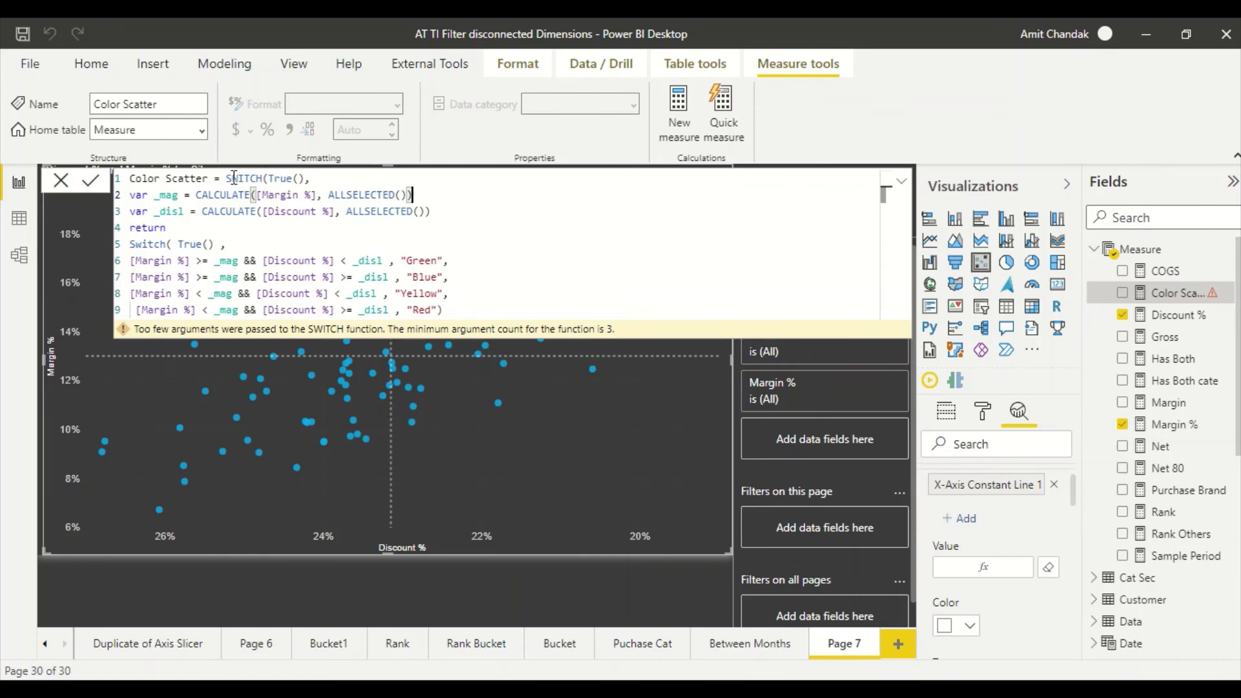
{"action": "left_click_drag", "start_coordinate": [226, 178], "coordinate": [330, 176]}
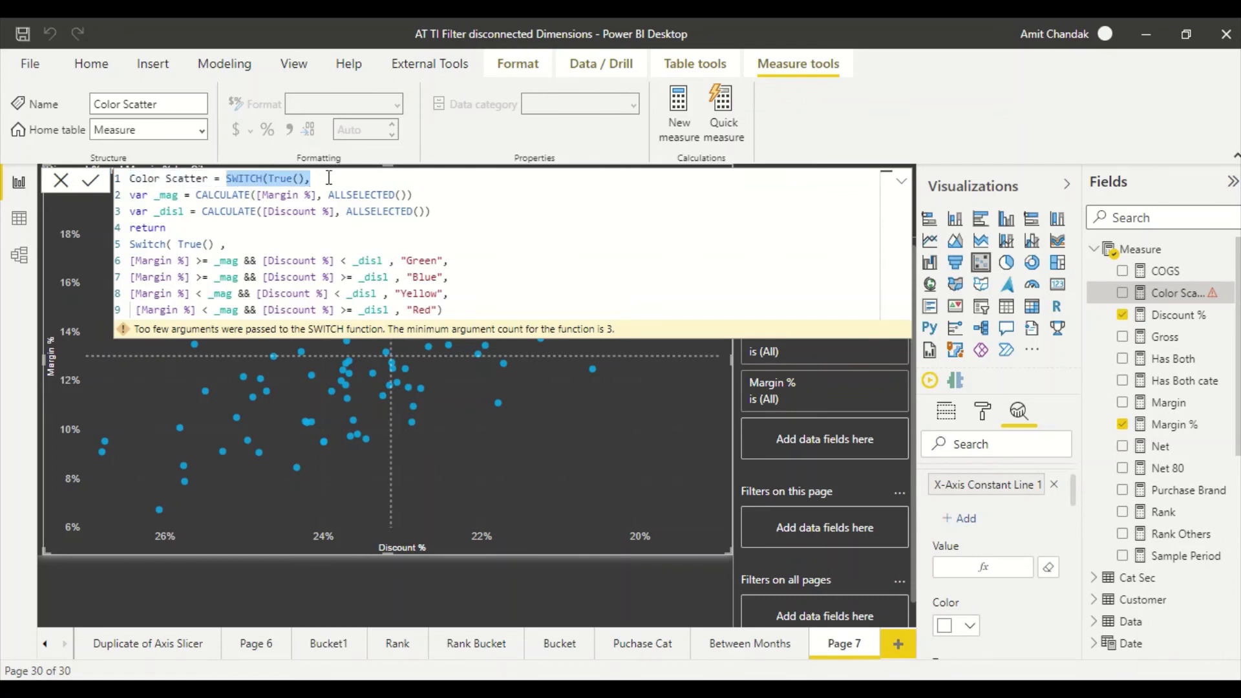
{"action": "key", "text": "BackSpace"}
{"action": "left_click", "coordinate": [456, 310]}
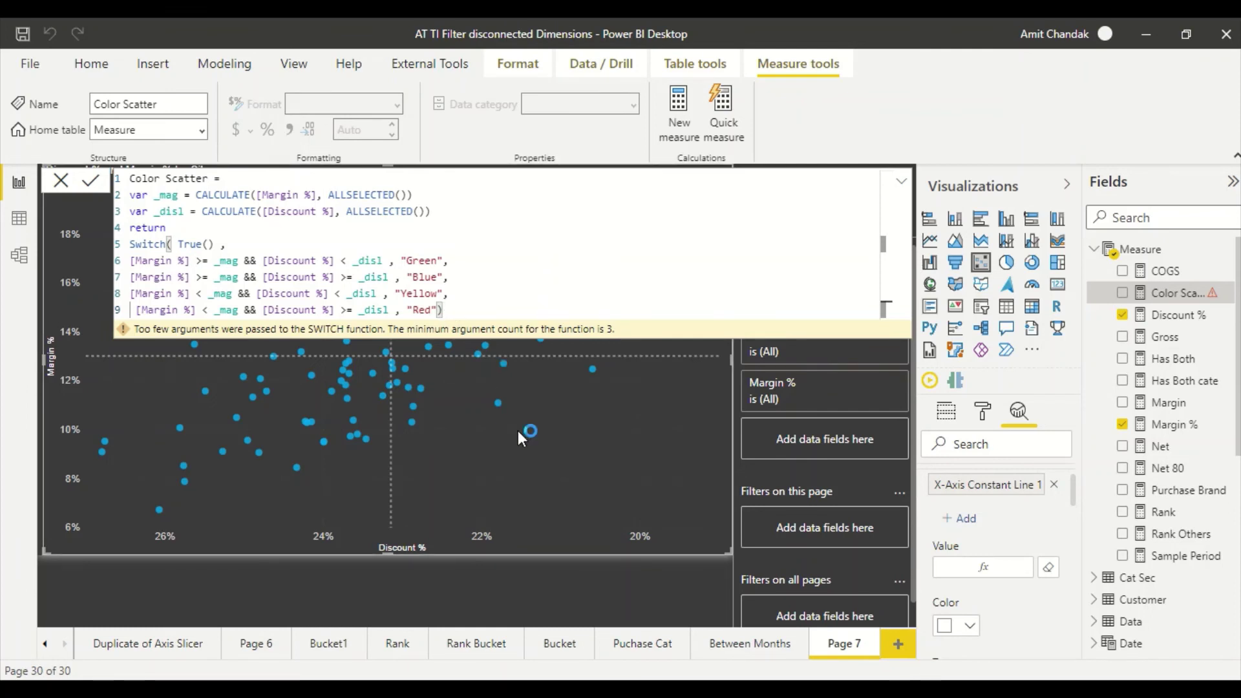
{"action": "key", "text": "Return"}
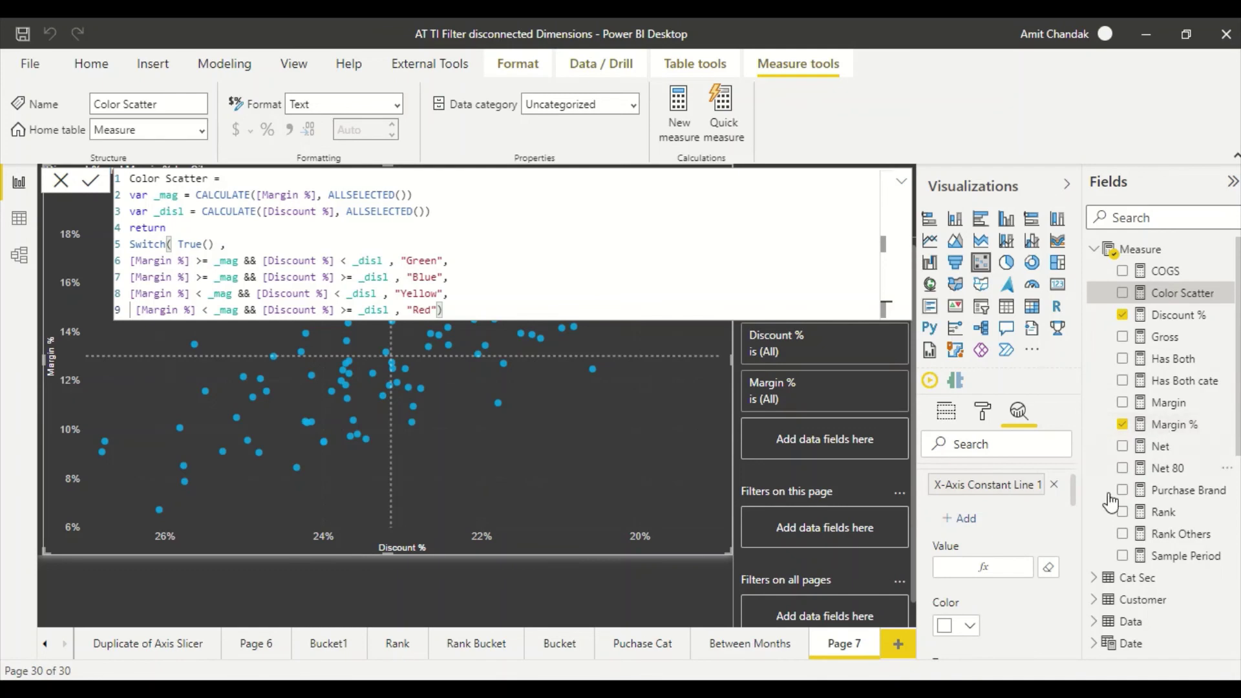
Conditionally format the scatter chart's default data color by field value, based on the Color Scatter measure.
{"action": "left_click", "coordinate": [982, 411]}
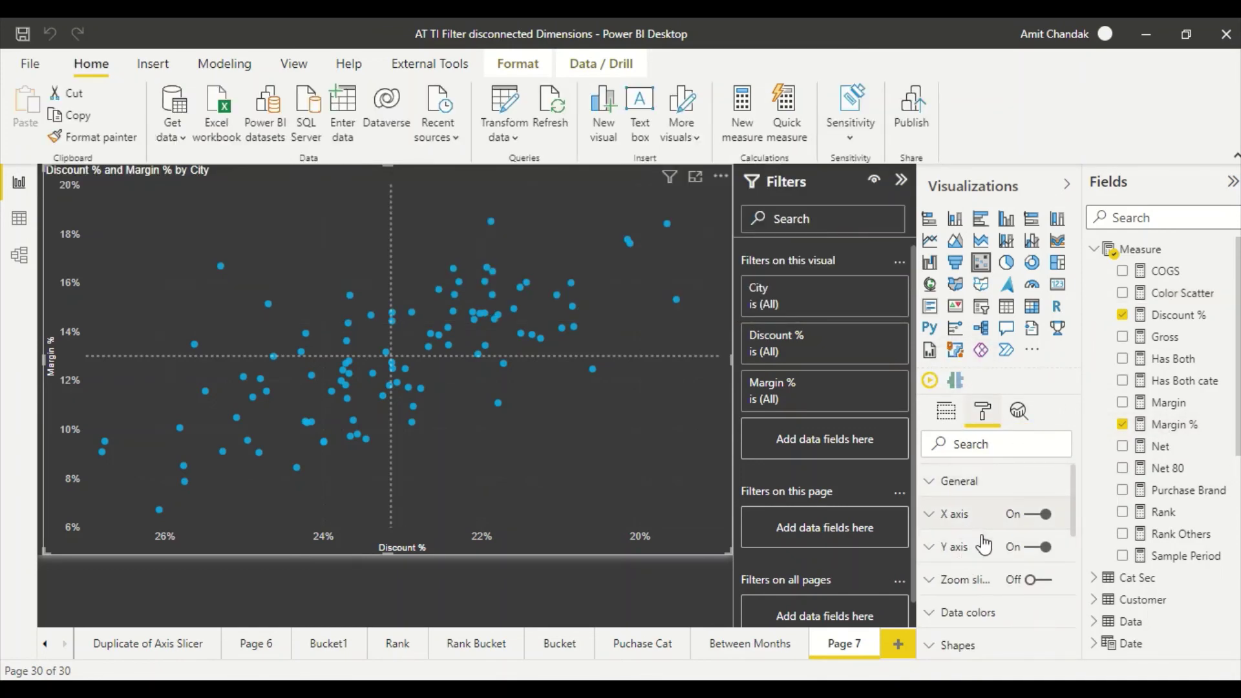
{"action": "left_click", "coordinate": [963, 612]}
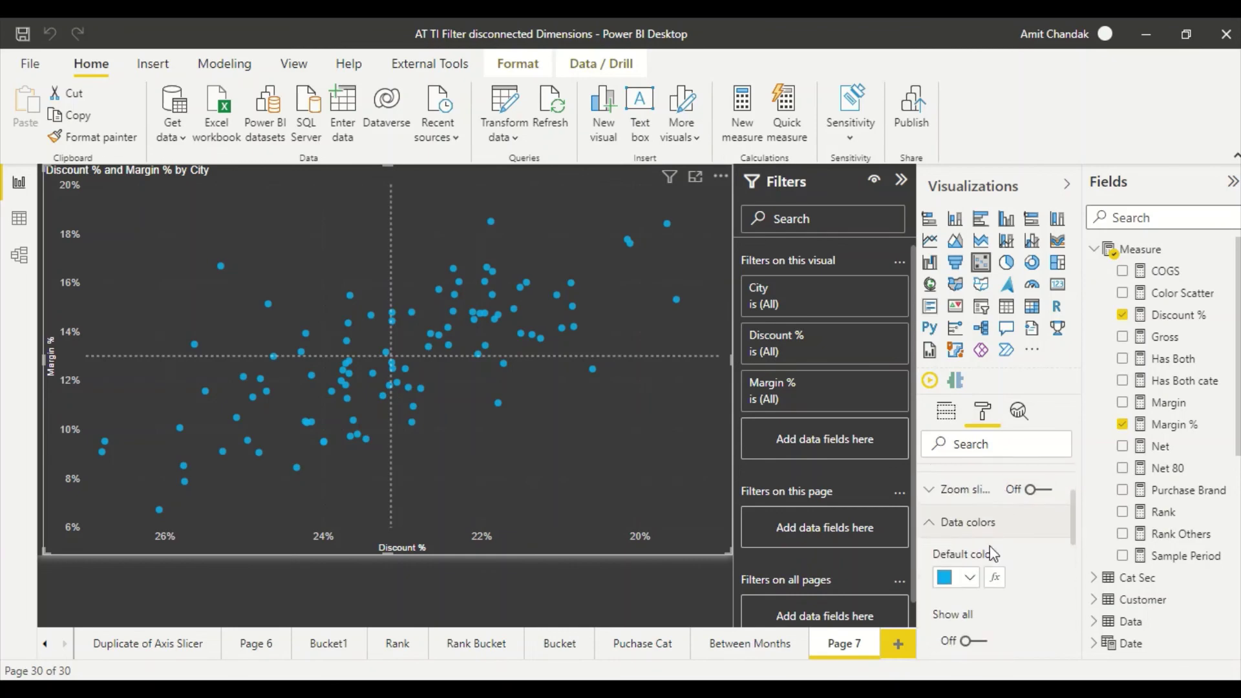
{"action": "left_click", "coordinate": [994, 577]}
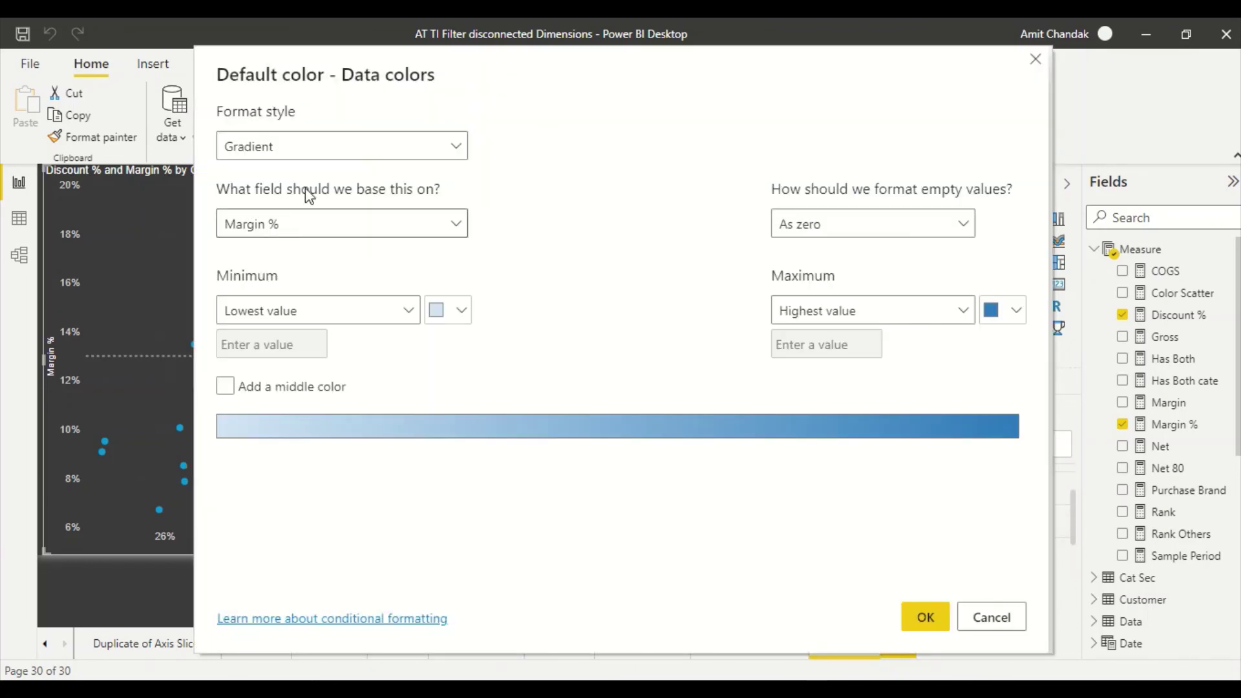
{"action": "left_click", "coordinate": [327, 150]}
{"action": "left_click", "coordinate": [269, 238]}
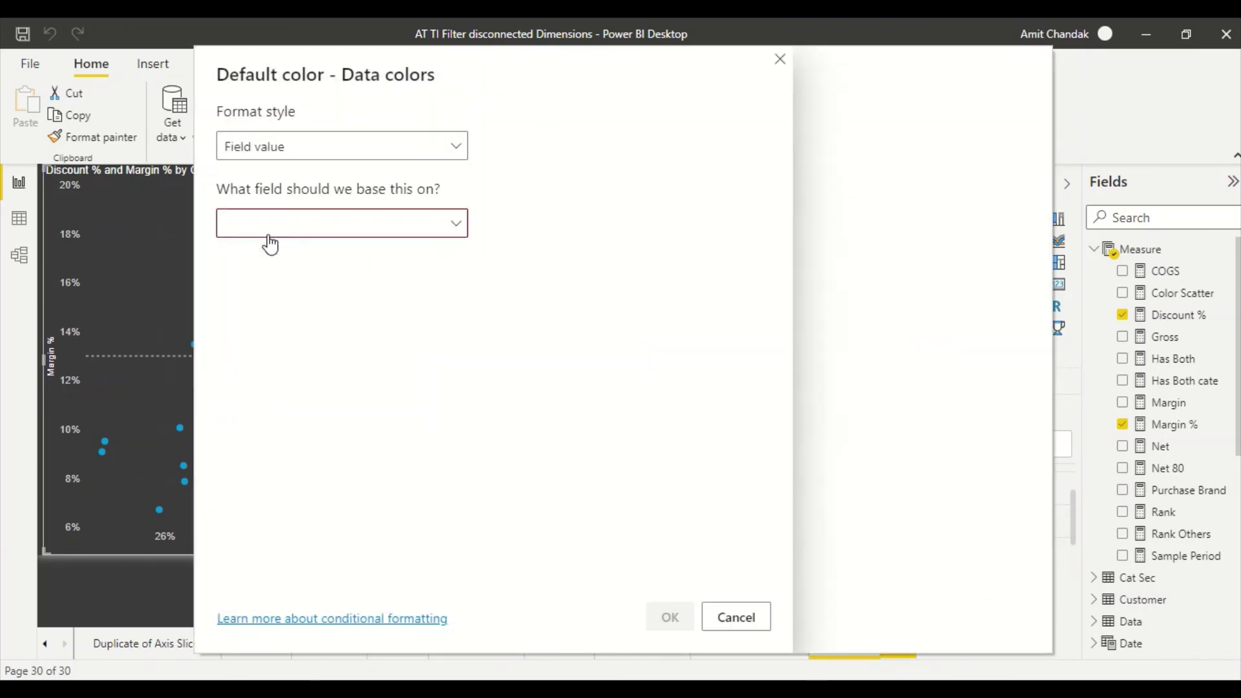
{"action": "left_click", "coordinate": [270, 231]}
{"action": "type", "text": "colo"}
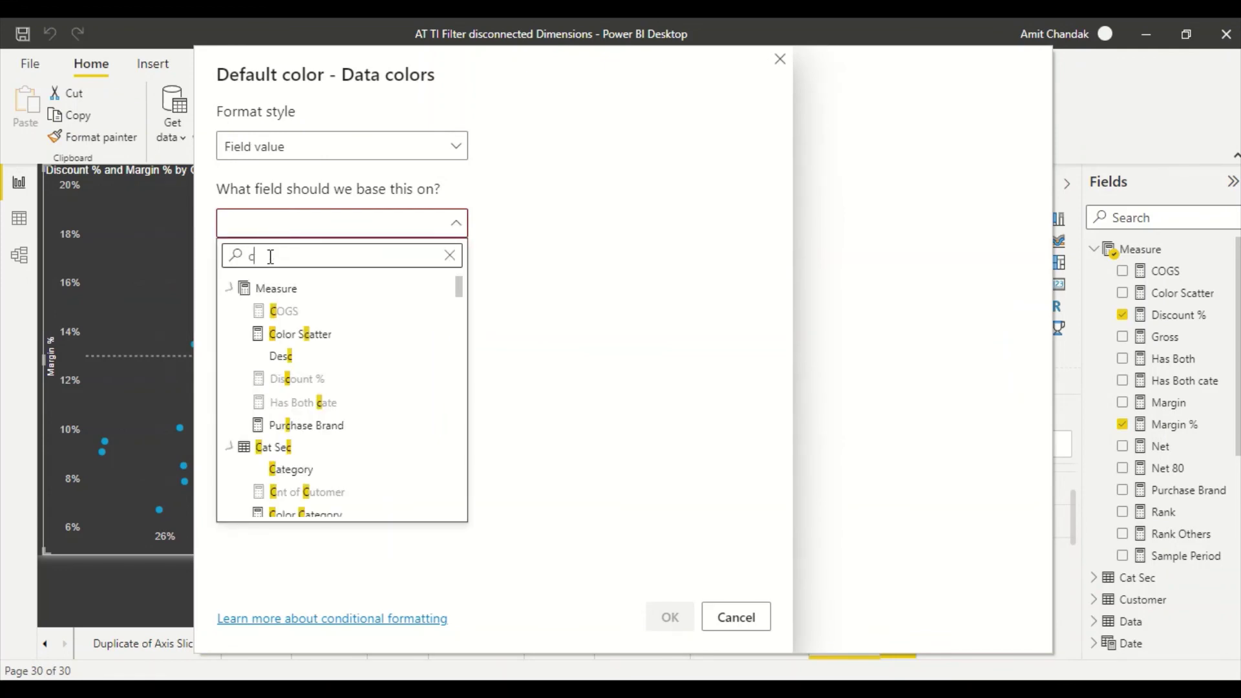
{"action": "left_click", "coordinate": [301, 312]}
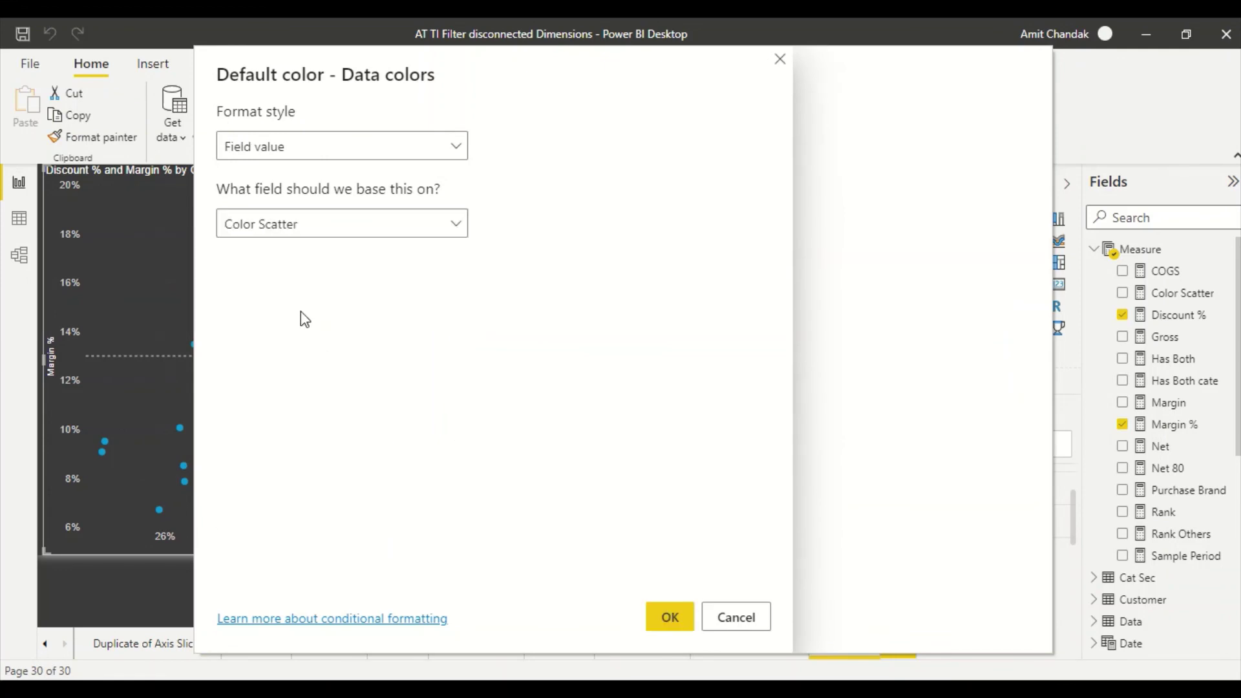
{"action": "left_click", "coordinate": [665, 617]}
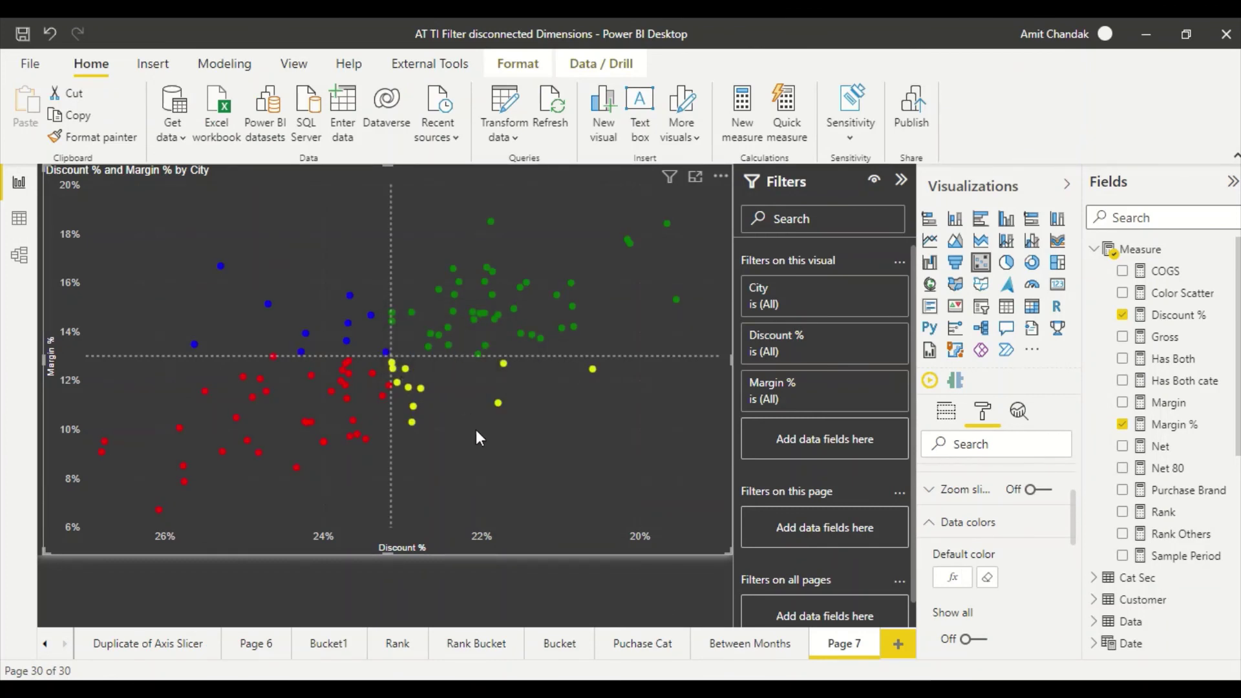
Switch to Tableau to compare the quadrant colors of the Sheet 34 scatter, and return to Power BI.
{"action": "key", "text": "alt+Tab"}
{"action": "key", "text": "alt+Tab"}
{"action": "key", "text": "alt+Tab"}
{"action": "key", "text": "alt+Tab"}
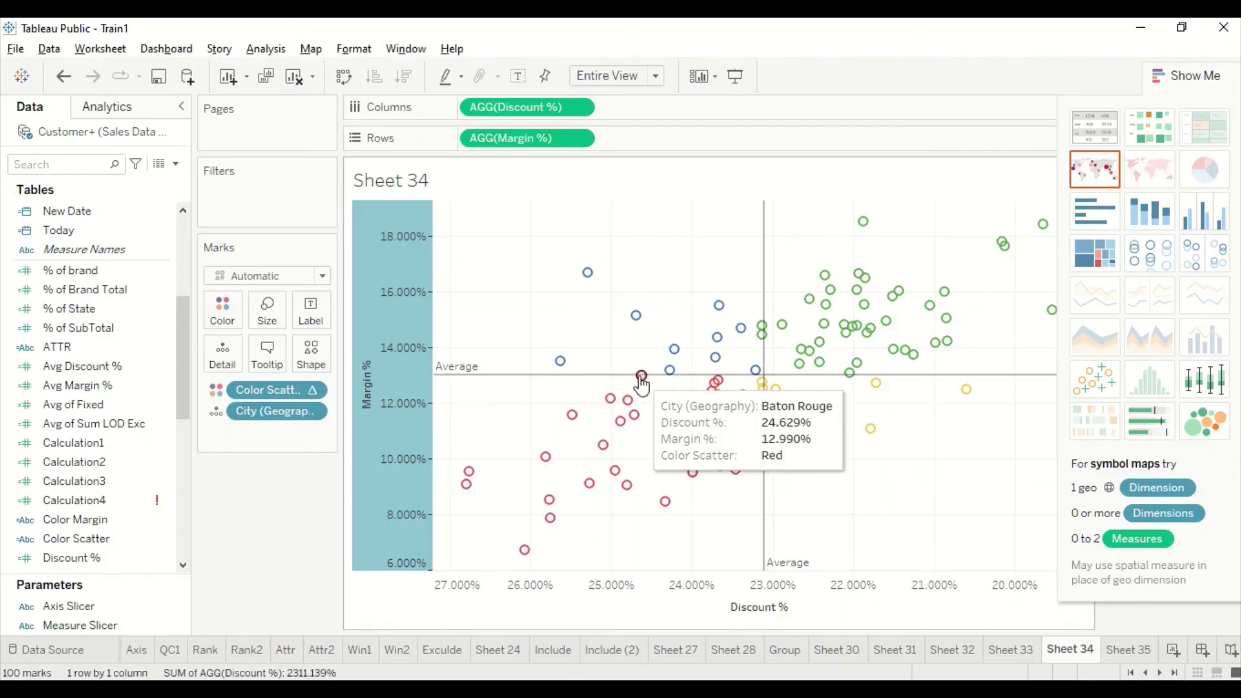
{"action": "key", "text": "alt+Tab"}
{"action": "key", "text": "alt+Tab"}
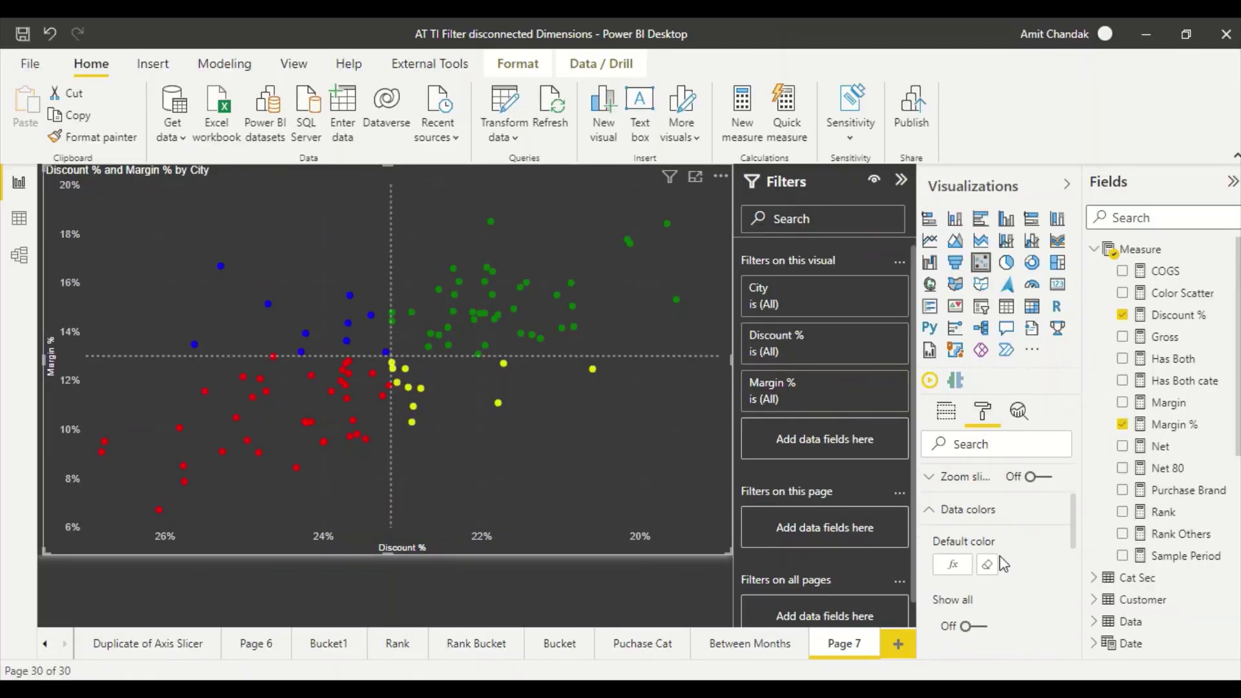
{"action": "scroll", "coordinate": [998, 566], "scroll_direction": "down", "scroll_amount": 1}
{"action": "scroll", "coordinate": [1000, 537], "scroll_direction": "up", "scroll_amount": 3}
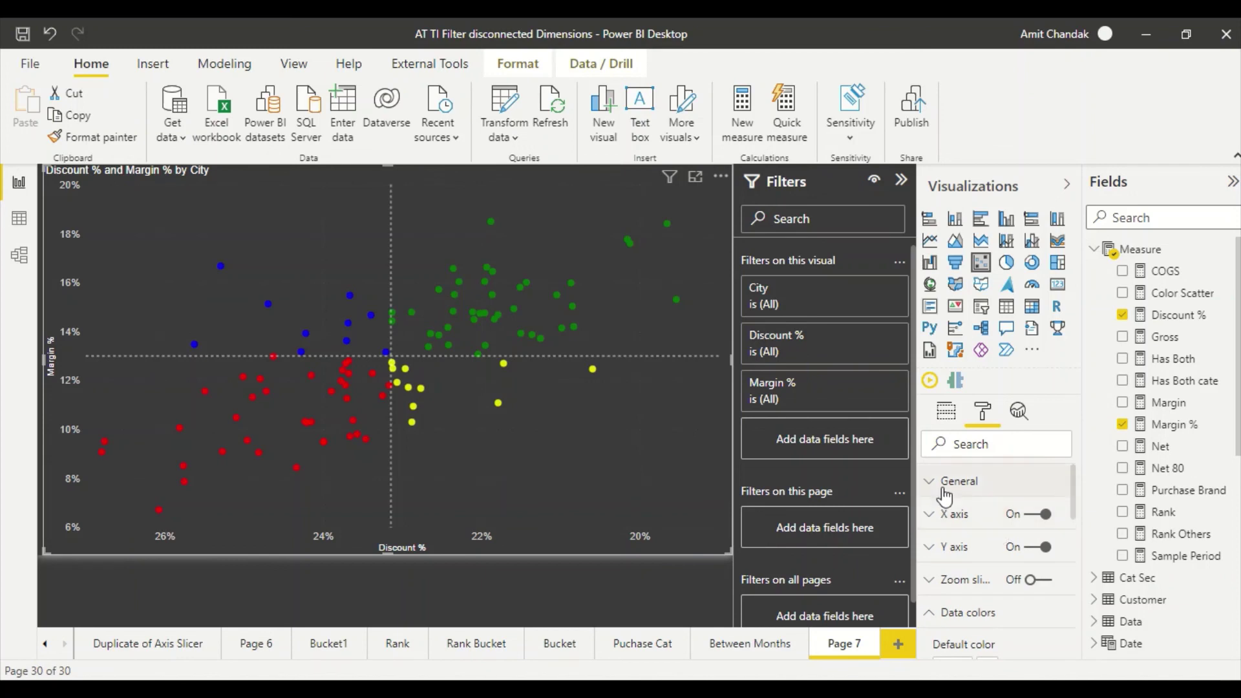